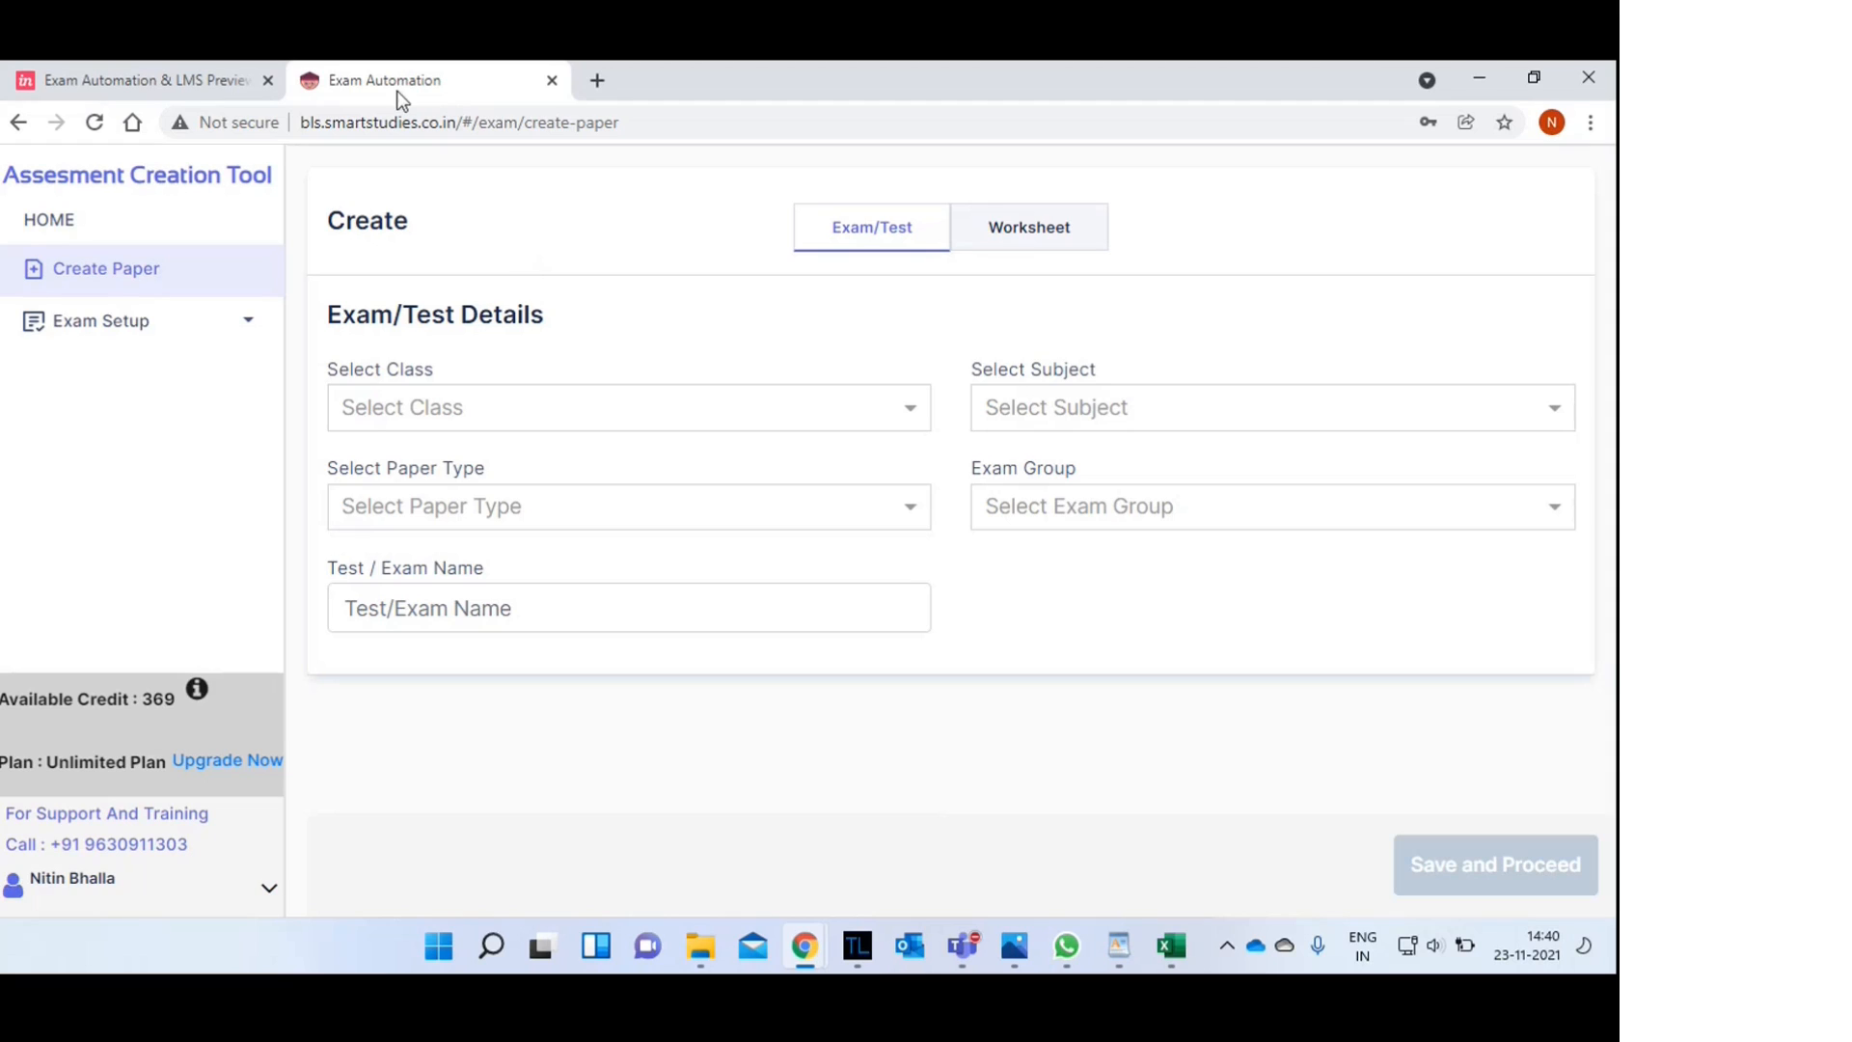
- Start a new exam paper with class 9th and subject Science
left_click(93, 280)
left_click(448, 423)
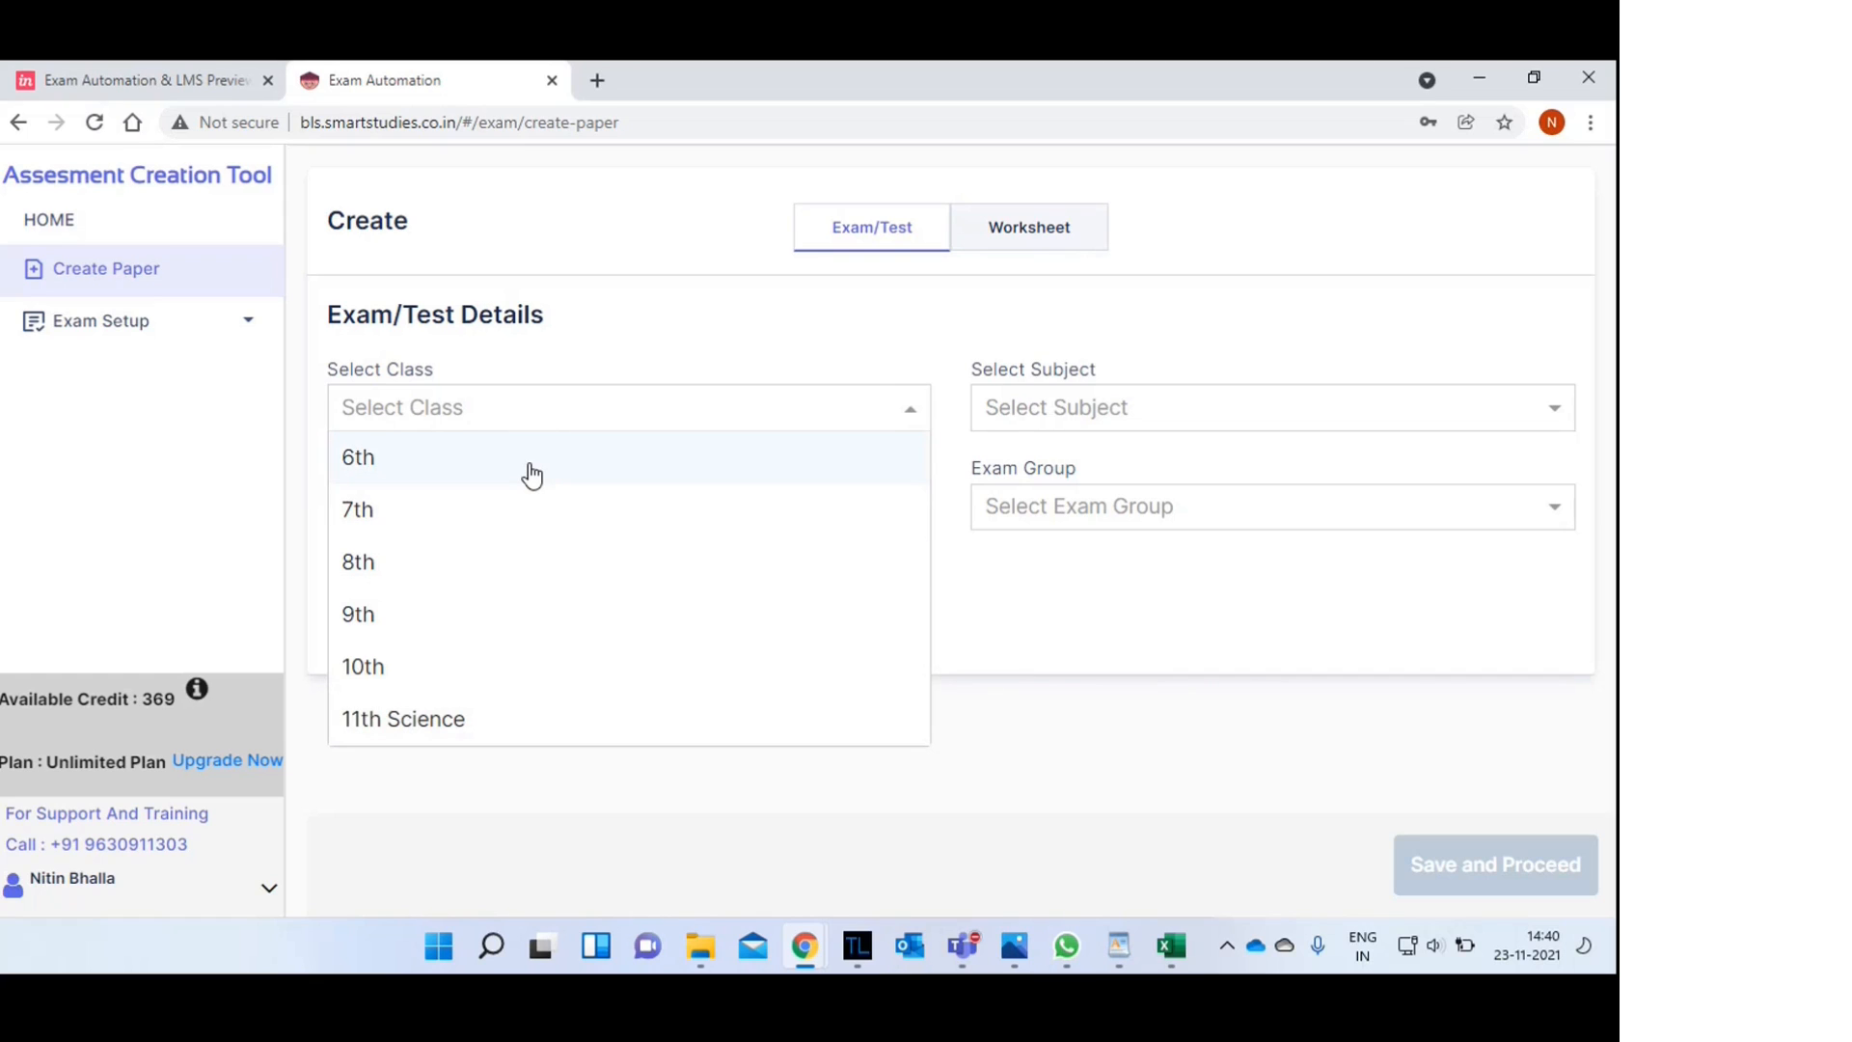
left_click(387, 618)
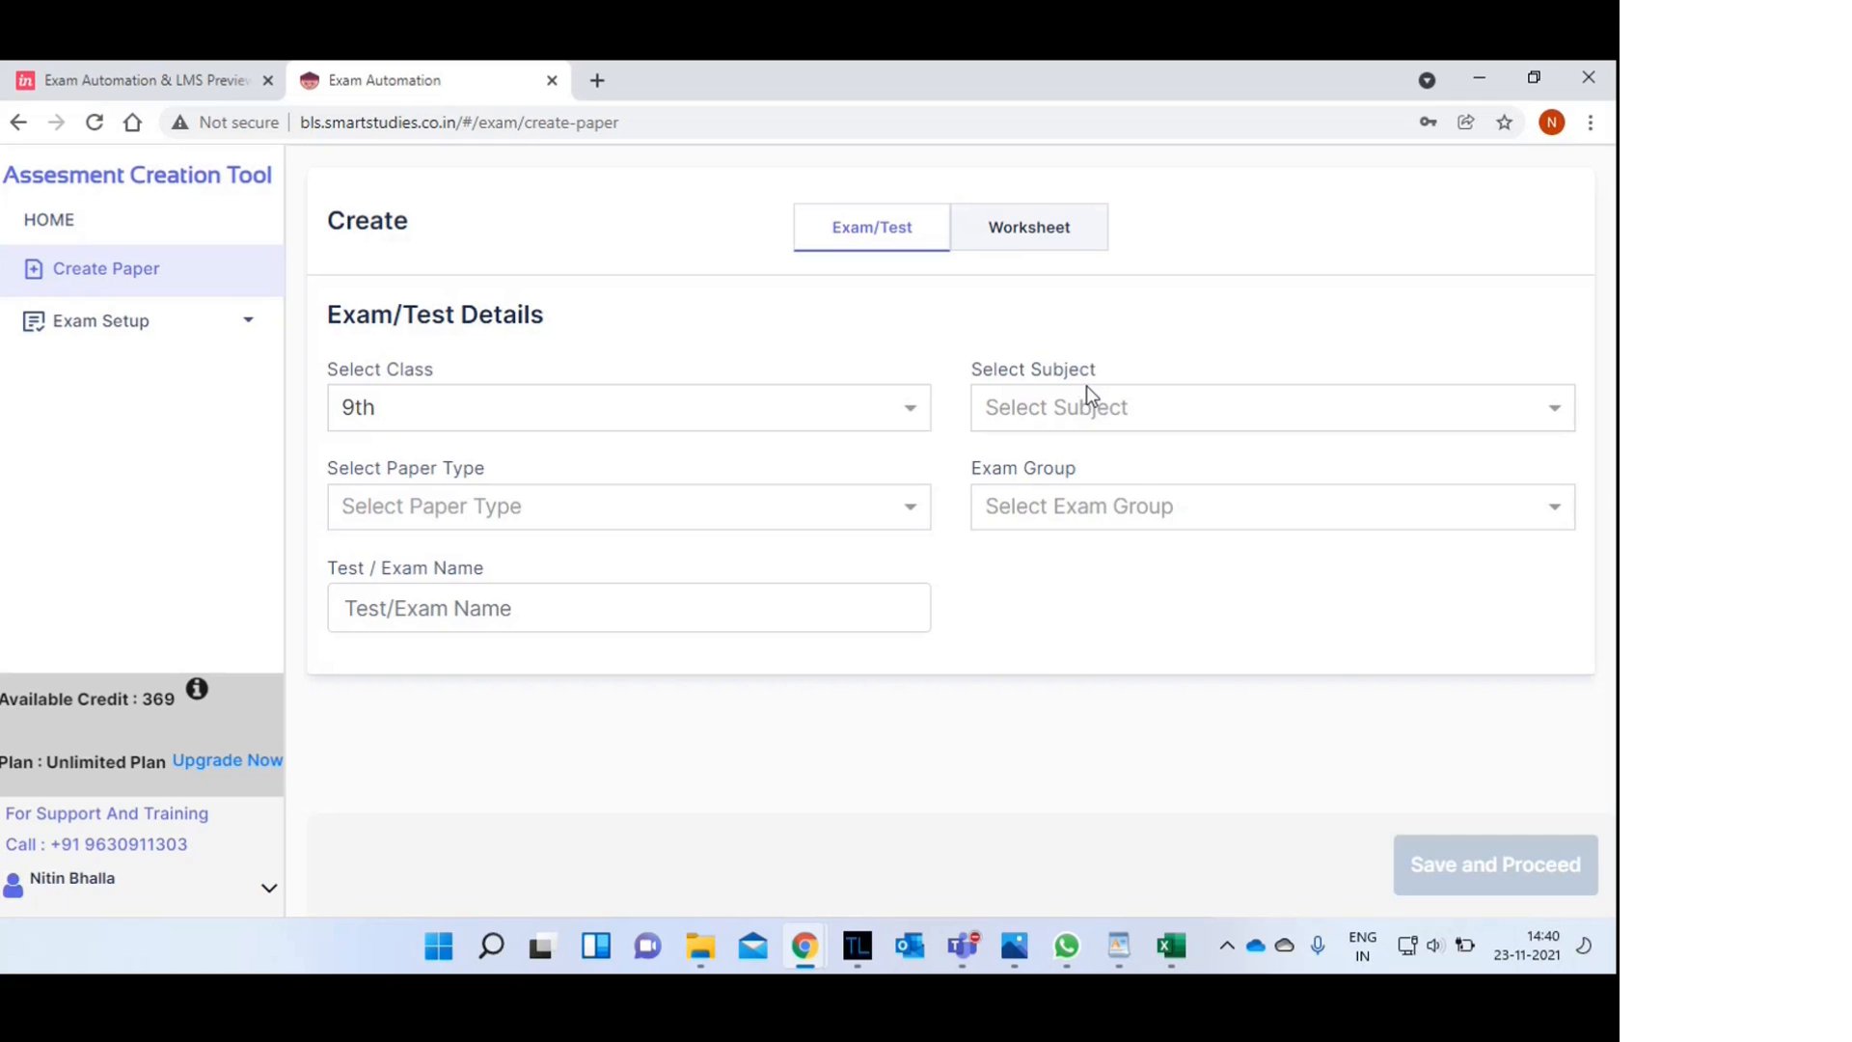
left_click(1086, 403)
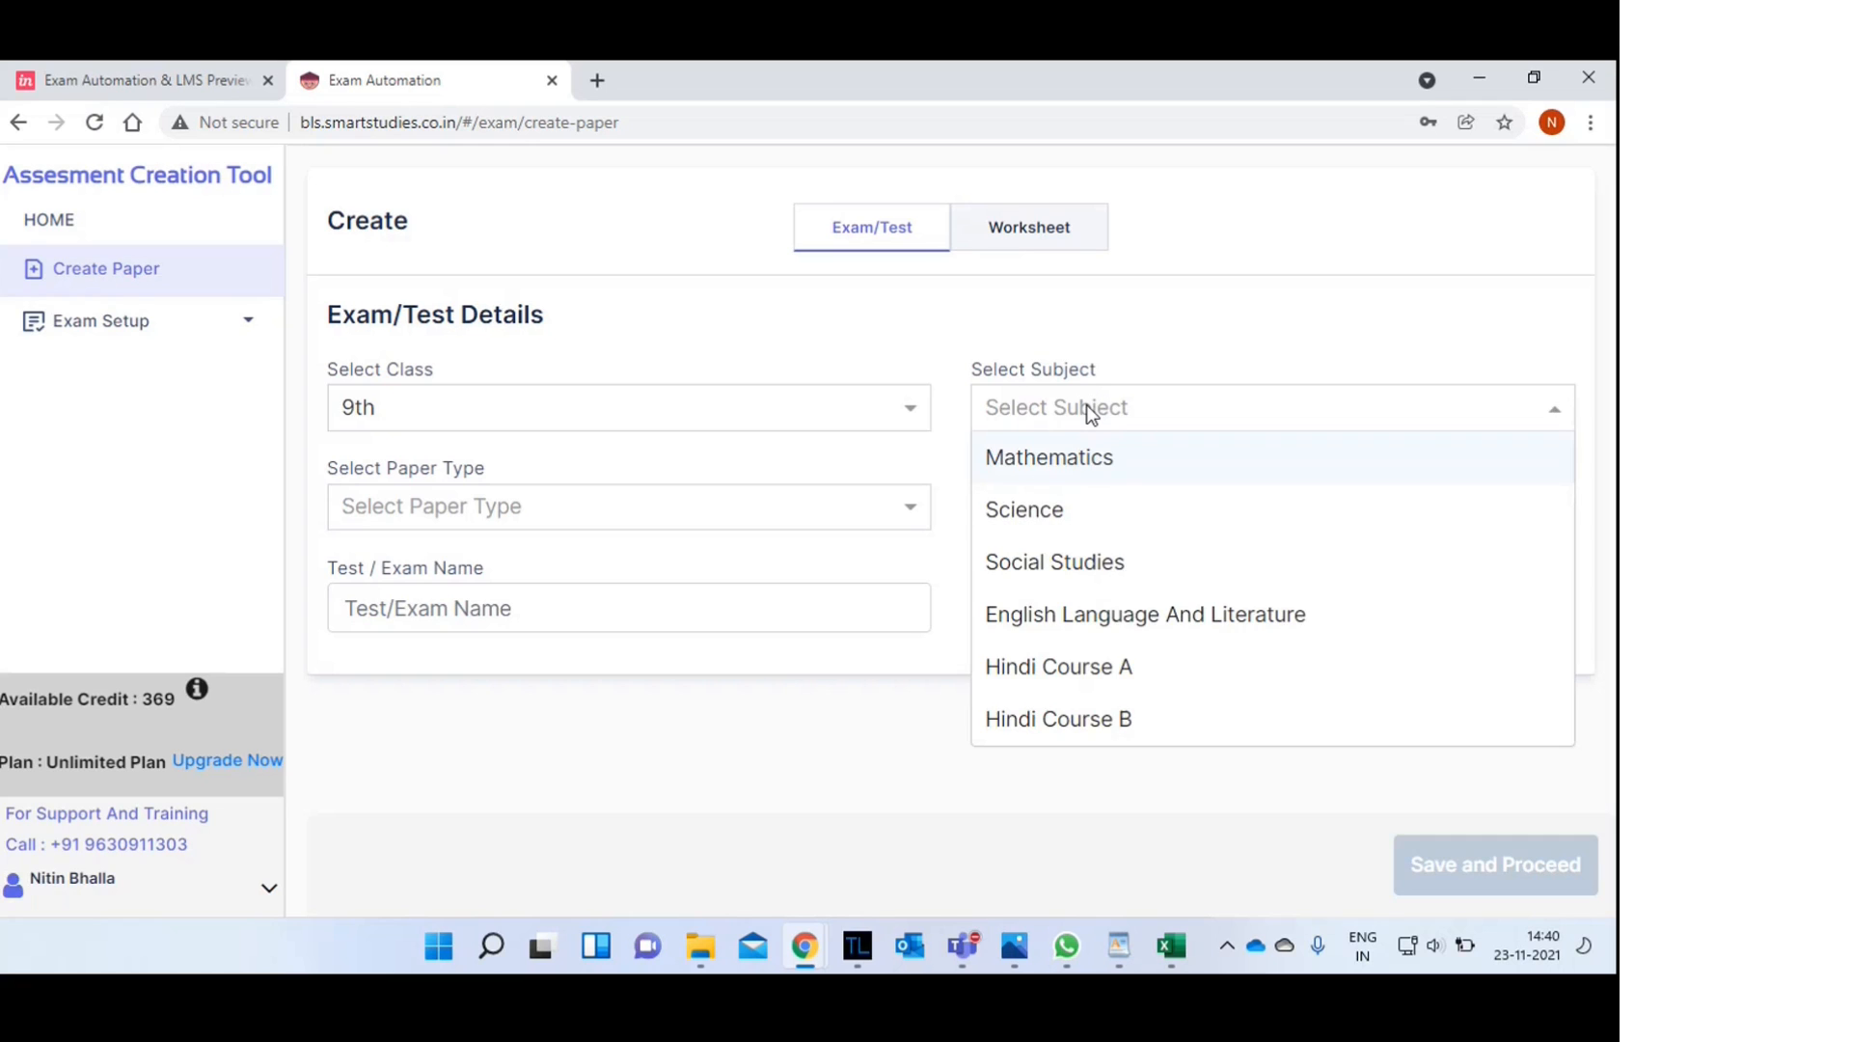
left_click(1074, 509)
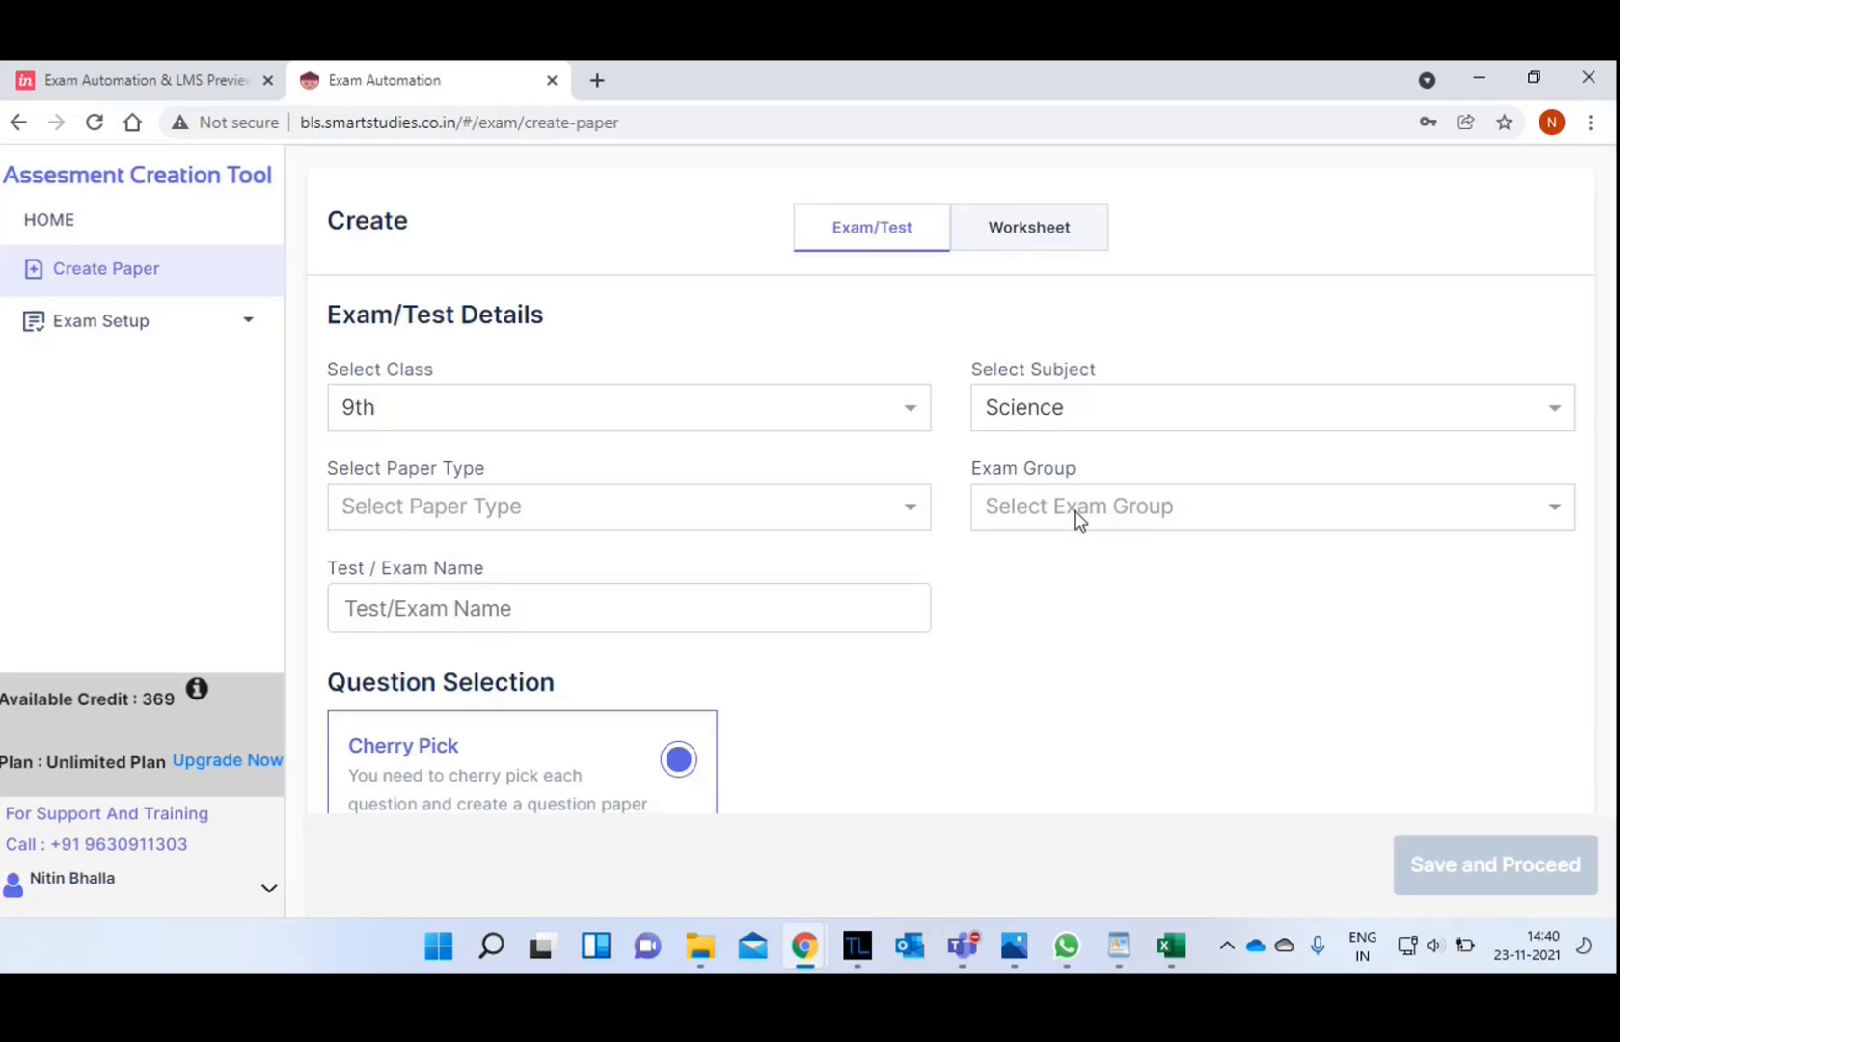
- Set the paper type to Exam and the exam group to Half Yearly
left_click(523, 513)
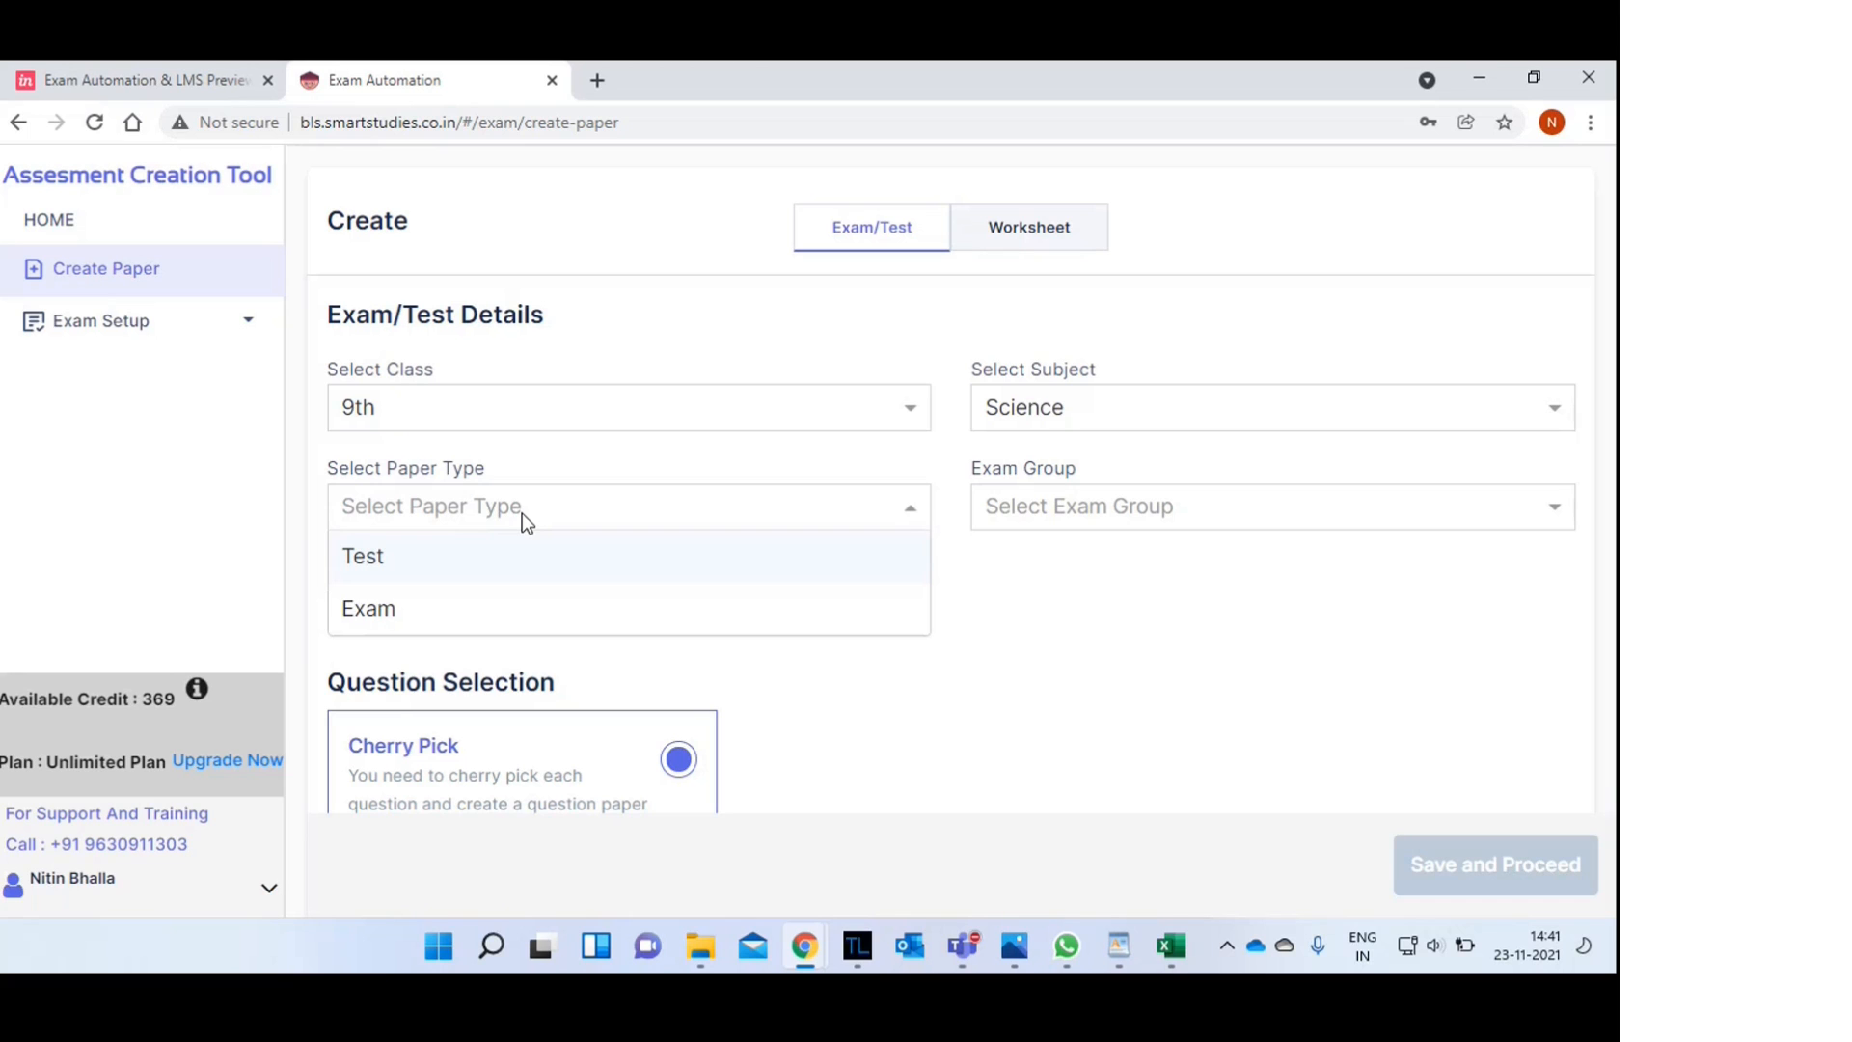
left_click(447, 622)
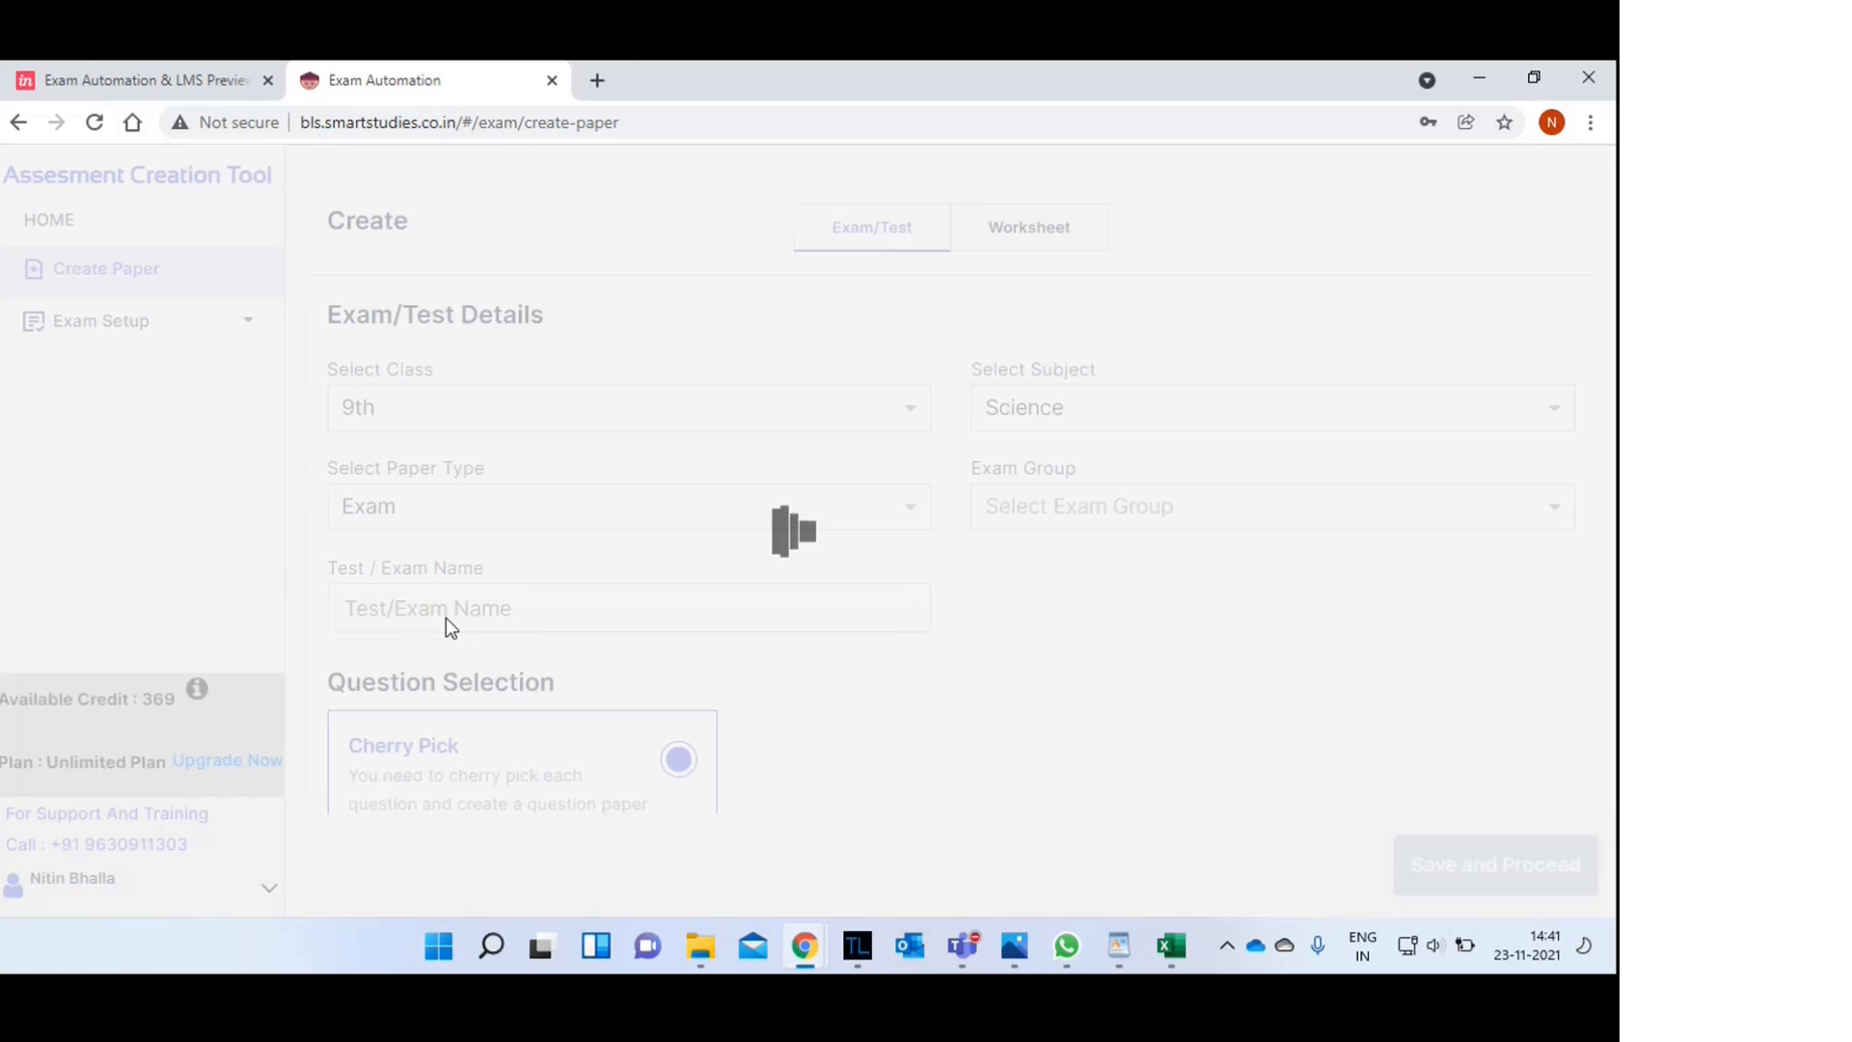
left_click(1076, 496)
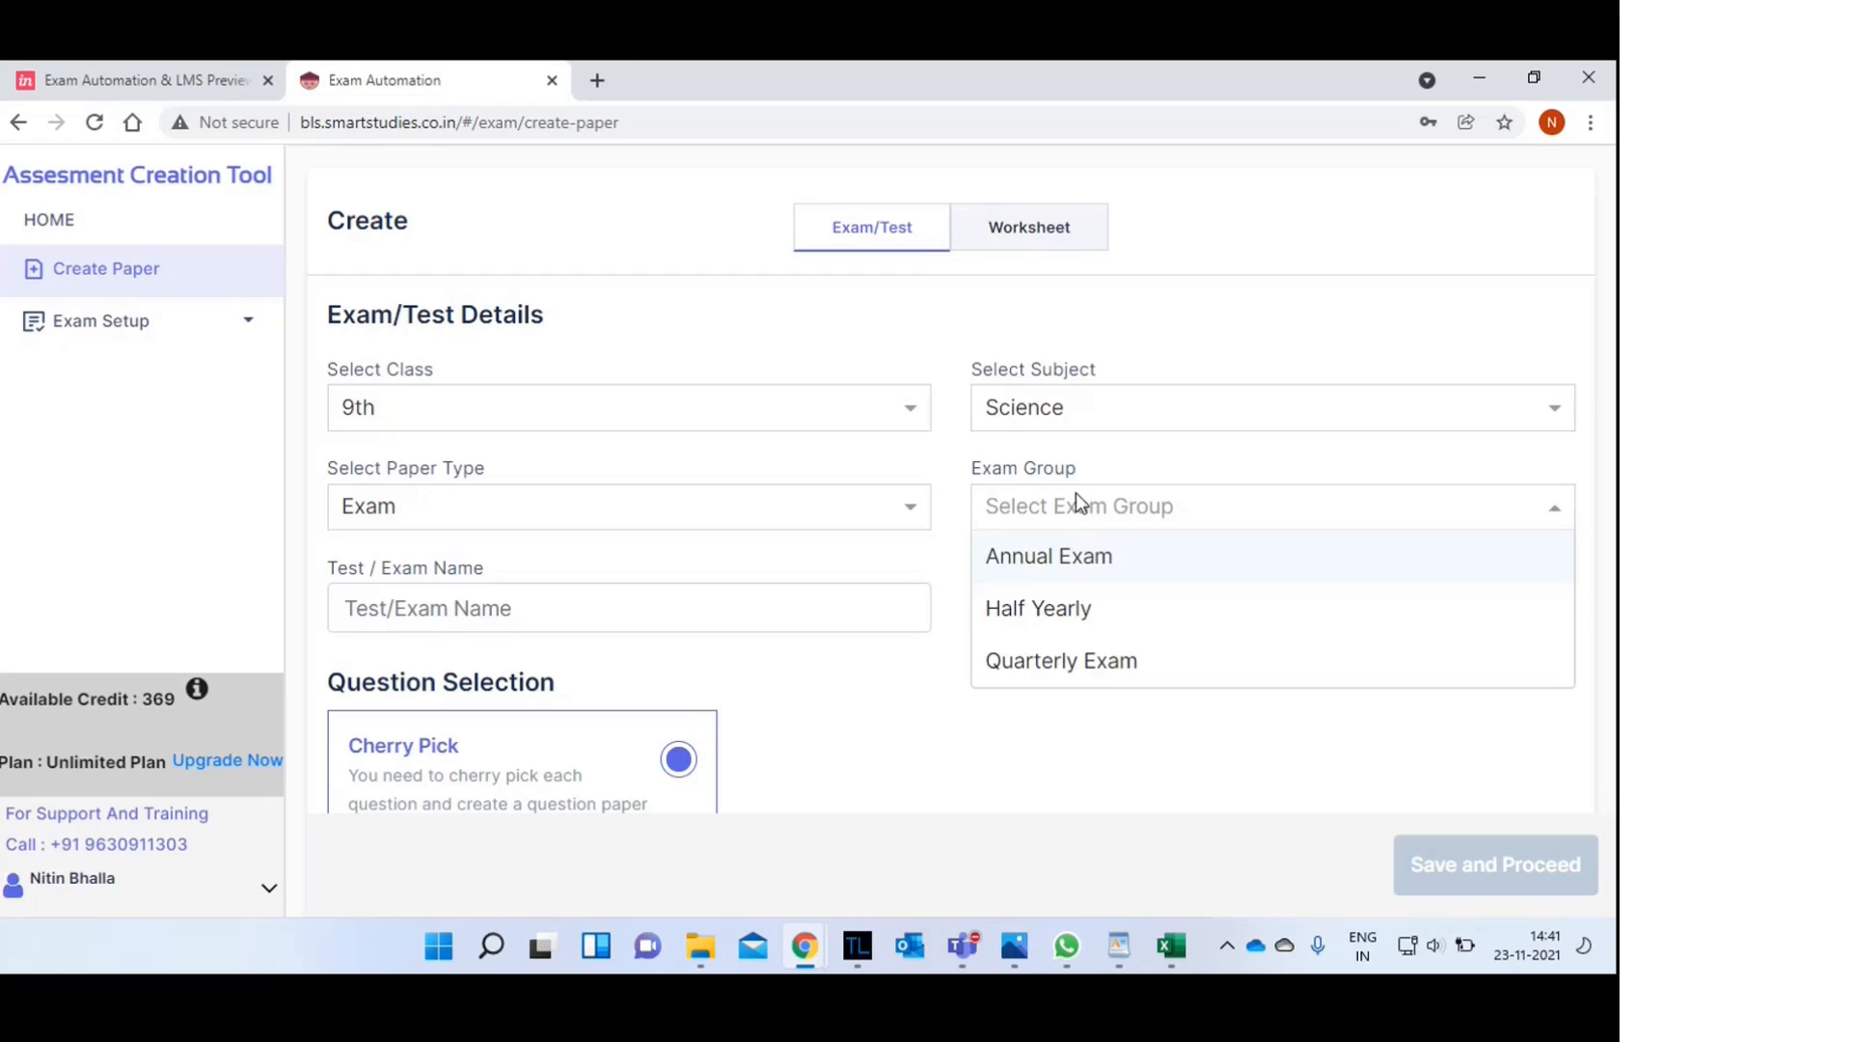
left_click(1041, 615)
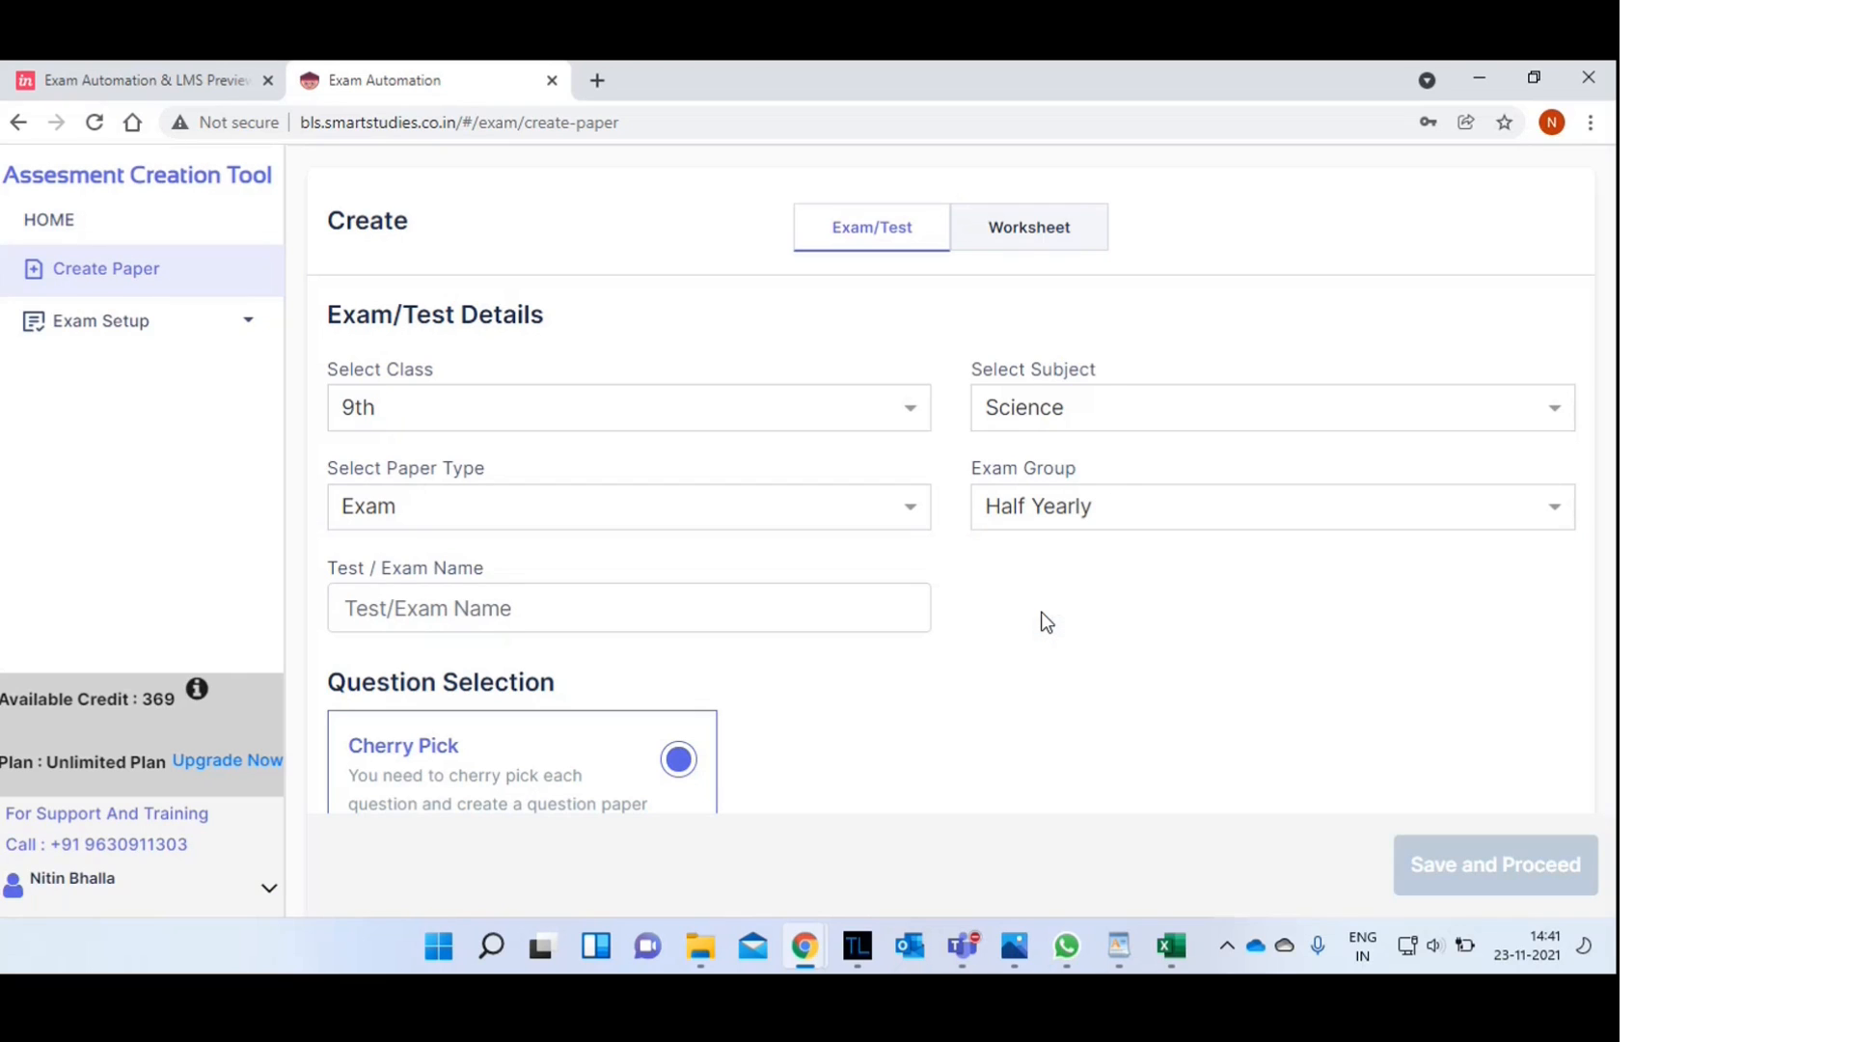
- Name the exam "3rd Semester Science Paper" and save its details to proceed to chapter selection
left_click(670, 614)
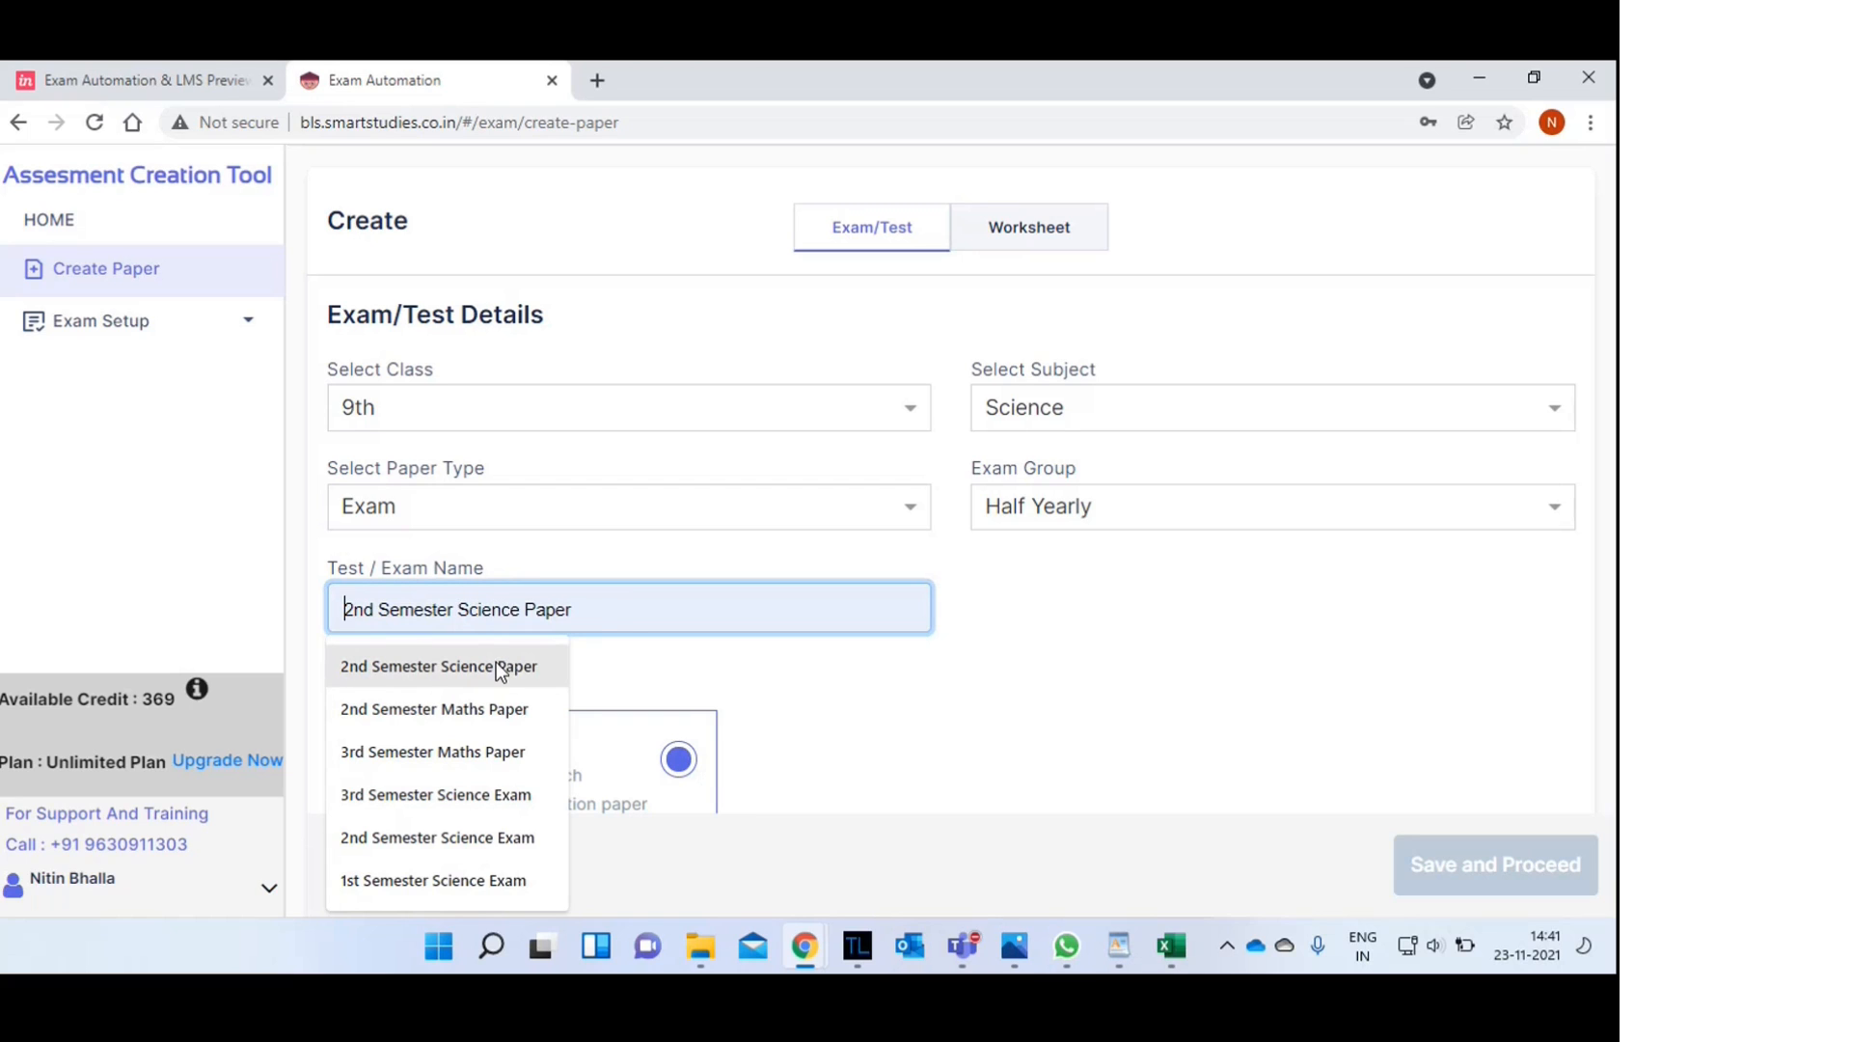
left_click(496, 662)
double_click(363, 607)
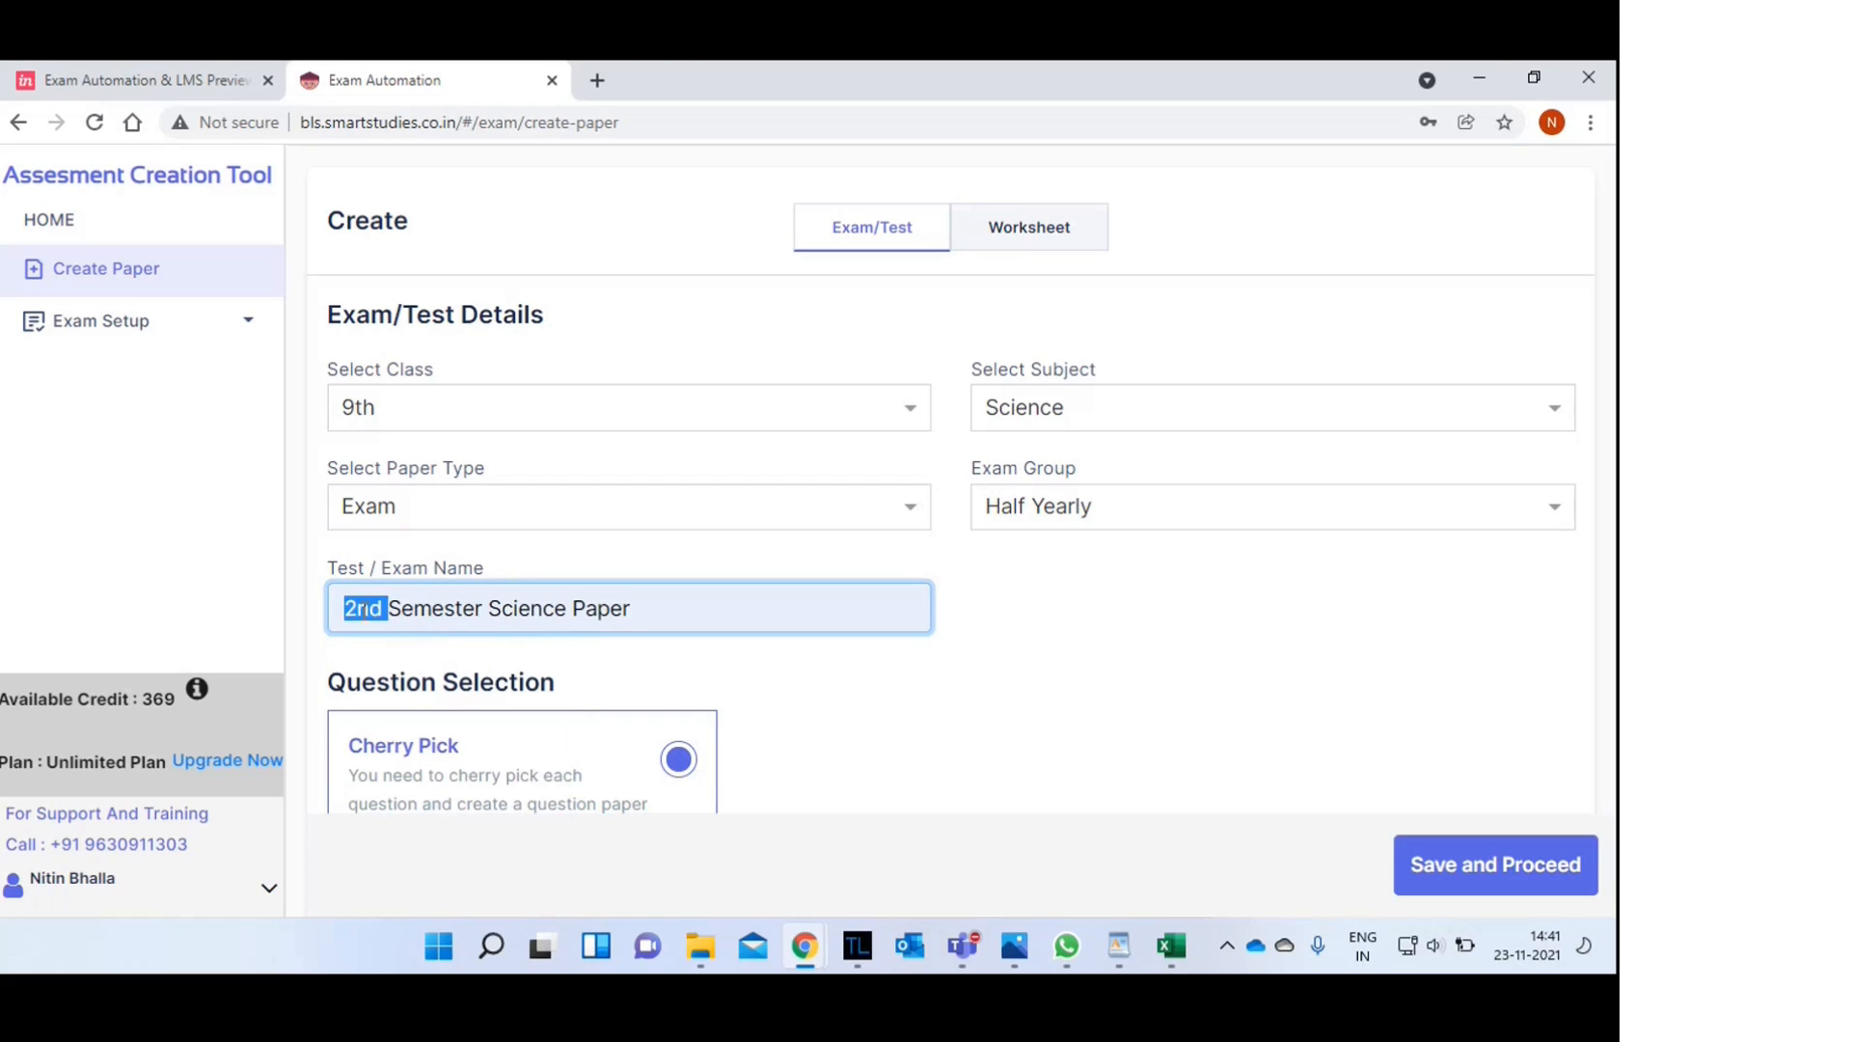
type("3rd")
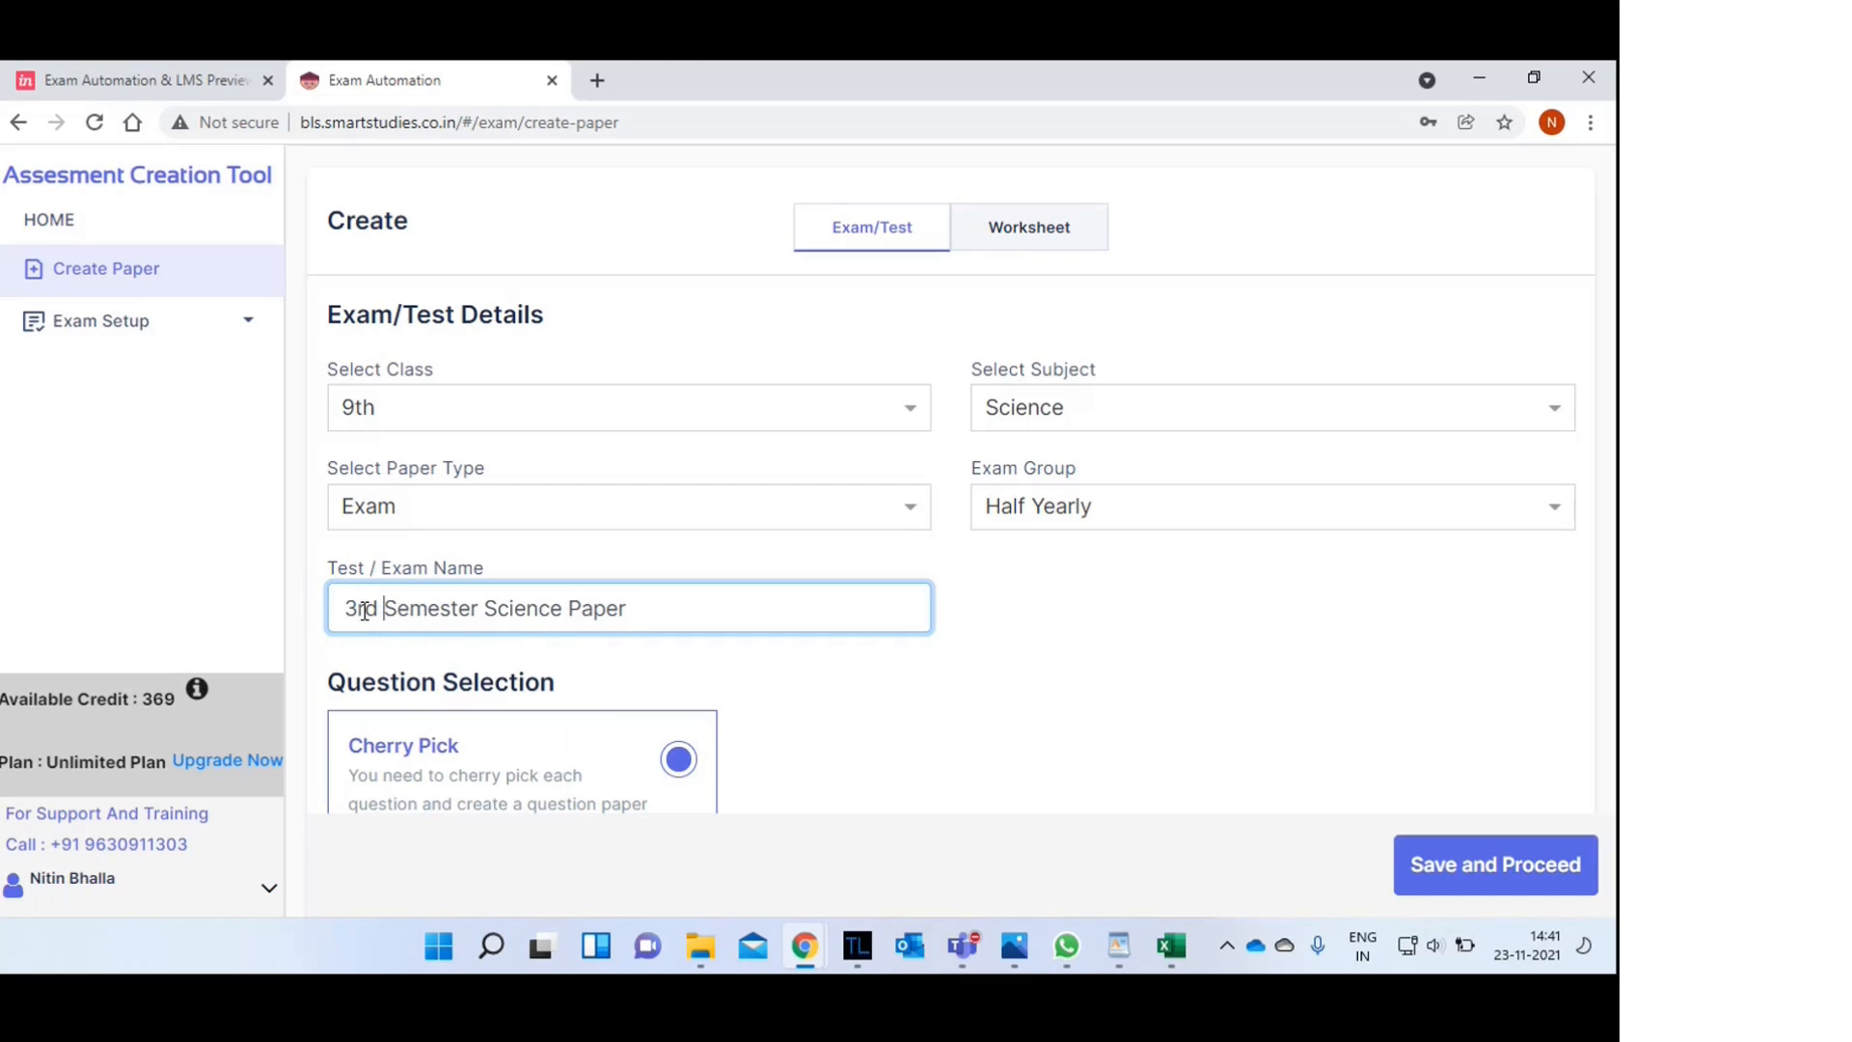
left_click(1122, 636)
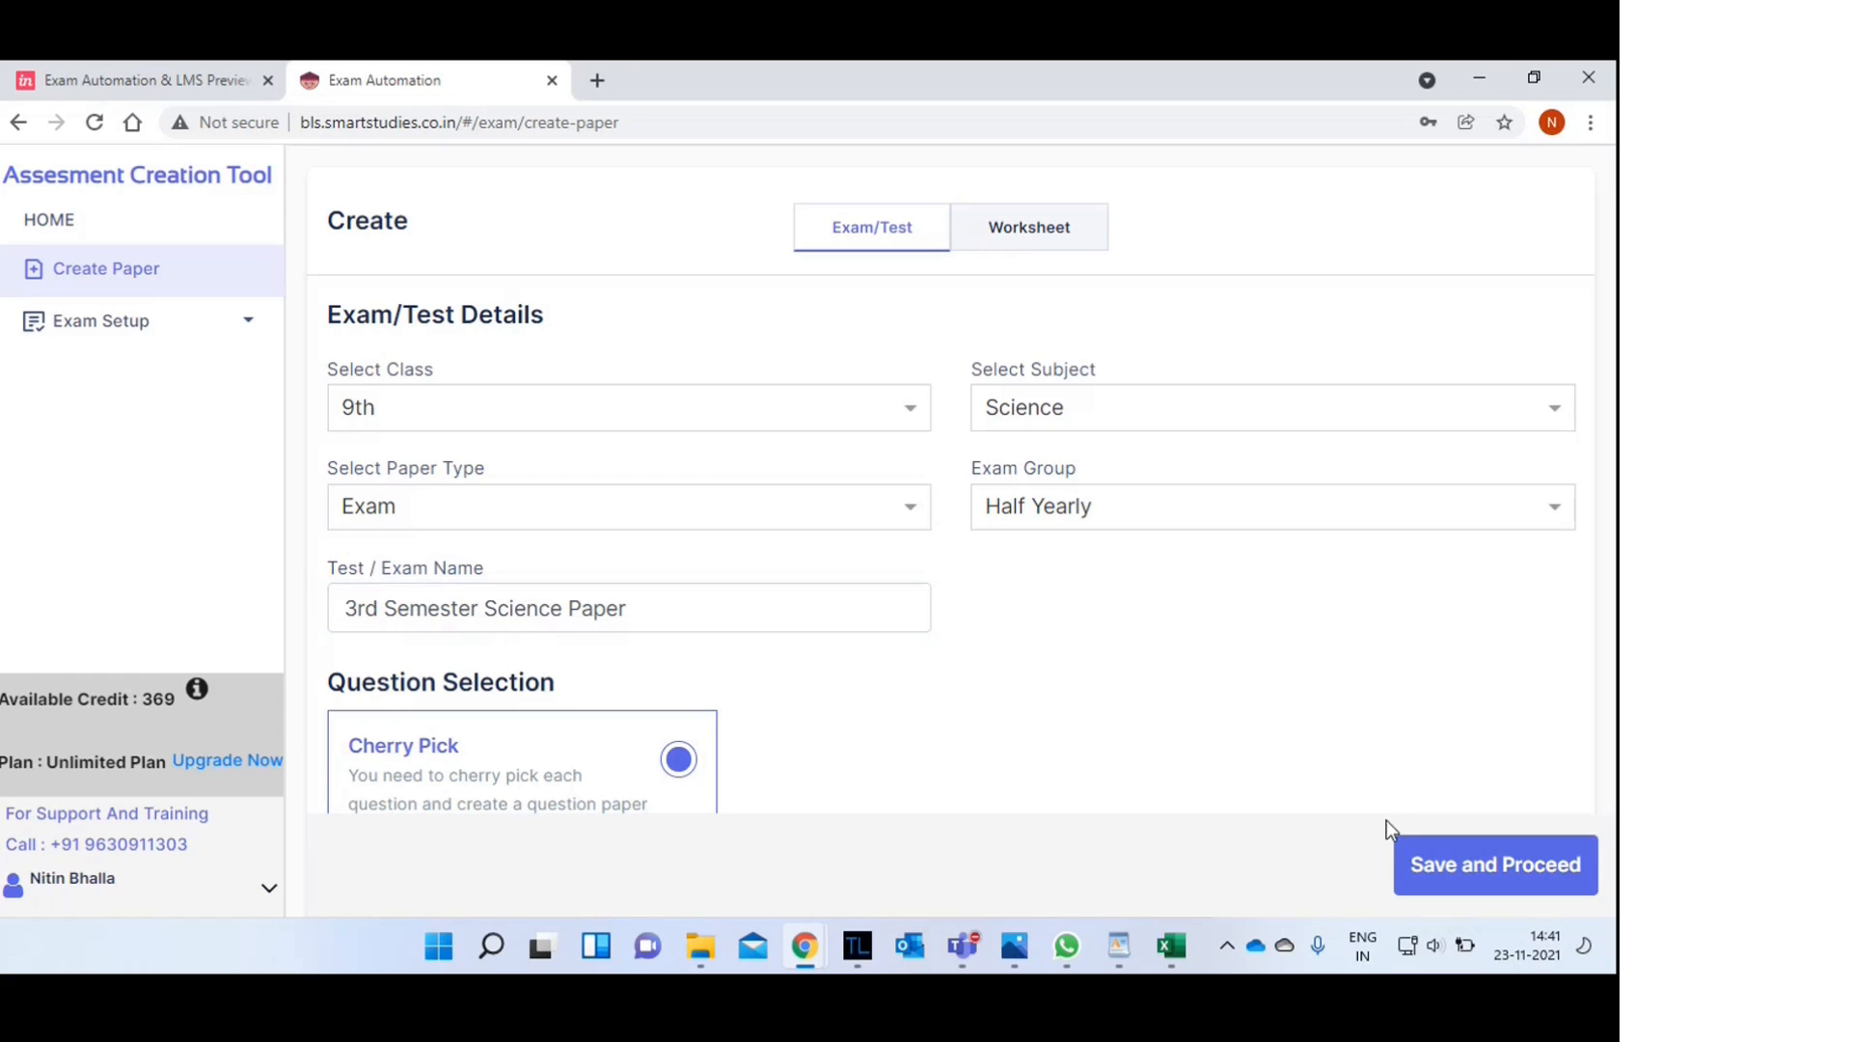
left_click(1459, 869)
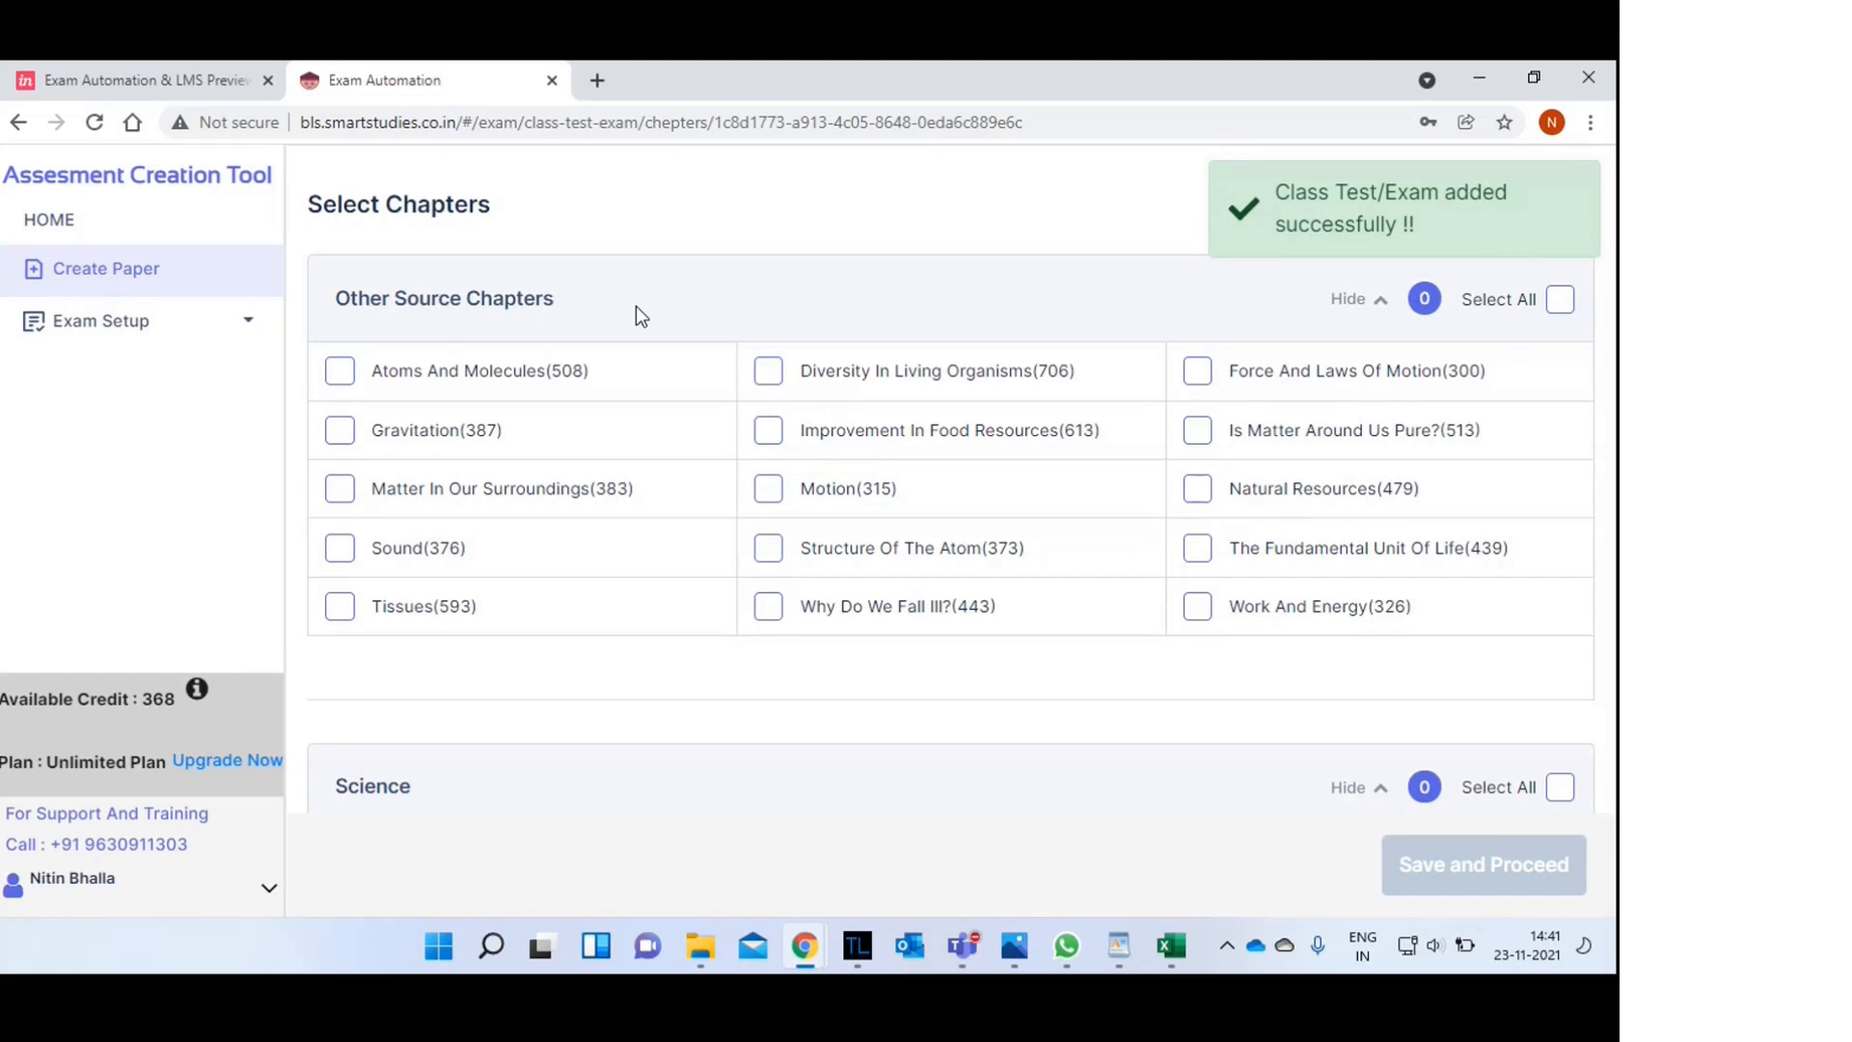
- Look through the chapters offered by each source book, from Other Source Chapters to Together With - Science
scroll(635, 305, "down", 4)
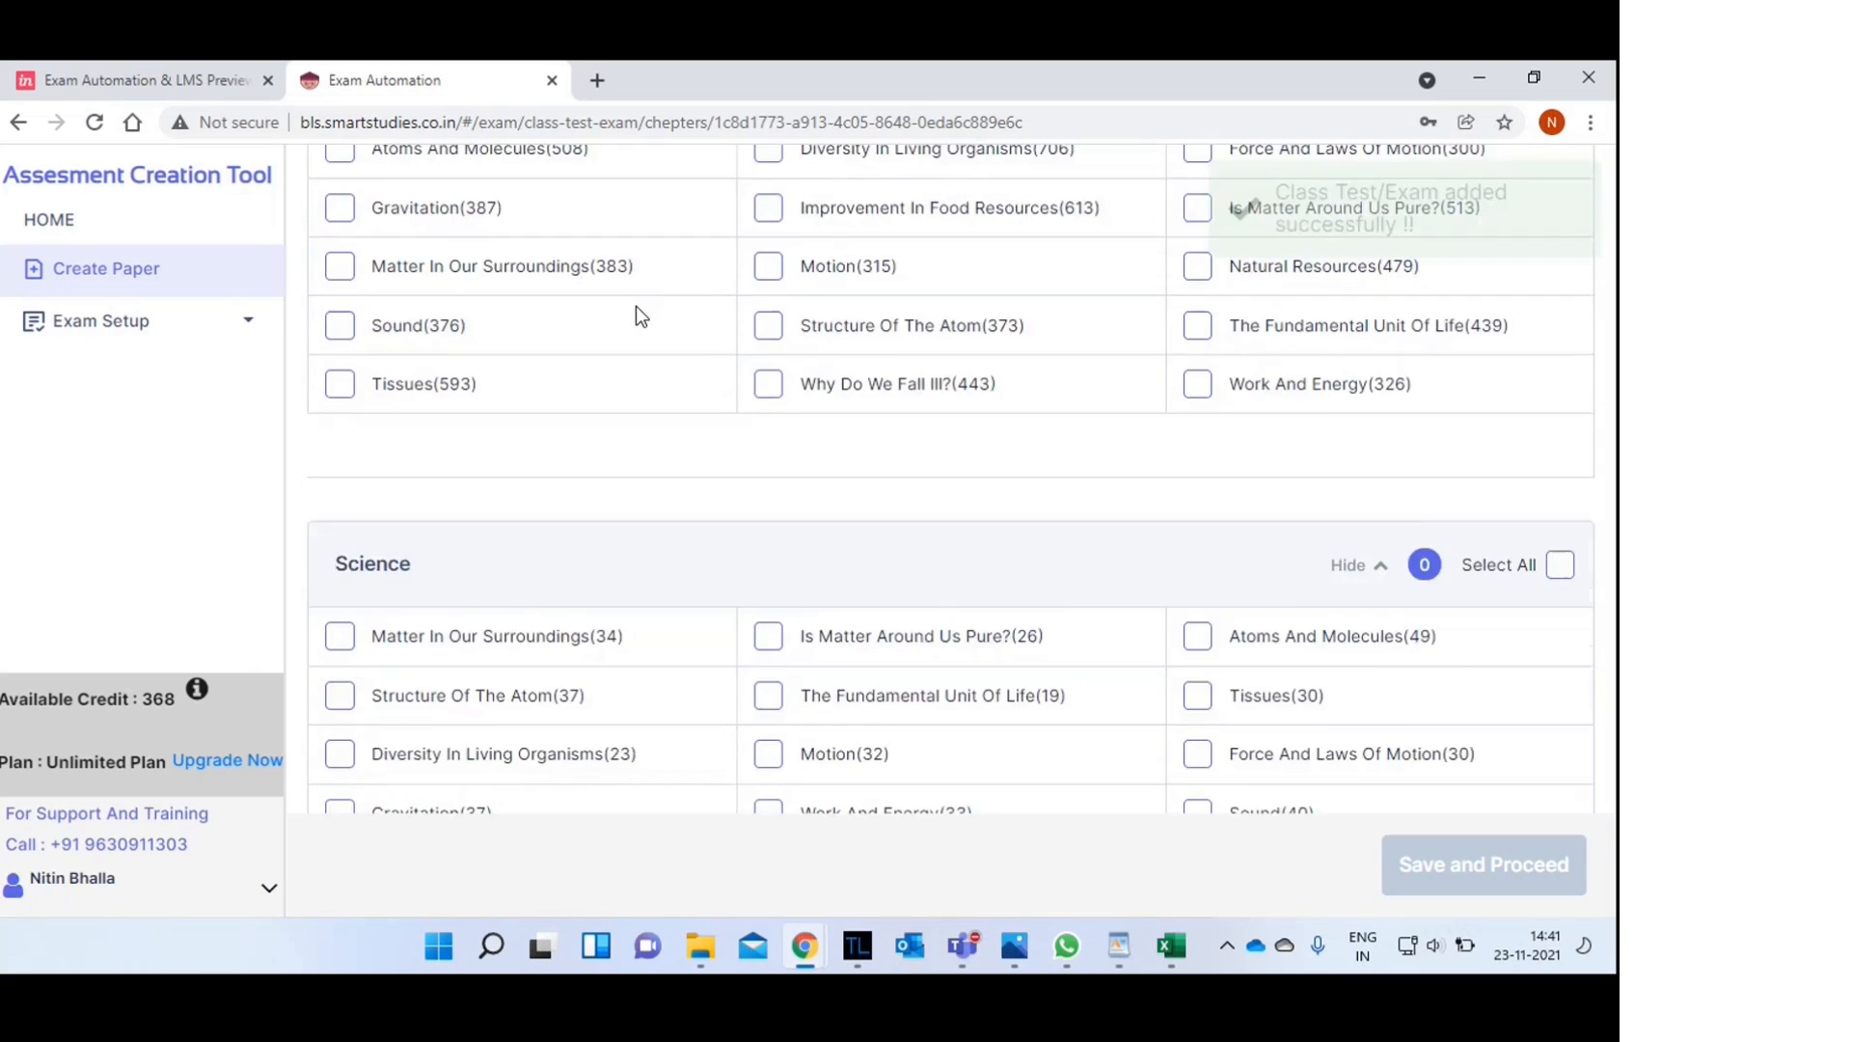
scroll(635, 305, "down", 4)
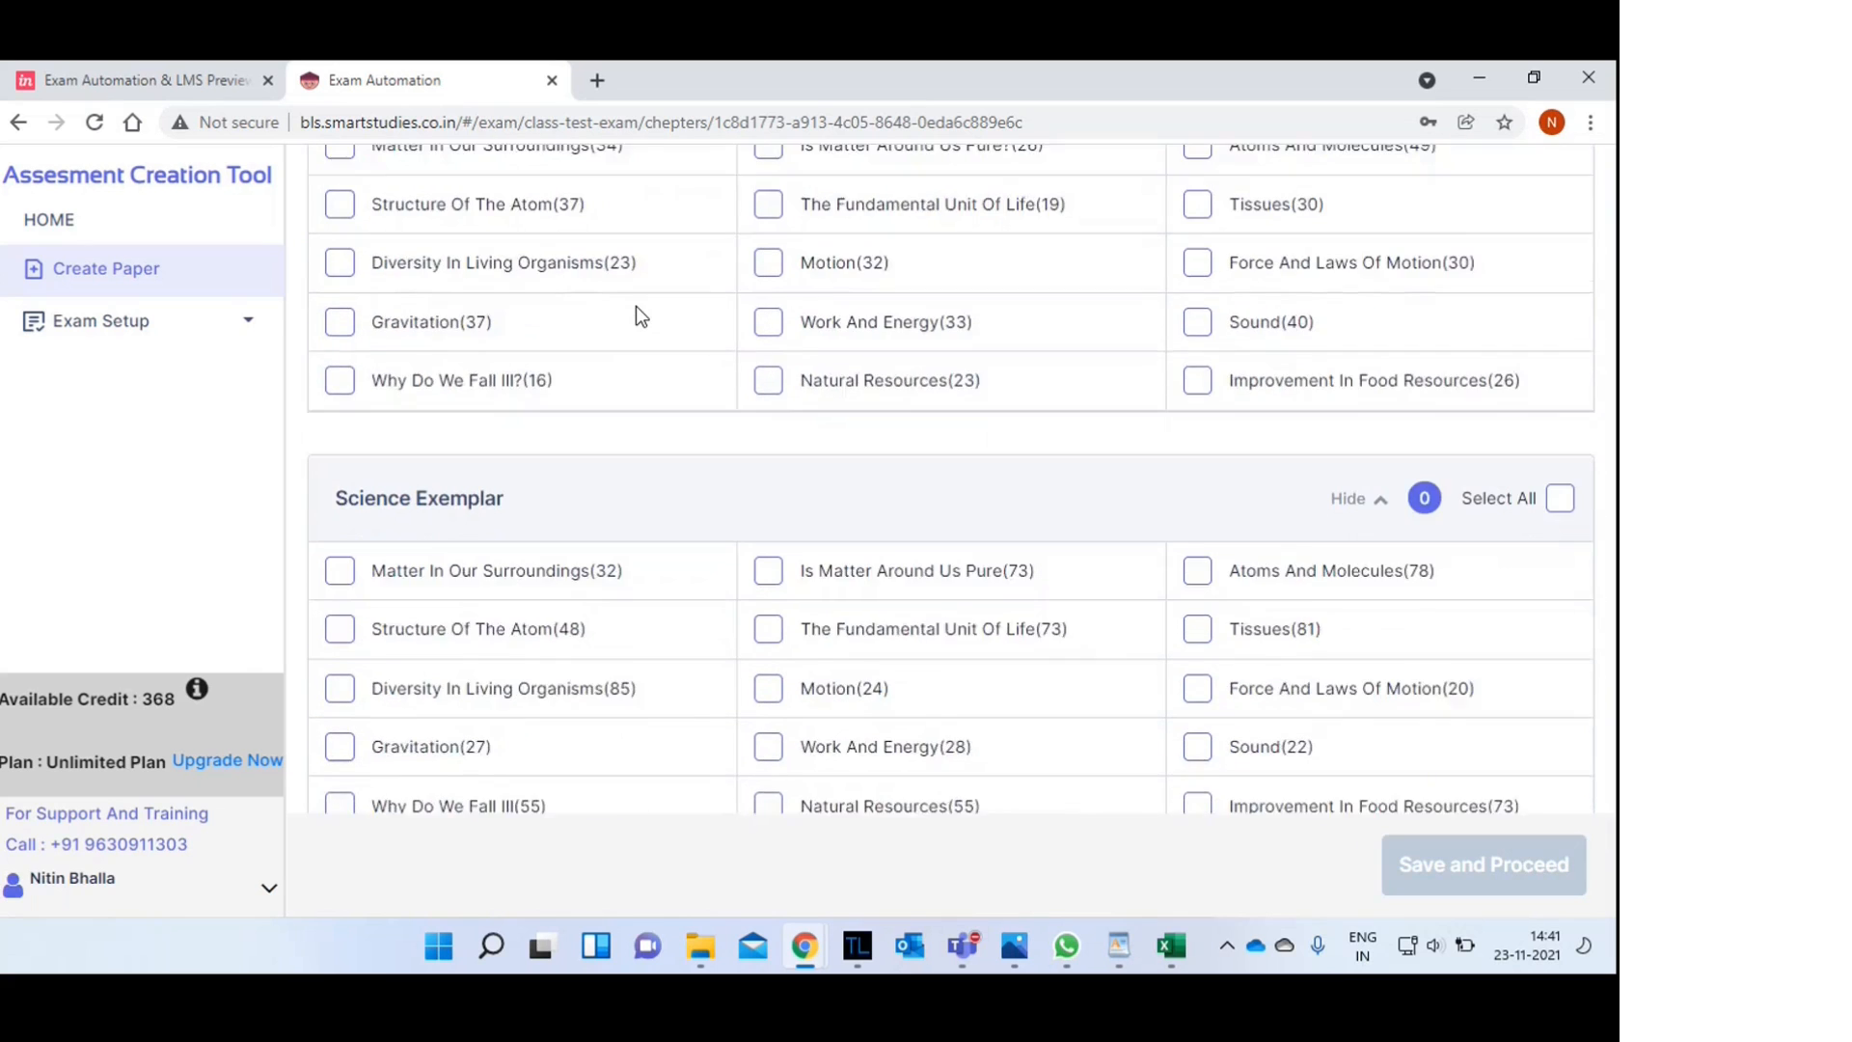
scroll(634, 305, "down", 2)
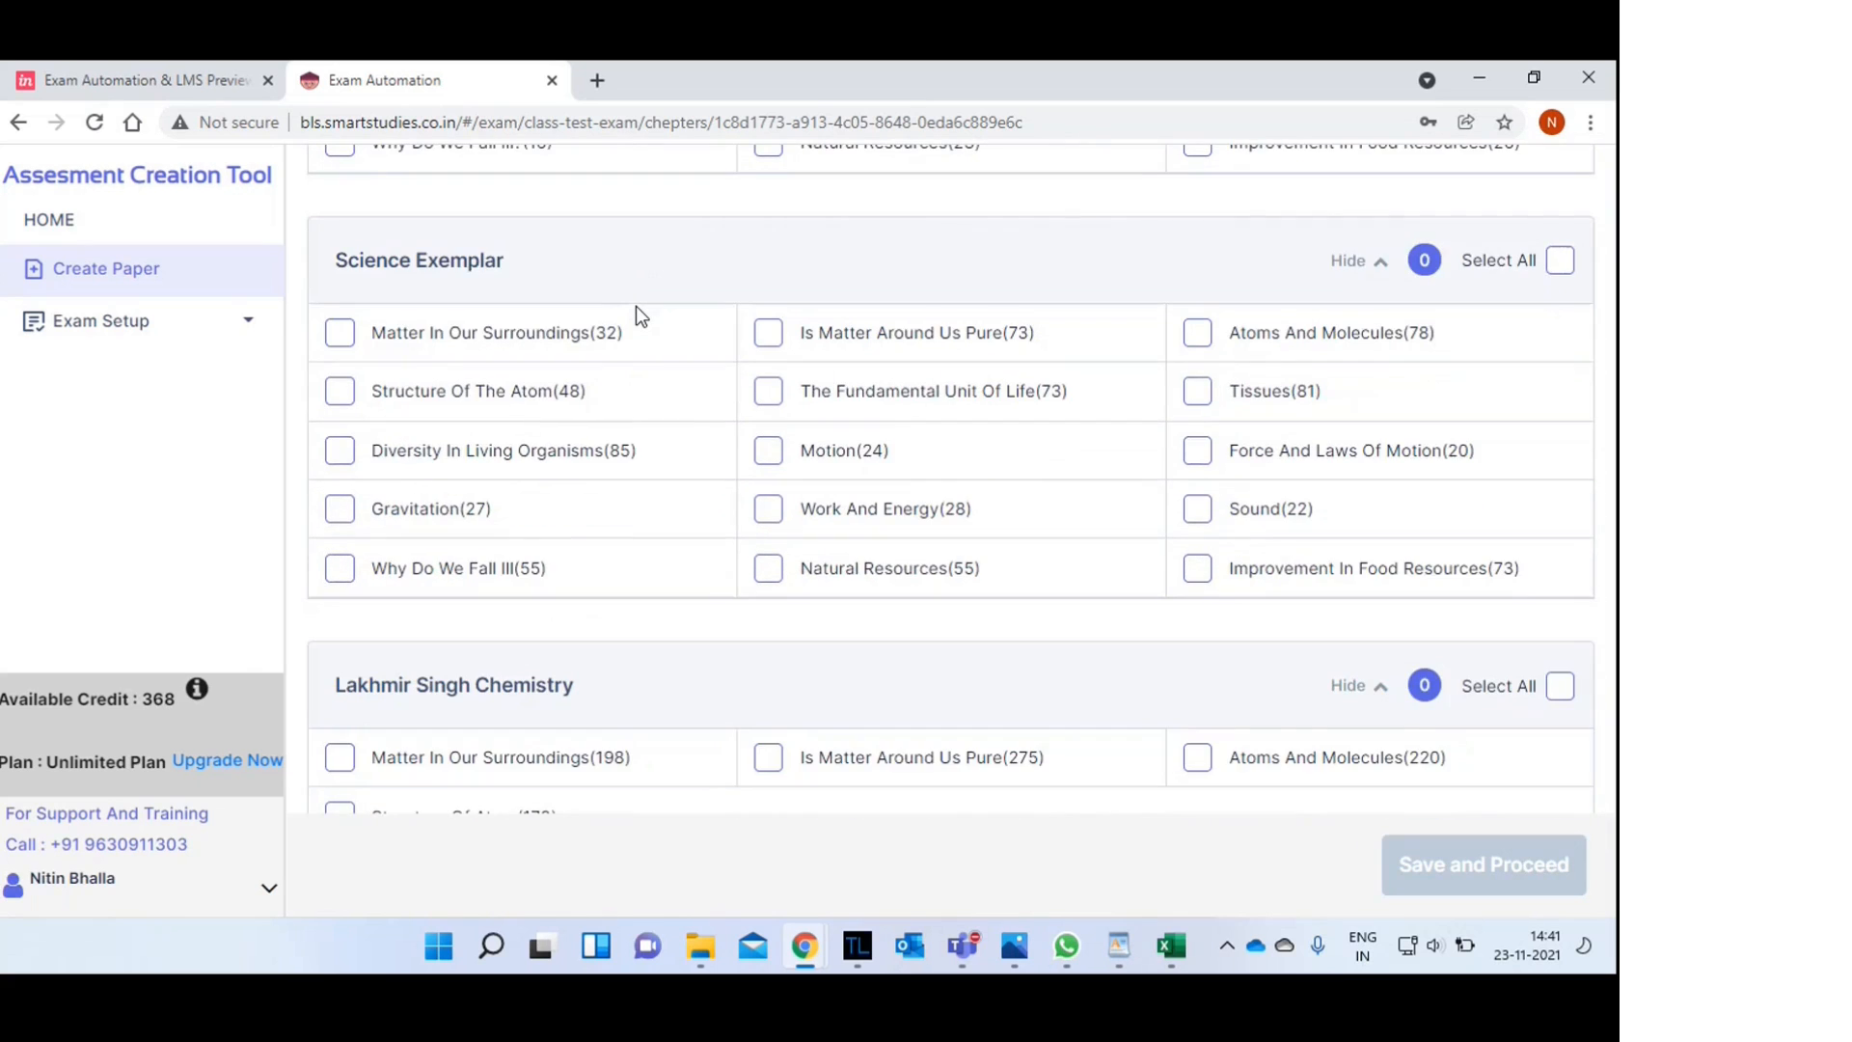
scroll(635, 304, "up", 10)
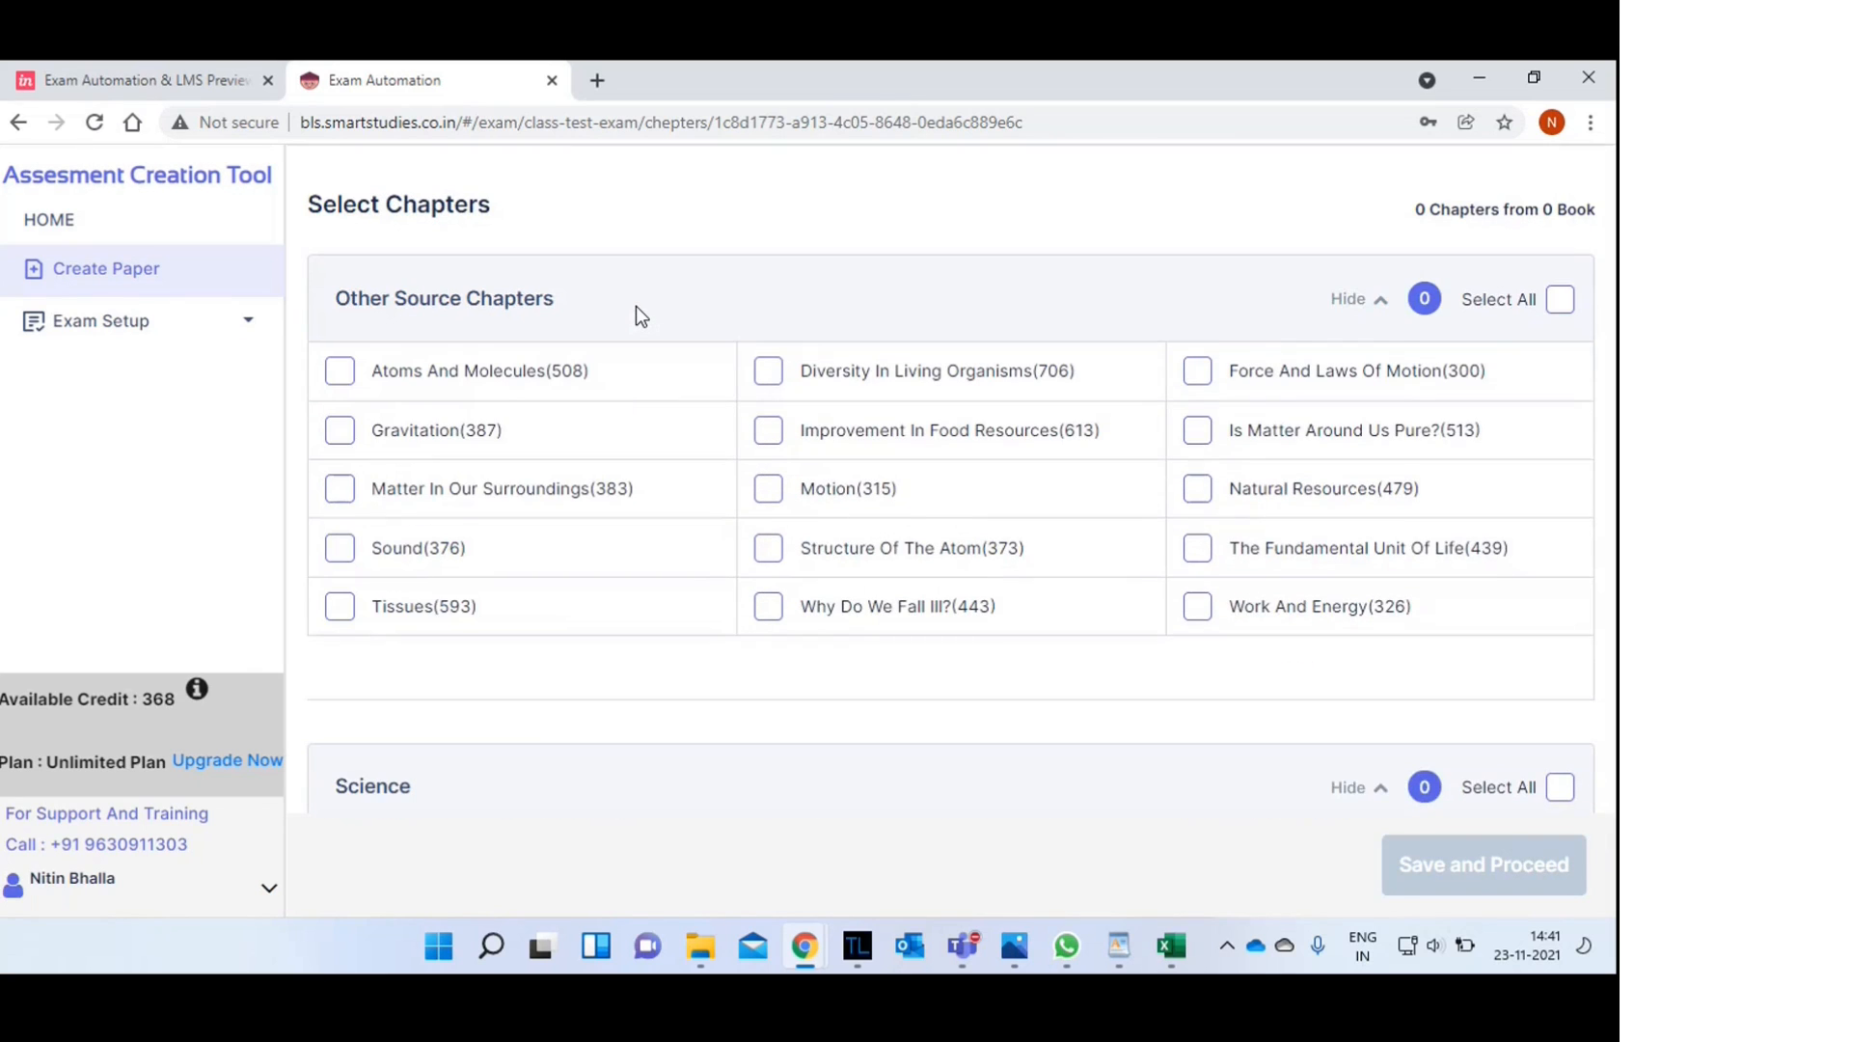
scroll(635, 305, "down", 4)
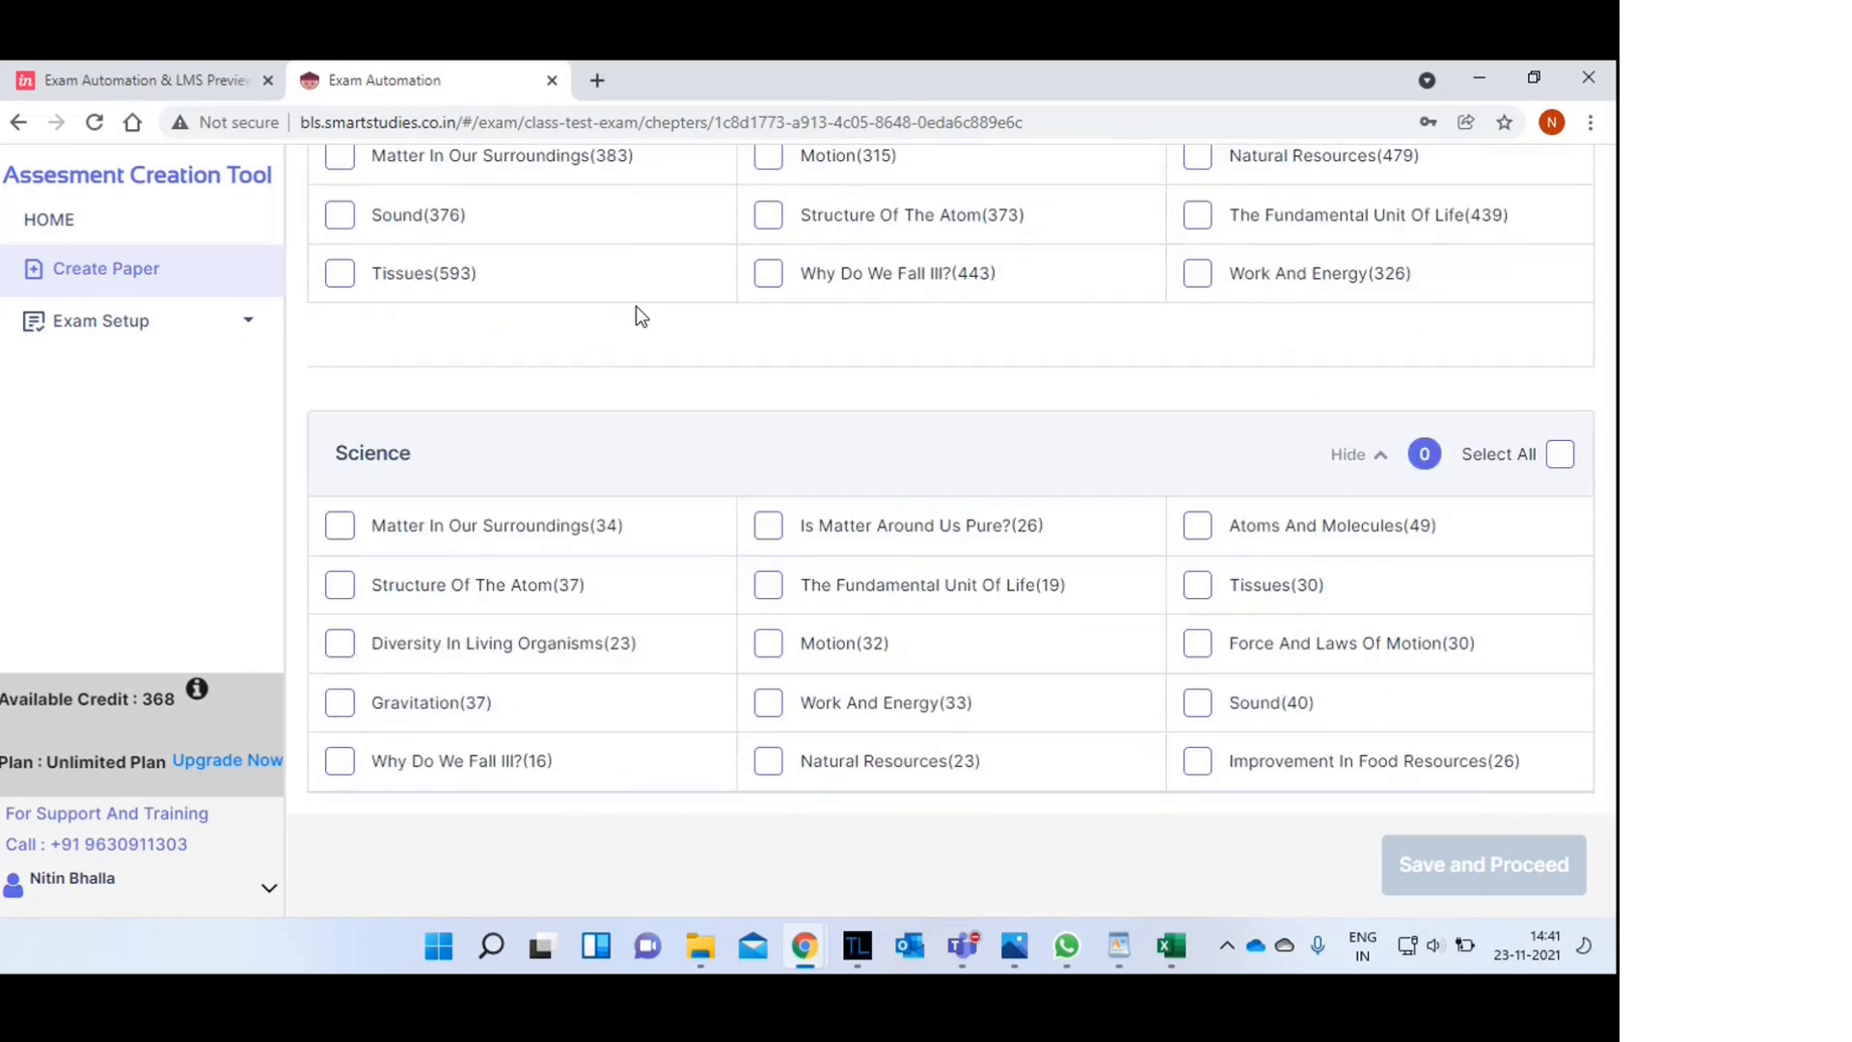
scroll(635, 305, "down", 1)
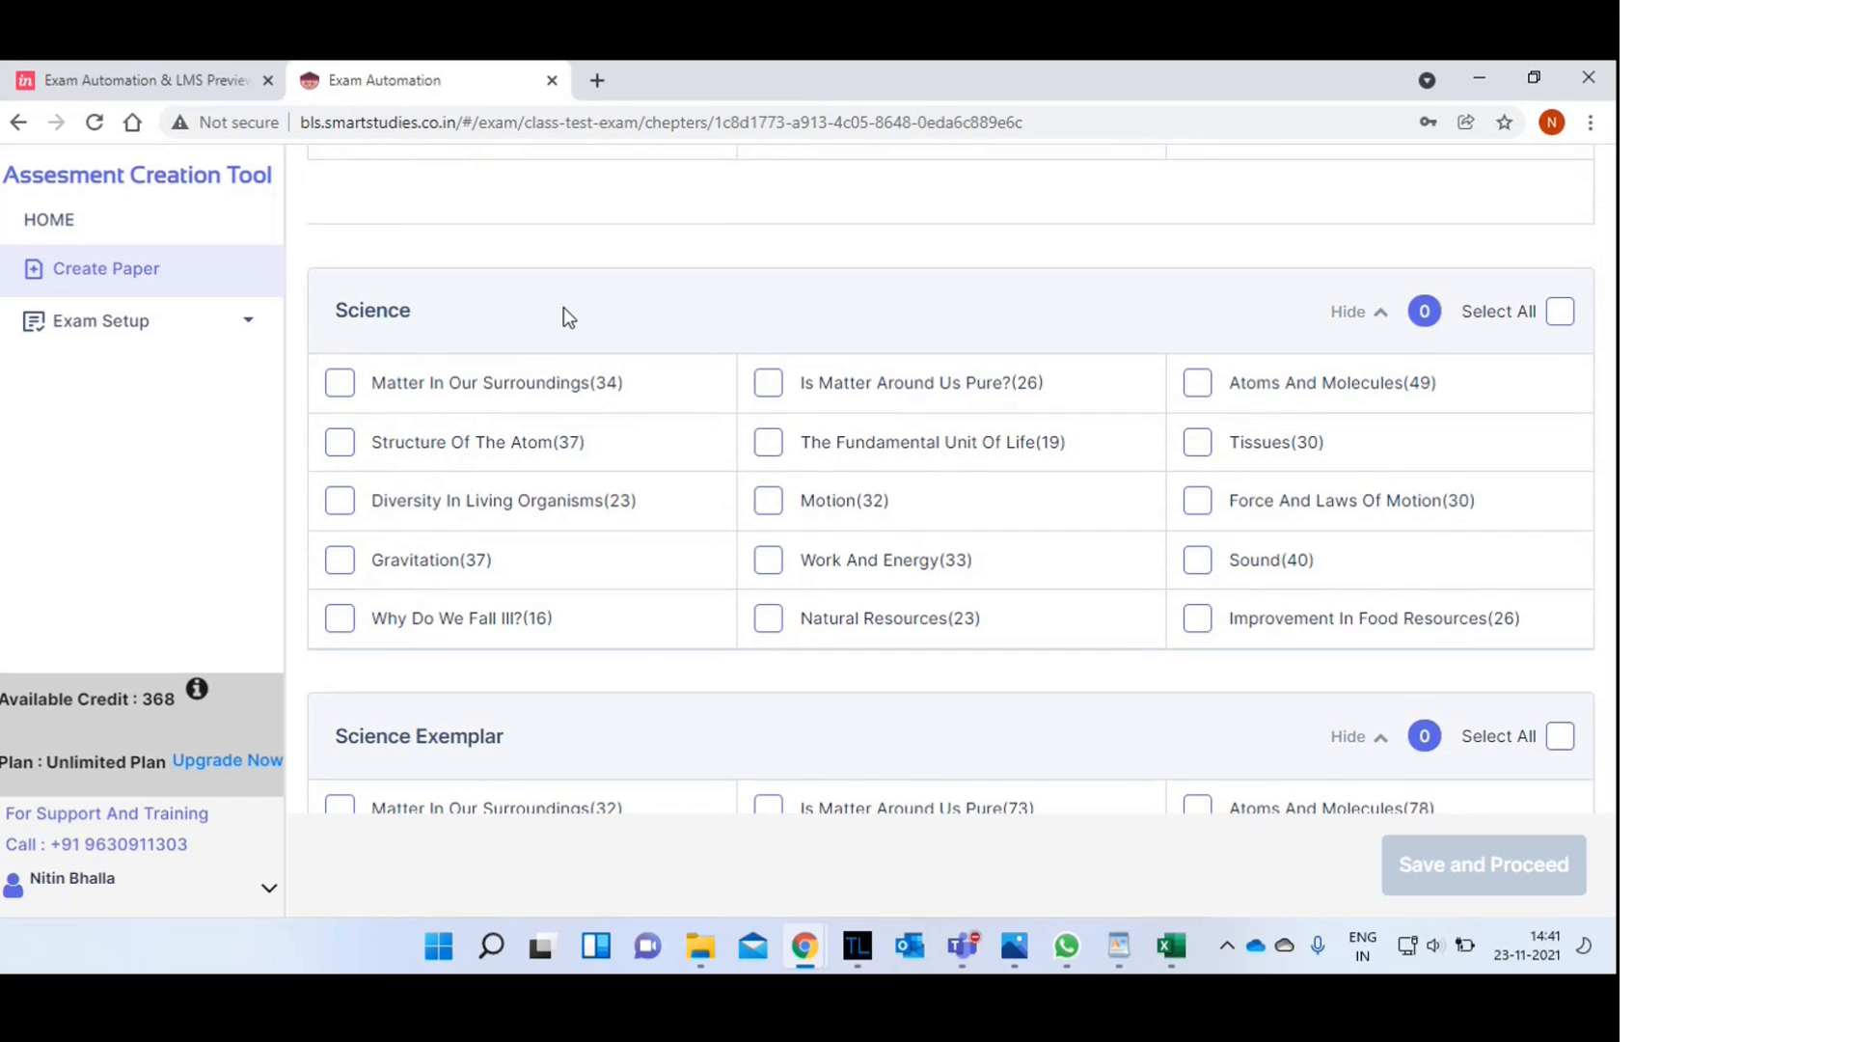
scroll(564, 307, "down", 4)
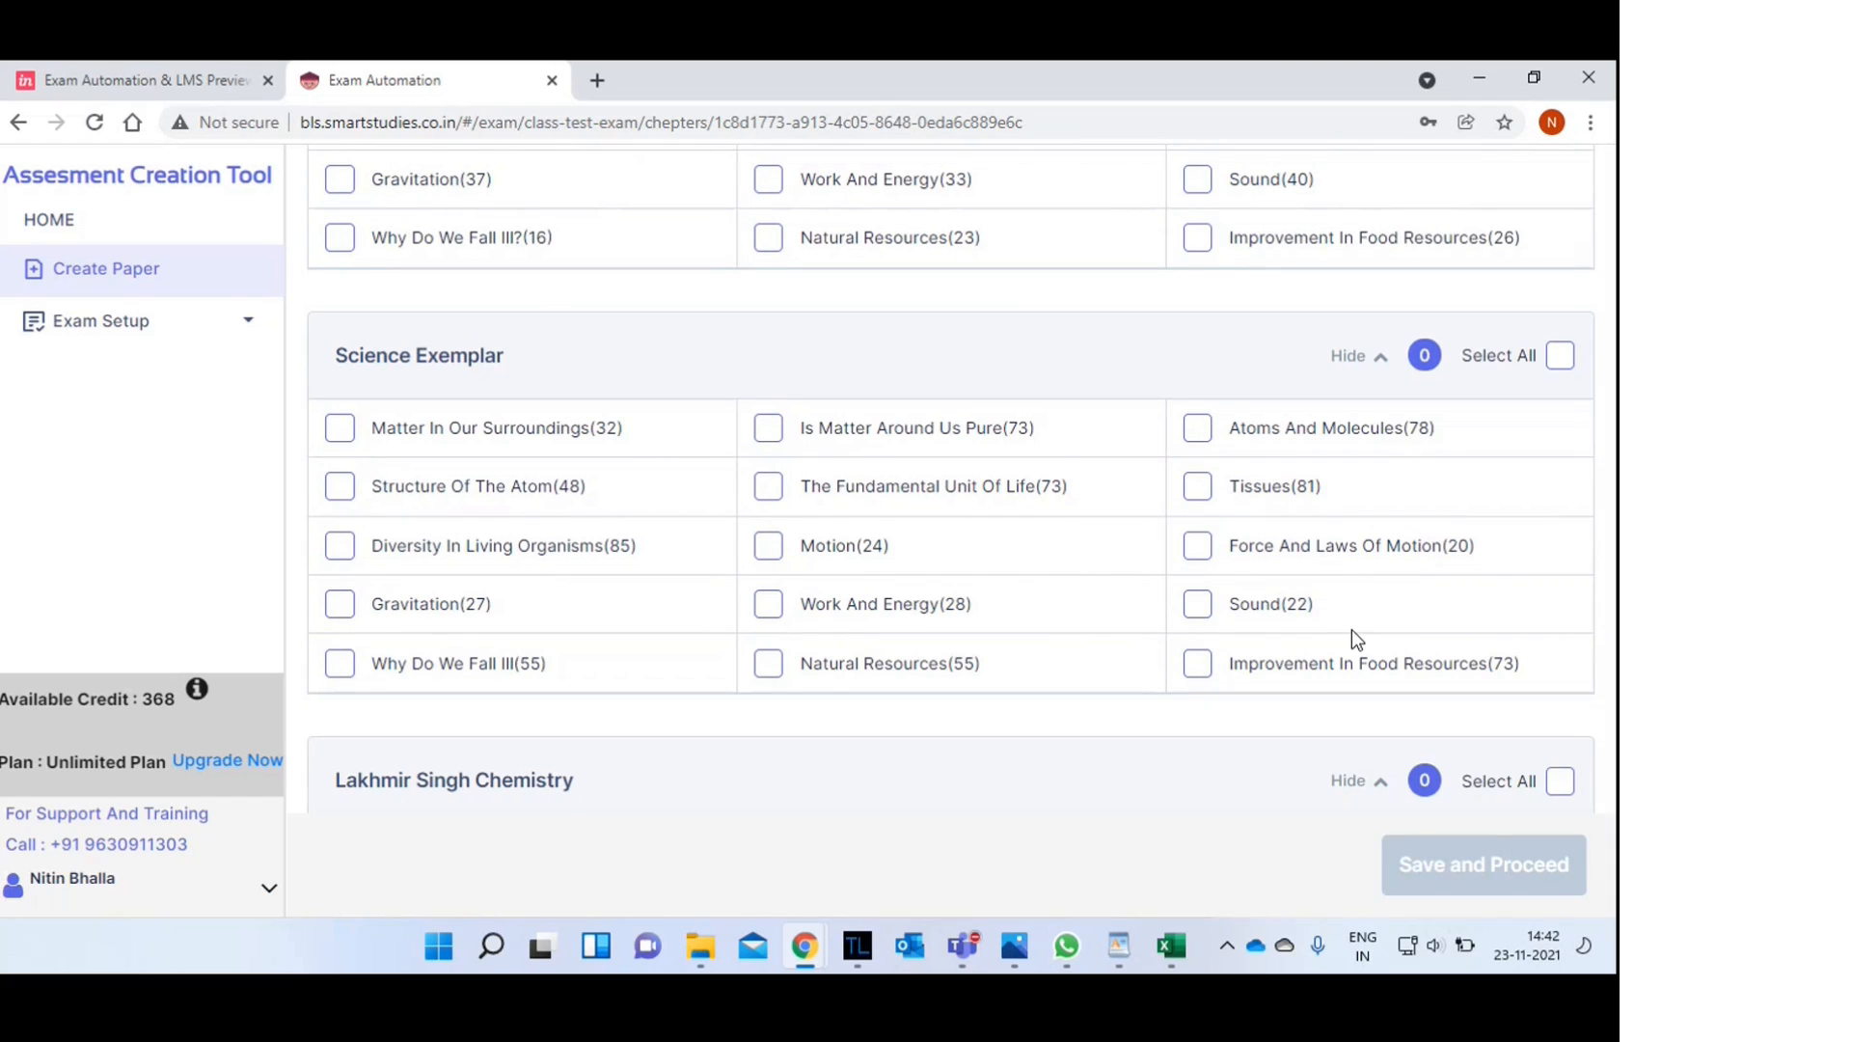
scroll(730, 377, "down", 3)
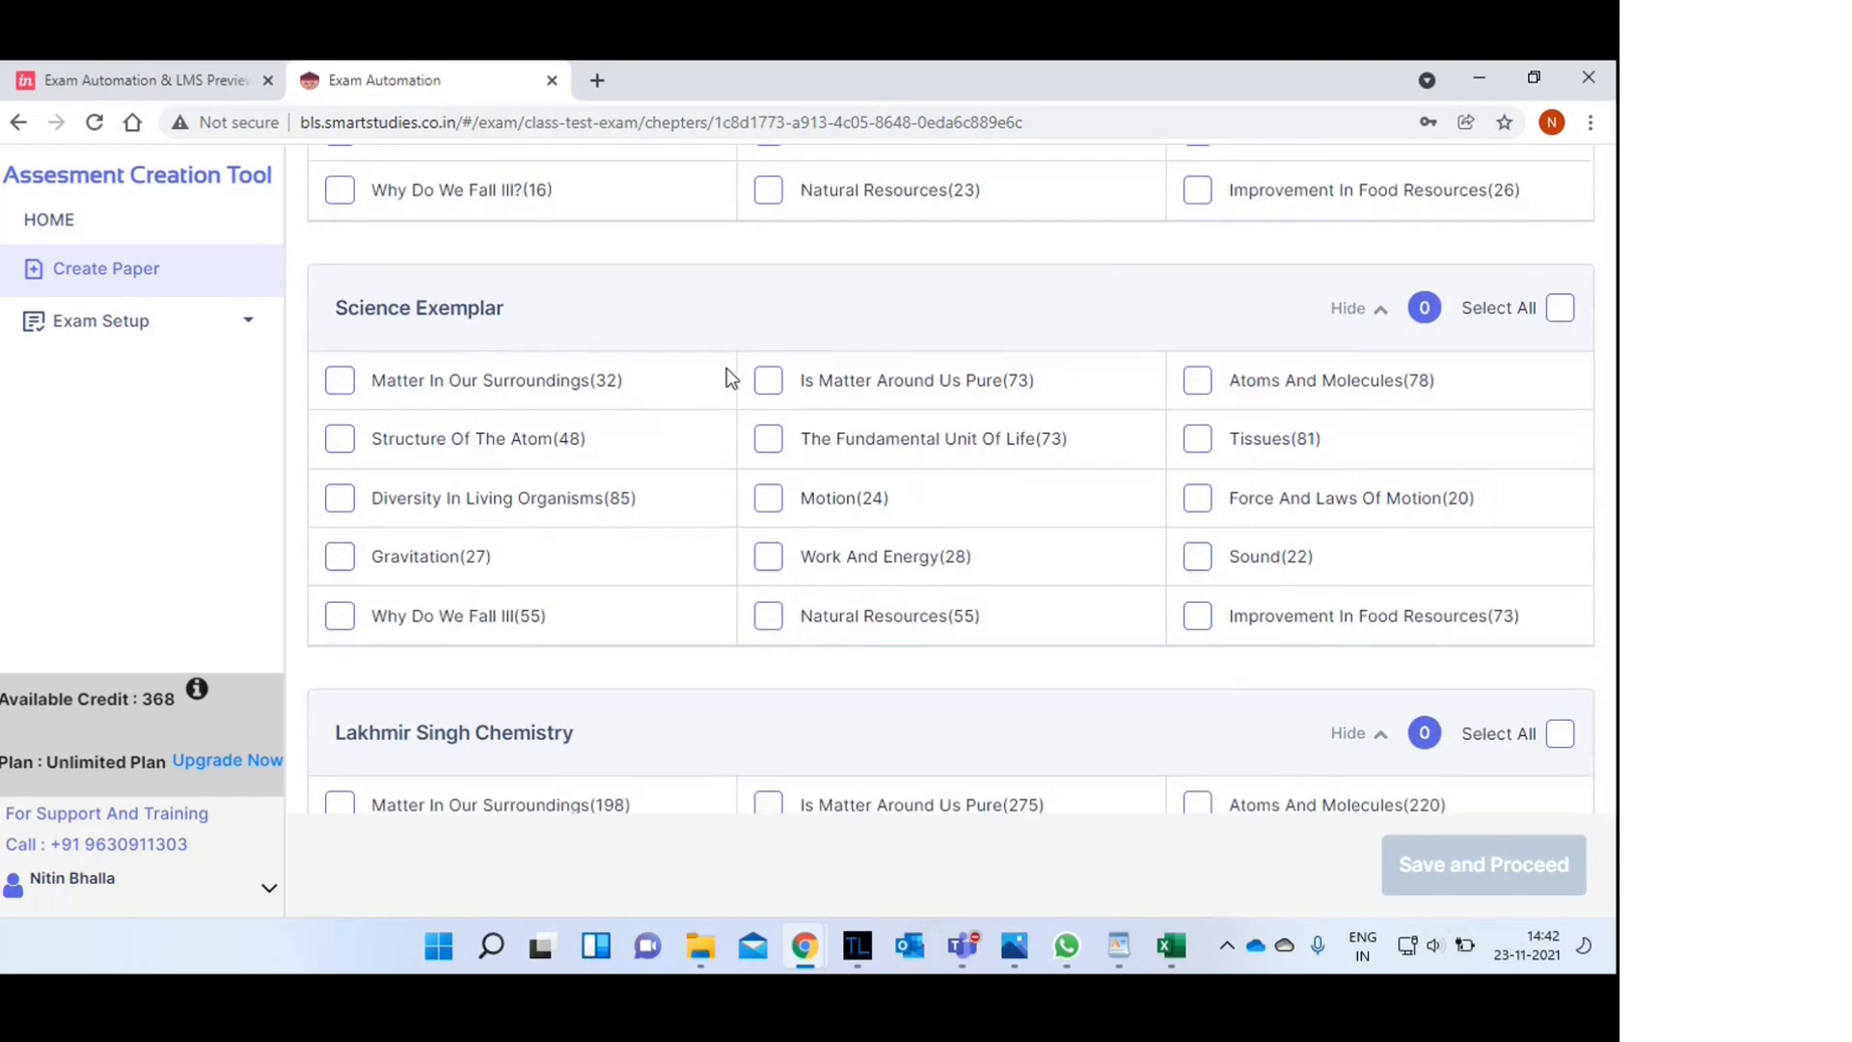
scroll(726, 368, "down", 1)
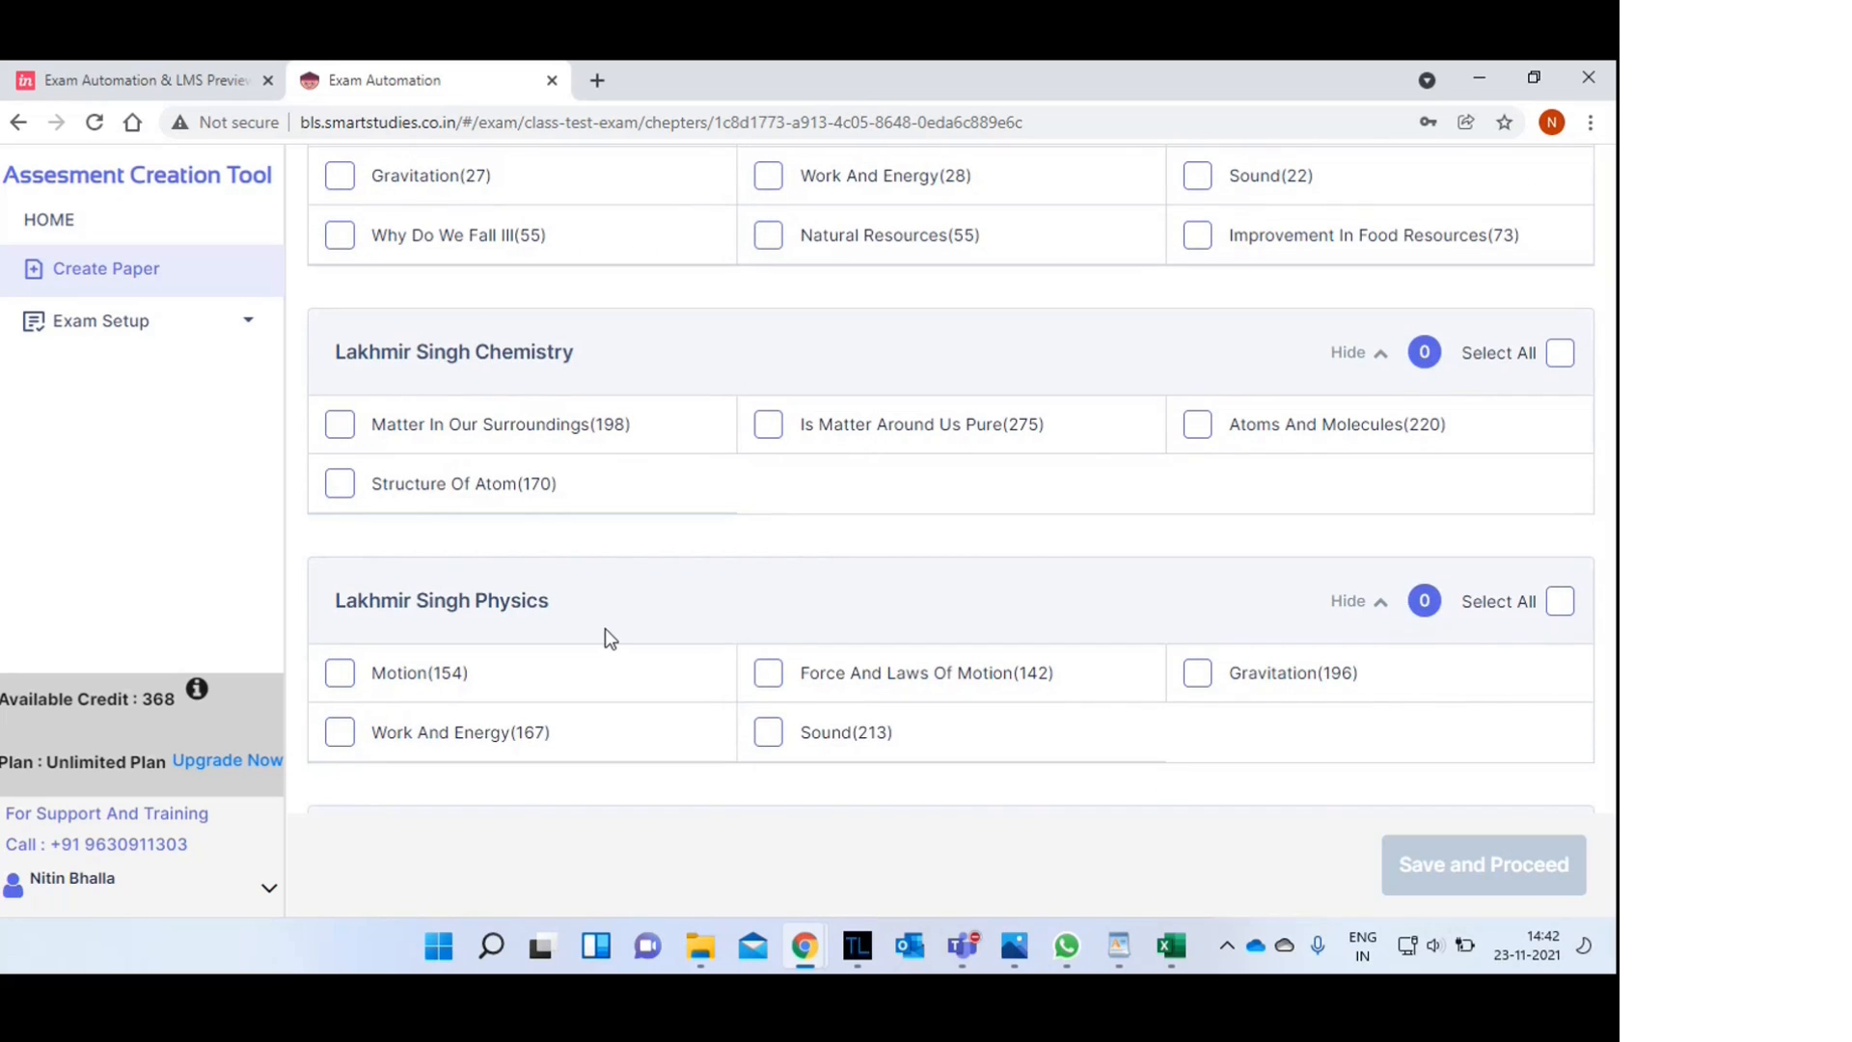
scroll(609, 636, "down", 4)
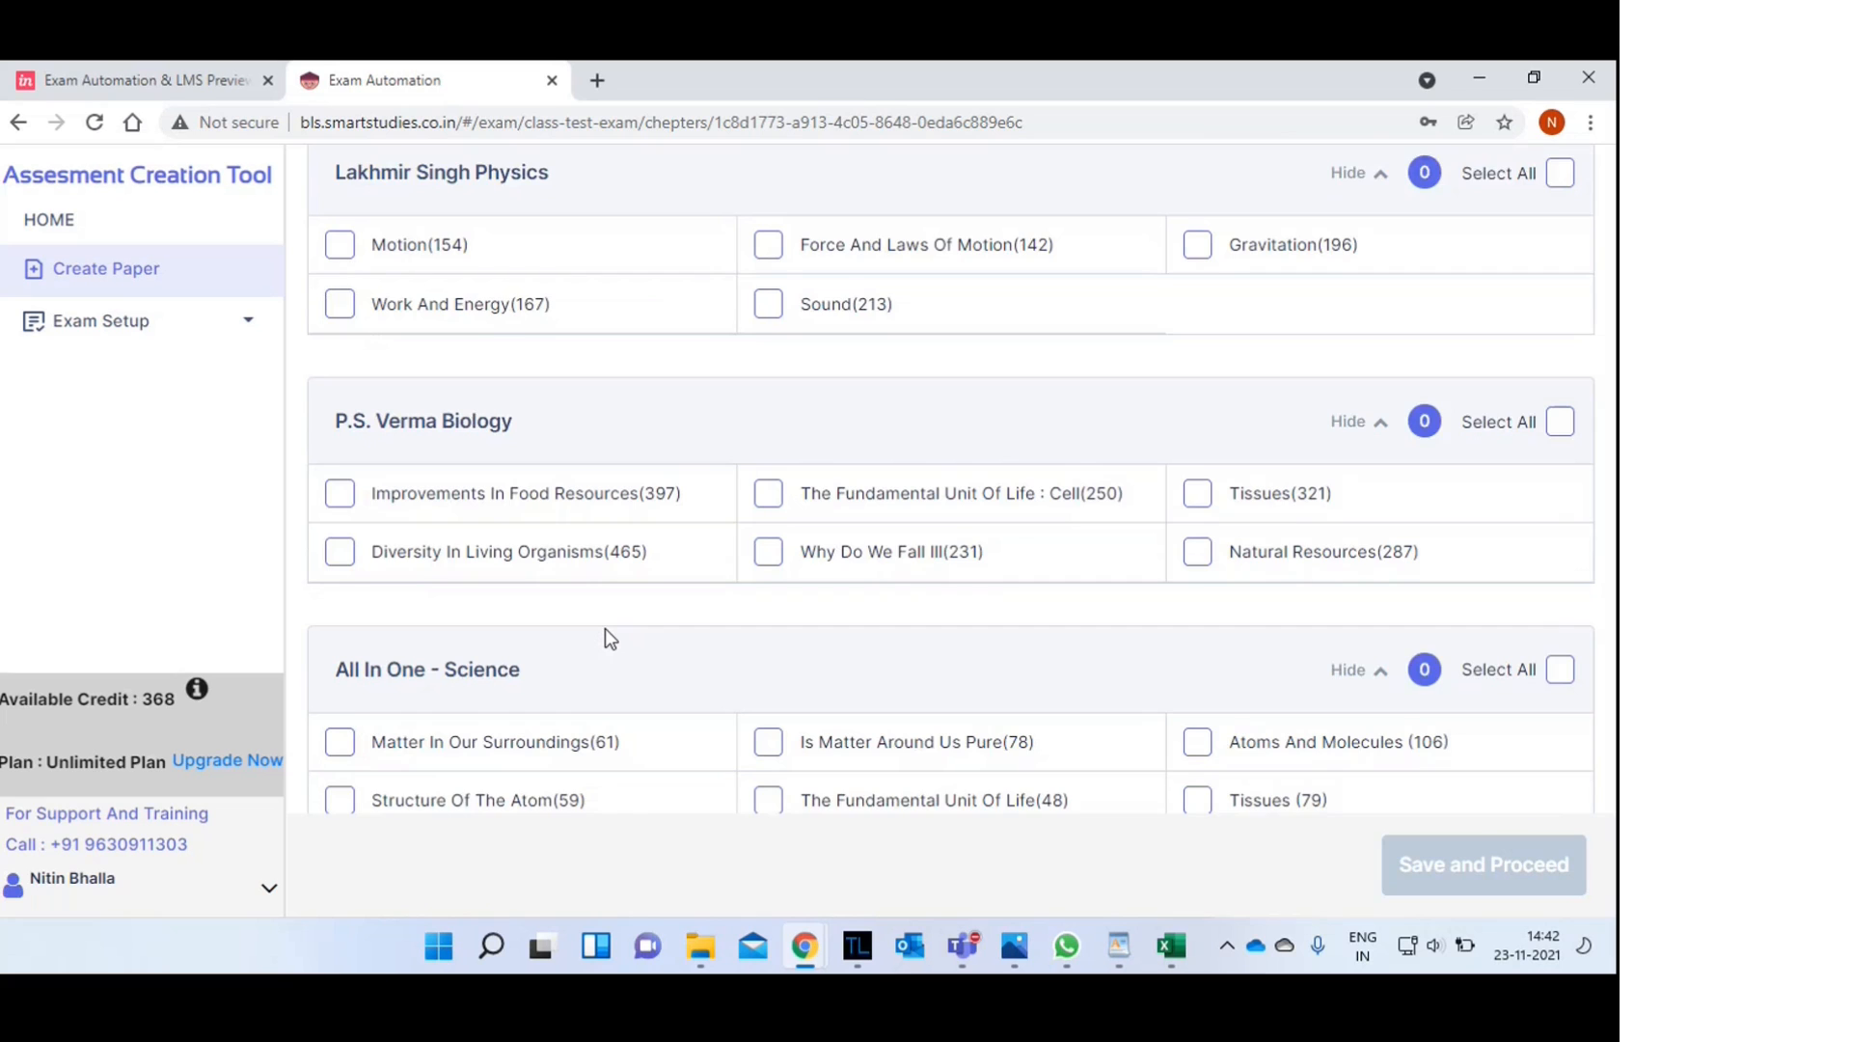
scroll(605, 628, "down", 3)
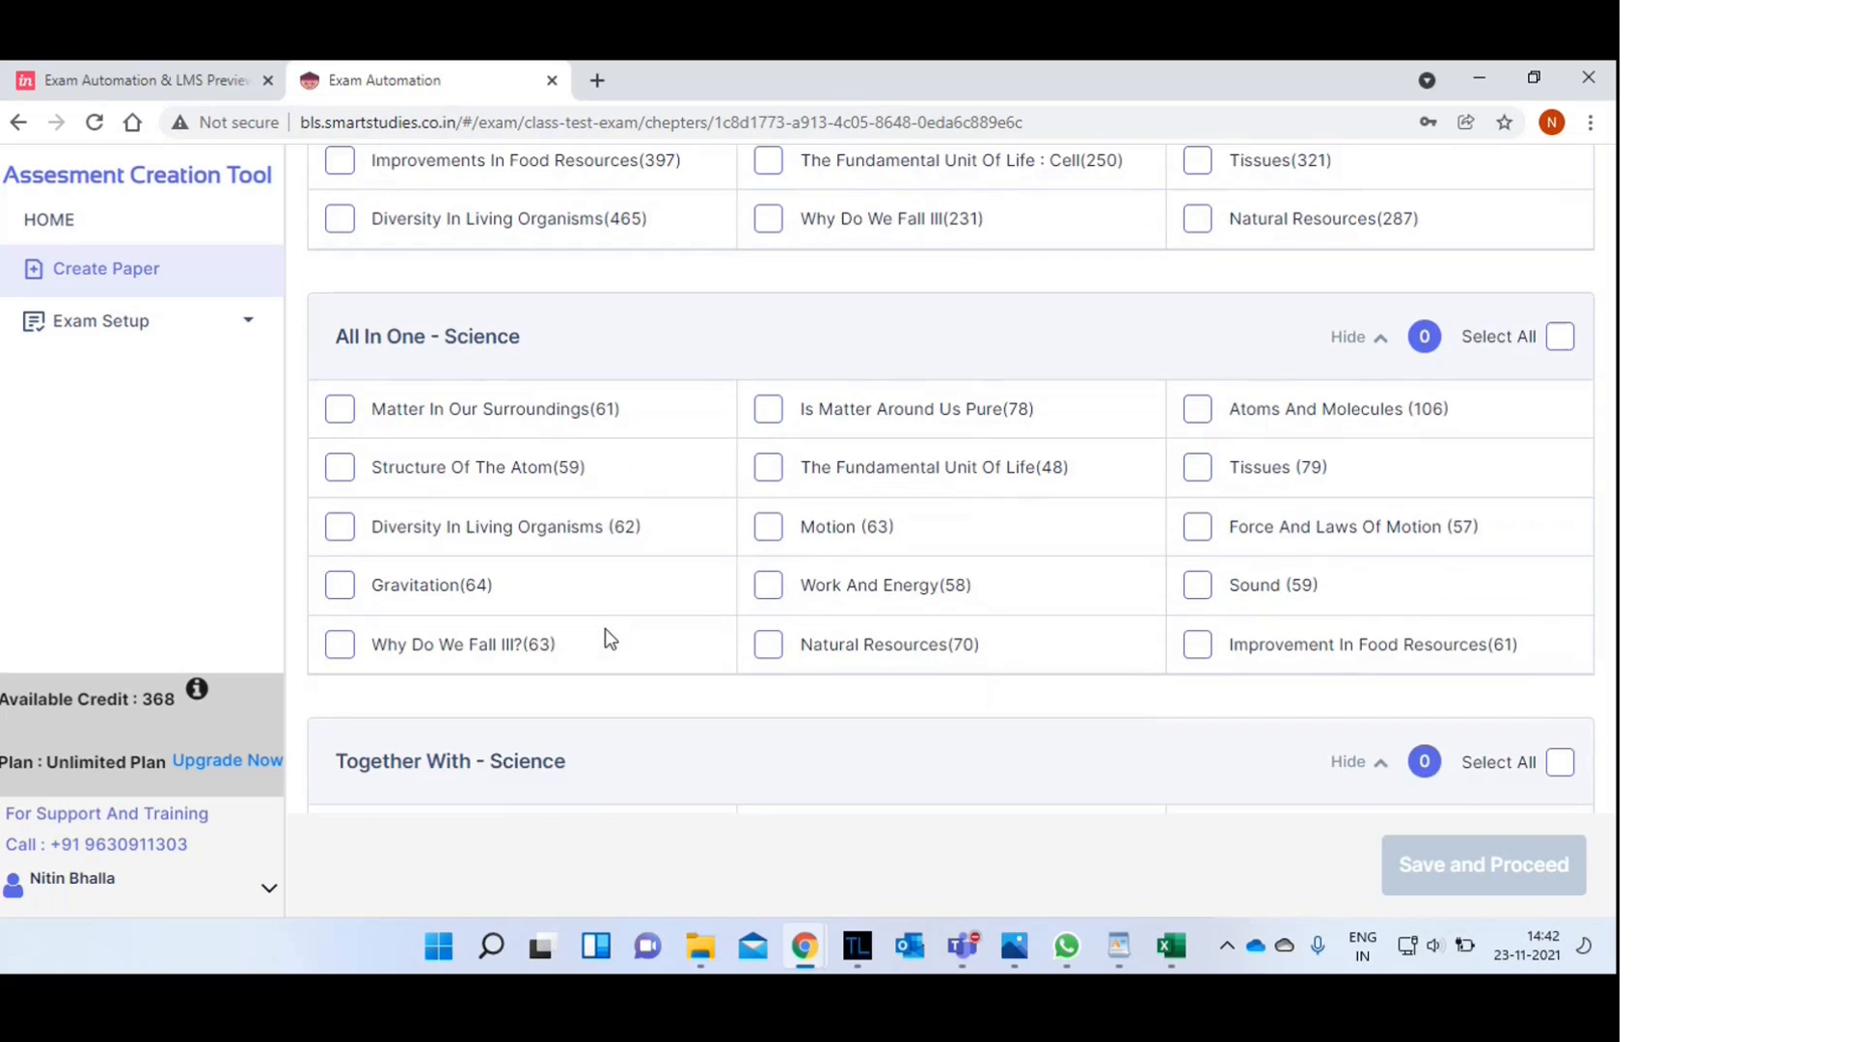
scroll(608, 638, "down", 3)
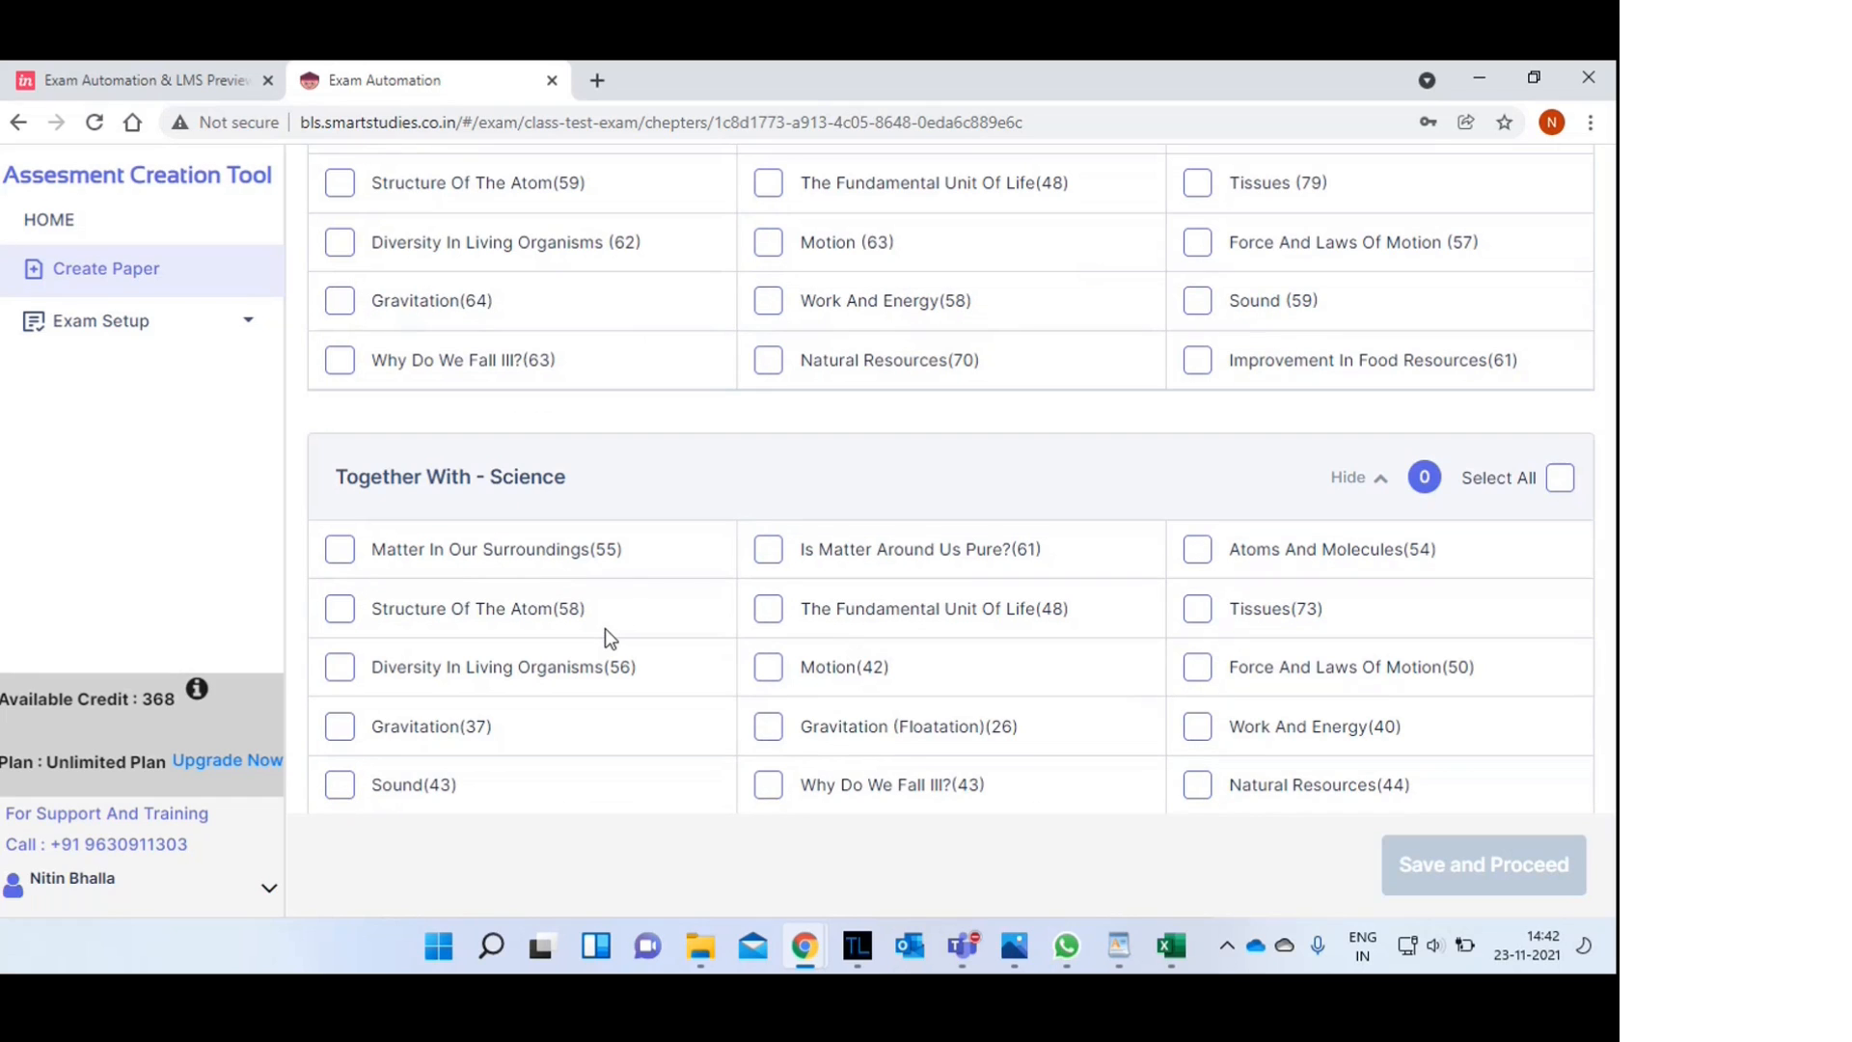
scroll(604, 628, "up", 8)
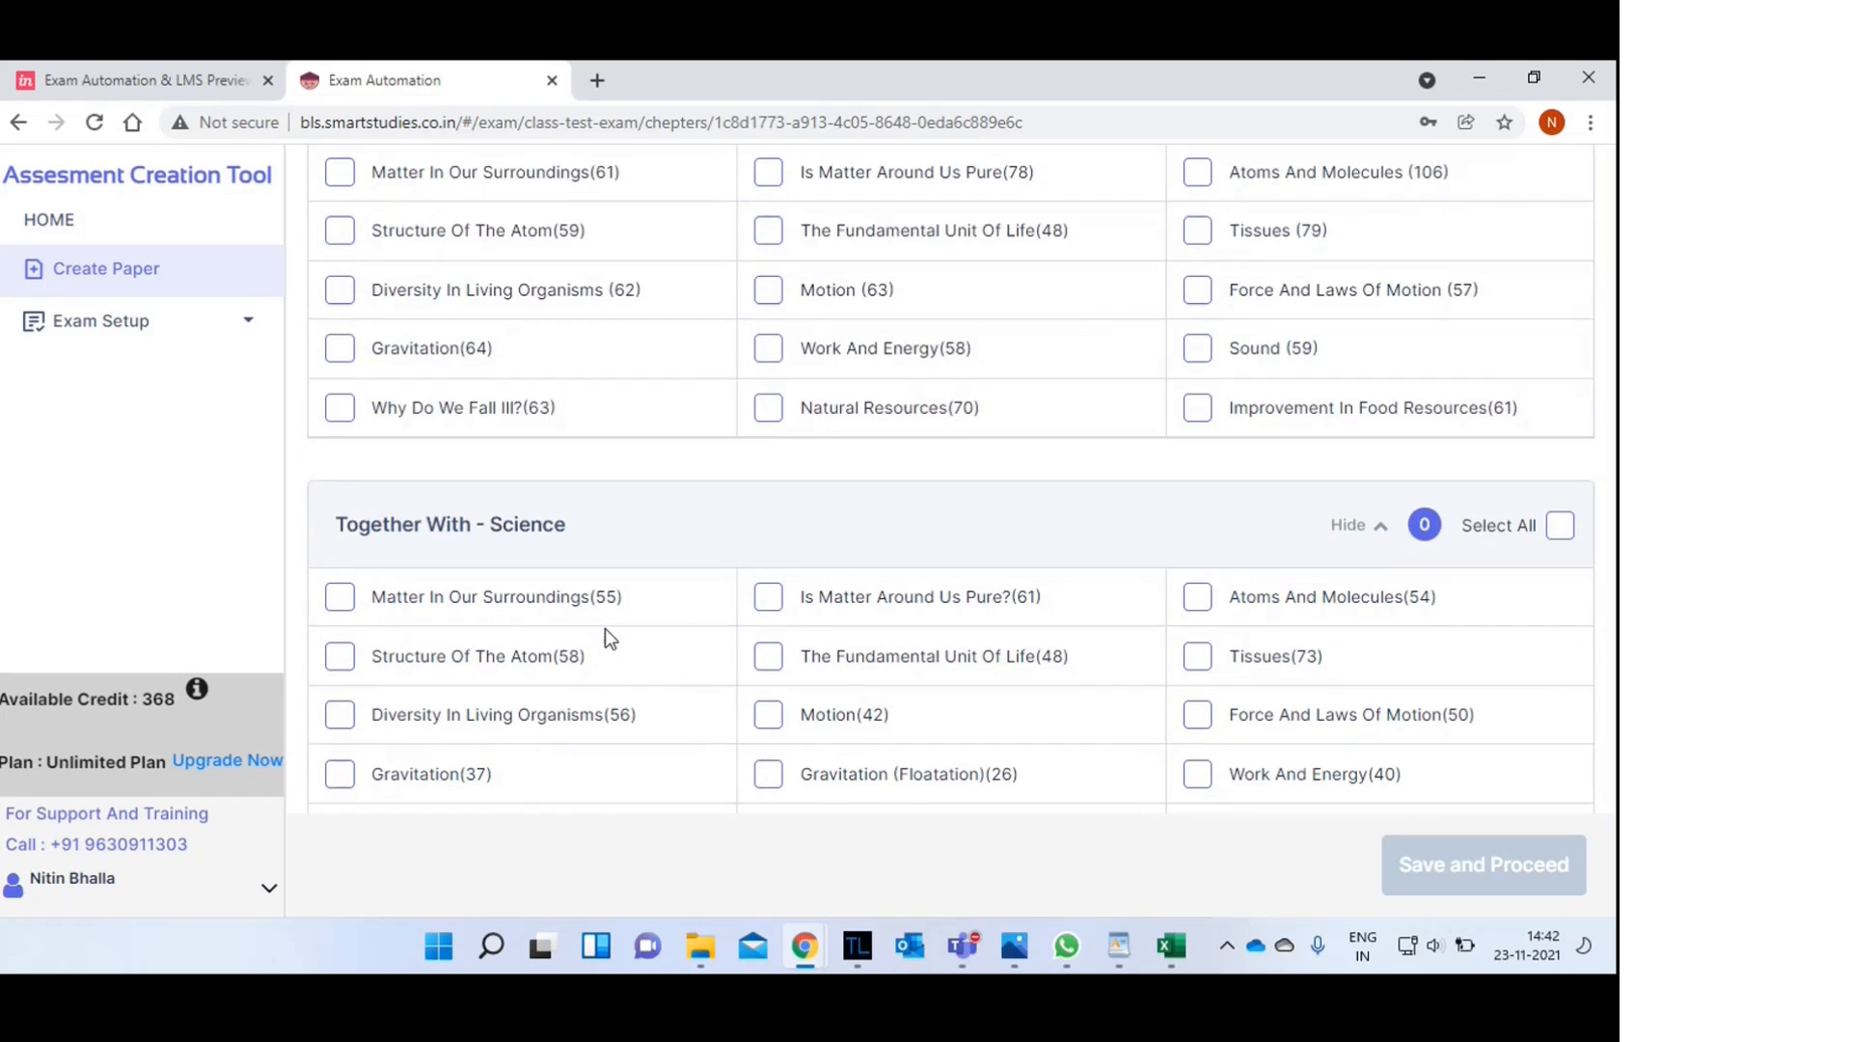
scroll(605, 628, "up", 10)
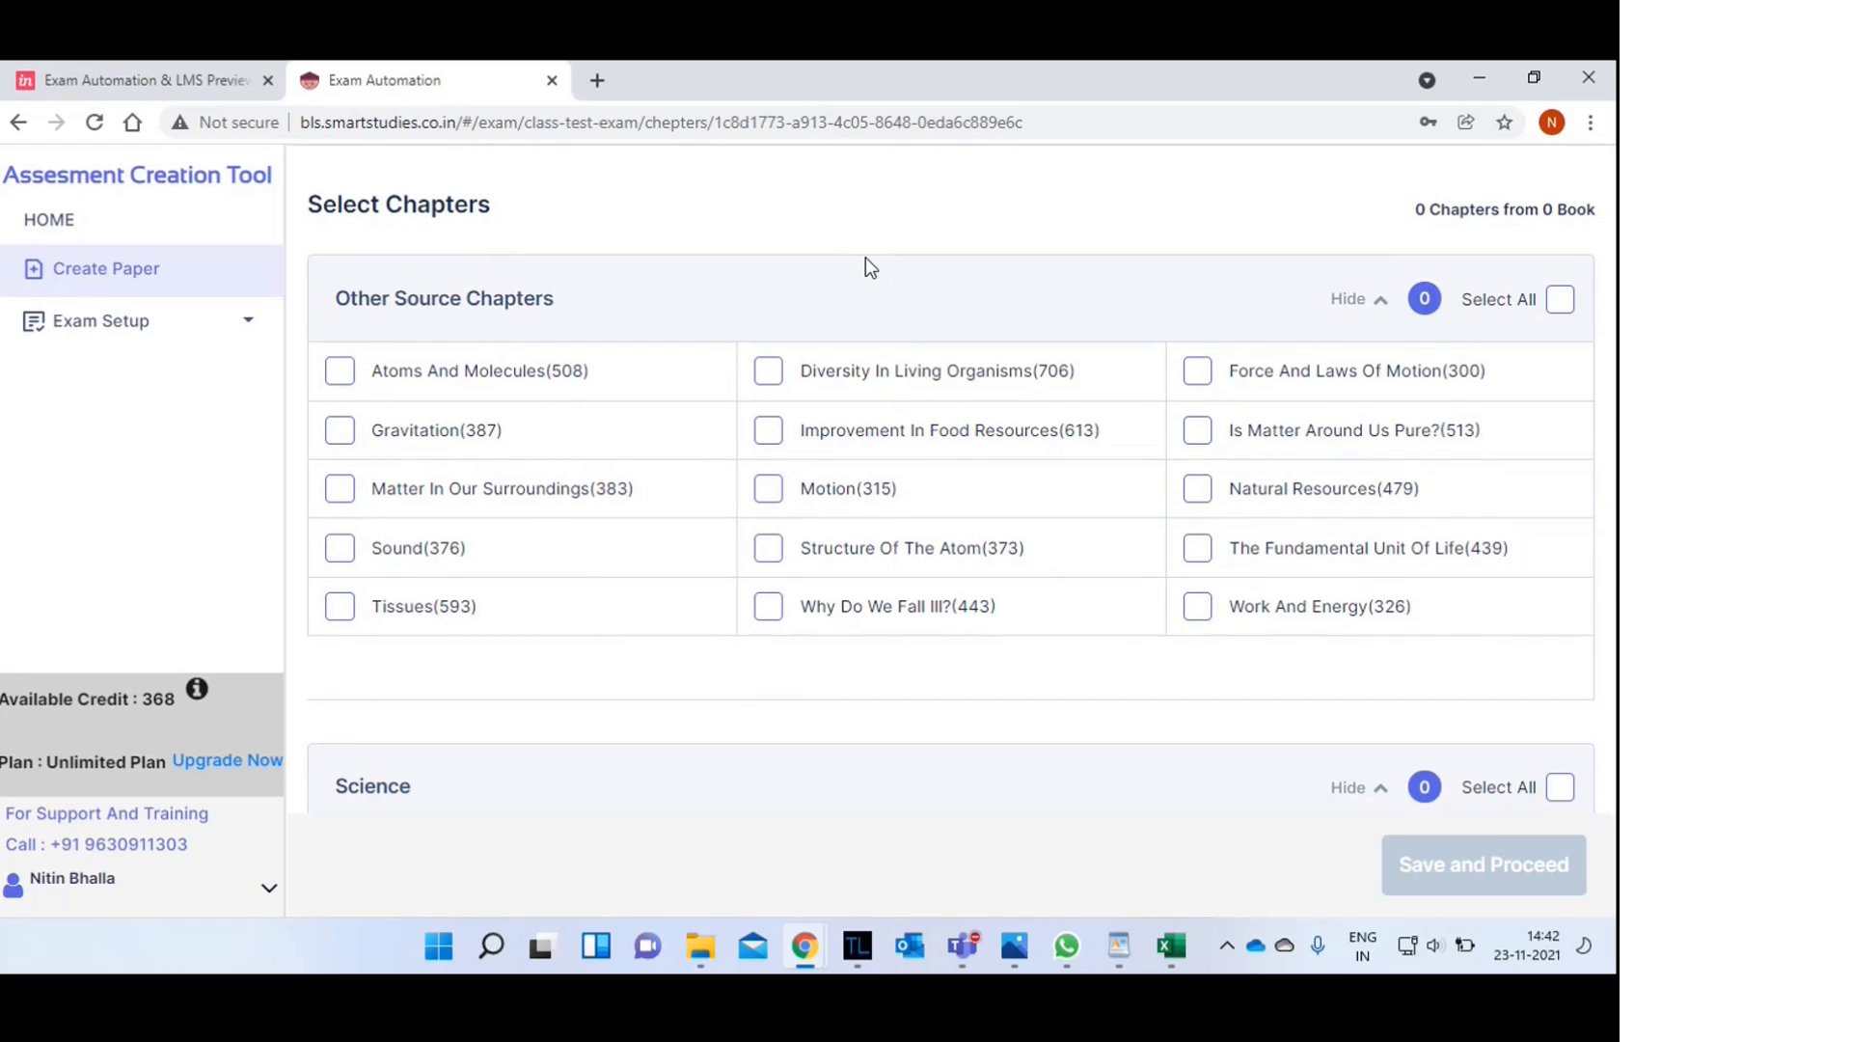
- Select Gravitation, Matter In Our Surroundings and Structure Of The Atom from Other Source Chapters, and Work And Energy from the Science book
left_click(348, 489)
left_click(340, 430)
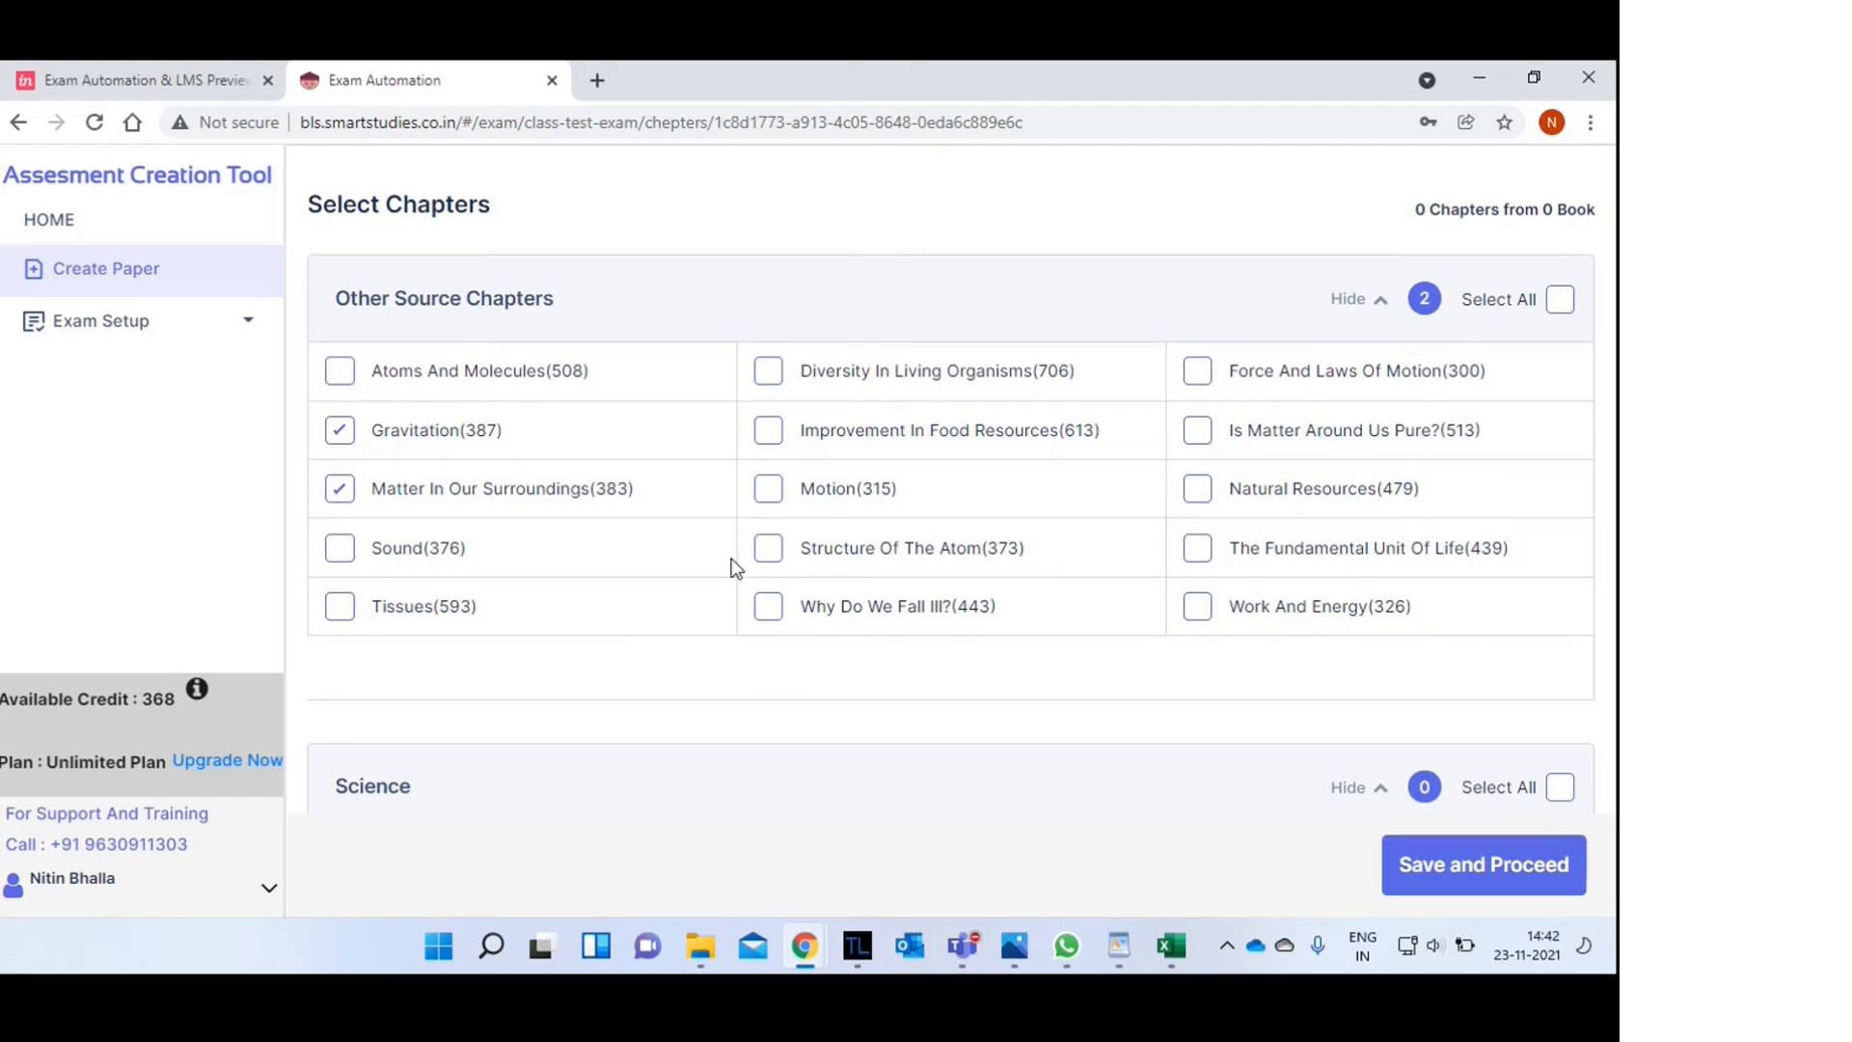
left_click(768, 563)
scroll(769, 571, "down", 6)
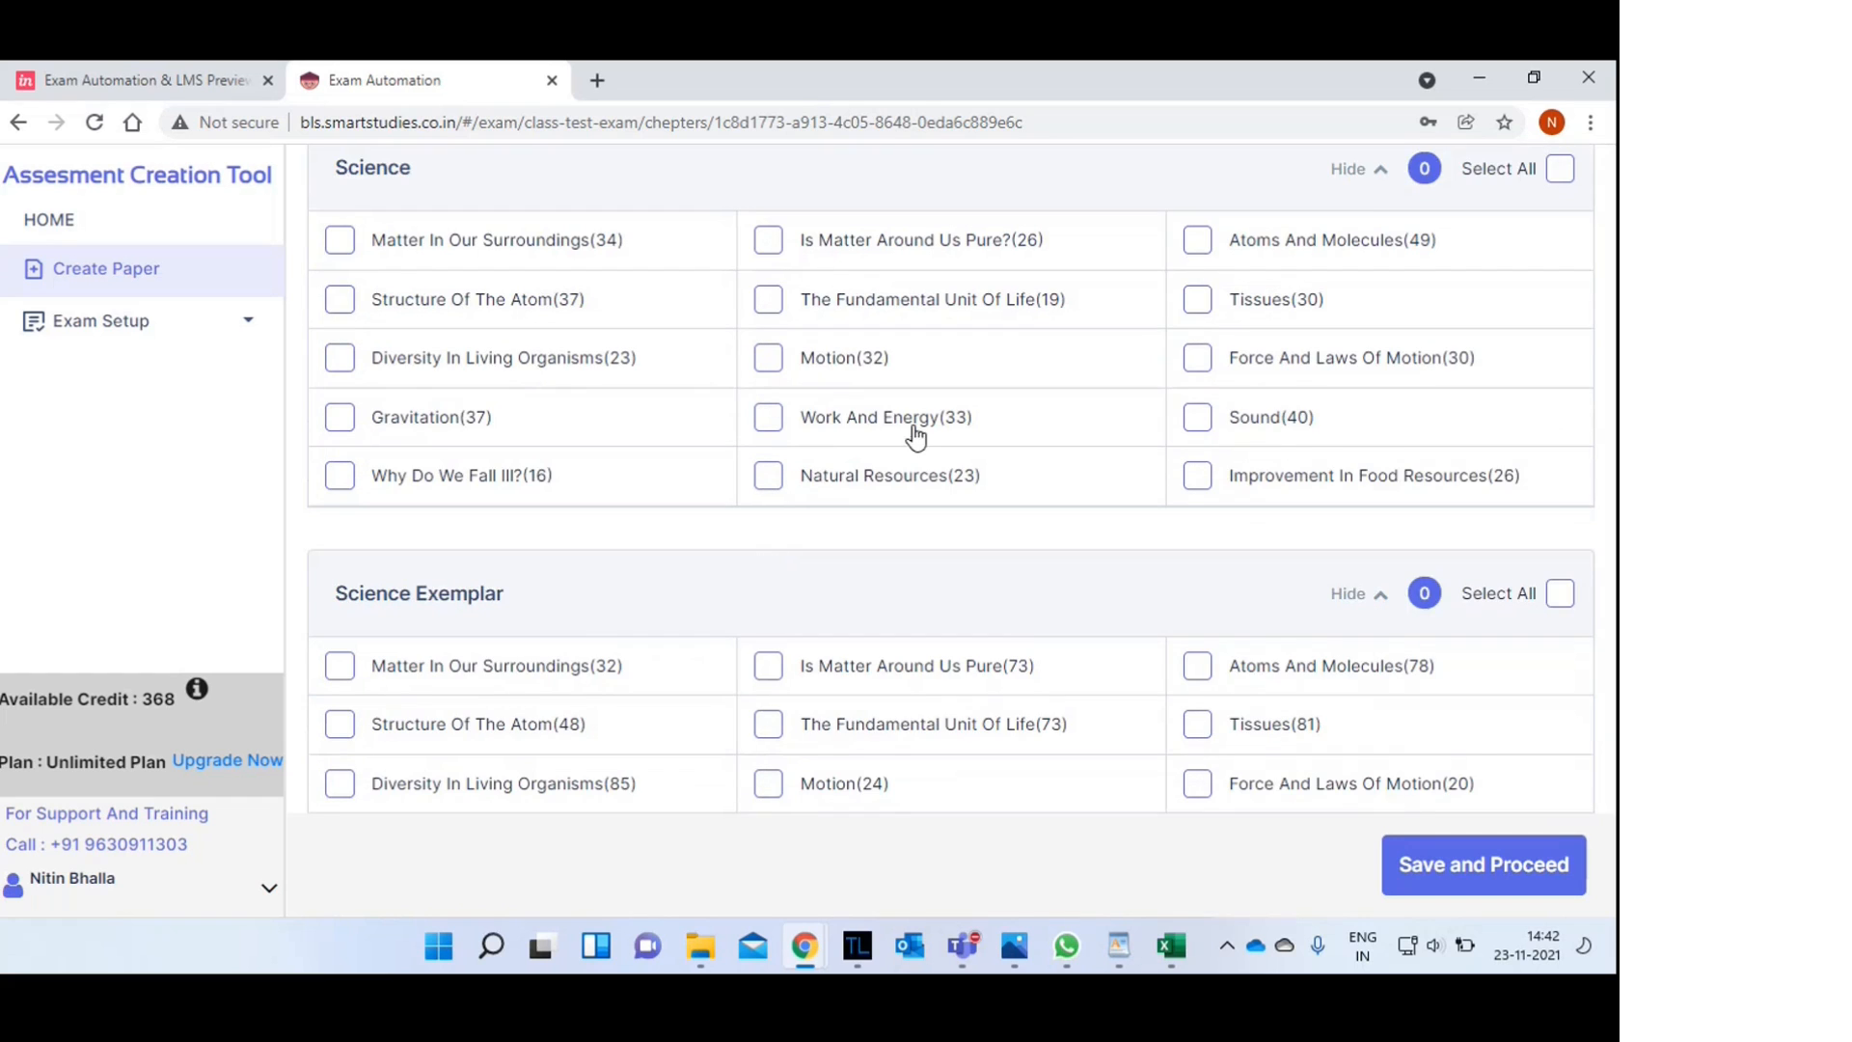
left_click(770, 431)
- Select the Natural Resources and Atoms And Molecules chapters from the Science Exemplar book
scroll(810, 712, "down", 3)
scroll(808, 713, "down", 1)
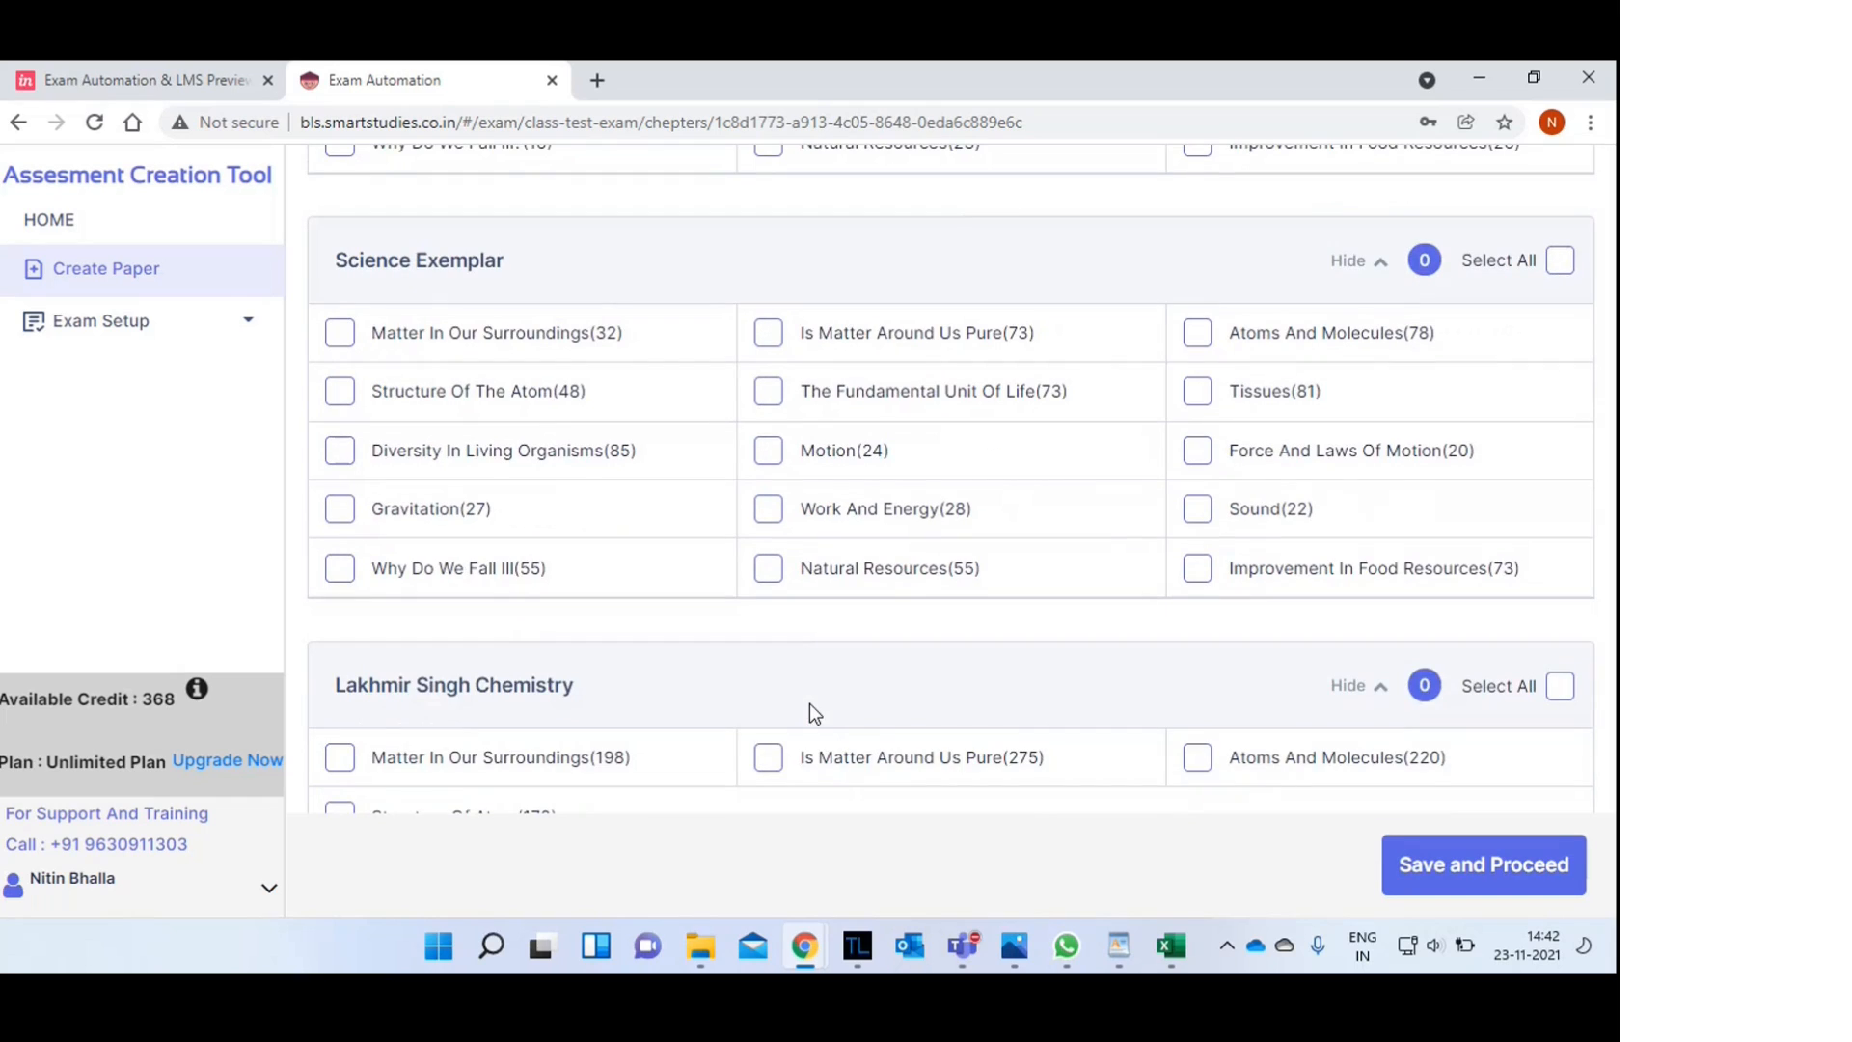
left_click(768, 579)
left_click(1196, 336)
- Select Atoms And Molecules in Lakhmir Singh Chemistry, Sound in Lakhmir Singh Physics and Tissues in P.S. Verma Biology, and save the chapter selection
scroll(1194, 394, "down", 5)
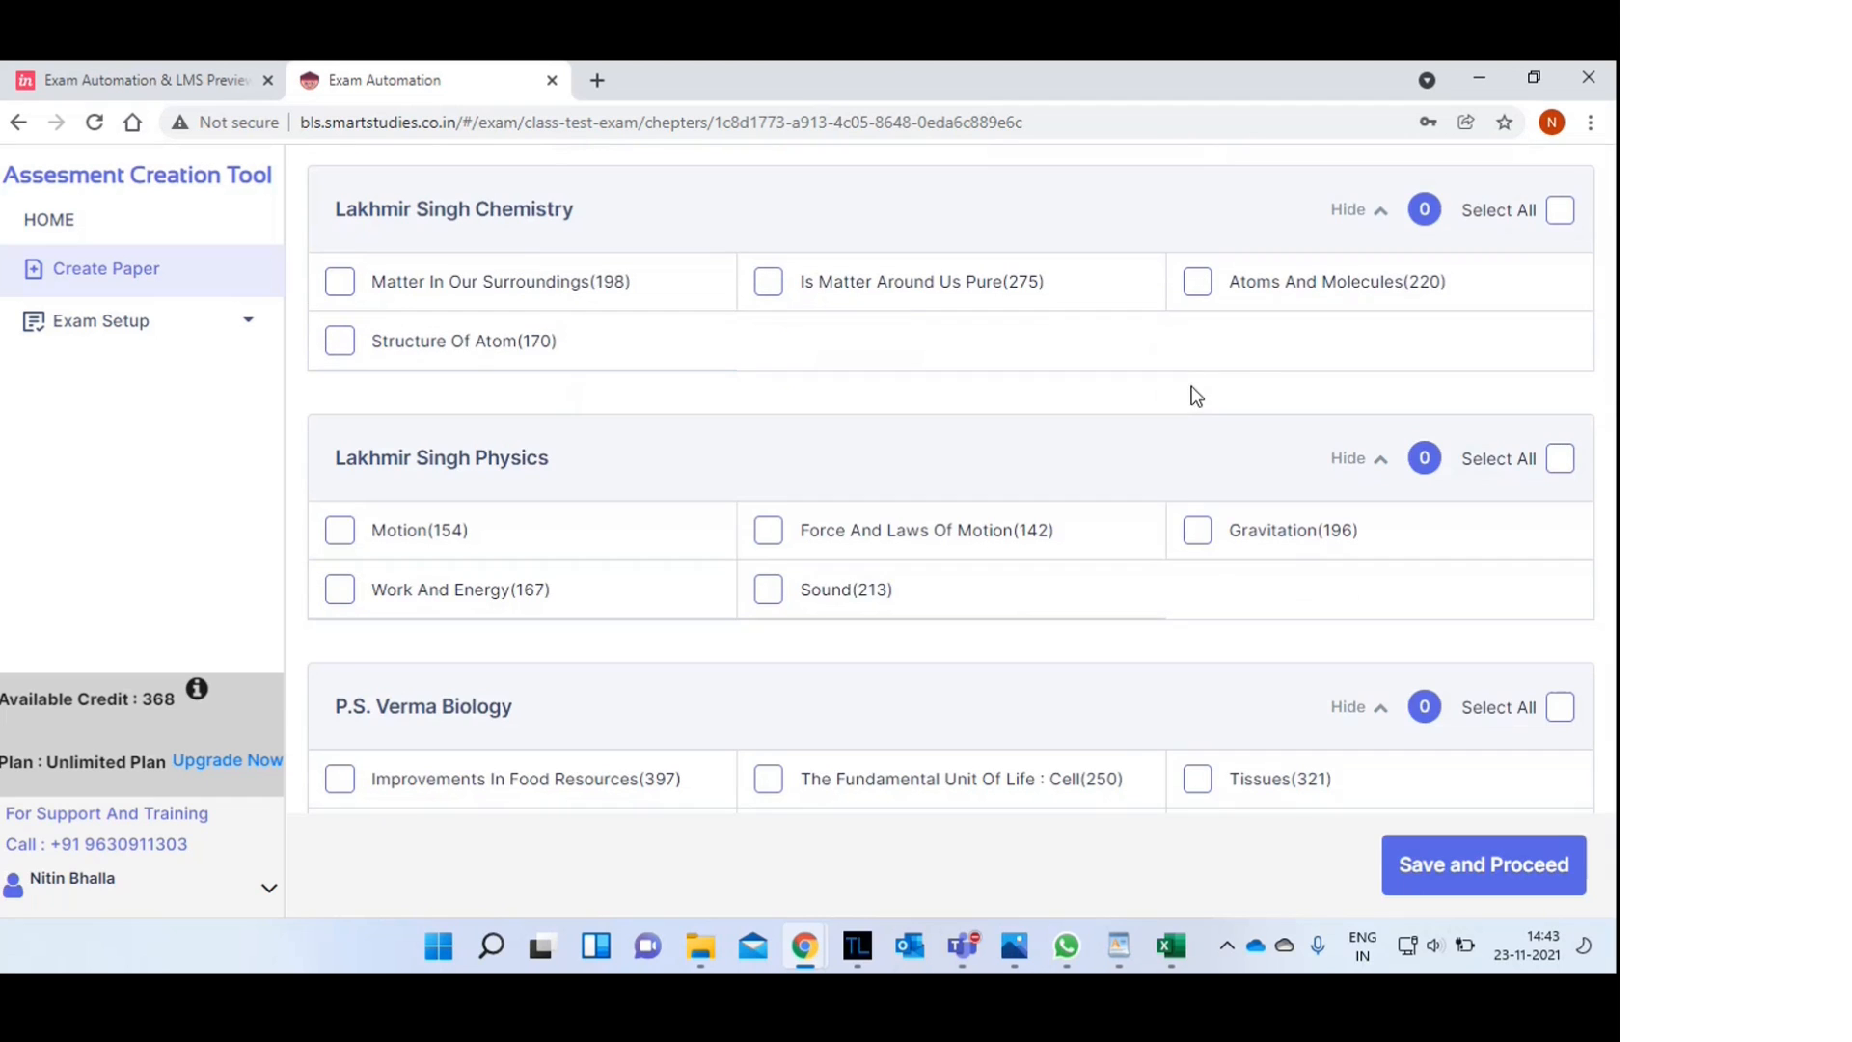
left_click(1196, 285)
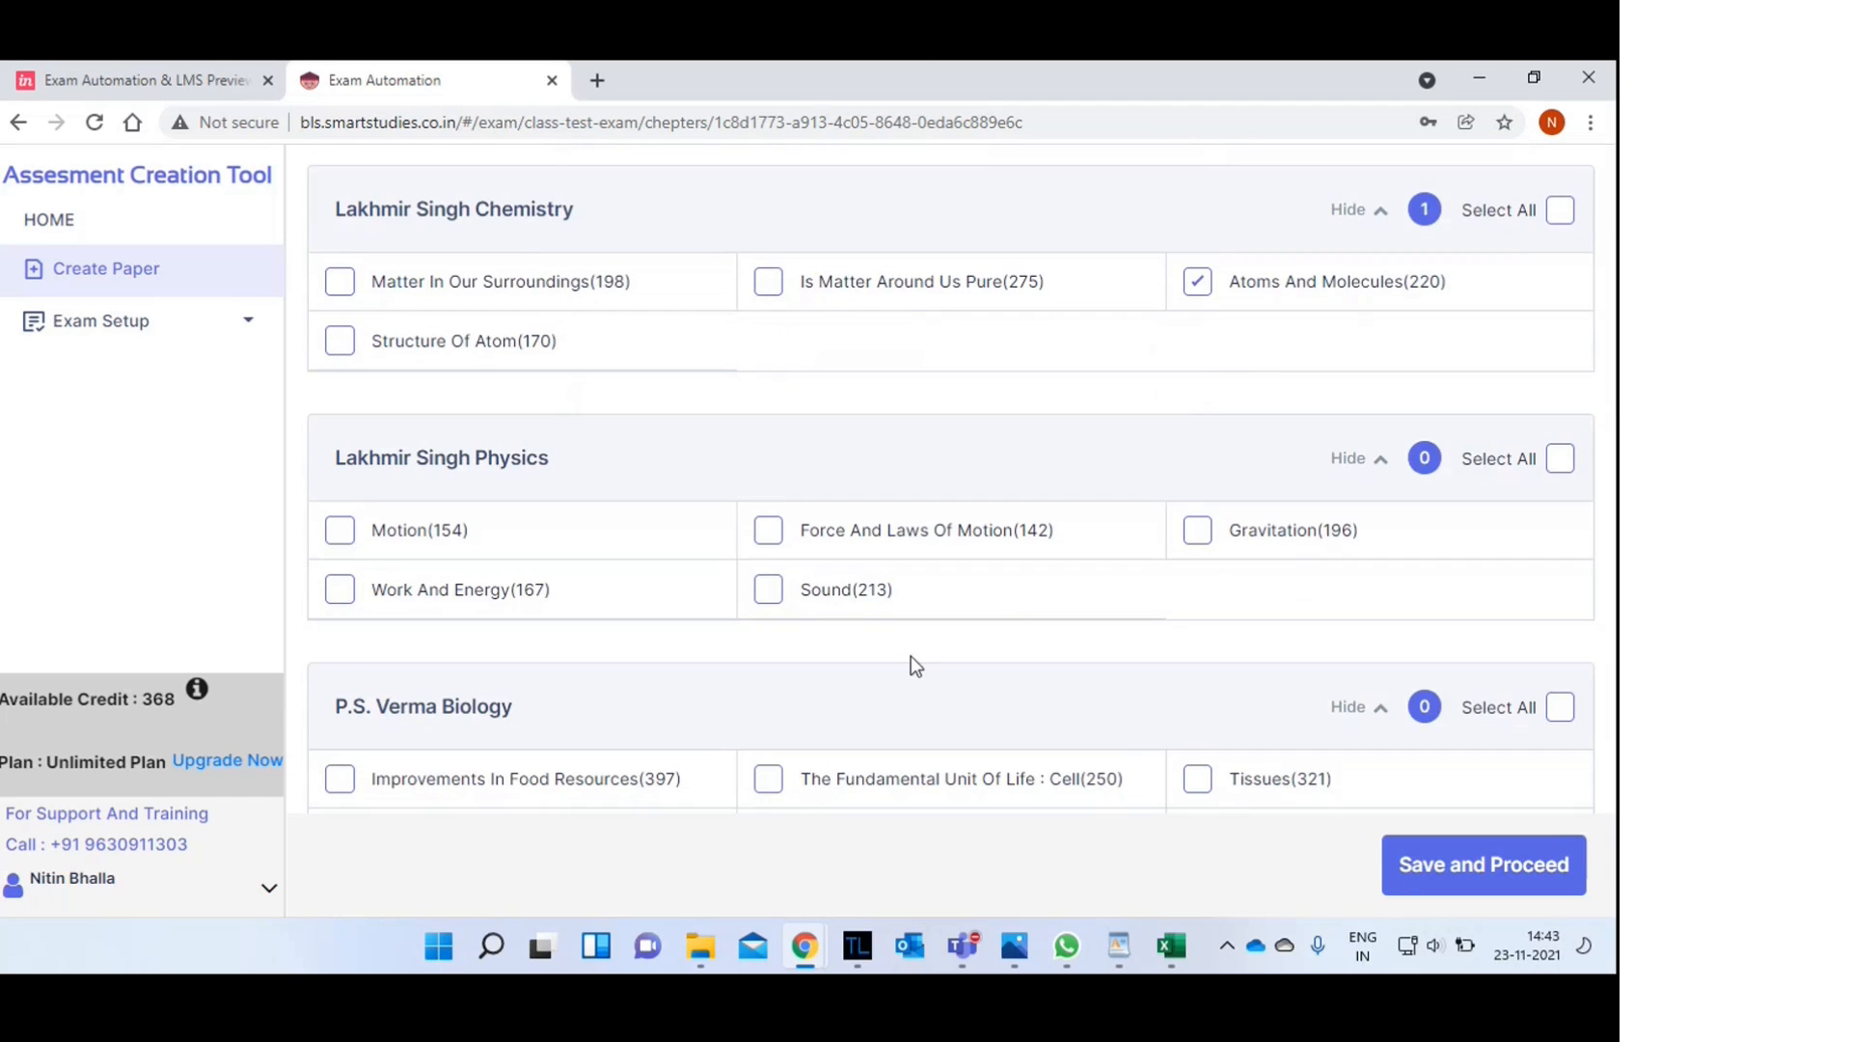
left_click(769, 596)
left_click(1202, 785)
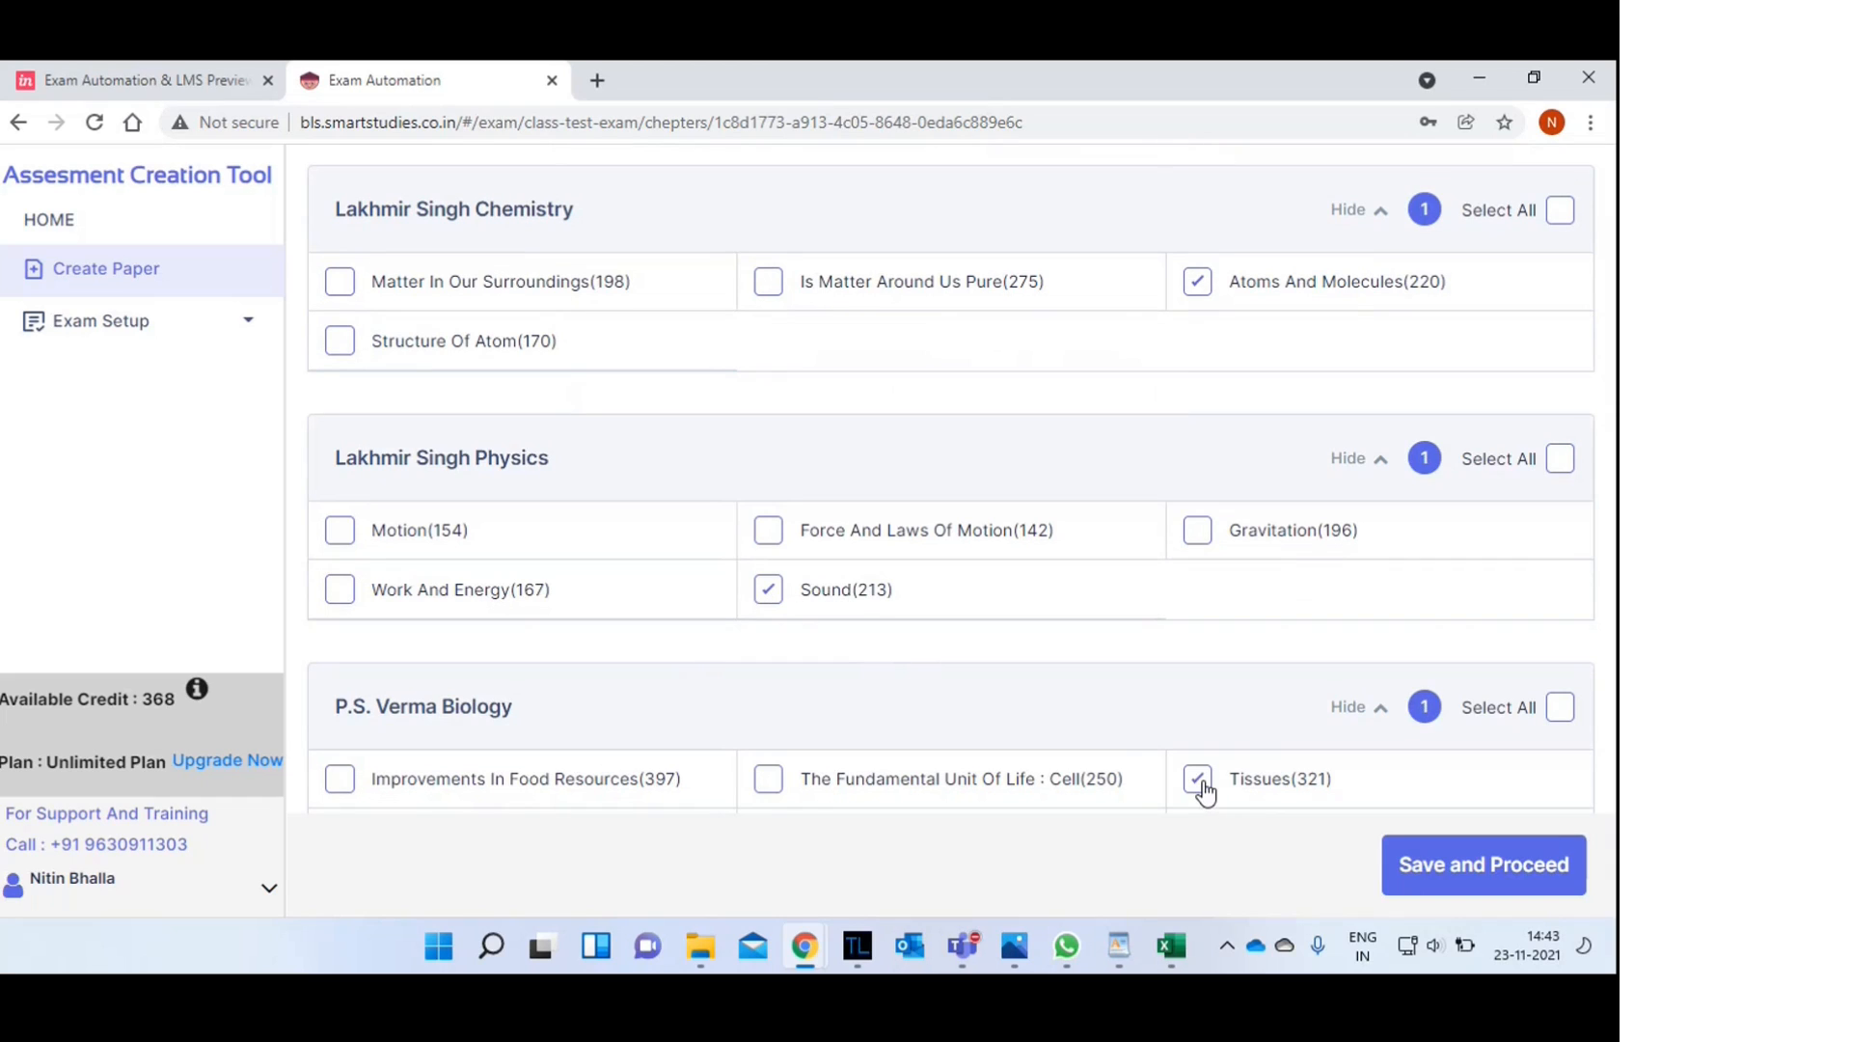
left_click(1475, 873)
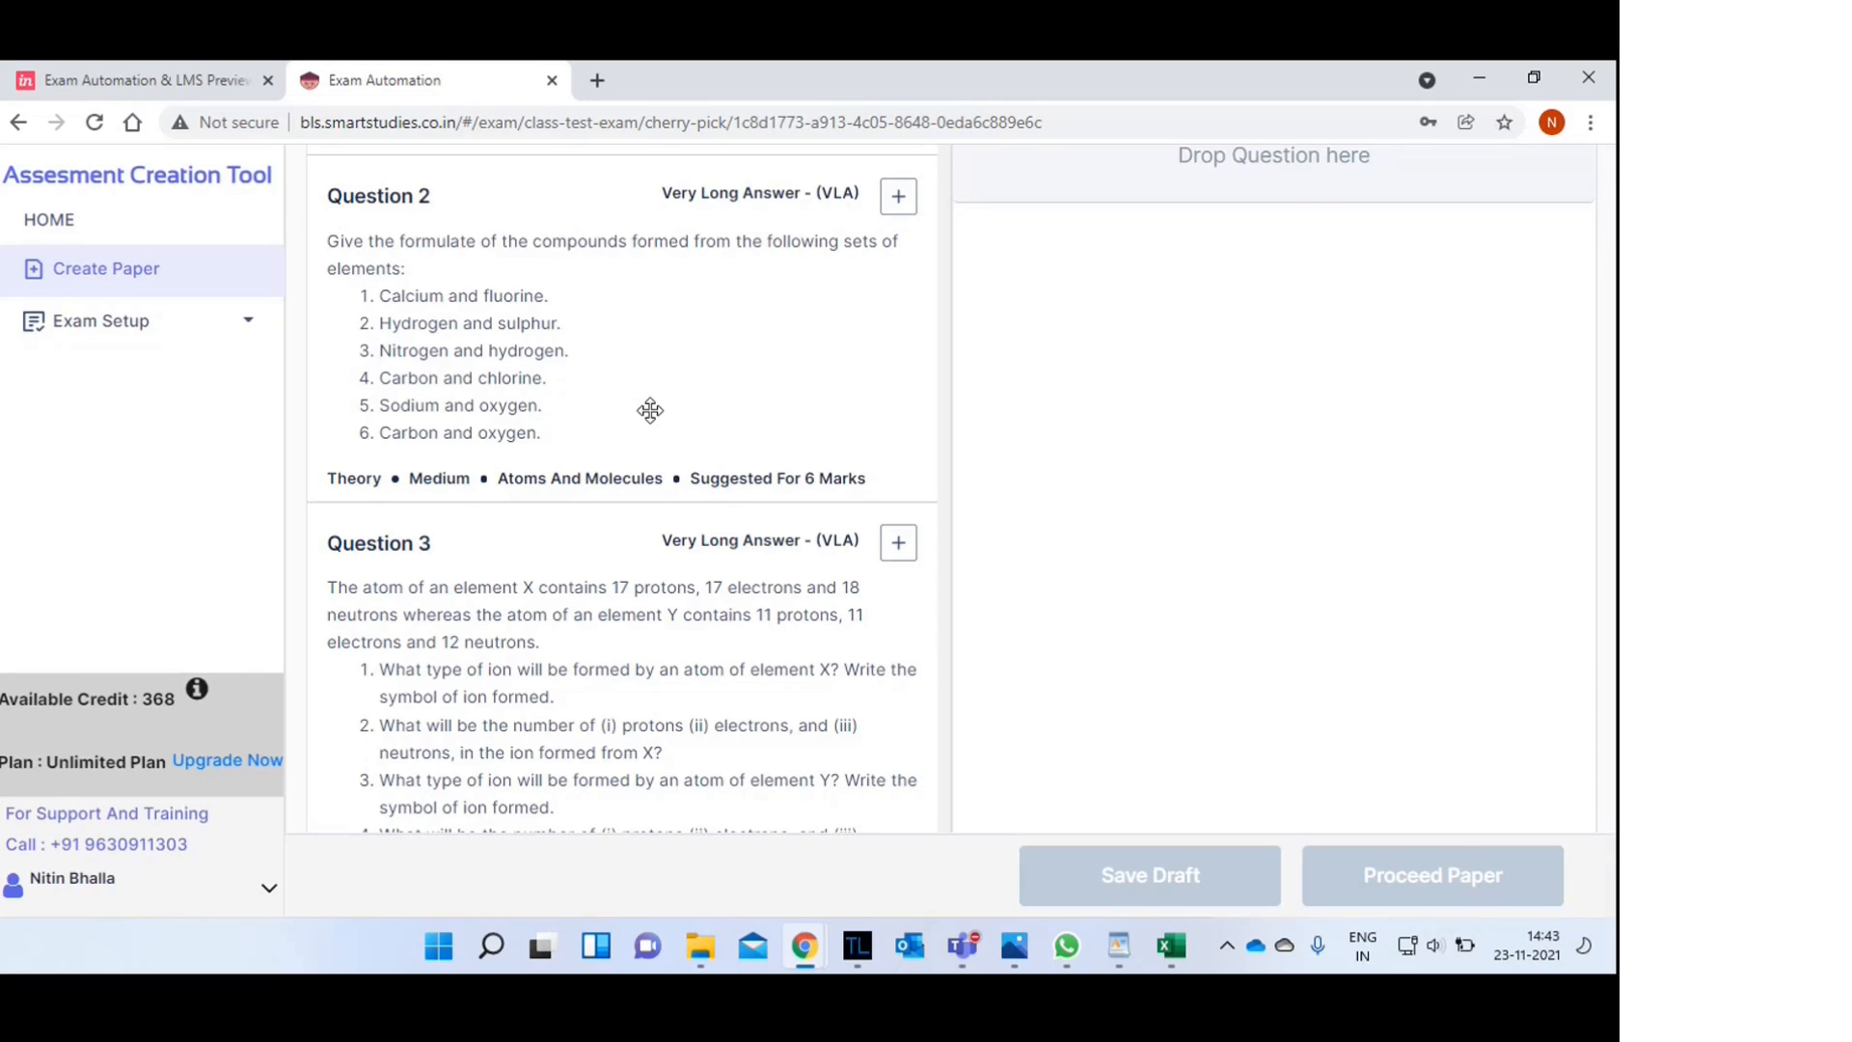
scroll(650, 411, "up", 5)
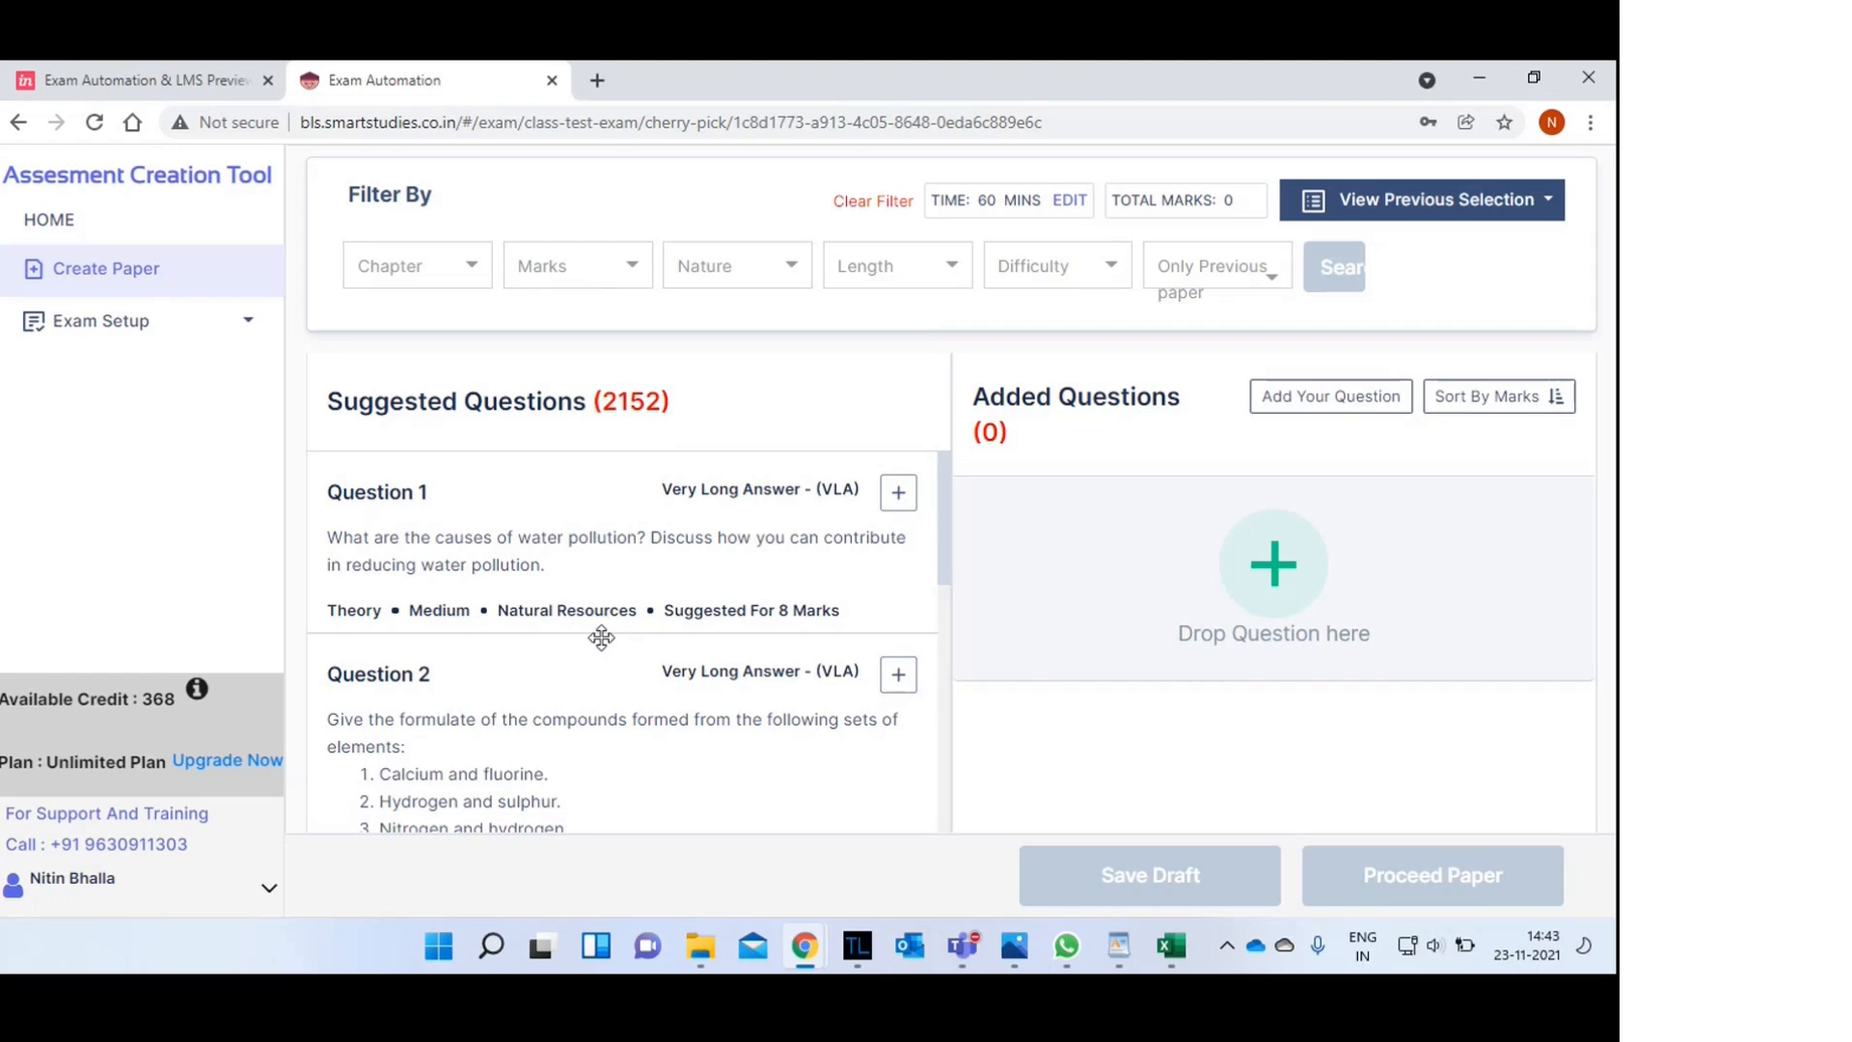
- Look through the question filter options for chapter, marks, nature, length, difficulty and previous papers
left_click(434, 278)
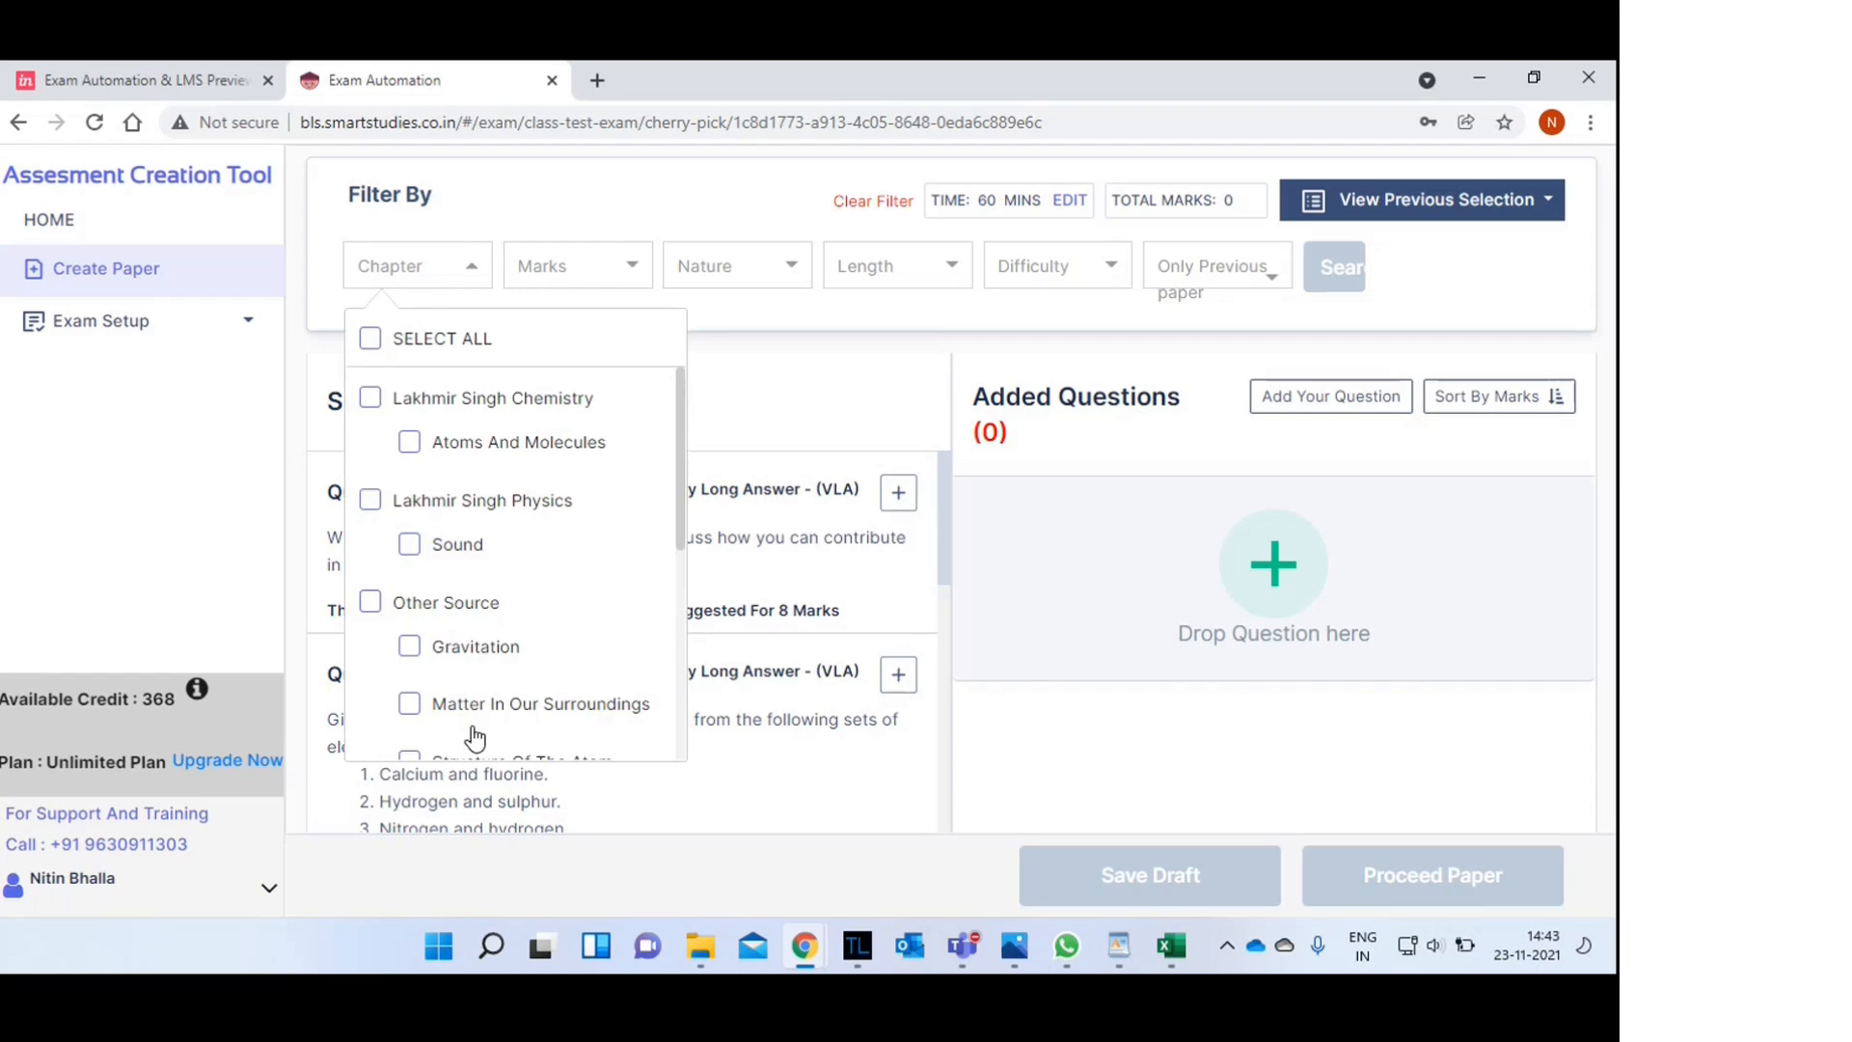
left_click(579, 277)
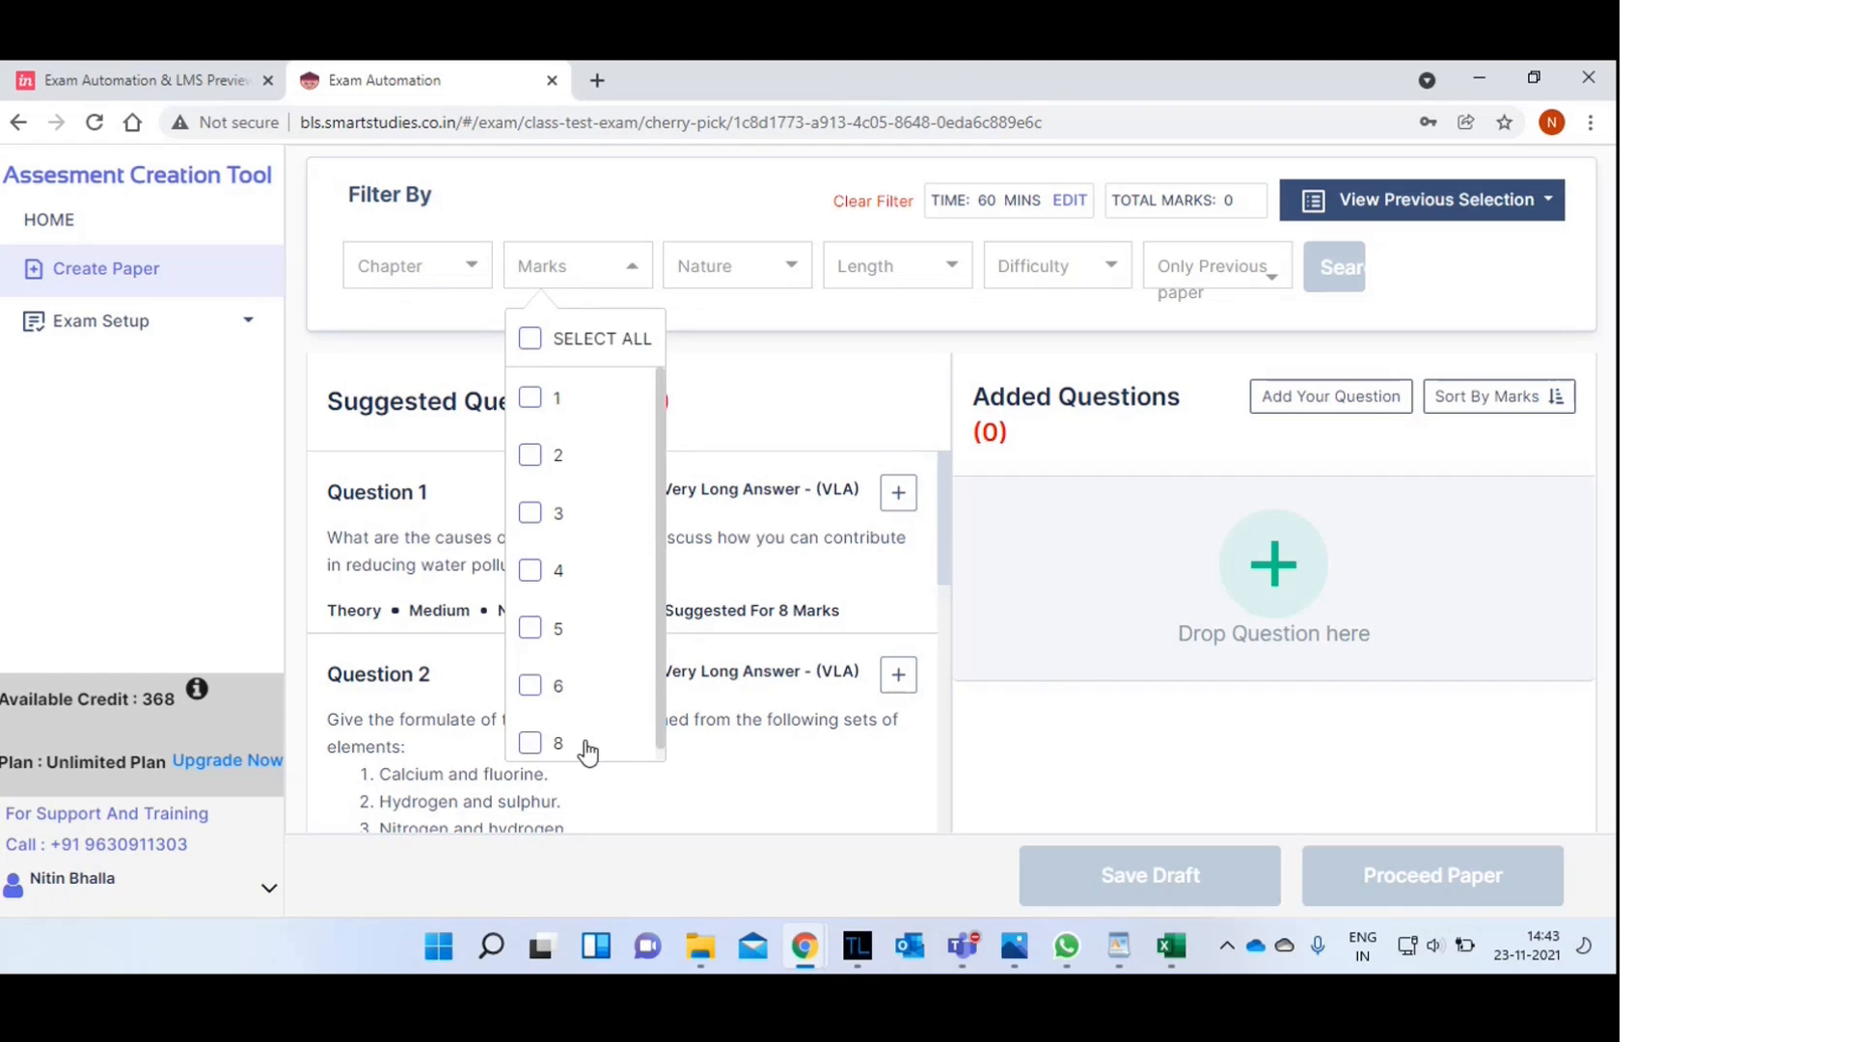
left_click(751, 275)
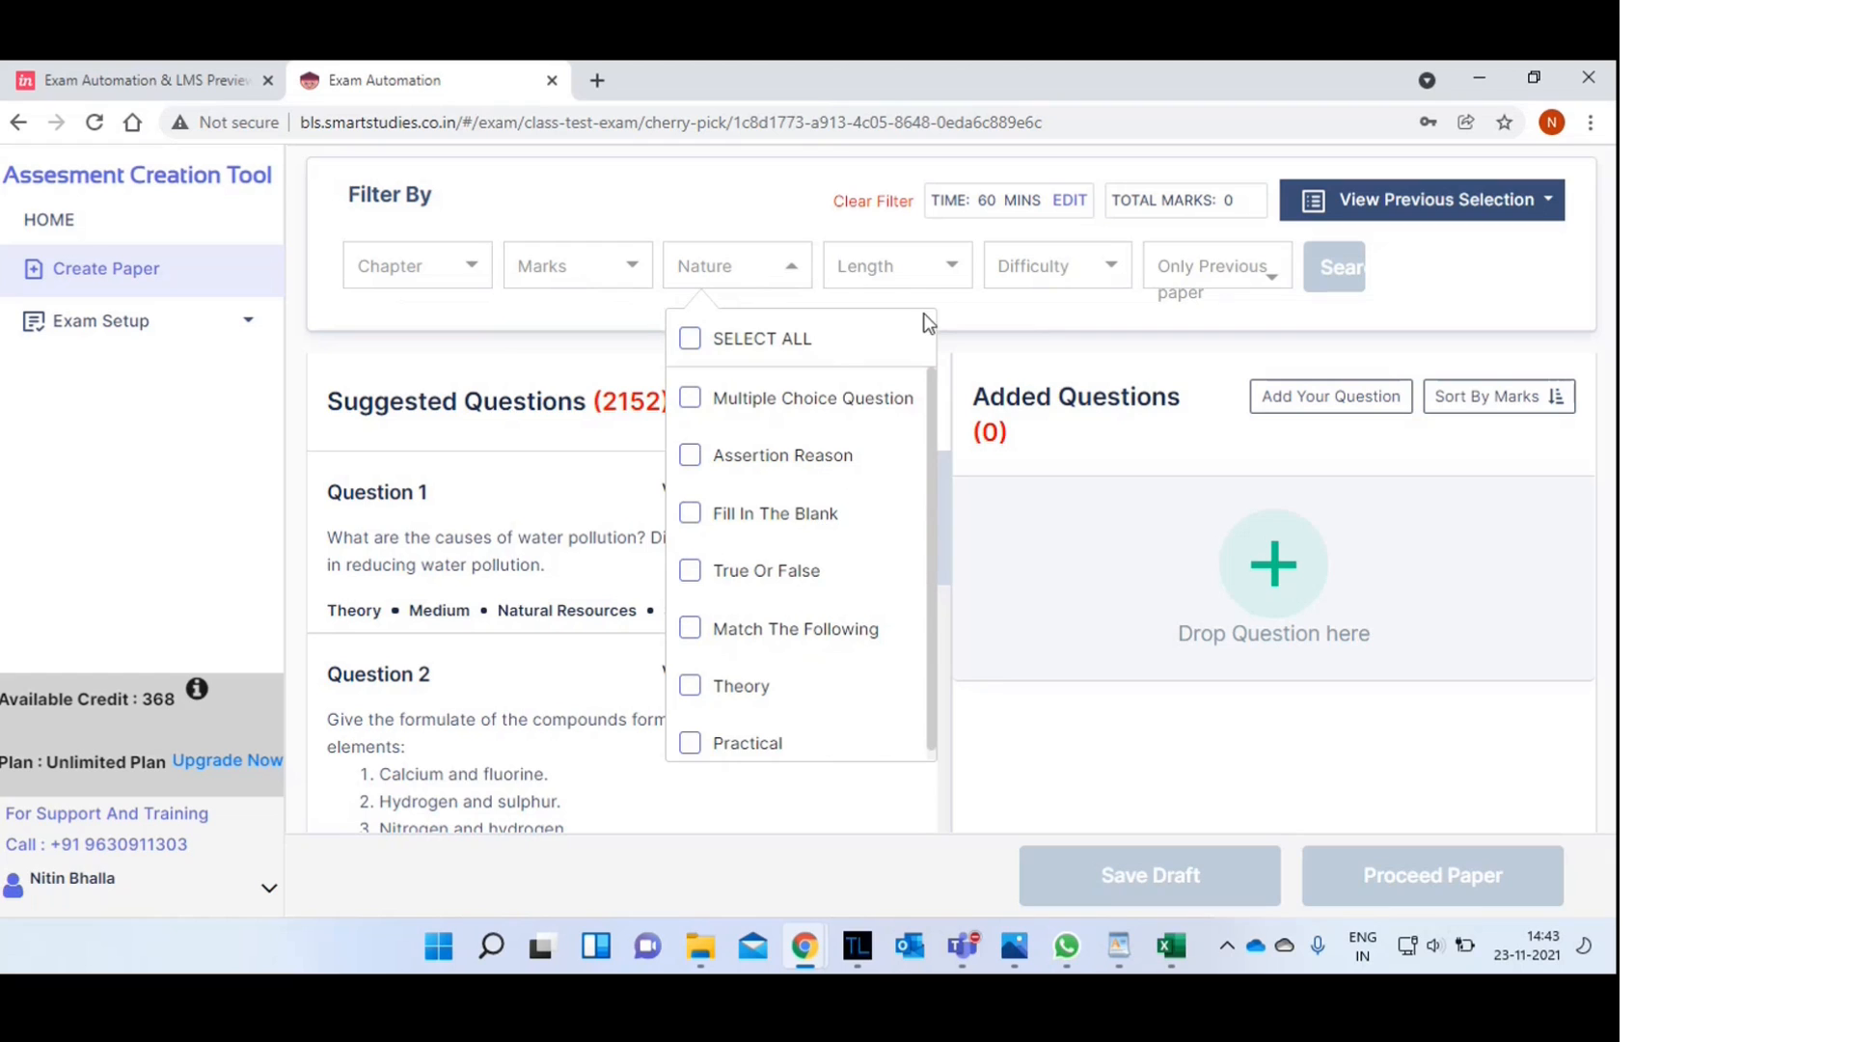
left_click(916, 280)
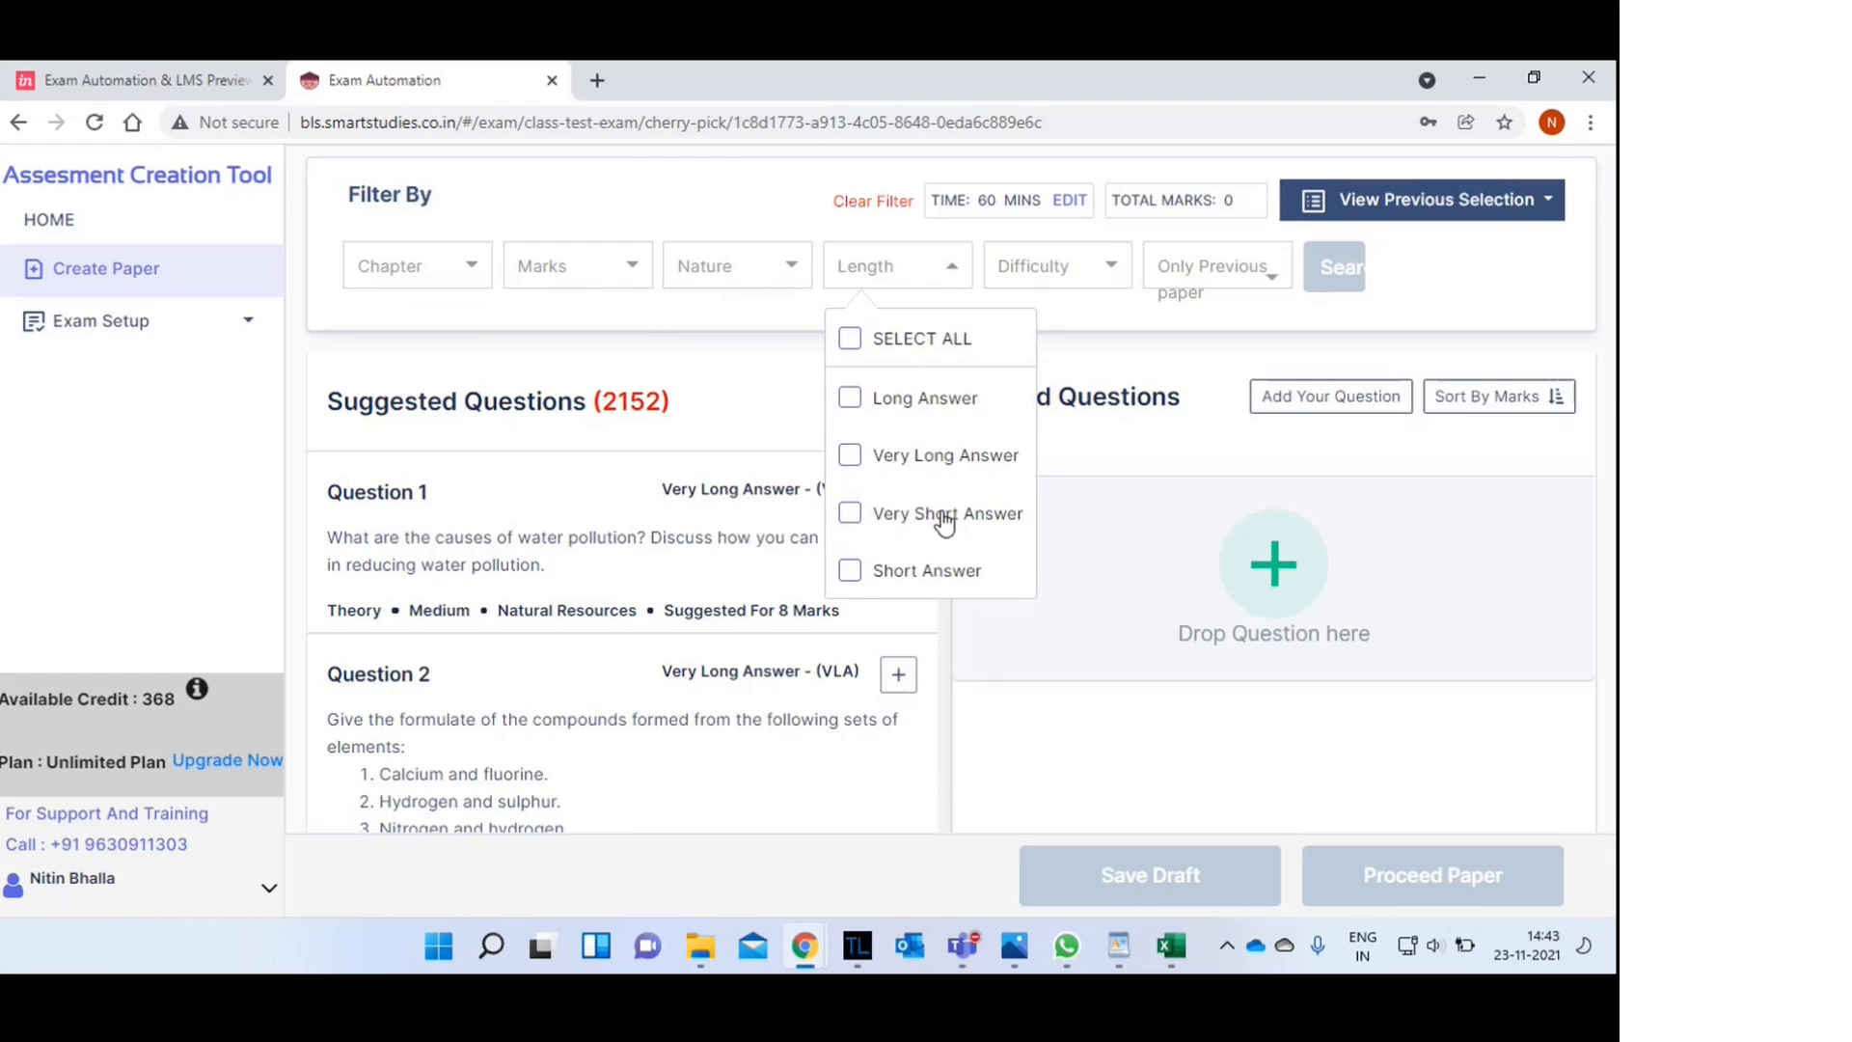
left_click(1060, 266)
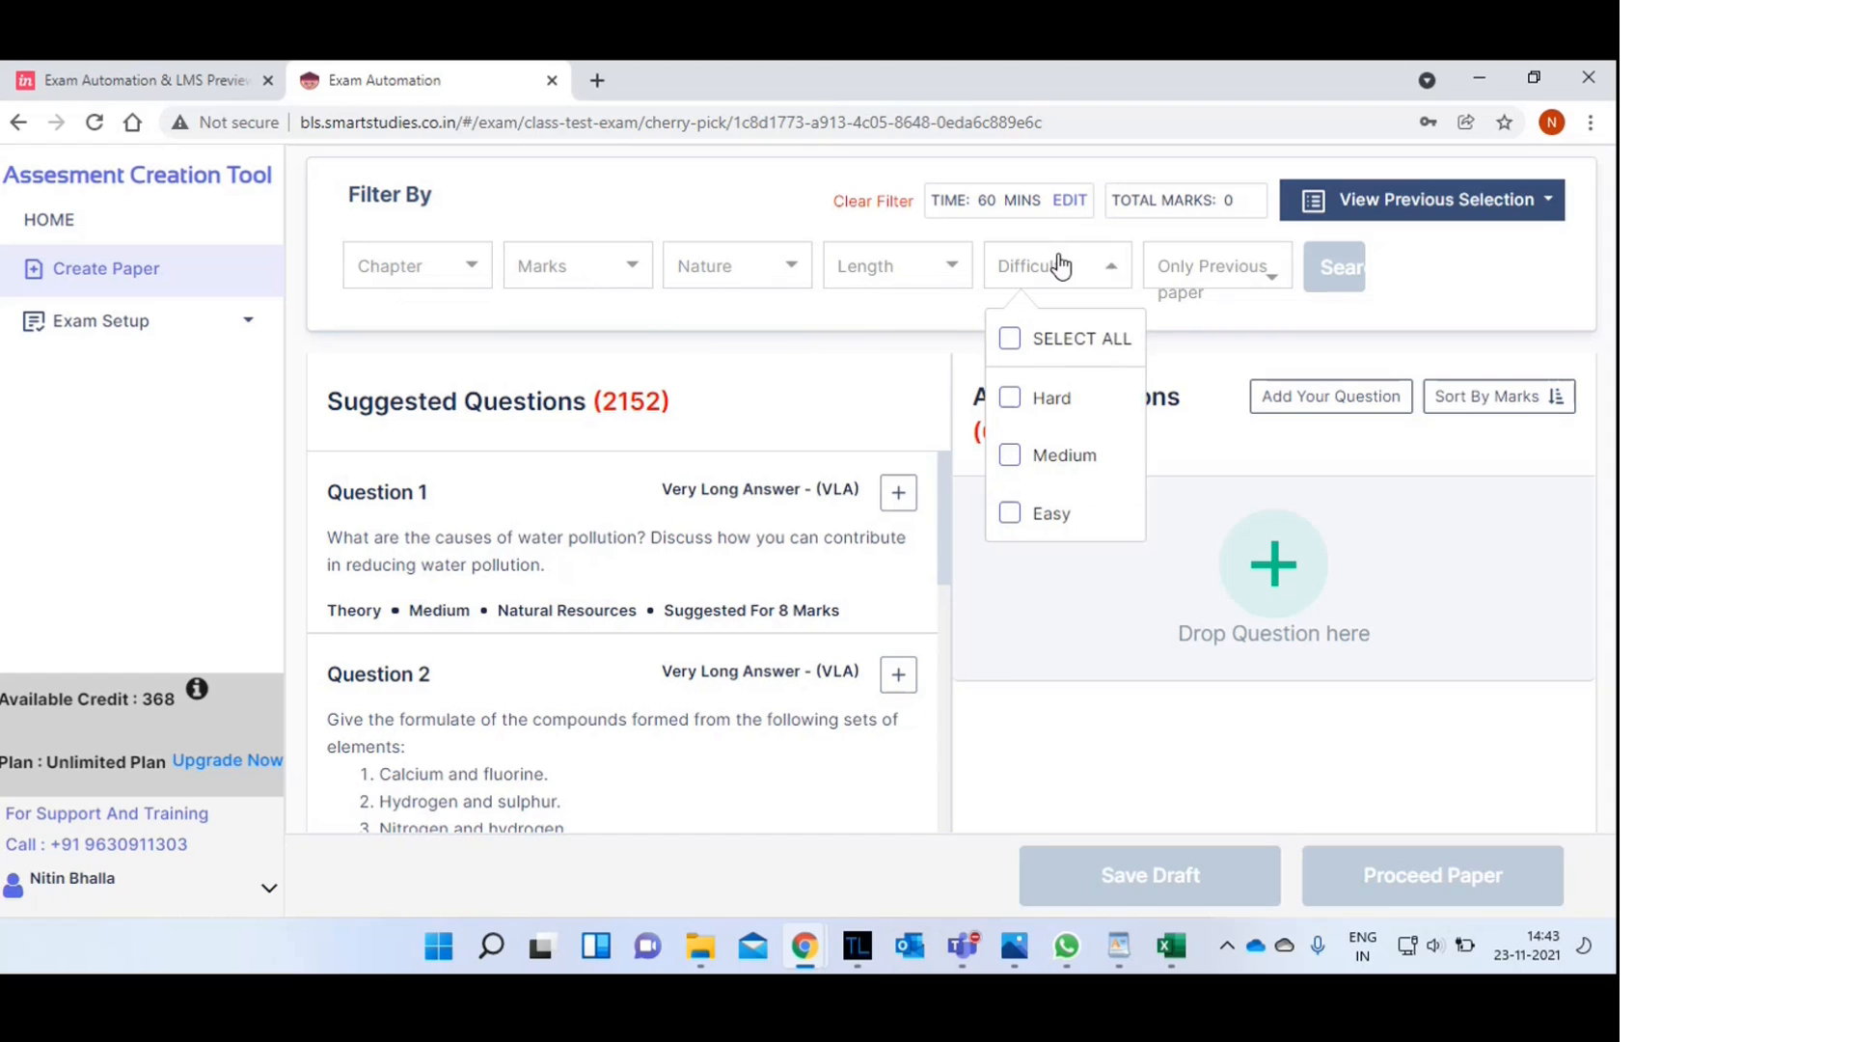
left_click(1248, 288)
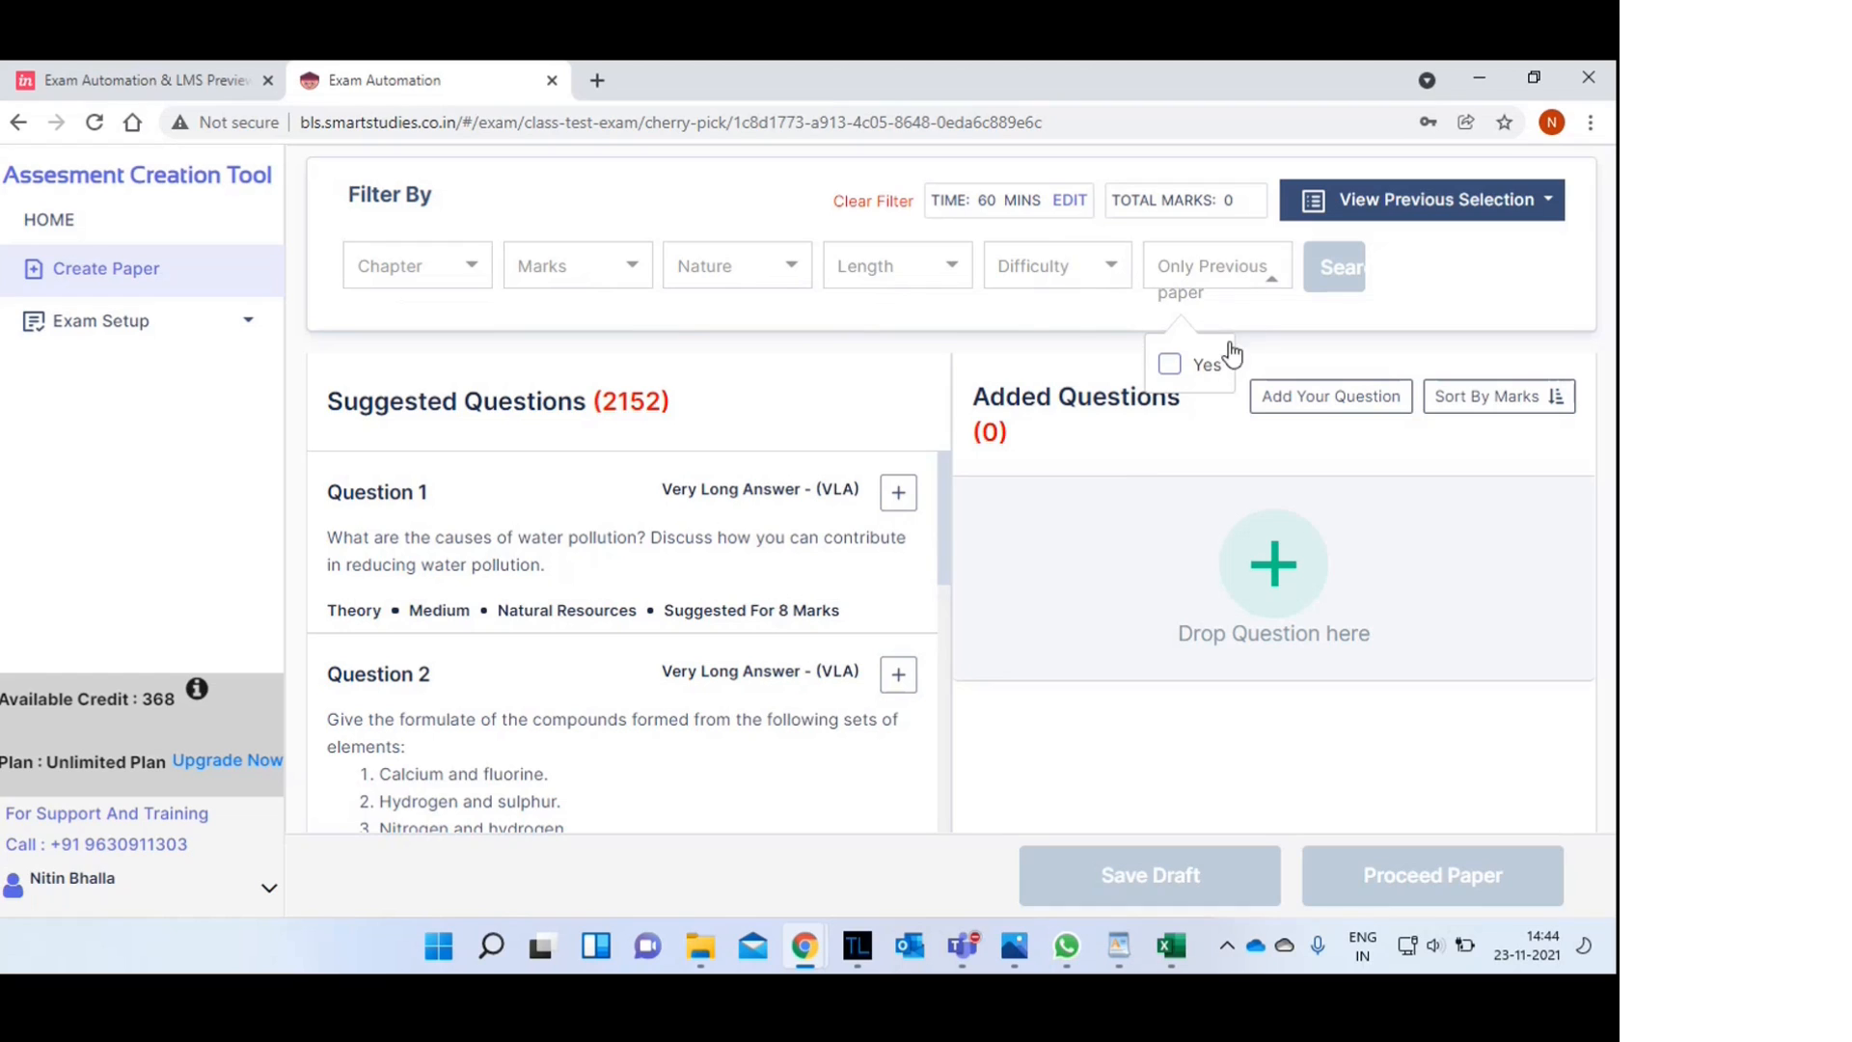
left_click(1009, 318)
- Add the question on atoms of elements X and Y and the Tissues column-matching question to the paper
scroll(694, 451, "down", 1)
scroll(694, 451, "down", 3)
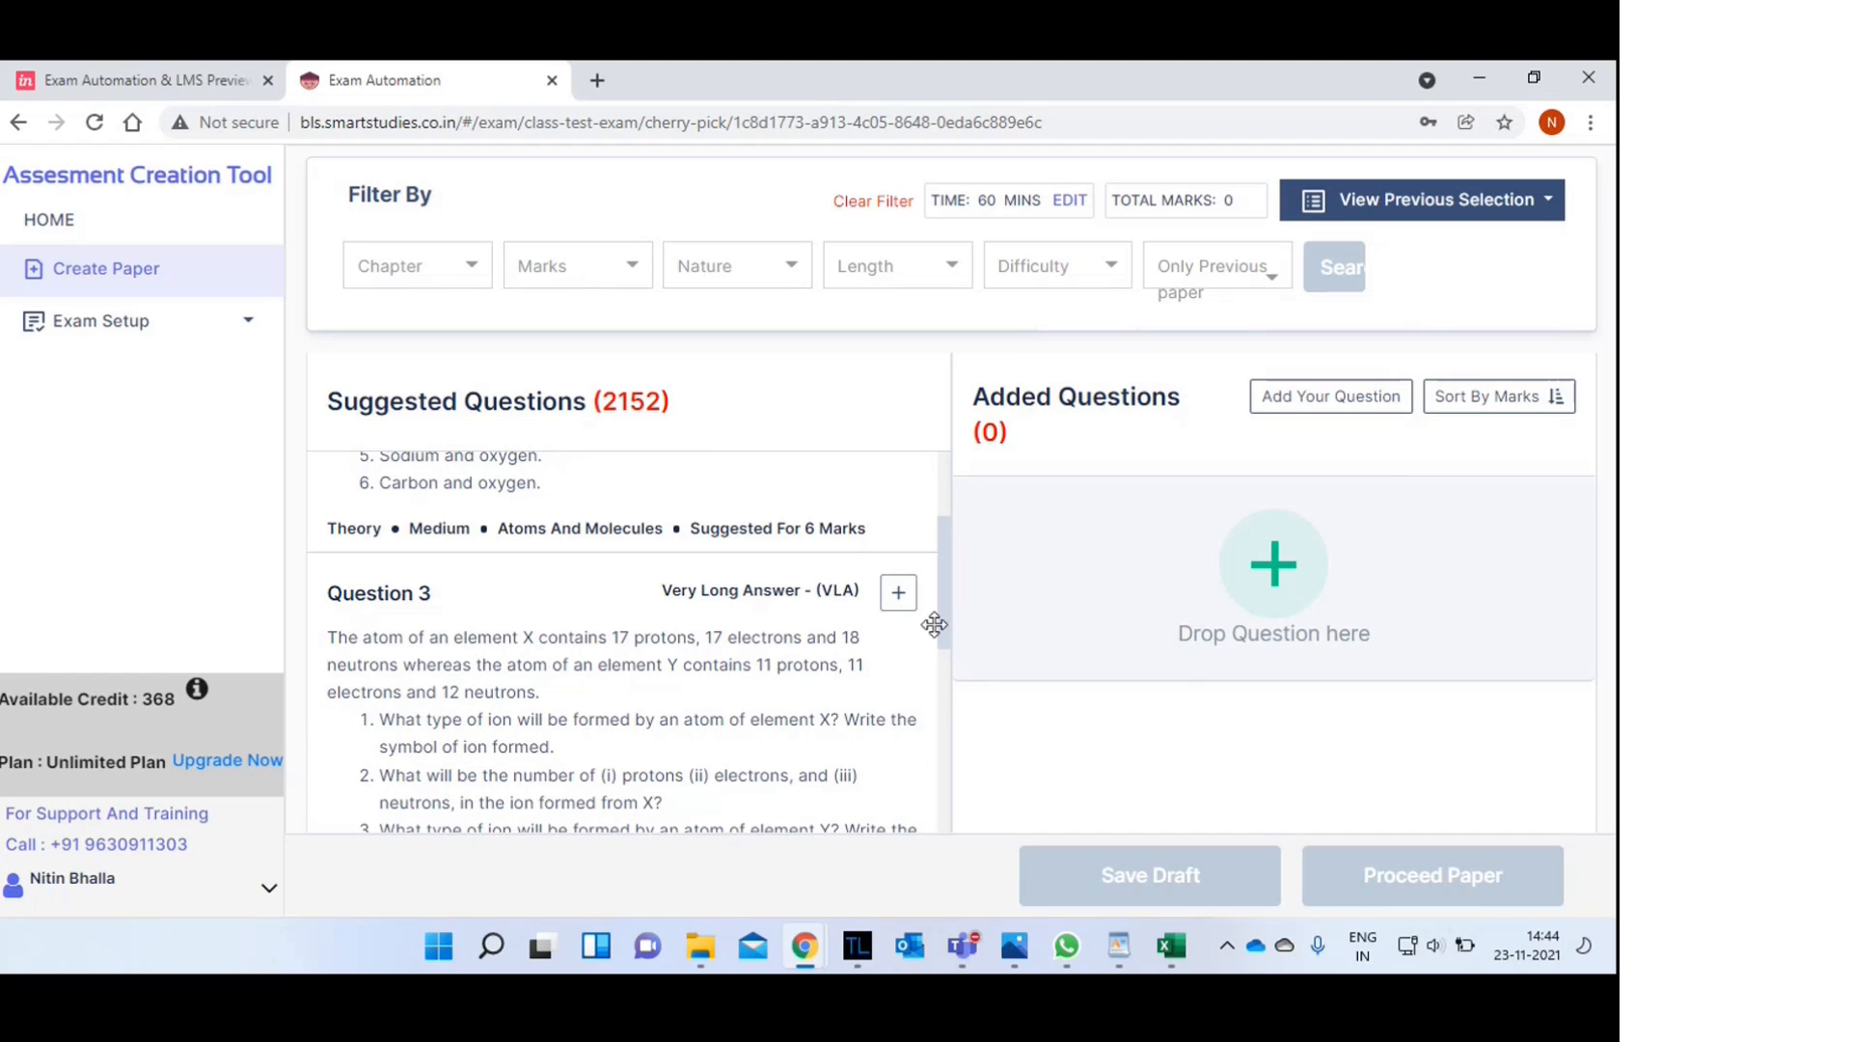
left_click(888, 604)
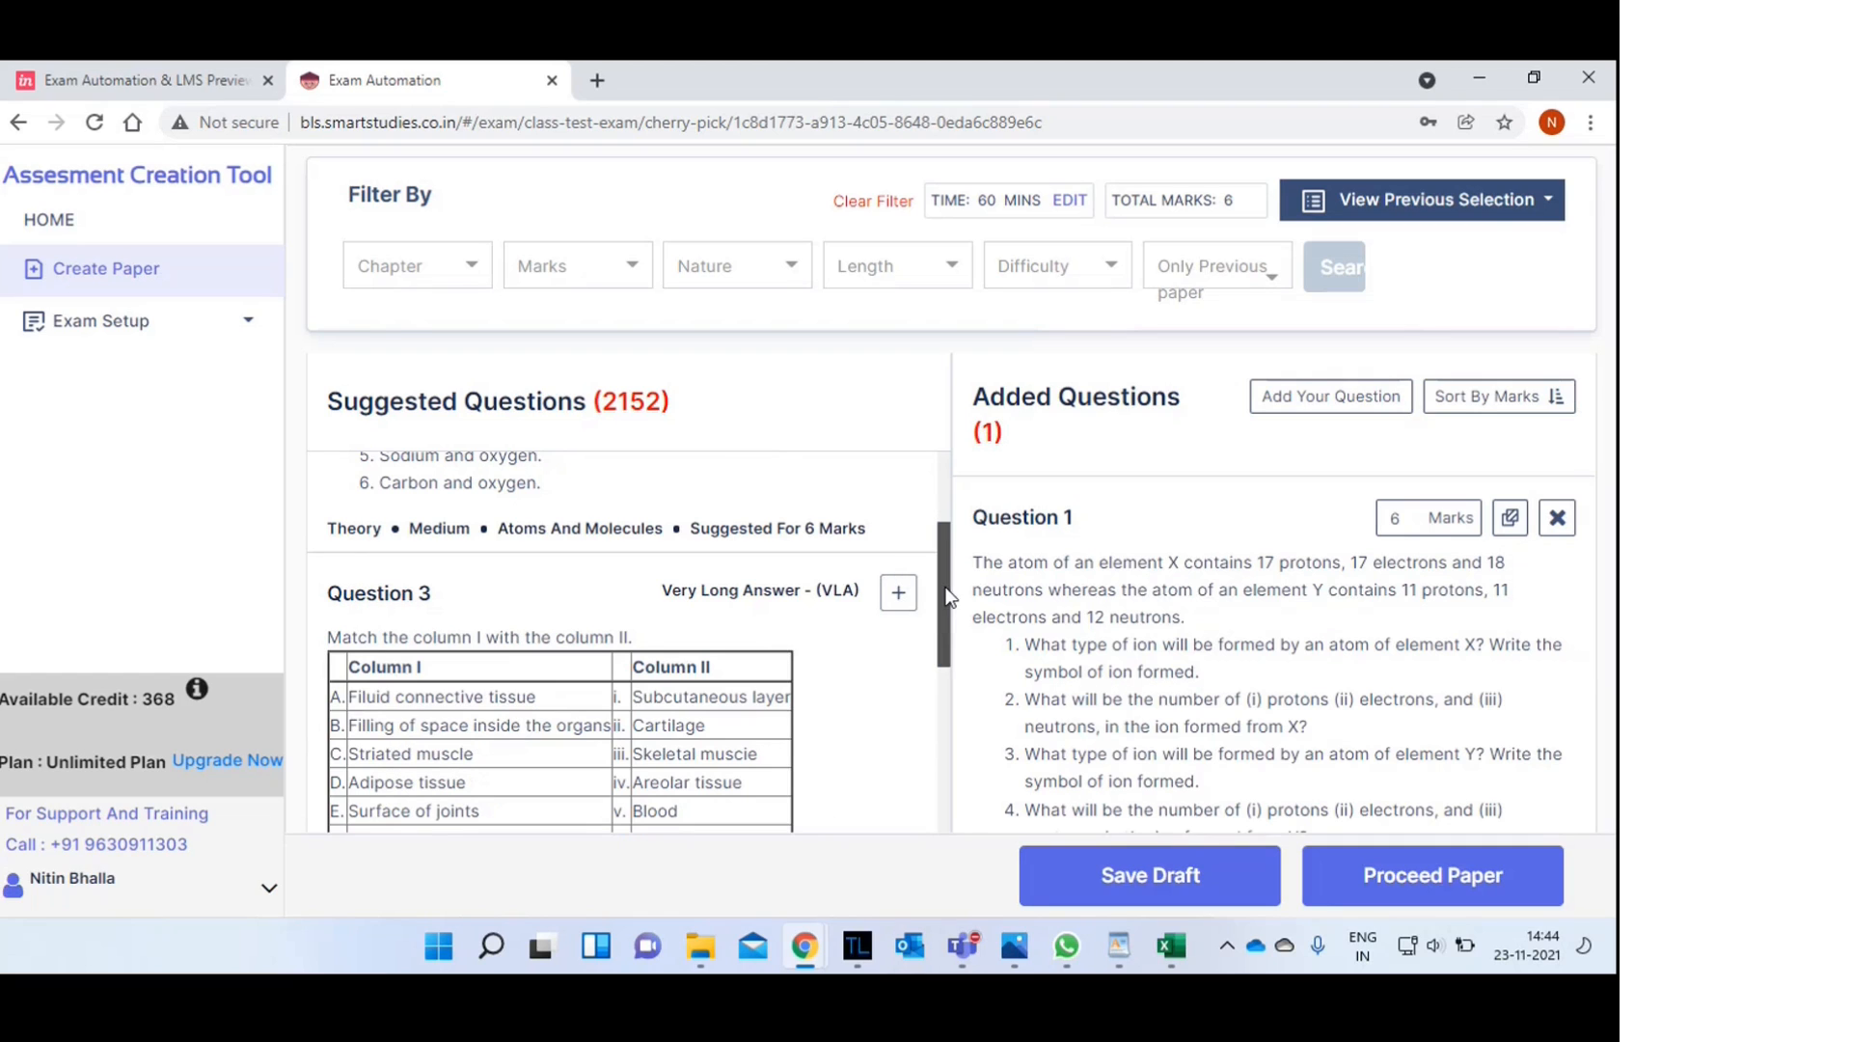
scroll(937, 618, "down", 4)
scroll(938, 617, "up", 2)
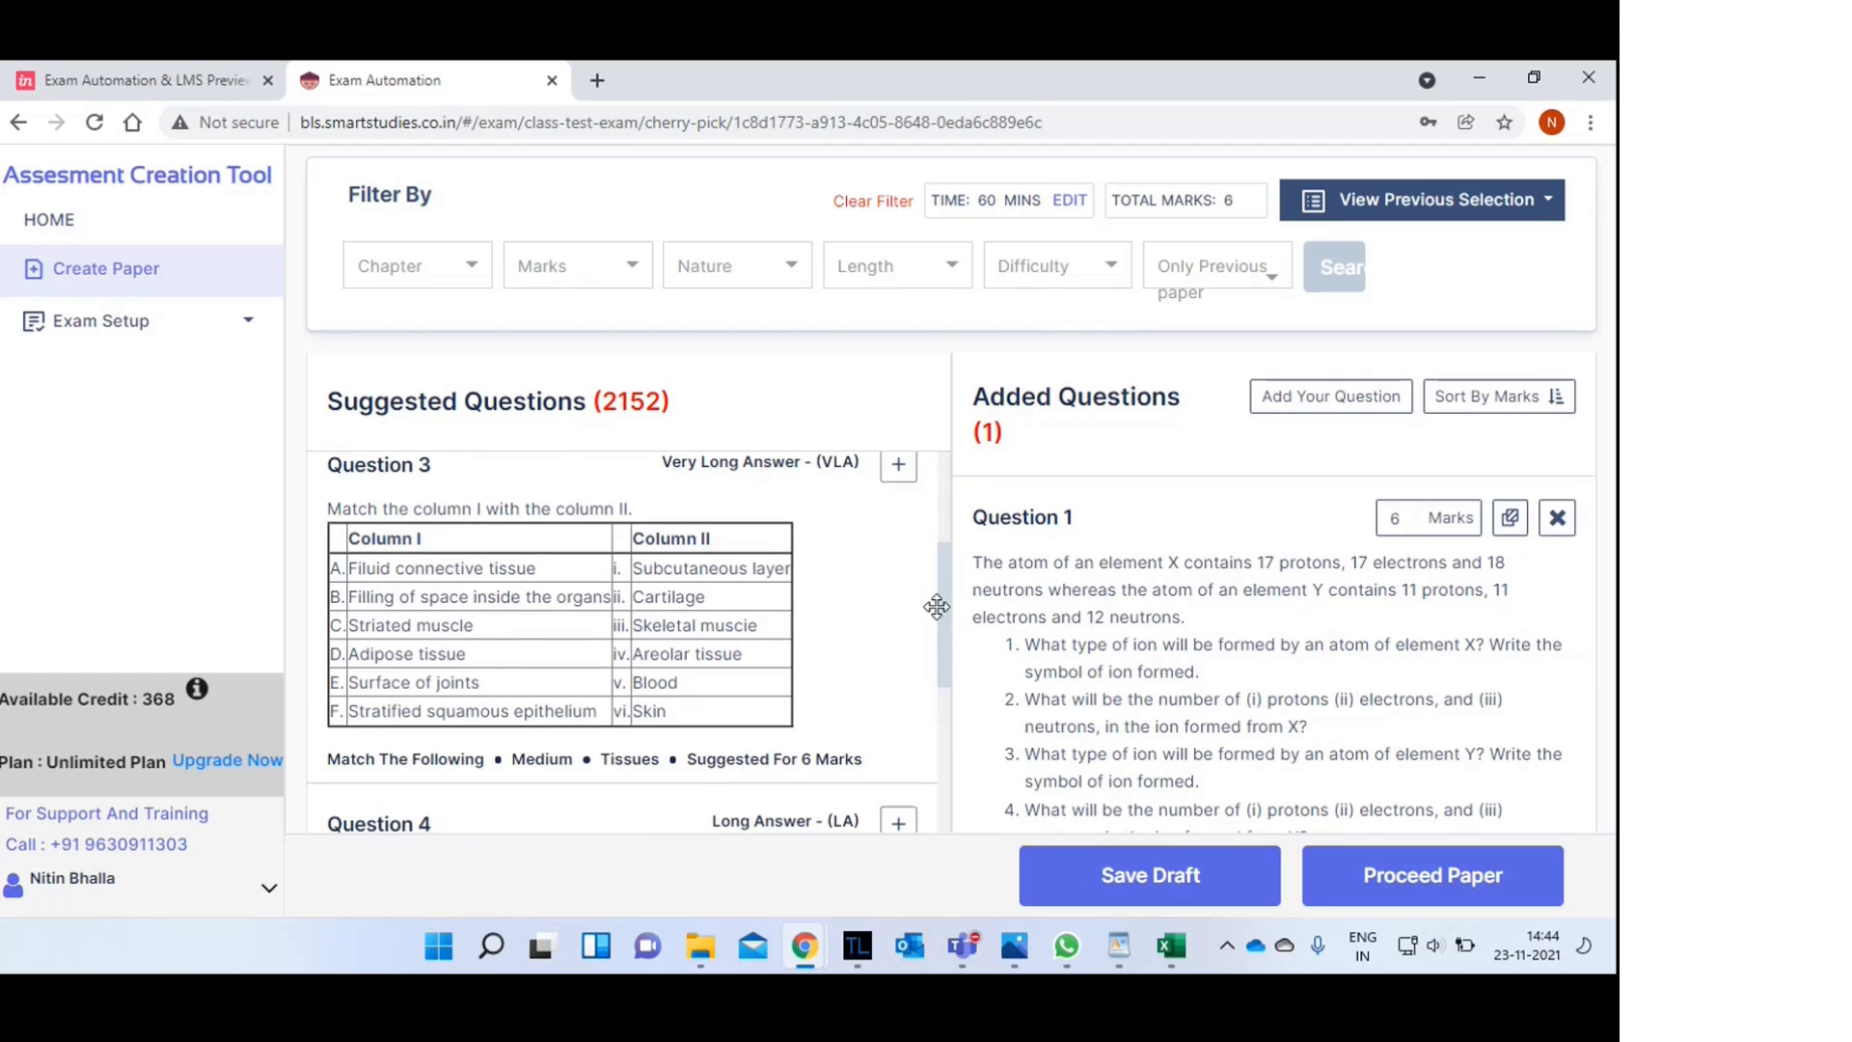
left_click(901, 467)
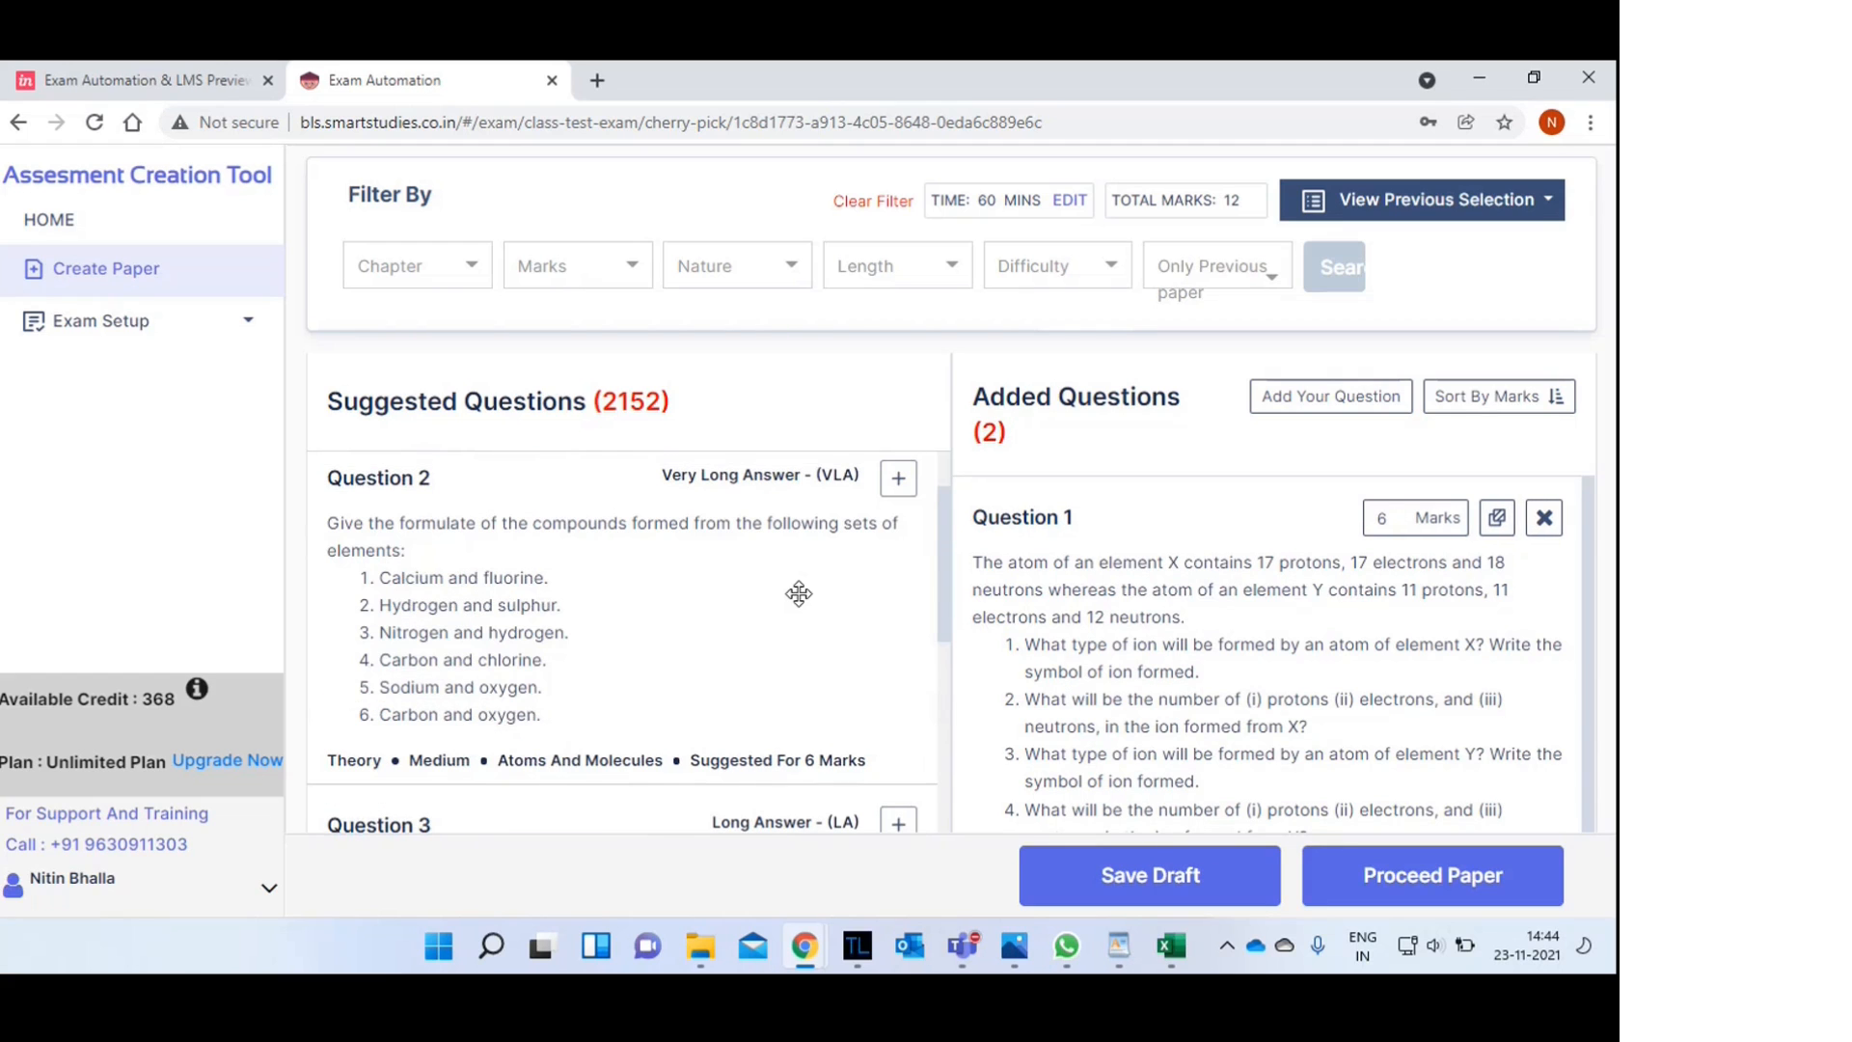
- Add the Gravitation long-answer question about the elephant and the girl on a stiletto heel to the paper
scroll(799, 593, "down", 5)
scroll(798, 593, "down", 2)
scroll(799, 593, "down", 6)
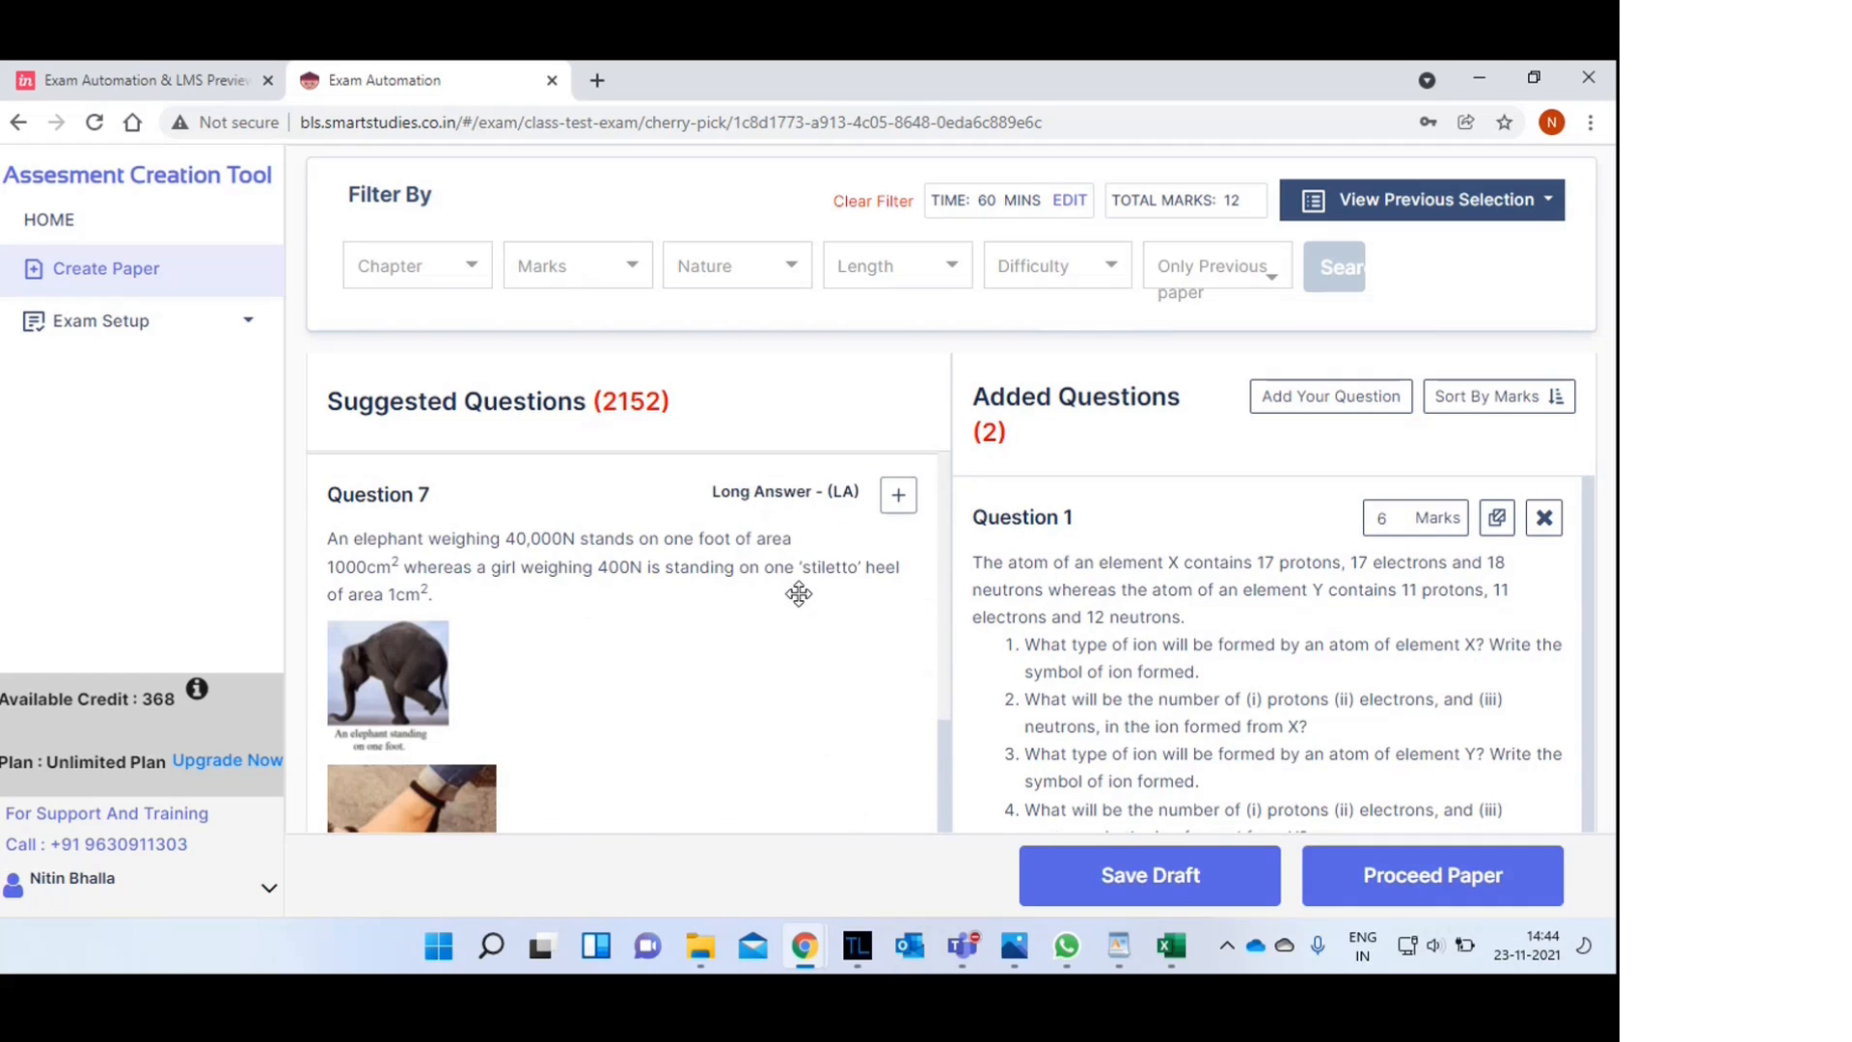
left_click(898, 495)
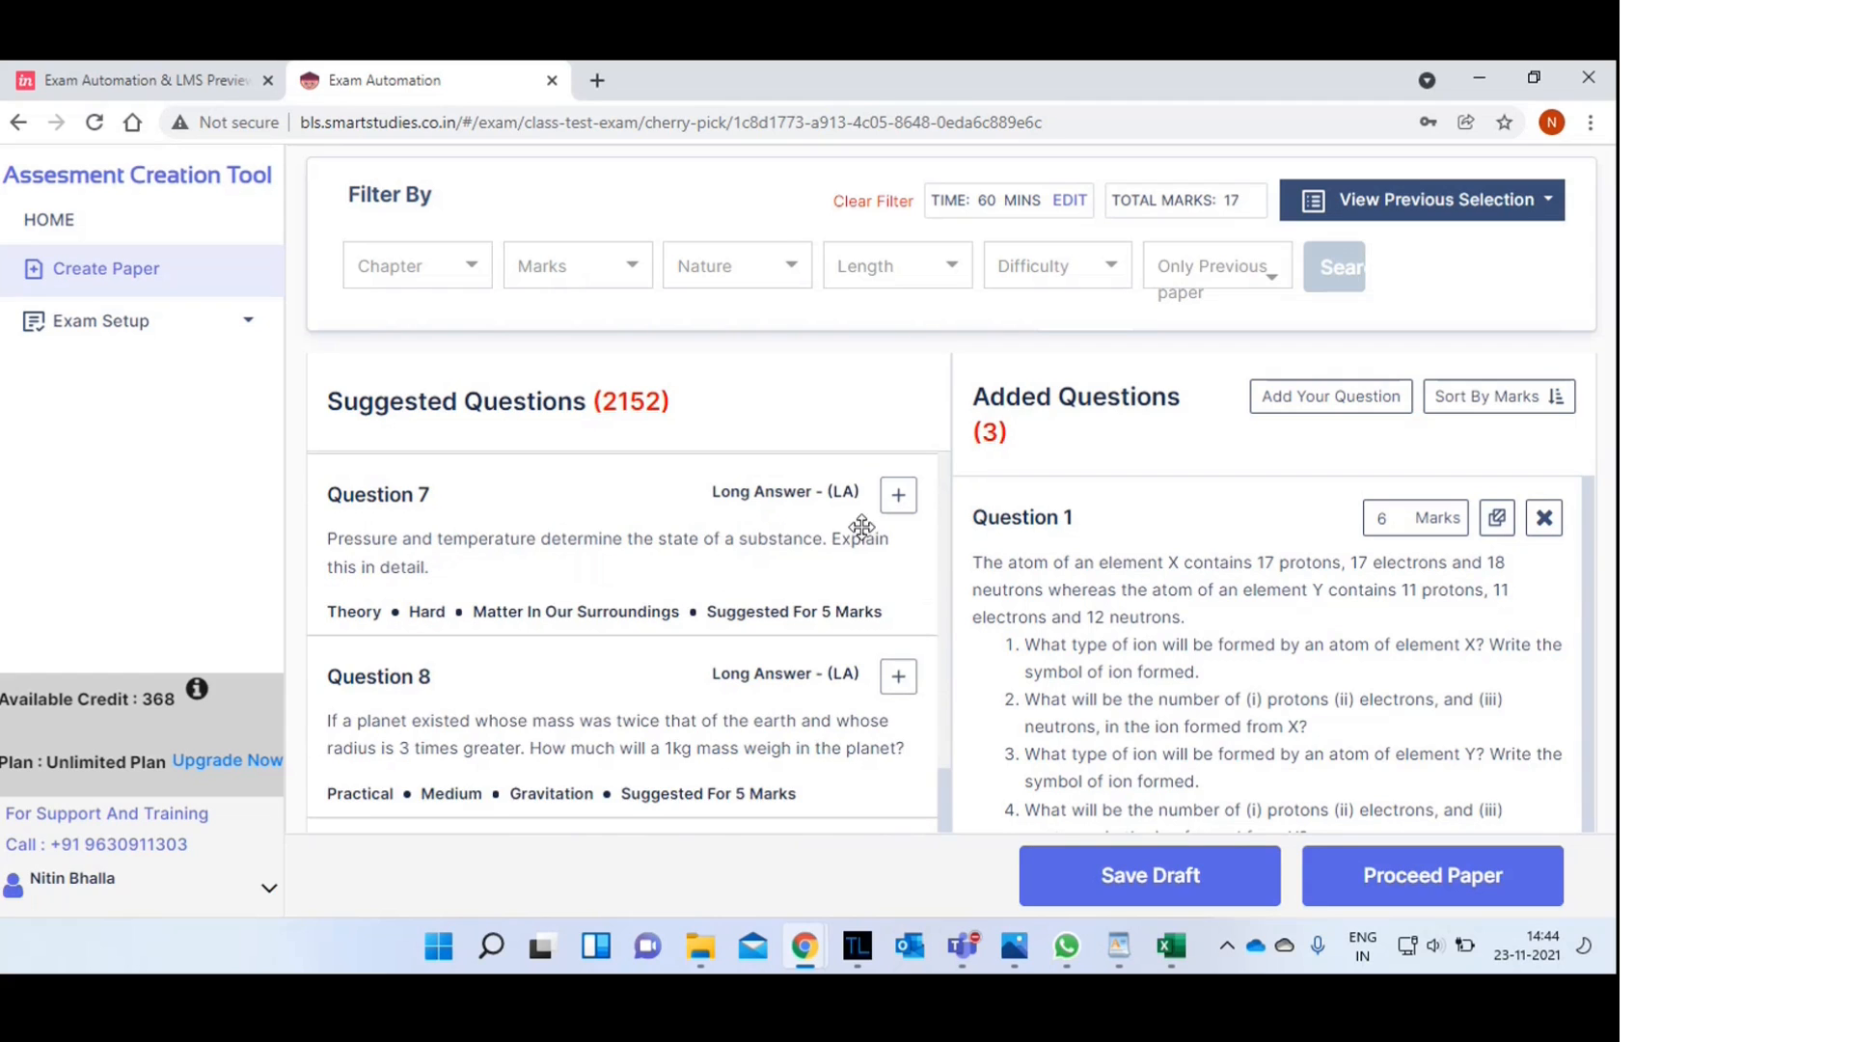
- Add the long-answer question about particles X moving in a zig-zag way in liquid Y to the paper
scroll(598, 581, "down", 3)
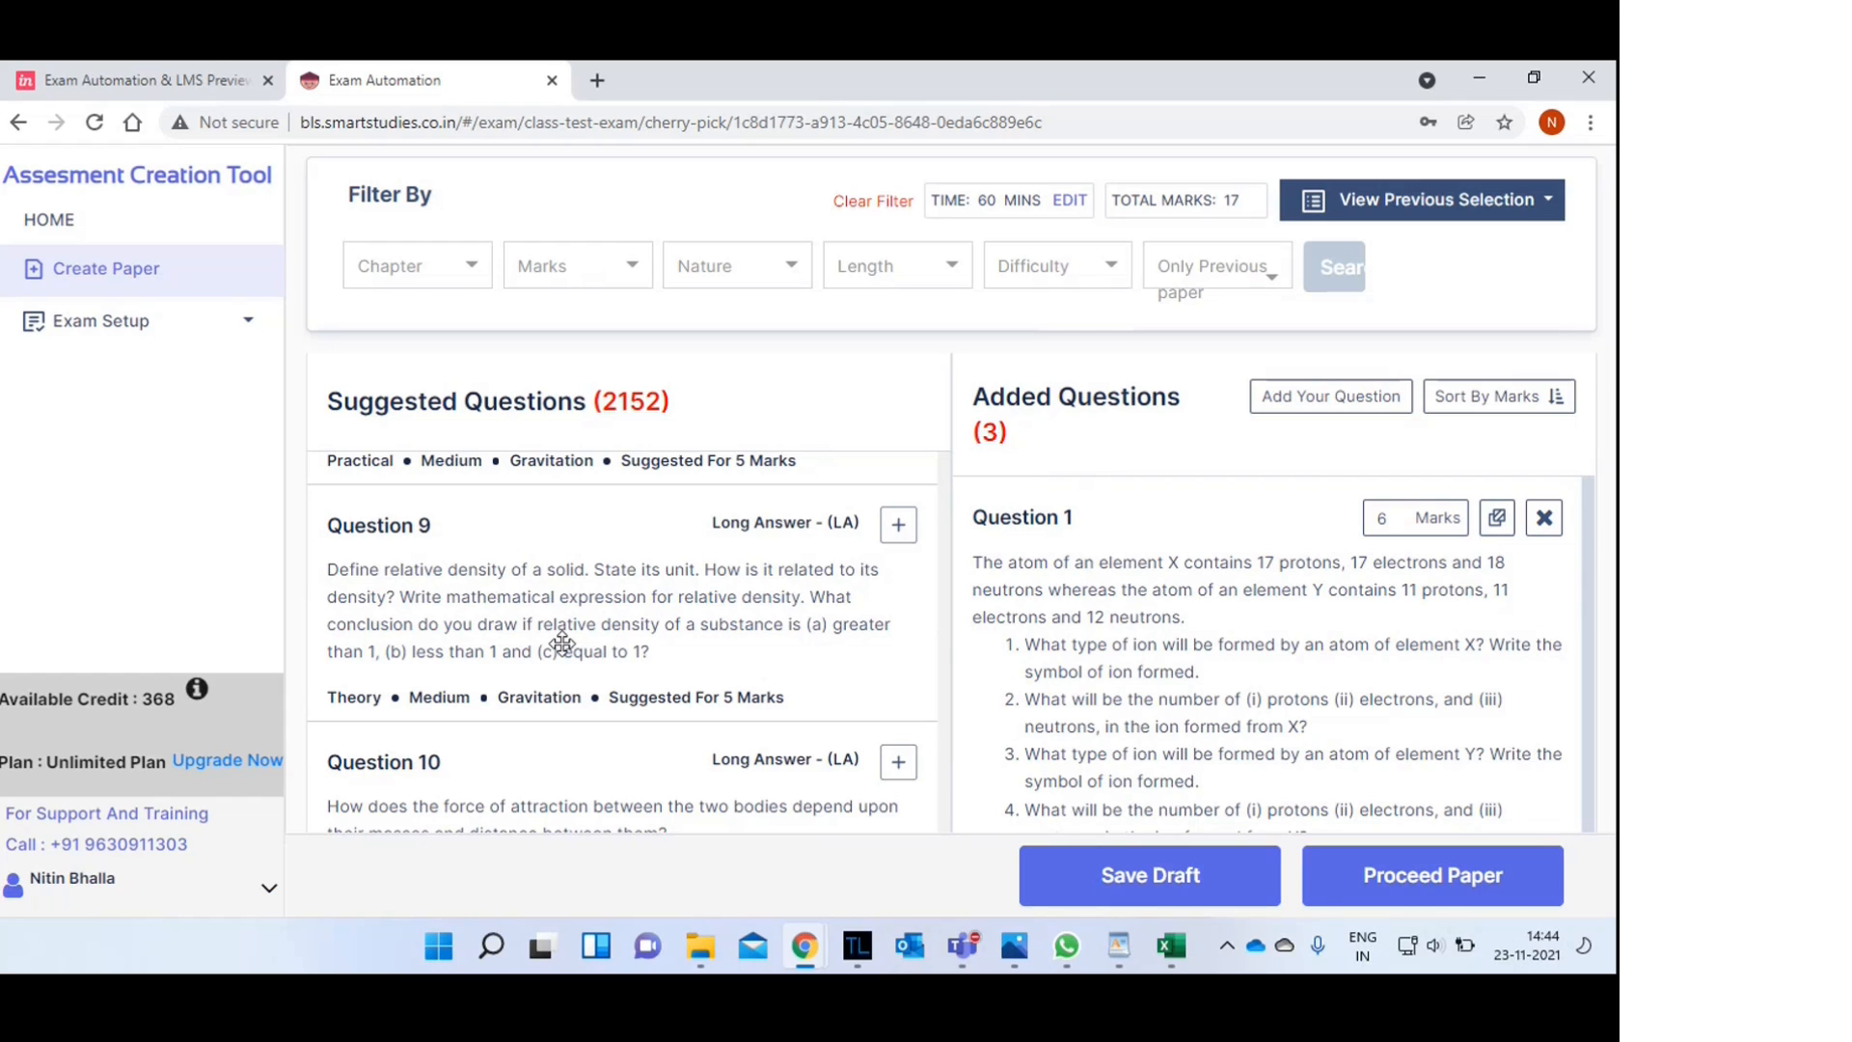
scroll(562, 642, "down", 3)
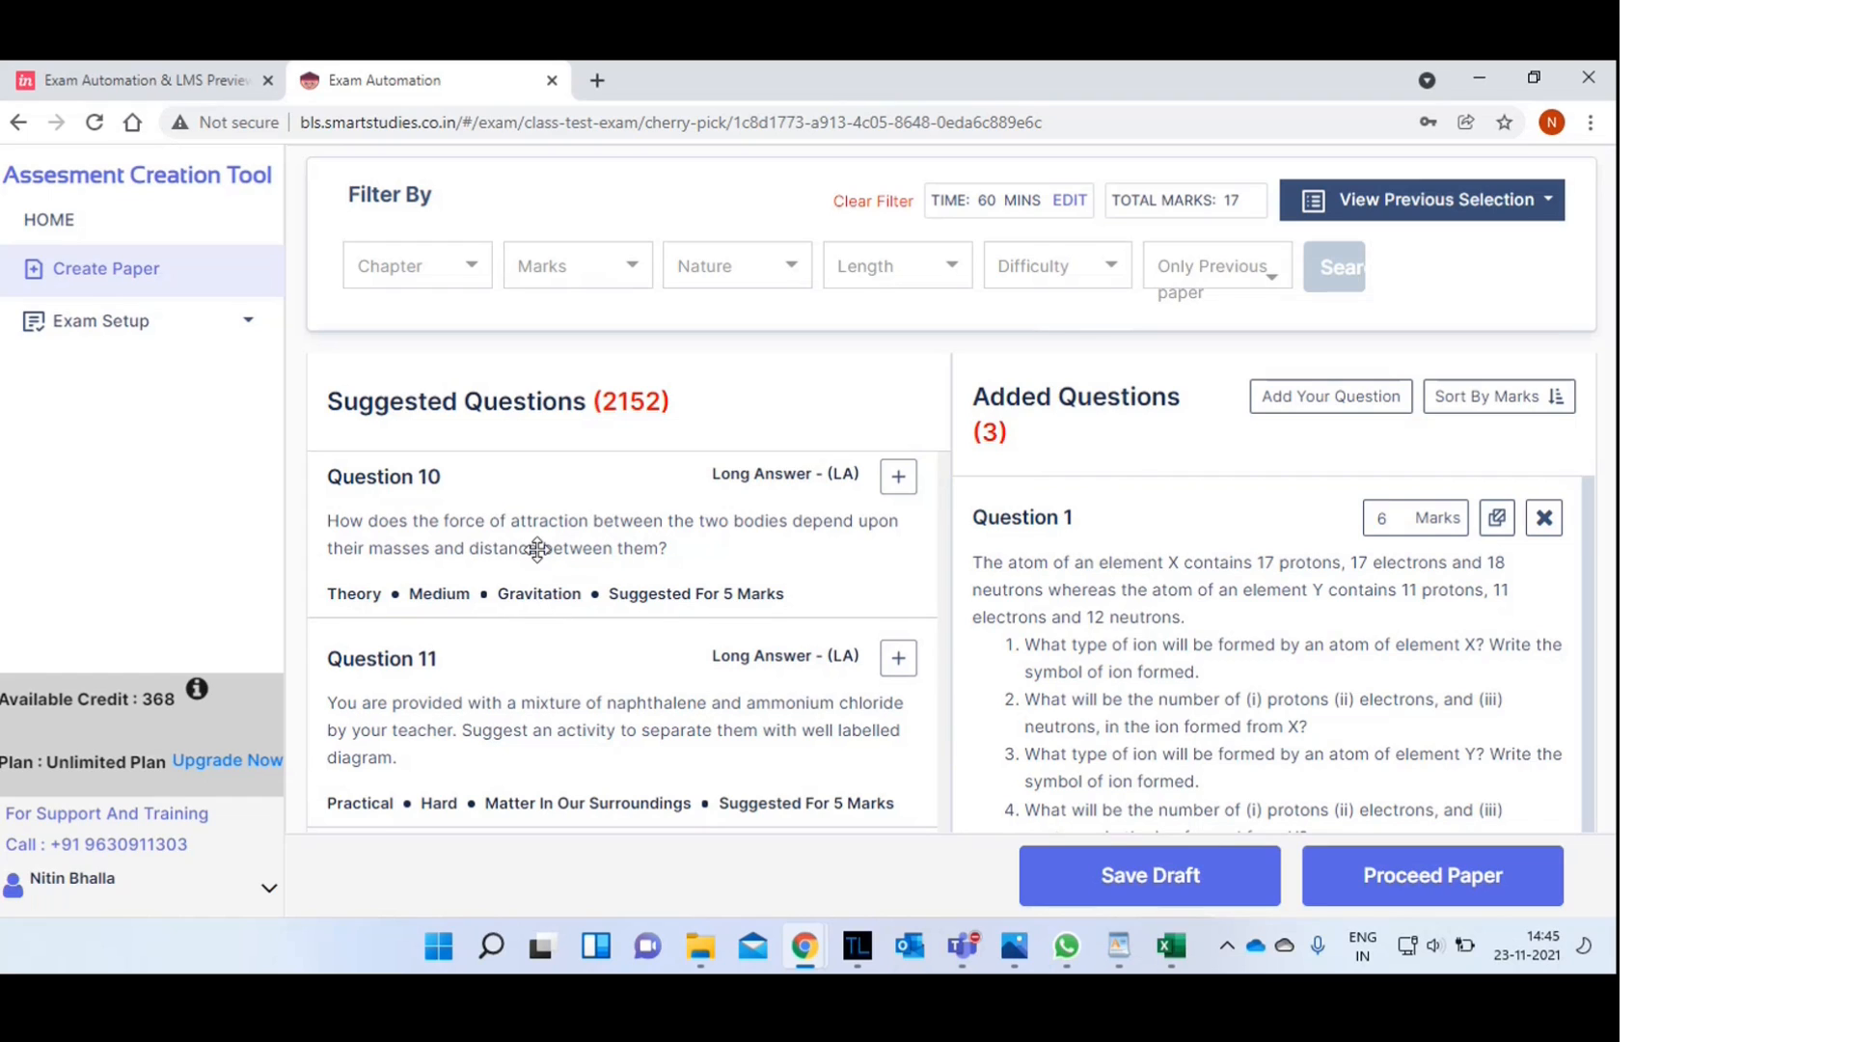
scroll(538, 549, "down", 4)
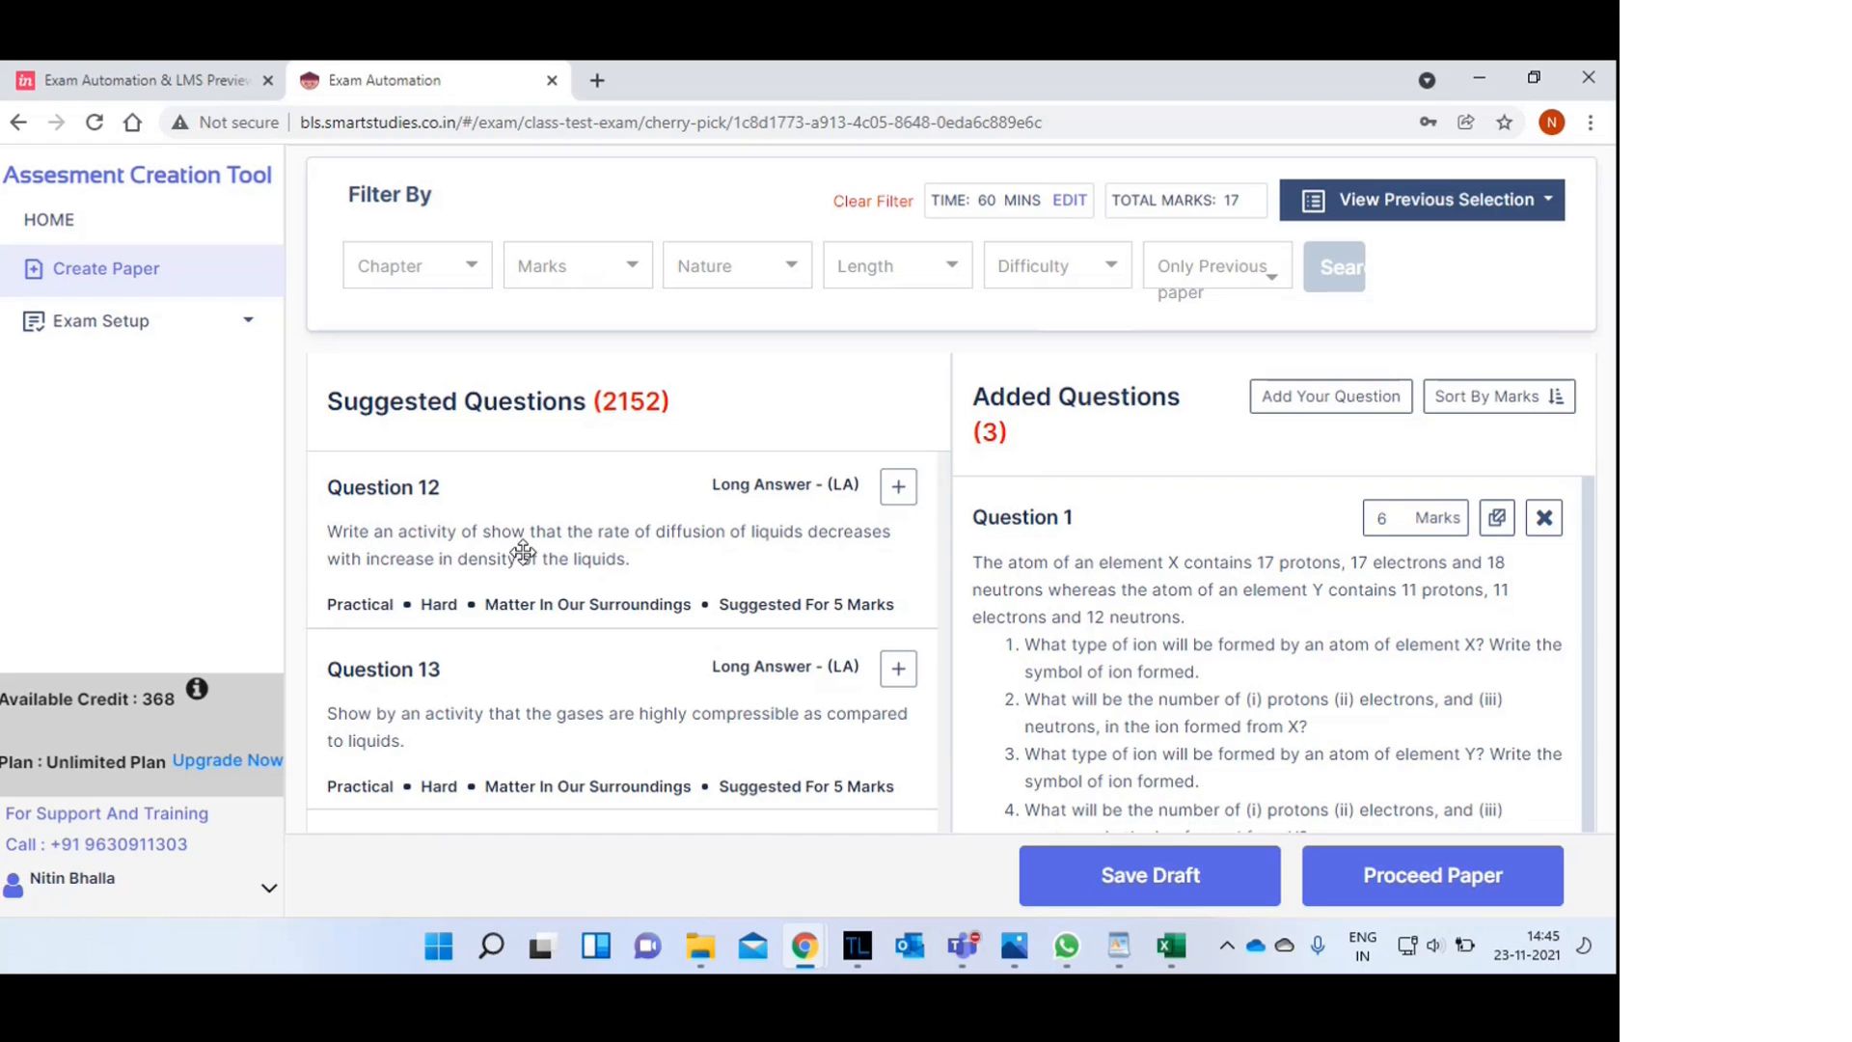
scroll(673, 681, "down", 2)
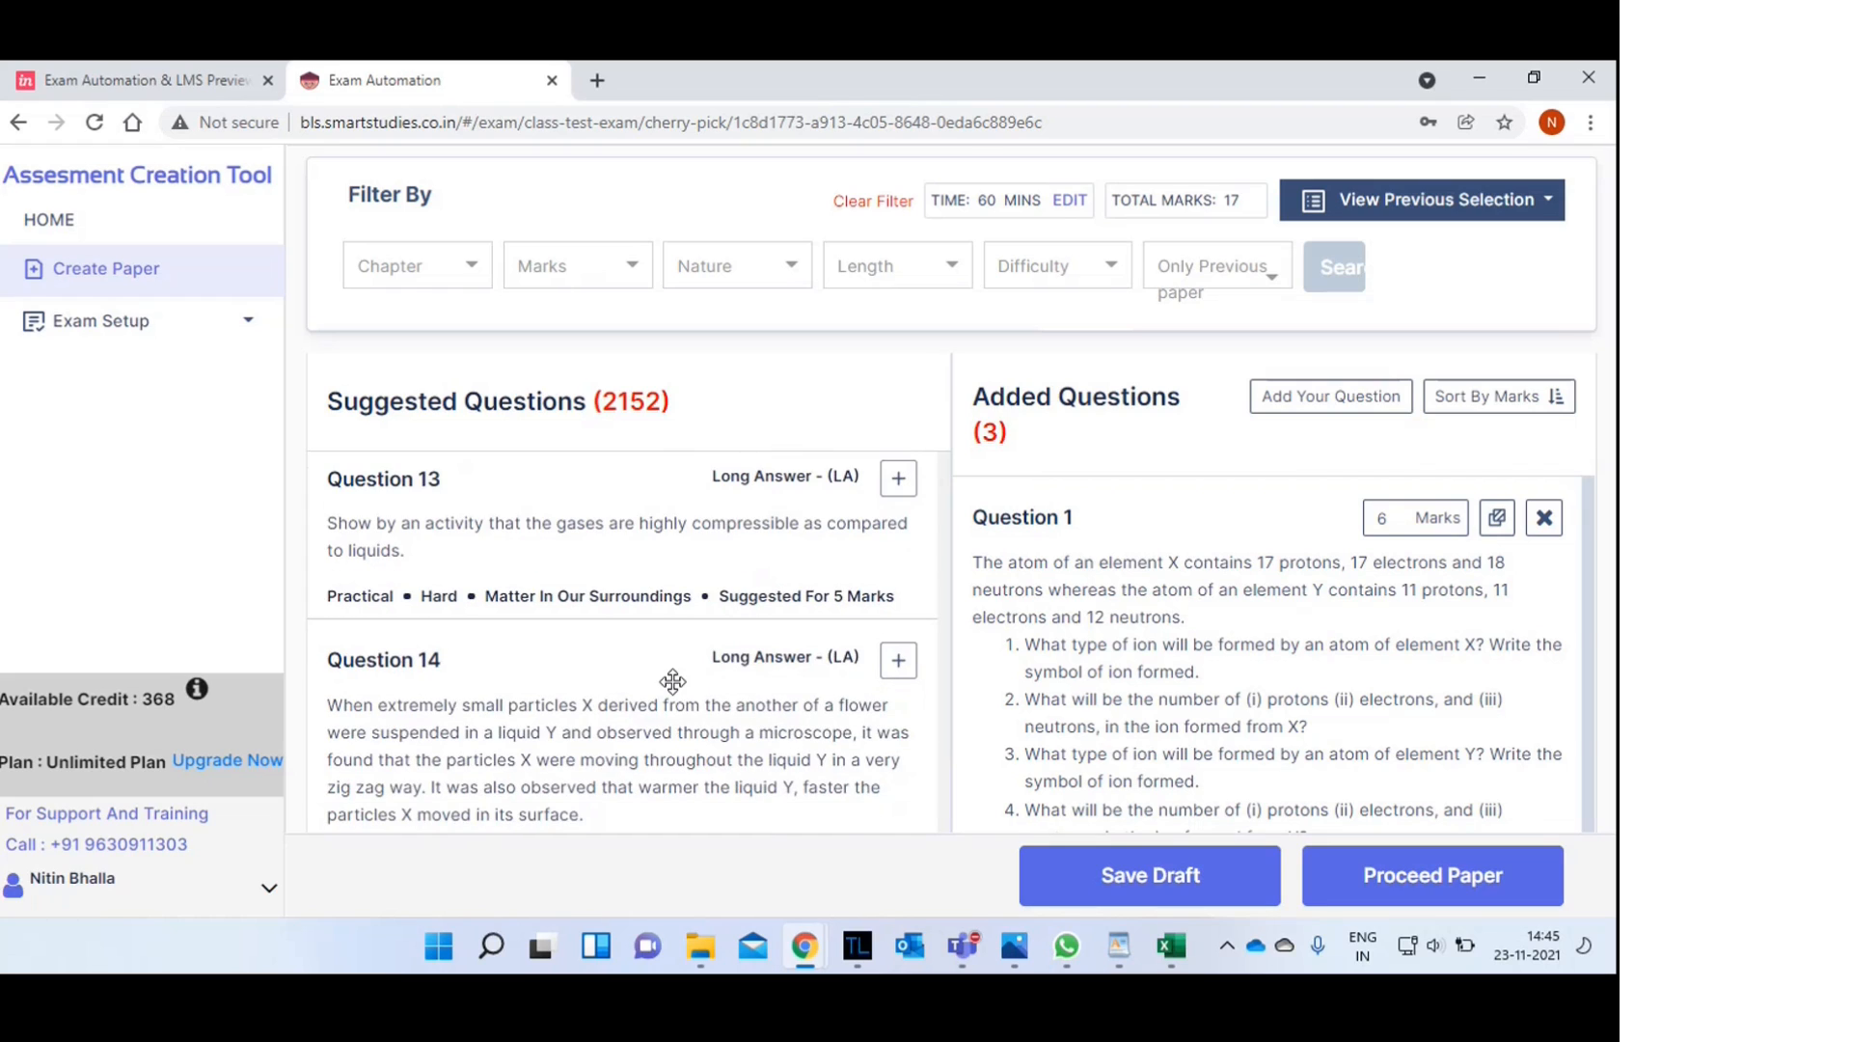
left_click(898, 662)
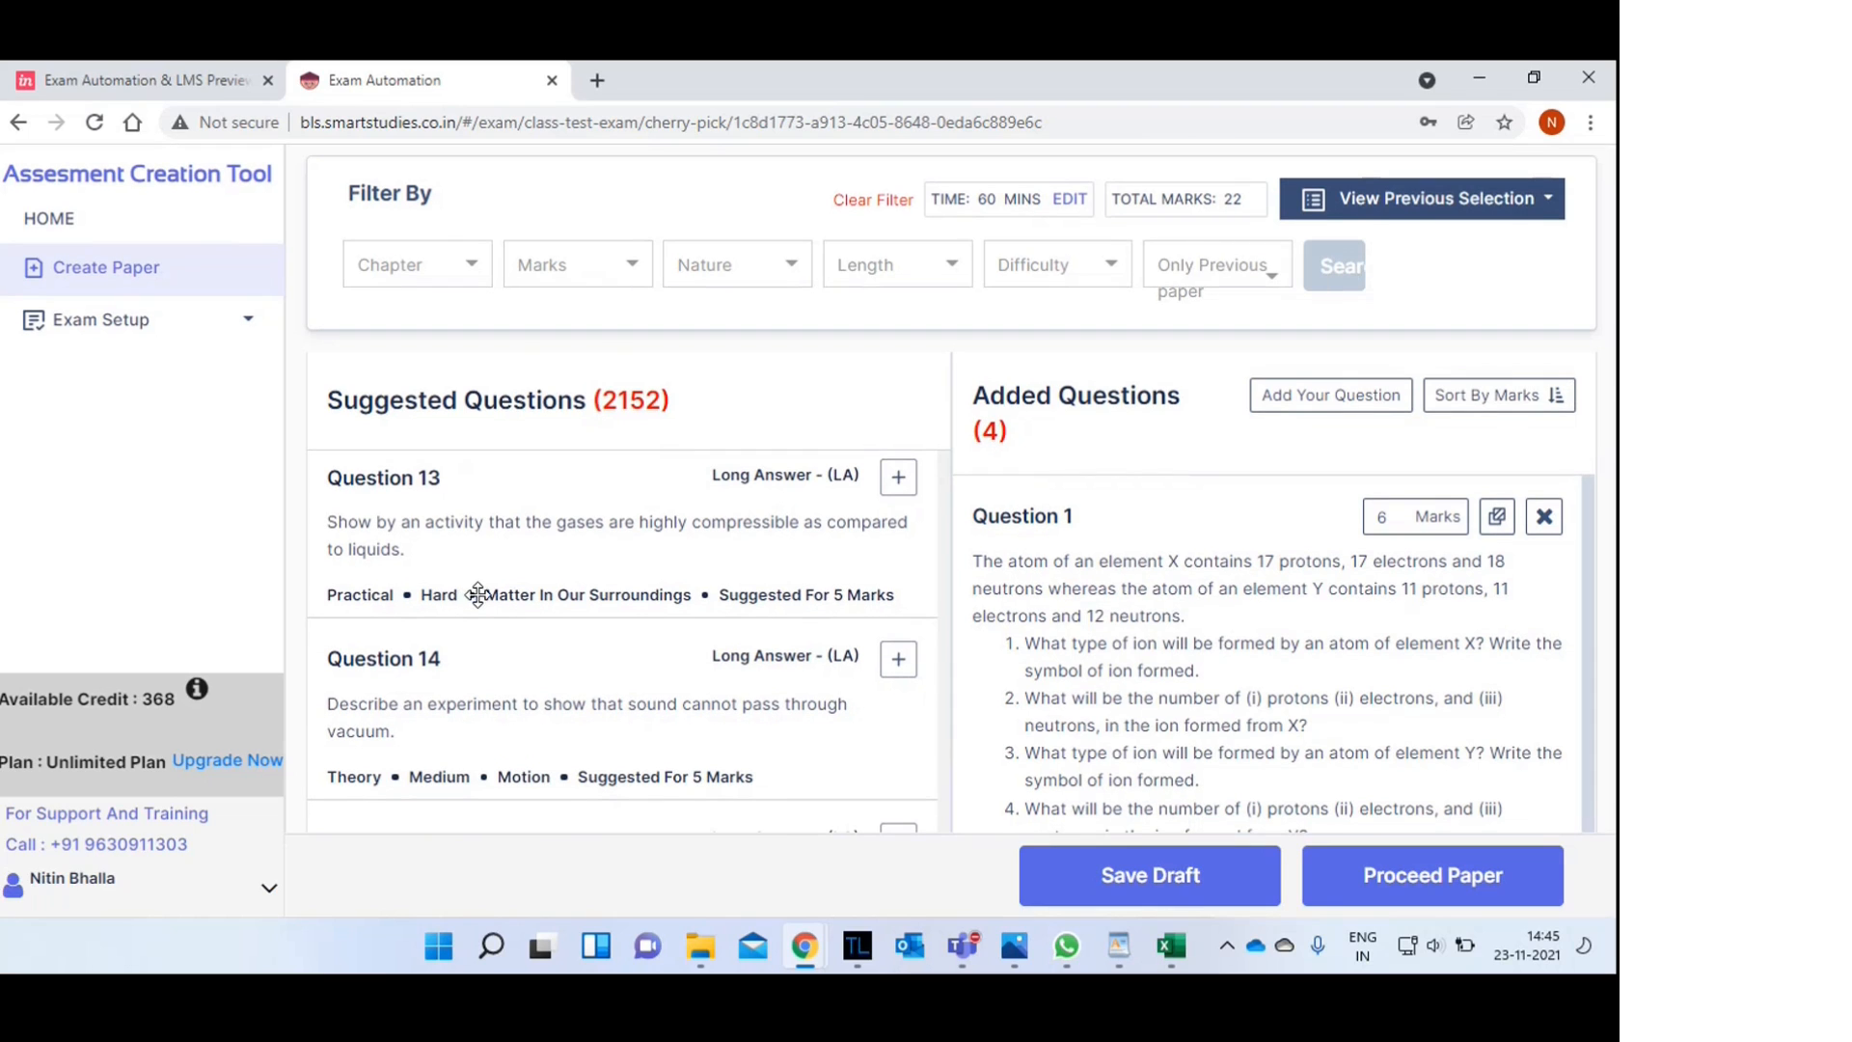
- Add the question on matching non-SI and SI units of physical quantities to the paper
scroll(493, 643, "down", 3)
scroll(493, 642, "down", 2)
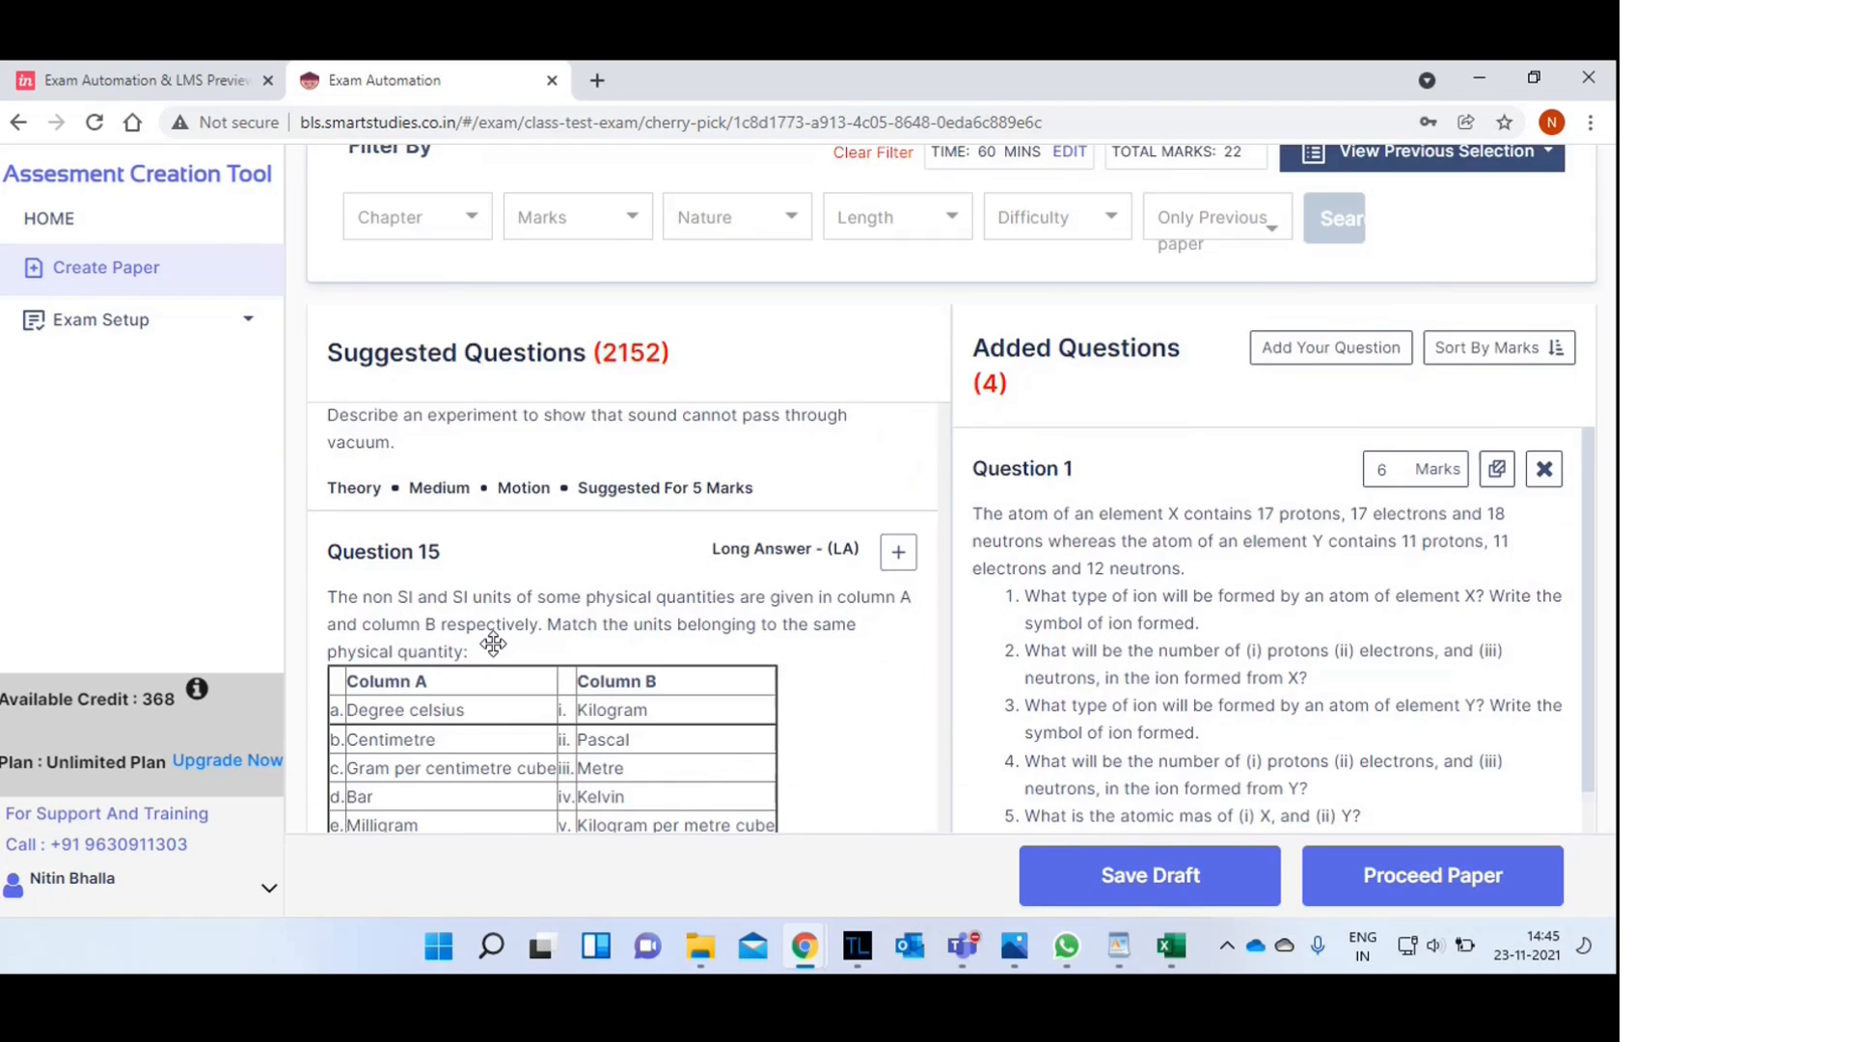
left_click(897, 512)
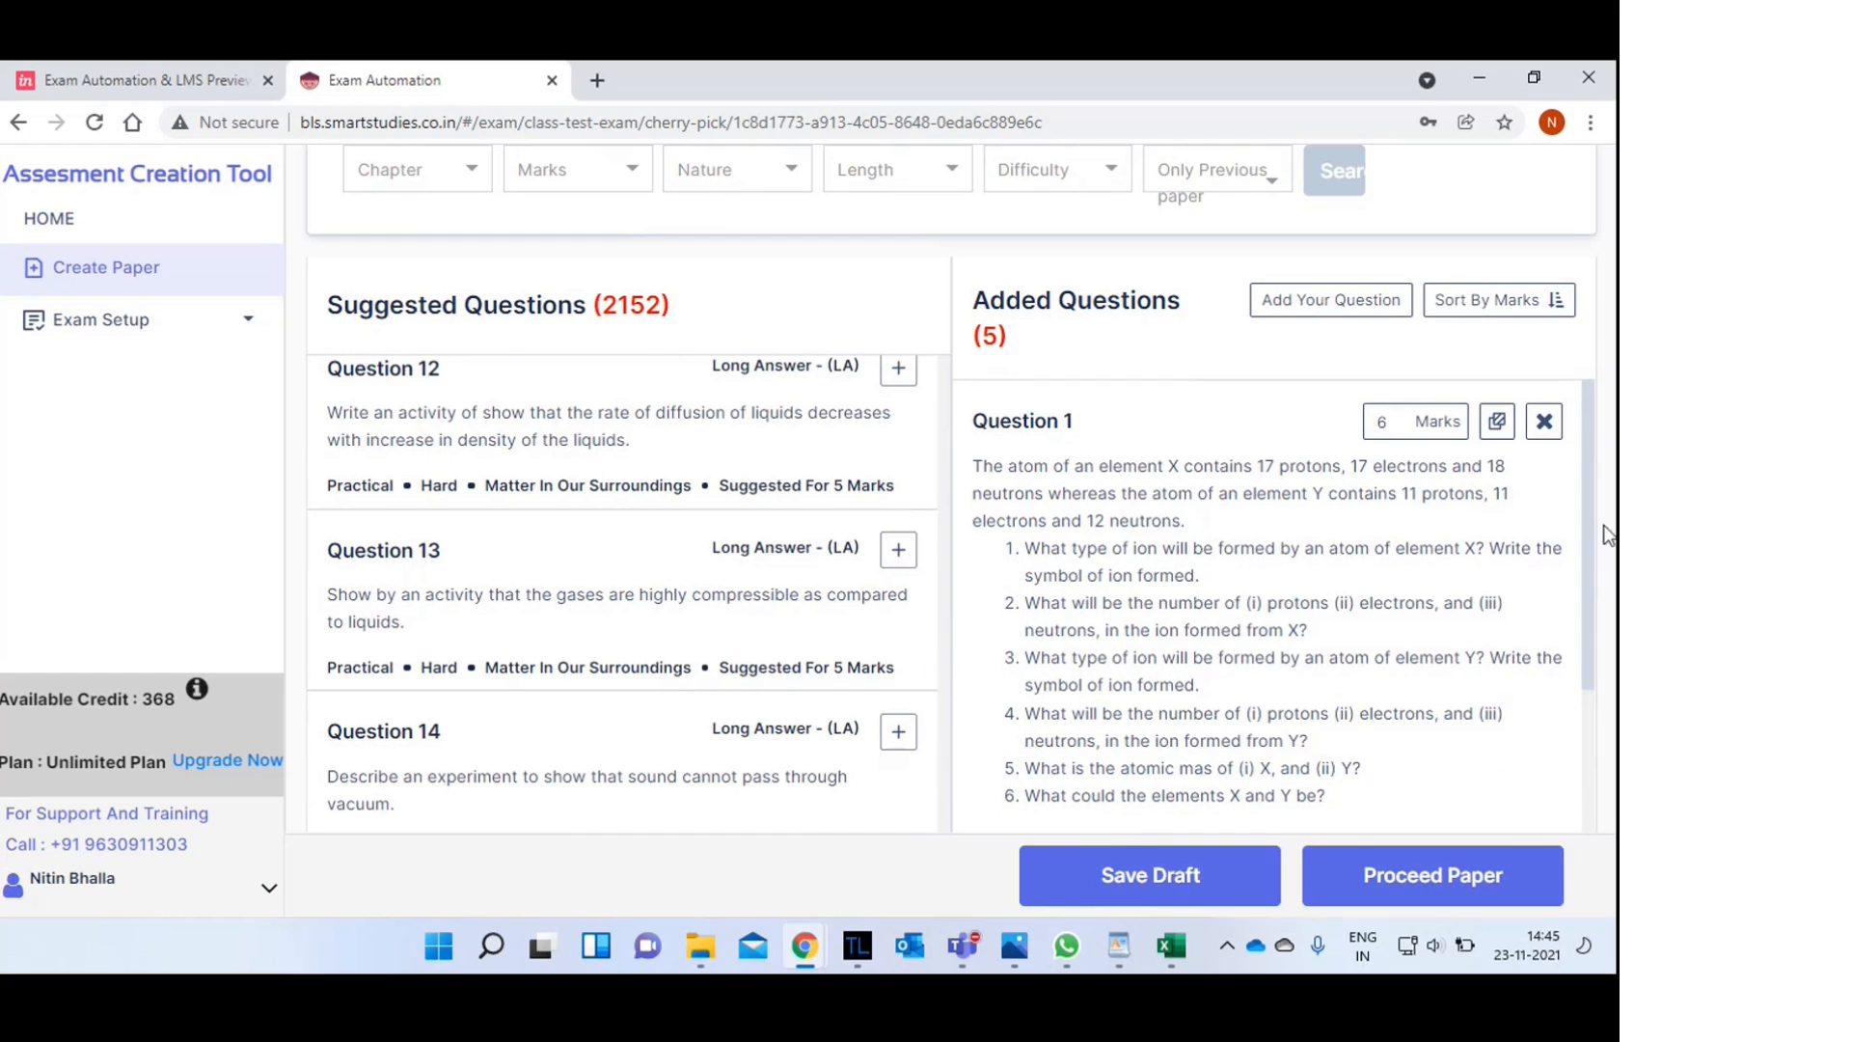
- Set the marks of added Question 1, on atoms of elements X and Y, to 10
mouse_move(1592, 531)
left_mouse_down()
mouse_move(1597, 775)
mouse_move(1598, 519)
left_mouse_up()
key("BackSpace")
type("10")
- Add the activity on the boiling point of water and melting point of ice as the alternate to added Question 4
scroll(1288, 496, "down", 8)
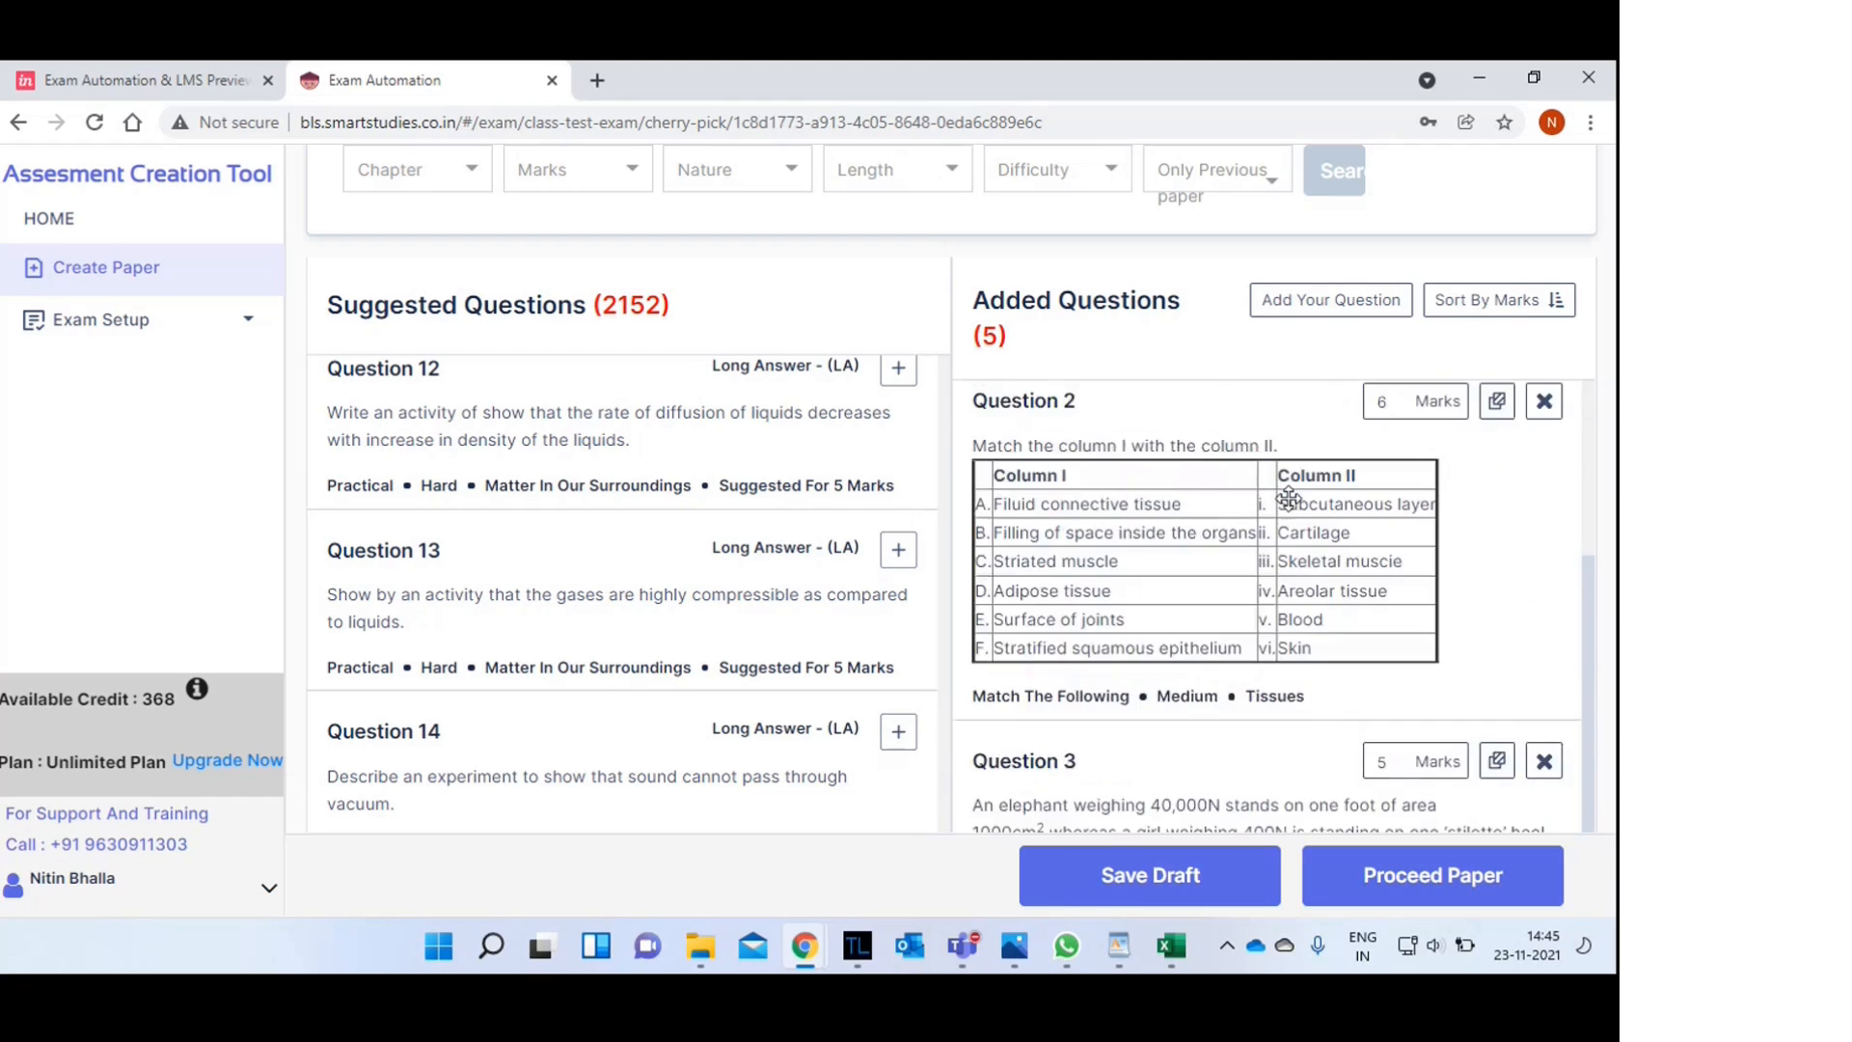
scroll(1288, 497, "down", 5)
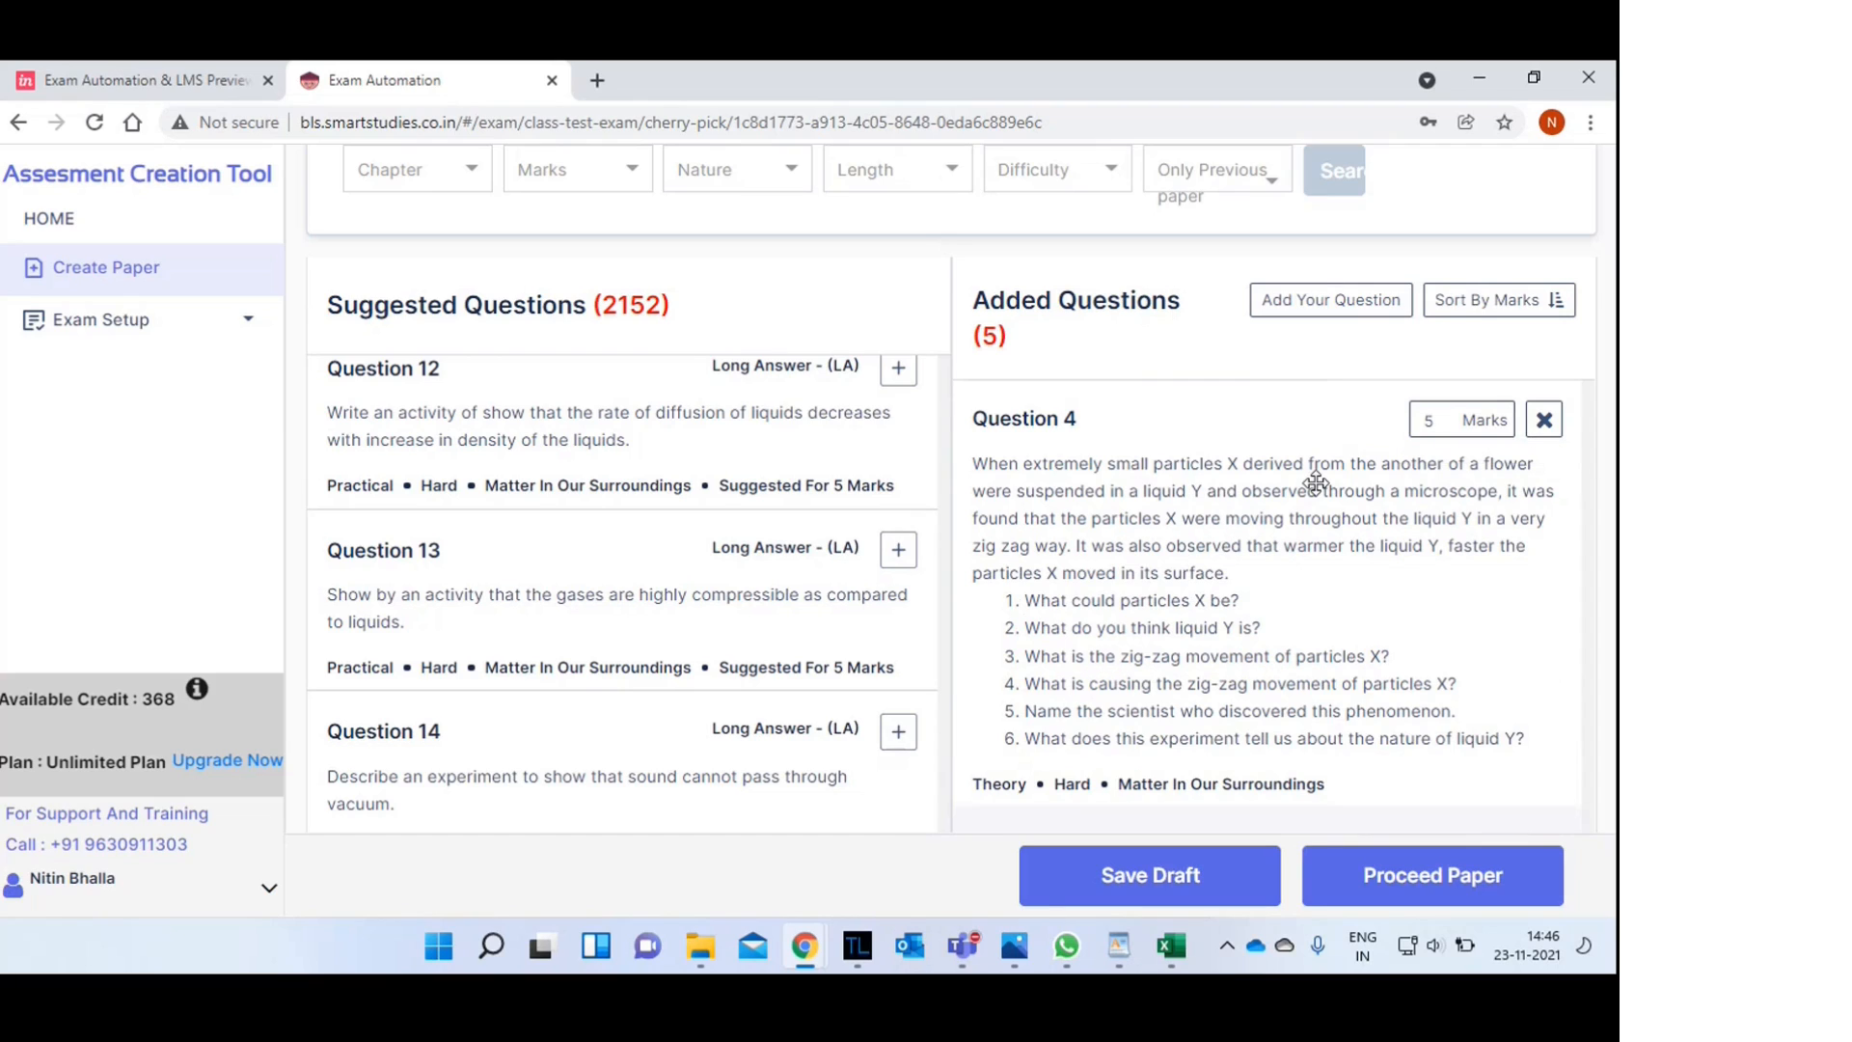
scroll(1316, 482, "down", 3)
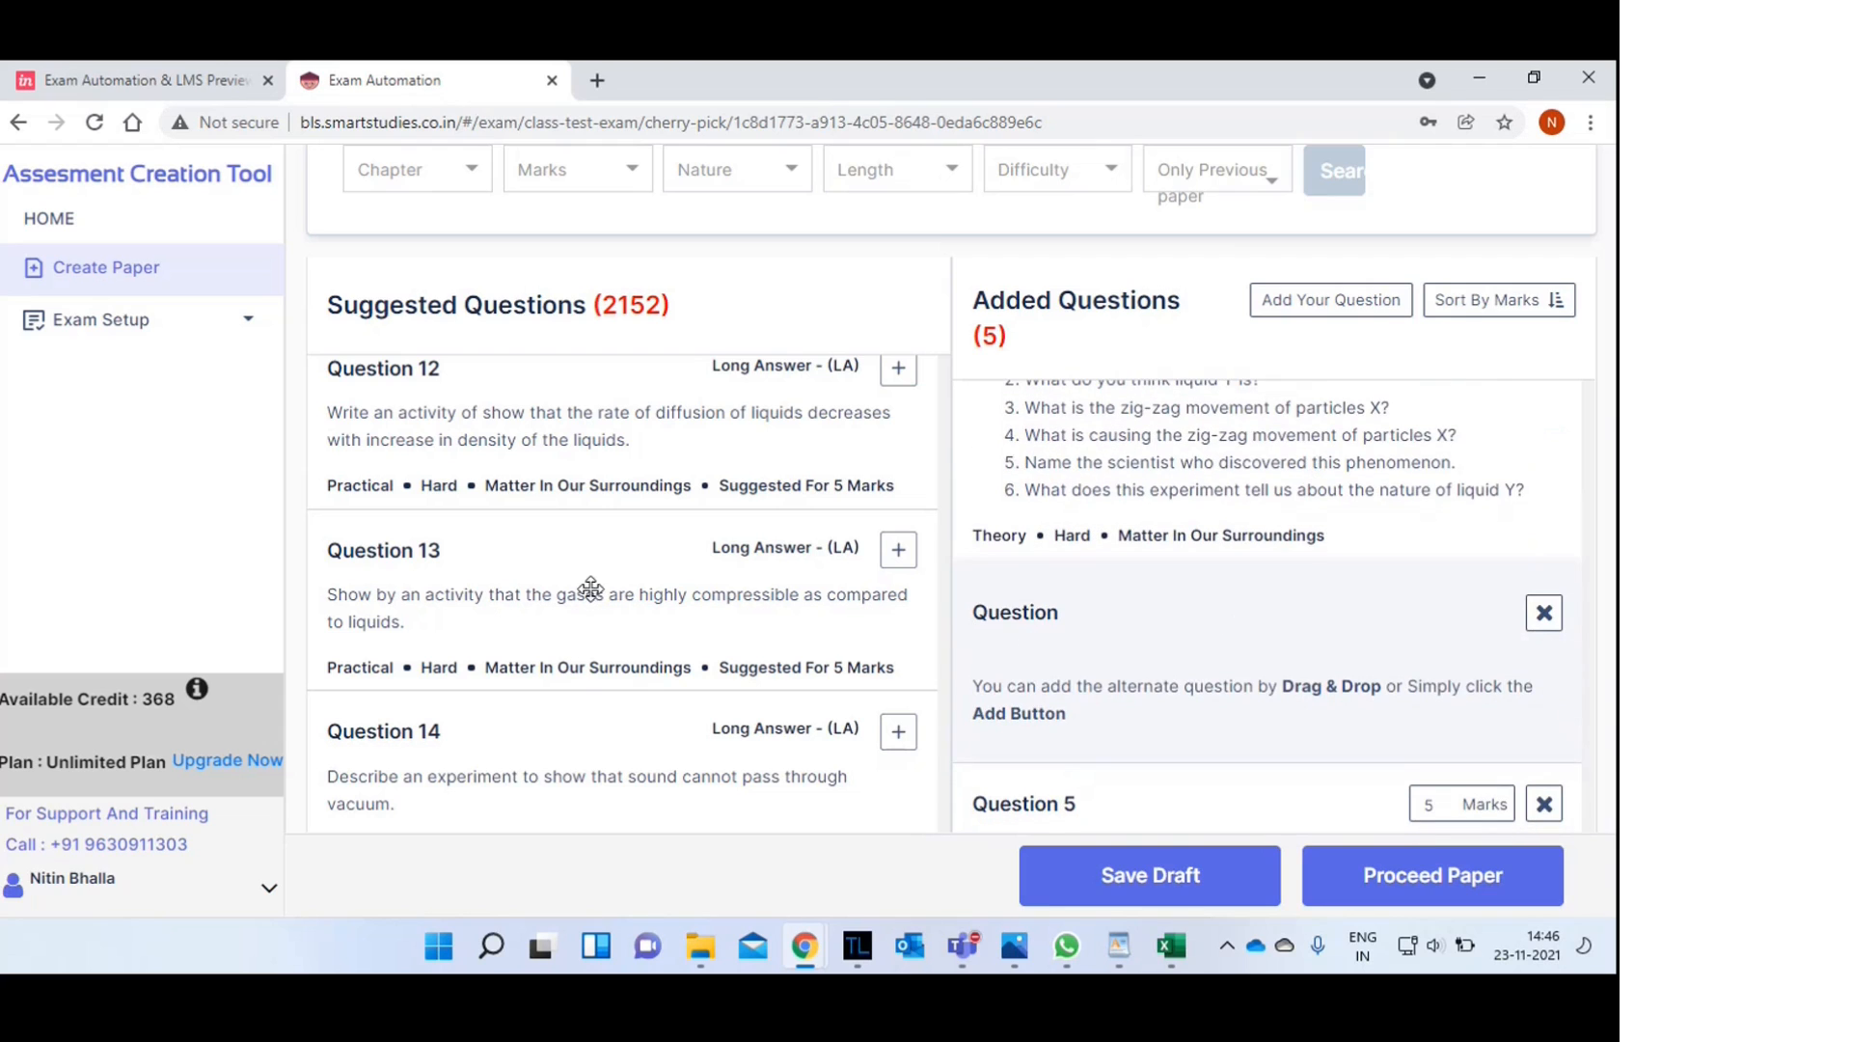
scroll(581, 590, "down", 3)
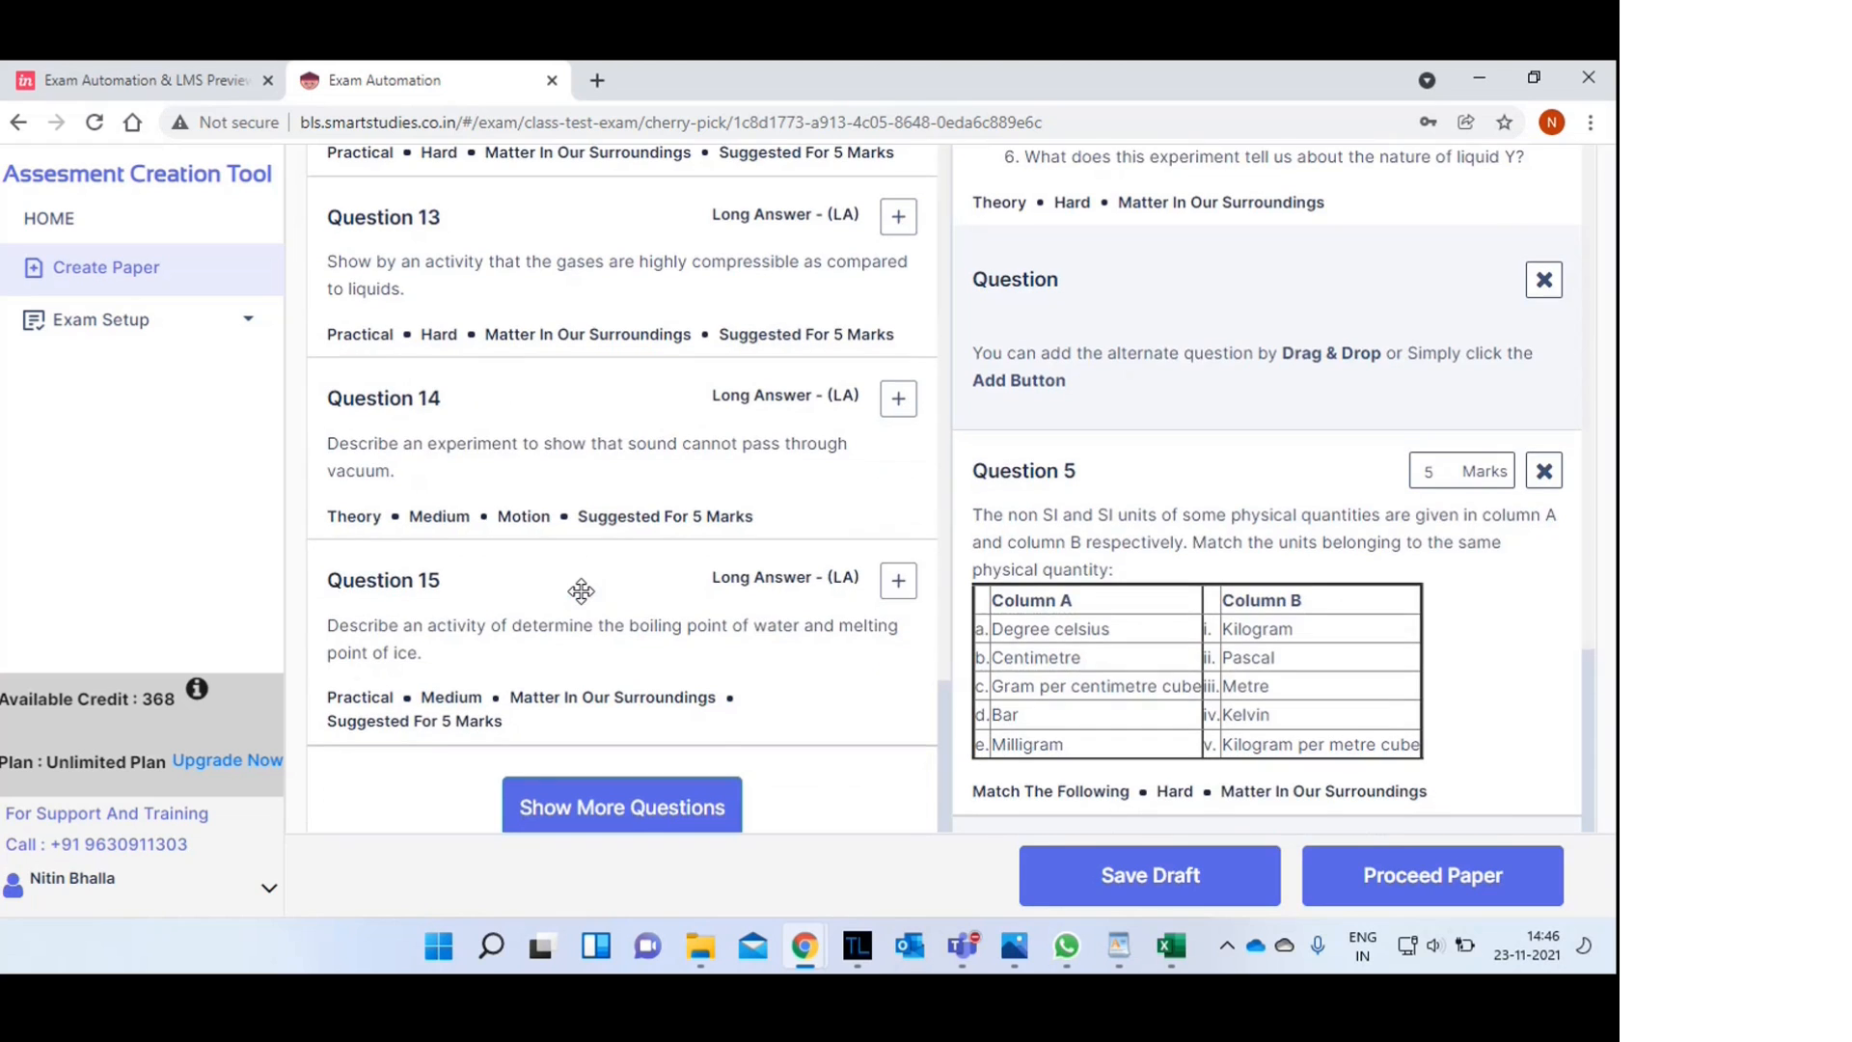
left_click(898, 580)
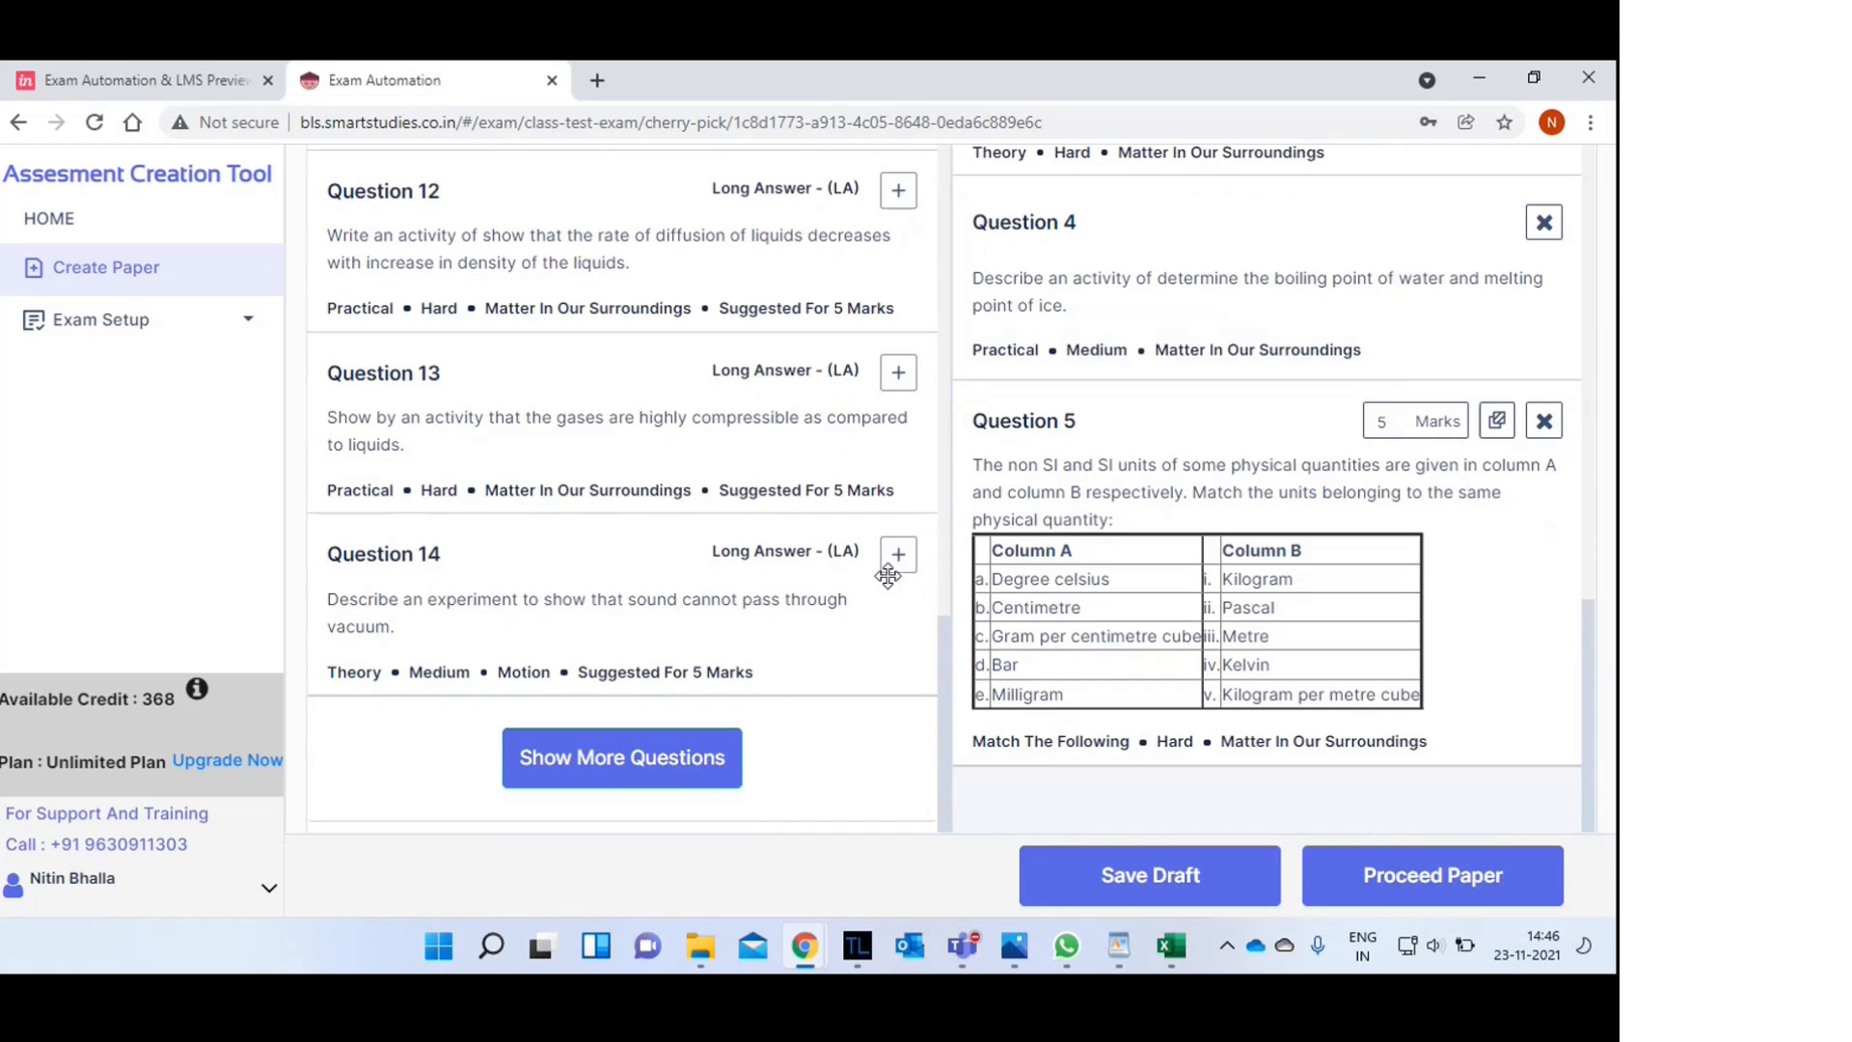
- Move the SI units matching question ahead of the particles X question and its alternate in the added questions
left_click_drag(1589, 665, 1602, 483)
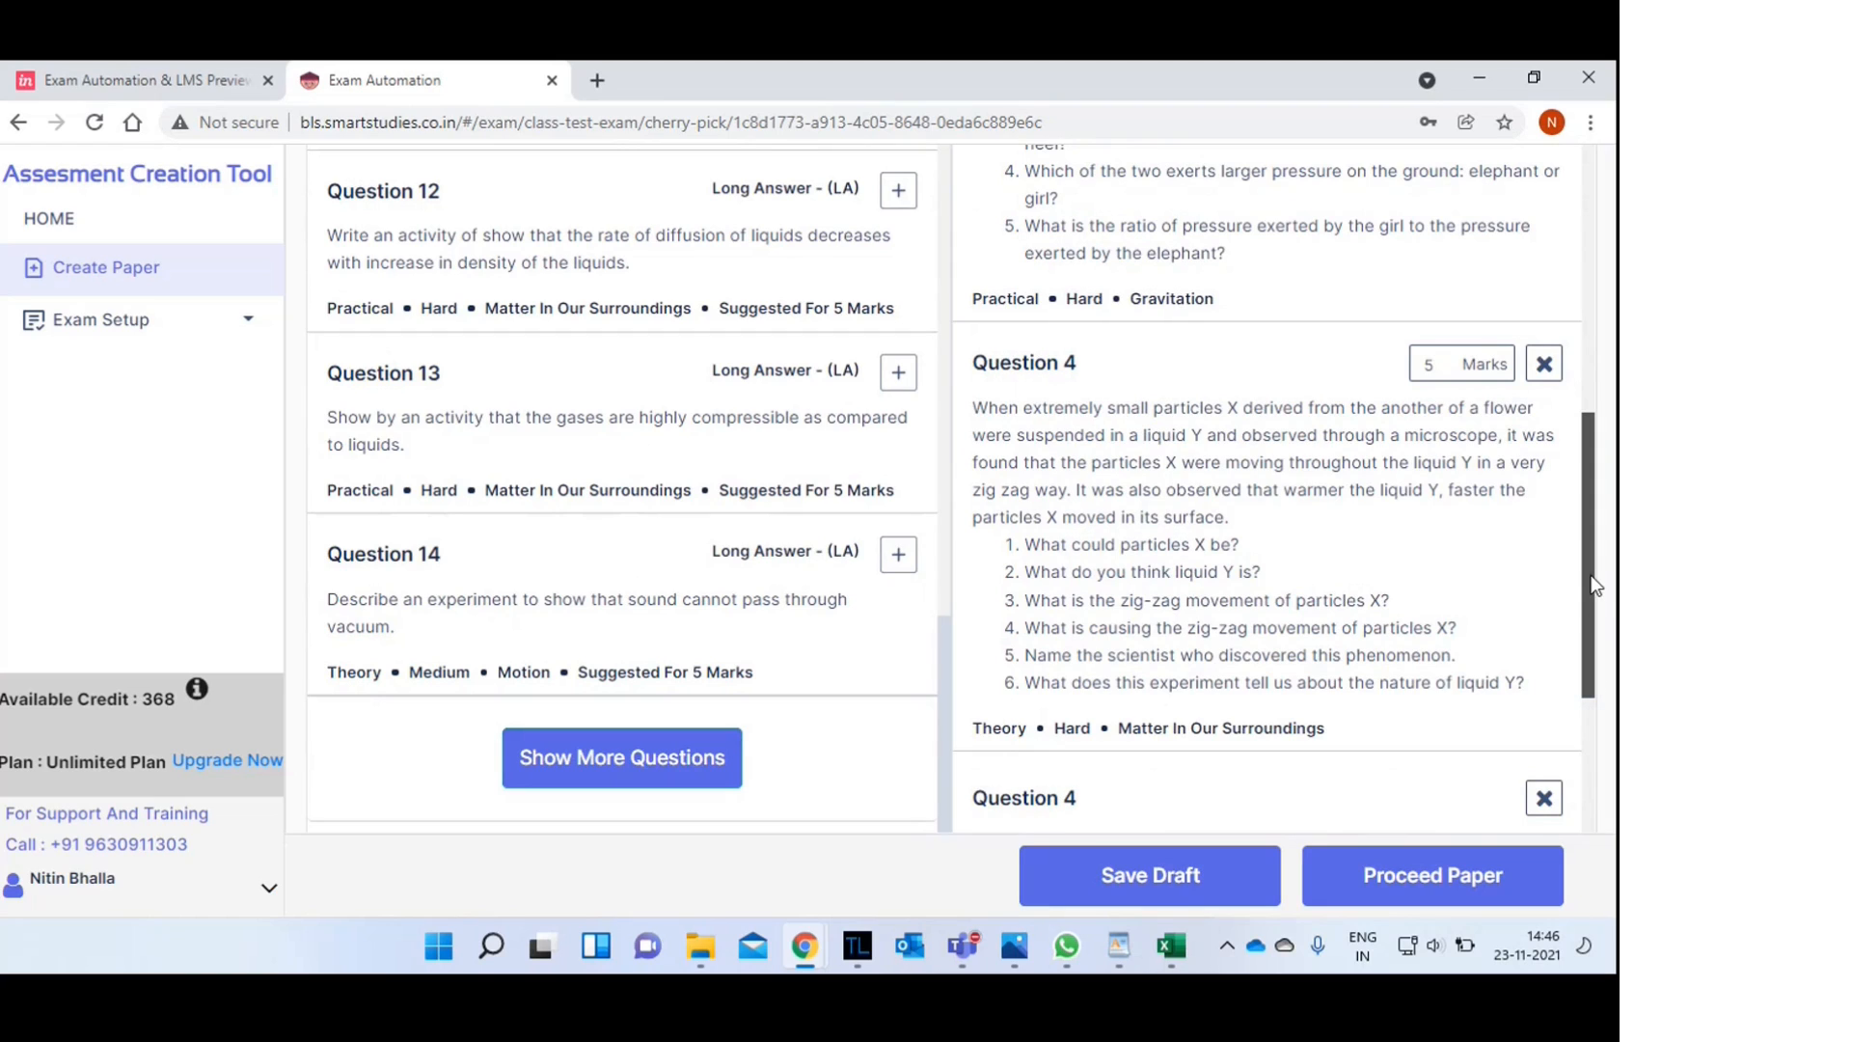
left_click_drag(1589, 579, 1592, 748)
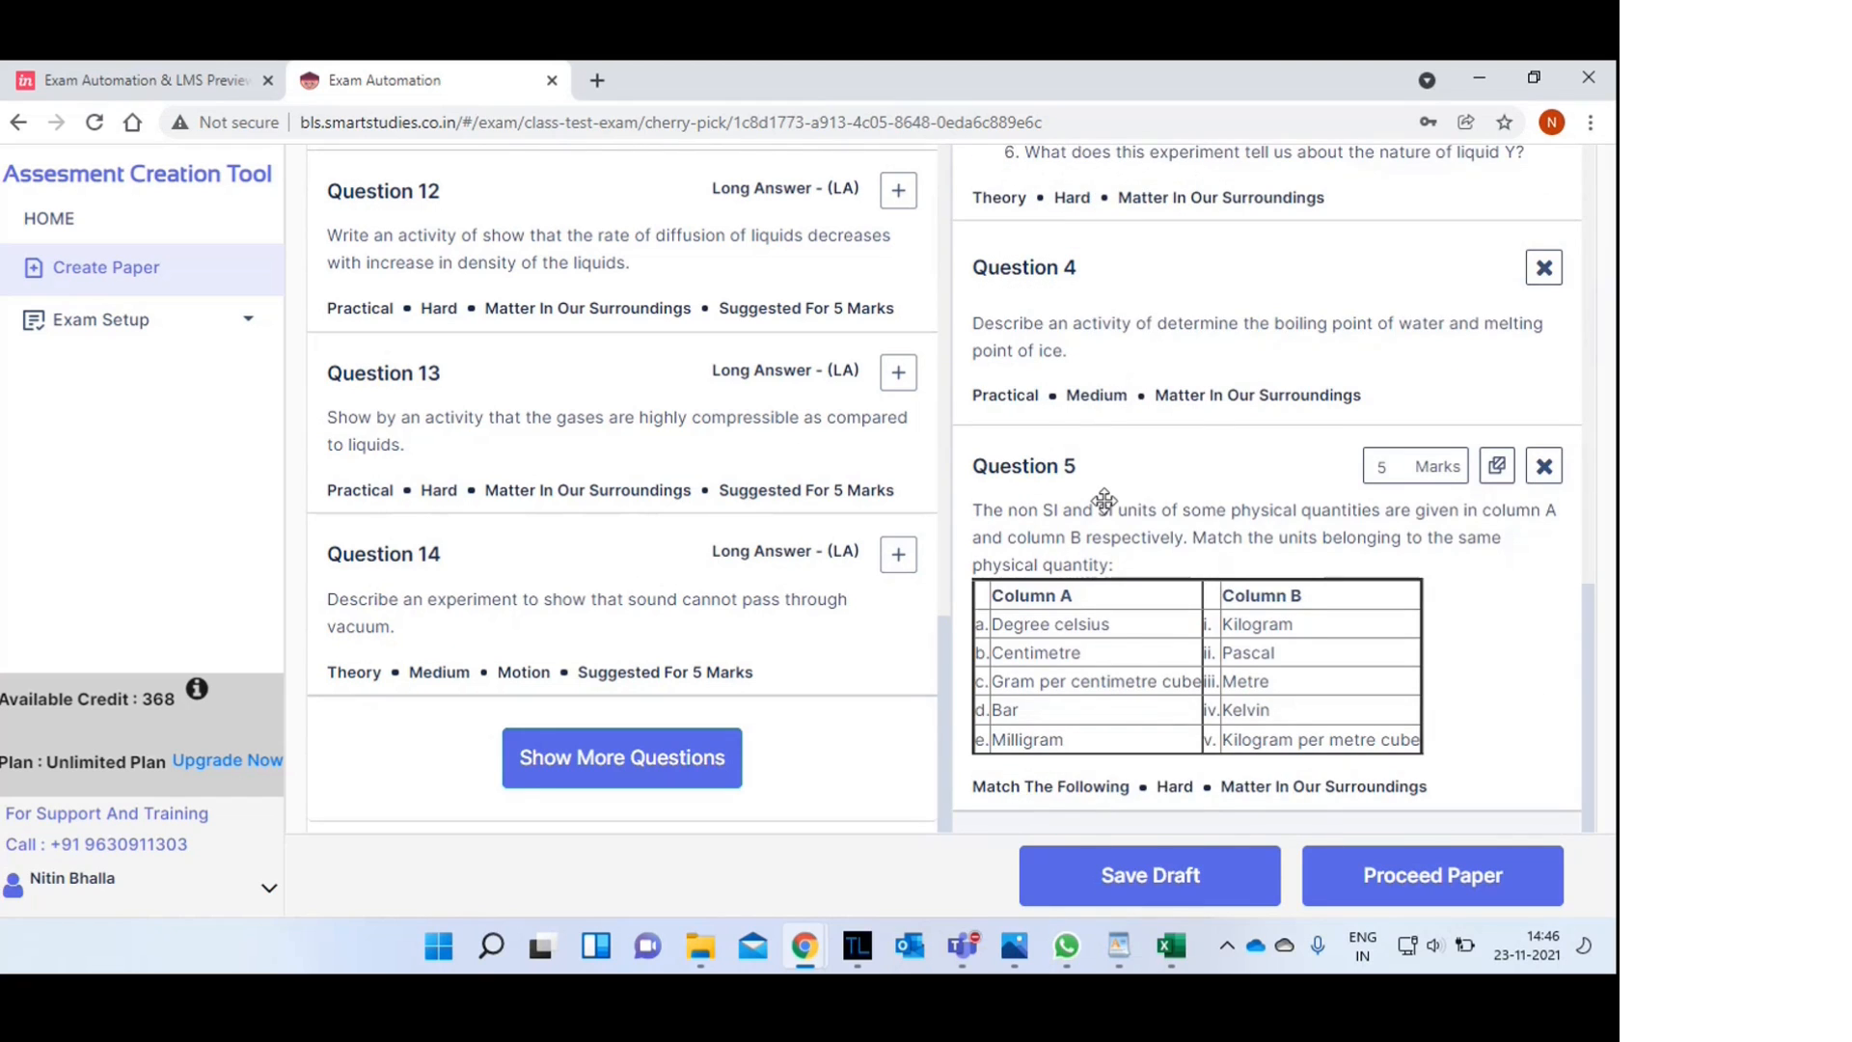
left_click_drag(1103, 499, 1100, 175)
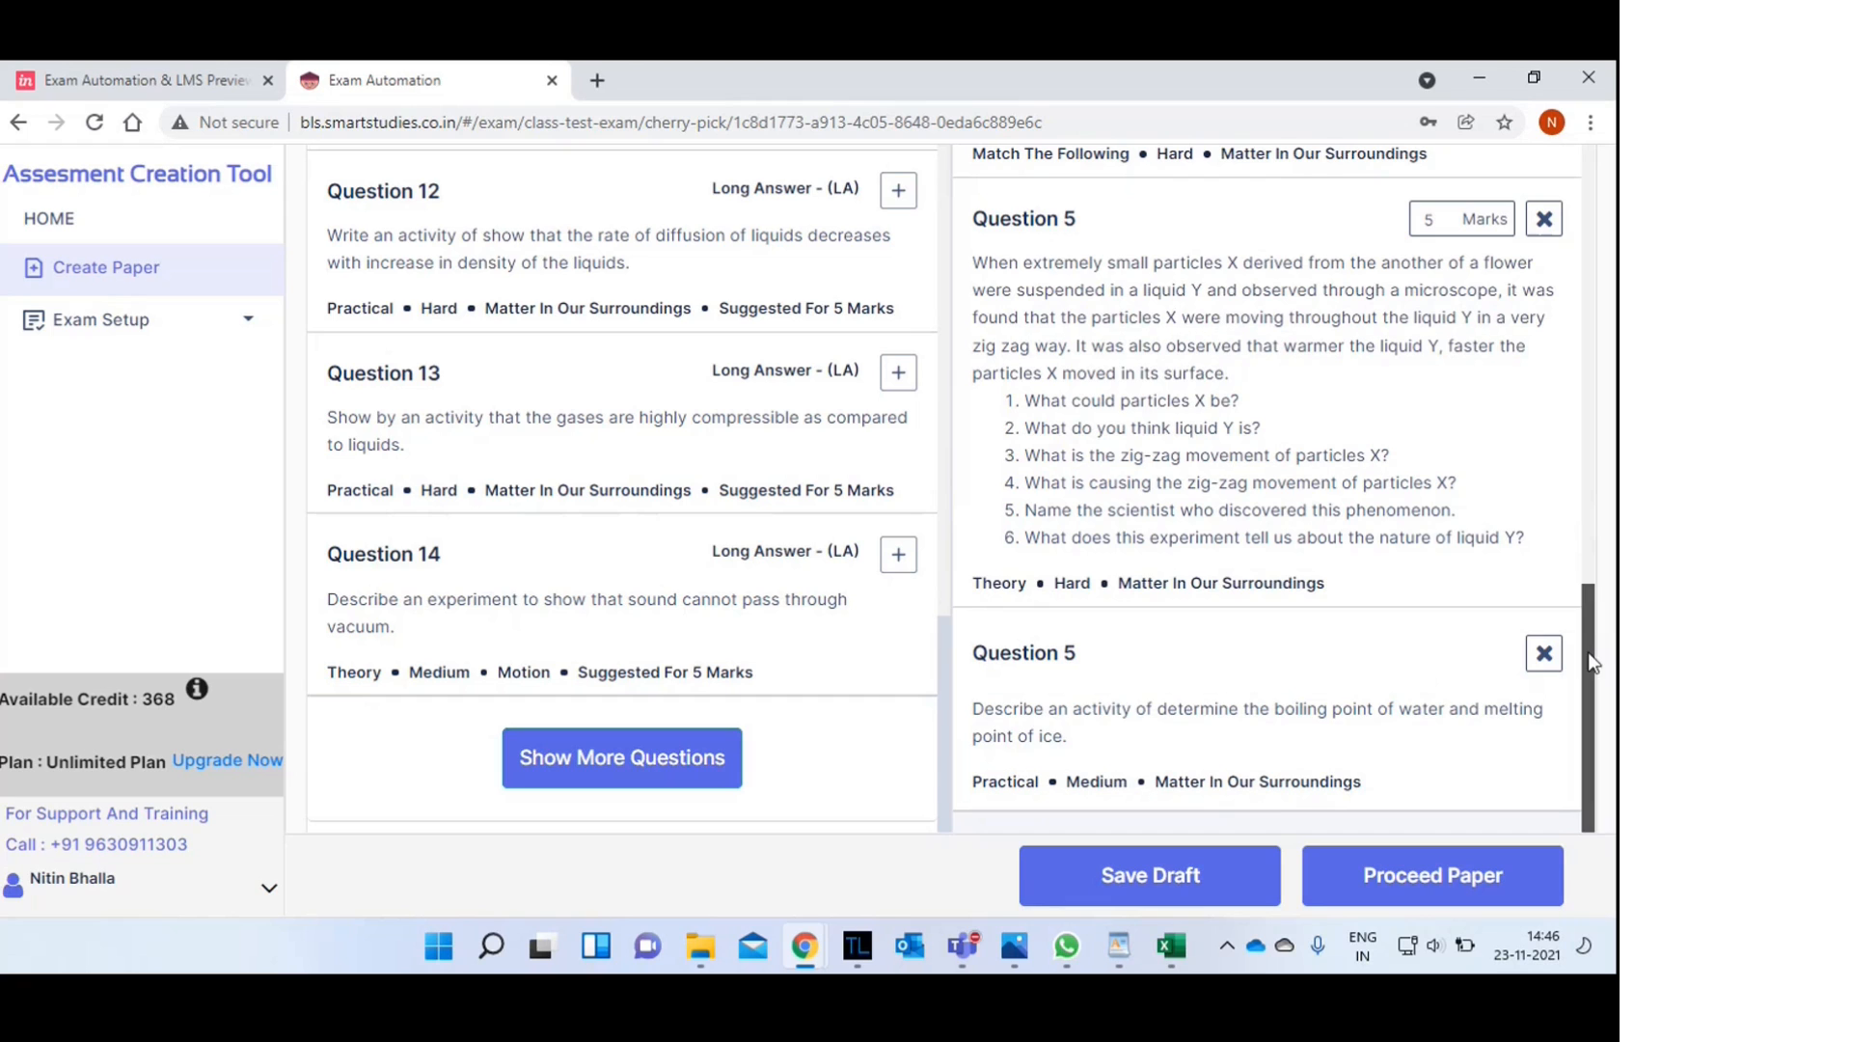
- Open the form for adding a custom question and look through its chapter, topic and question nature fields and the description editor
left_click_drag(1587, 652, 1611, 268)
left_click_drag(1612, 245, 1594, 139)
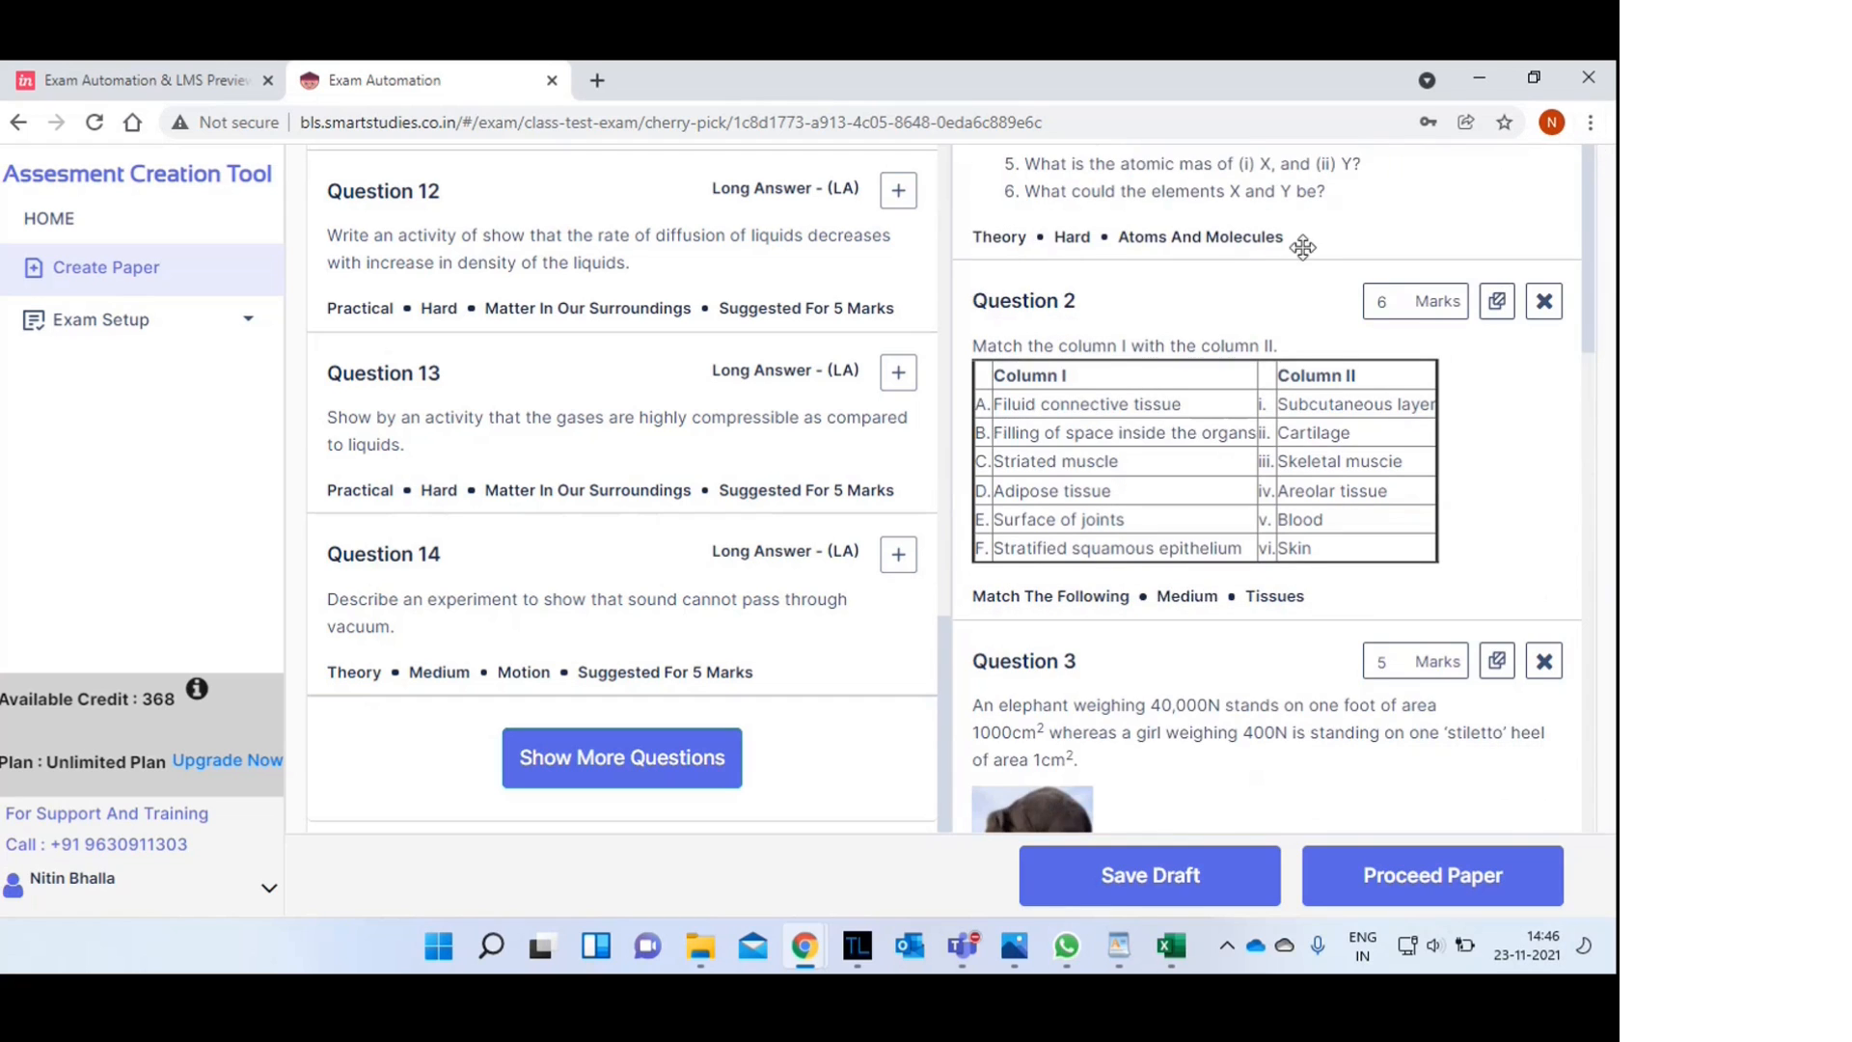
scroll(1204, 326, "up", 1)
scroll(1204, 327, "up", 5)
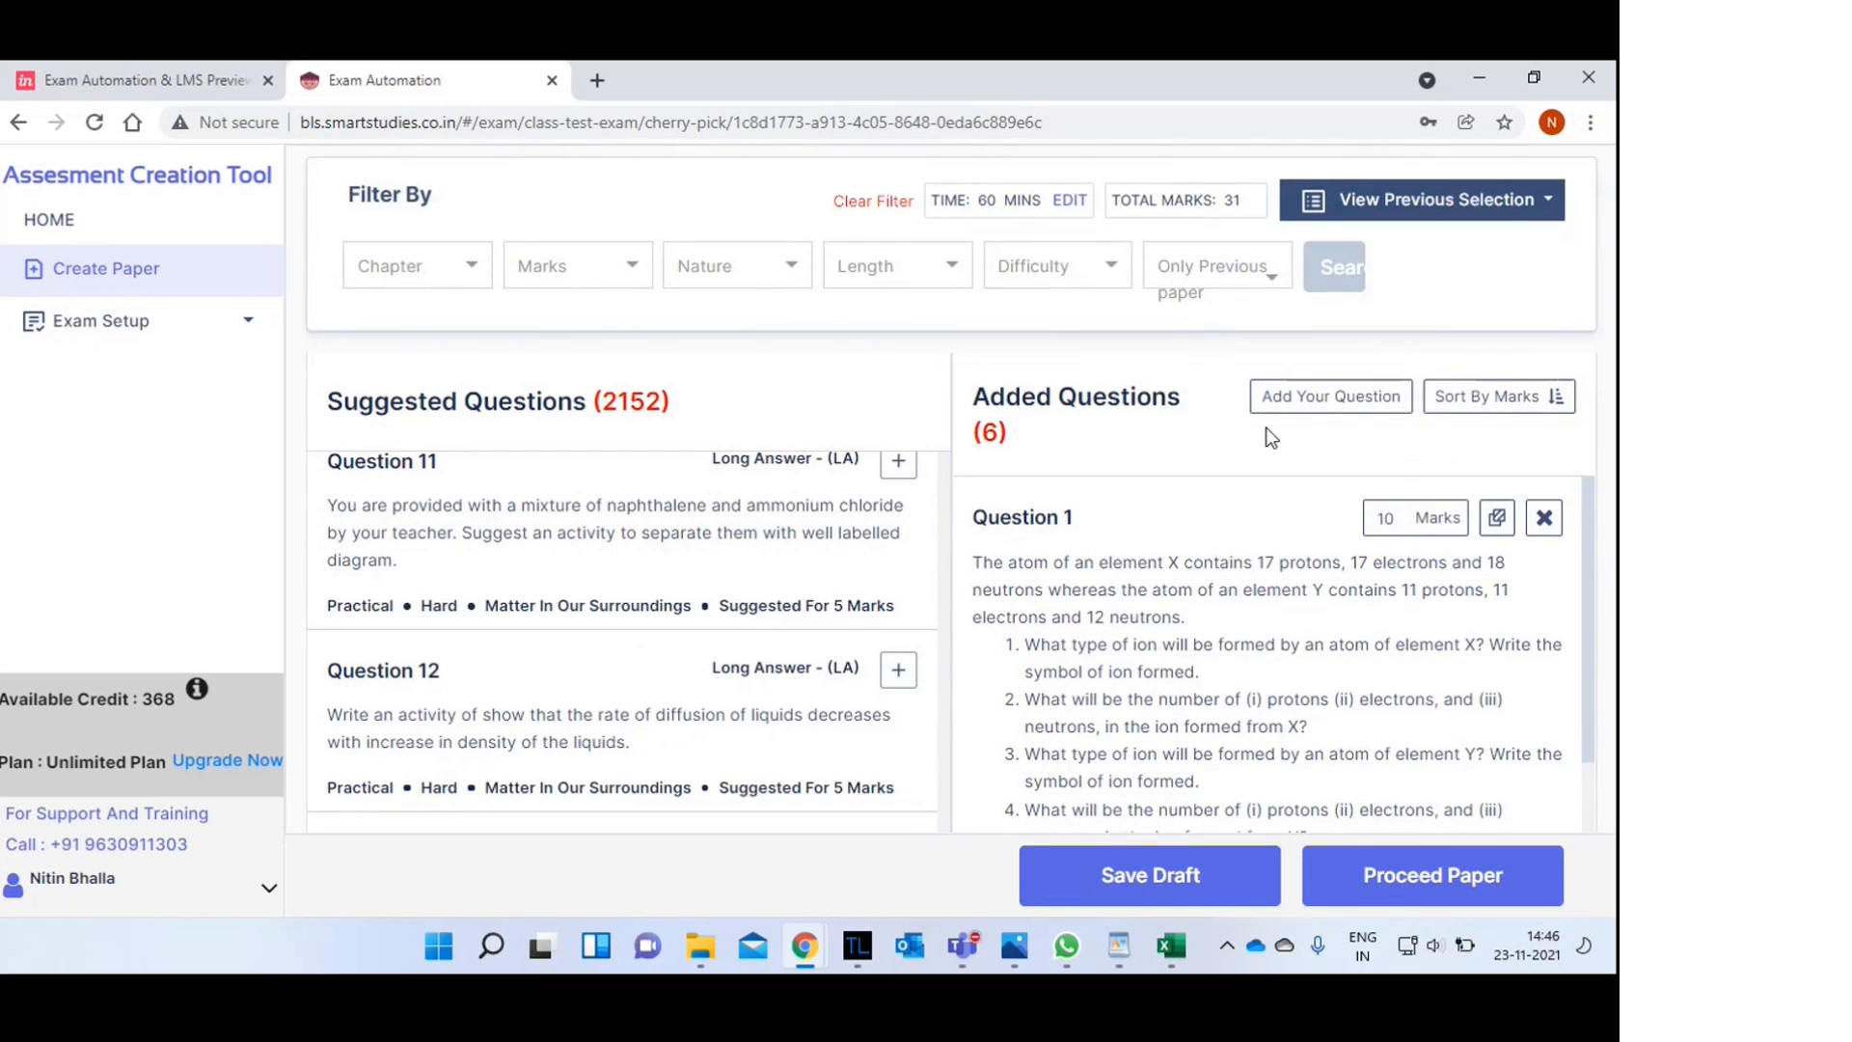
left_click(1335, 404)
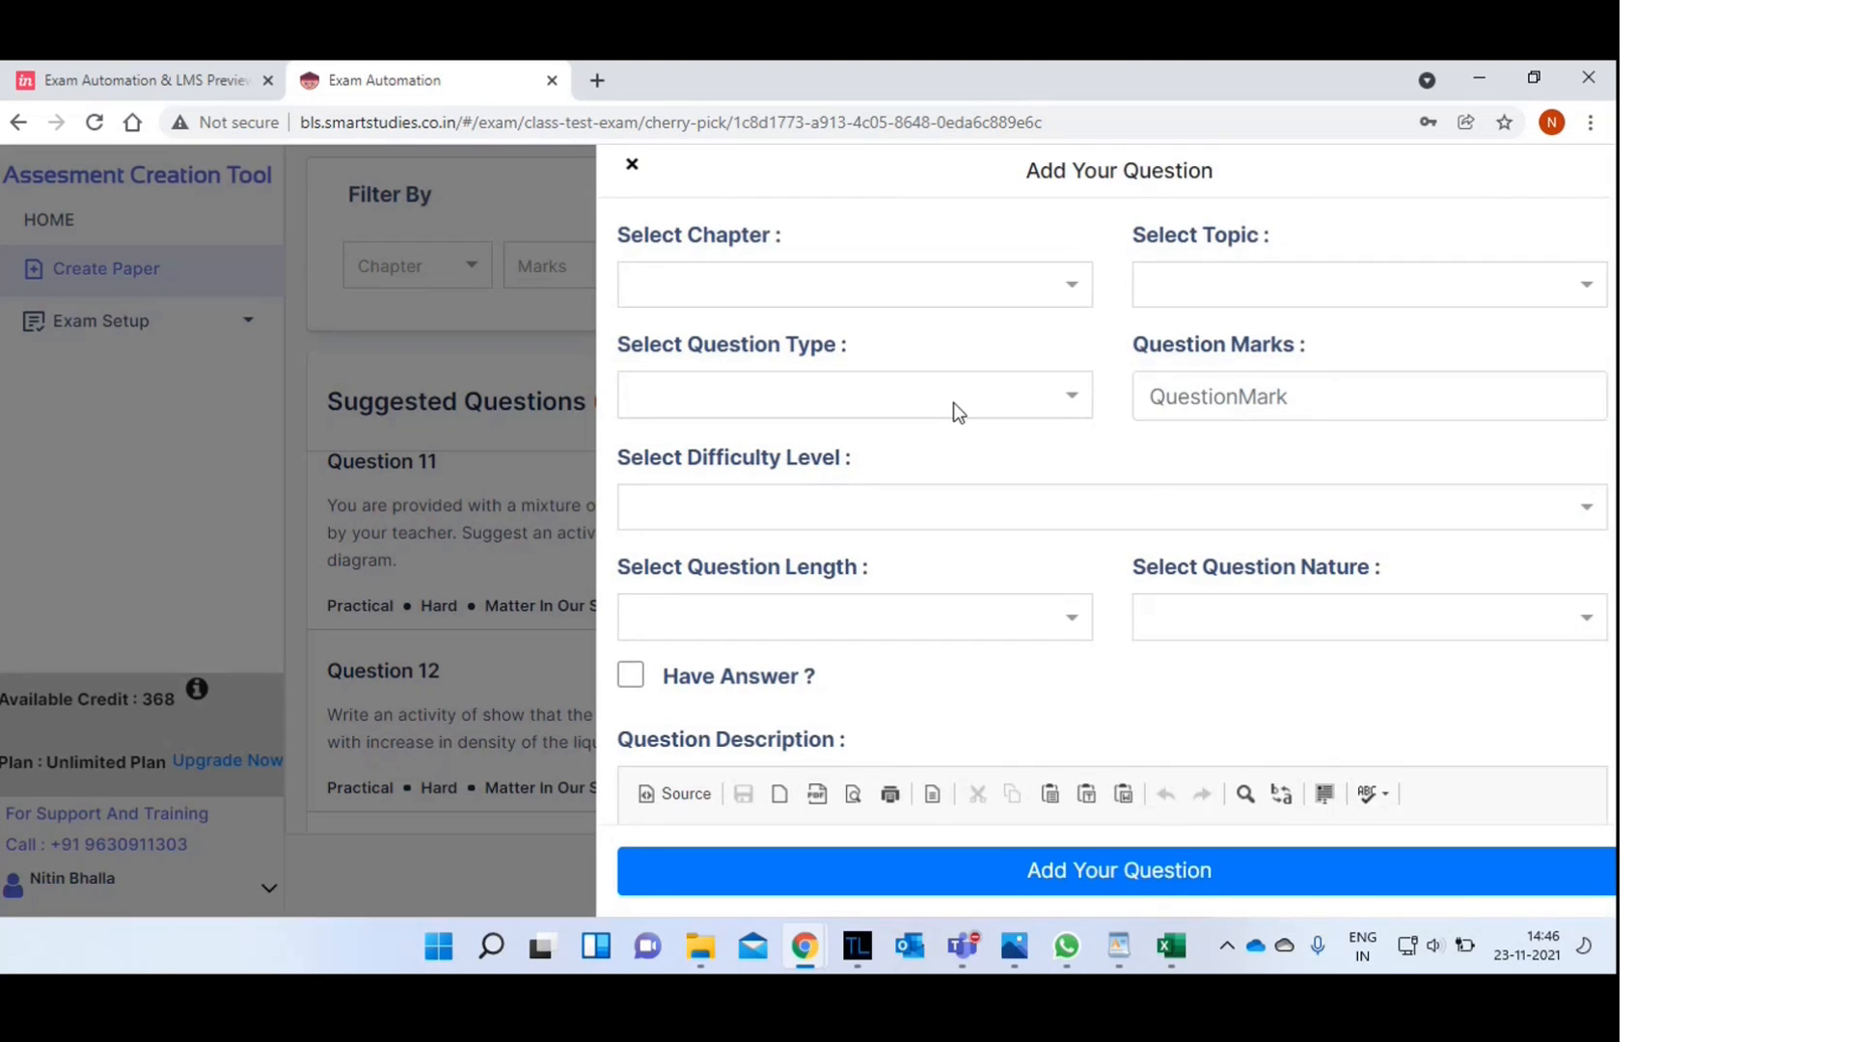
left_click(765, 302)
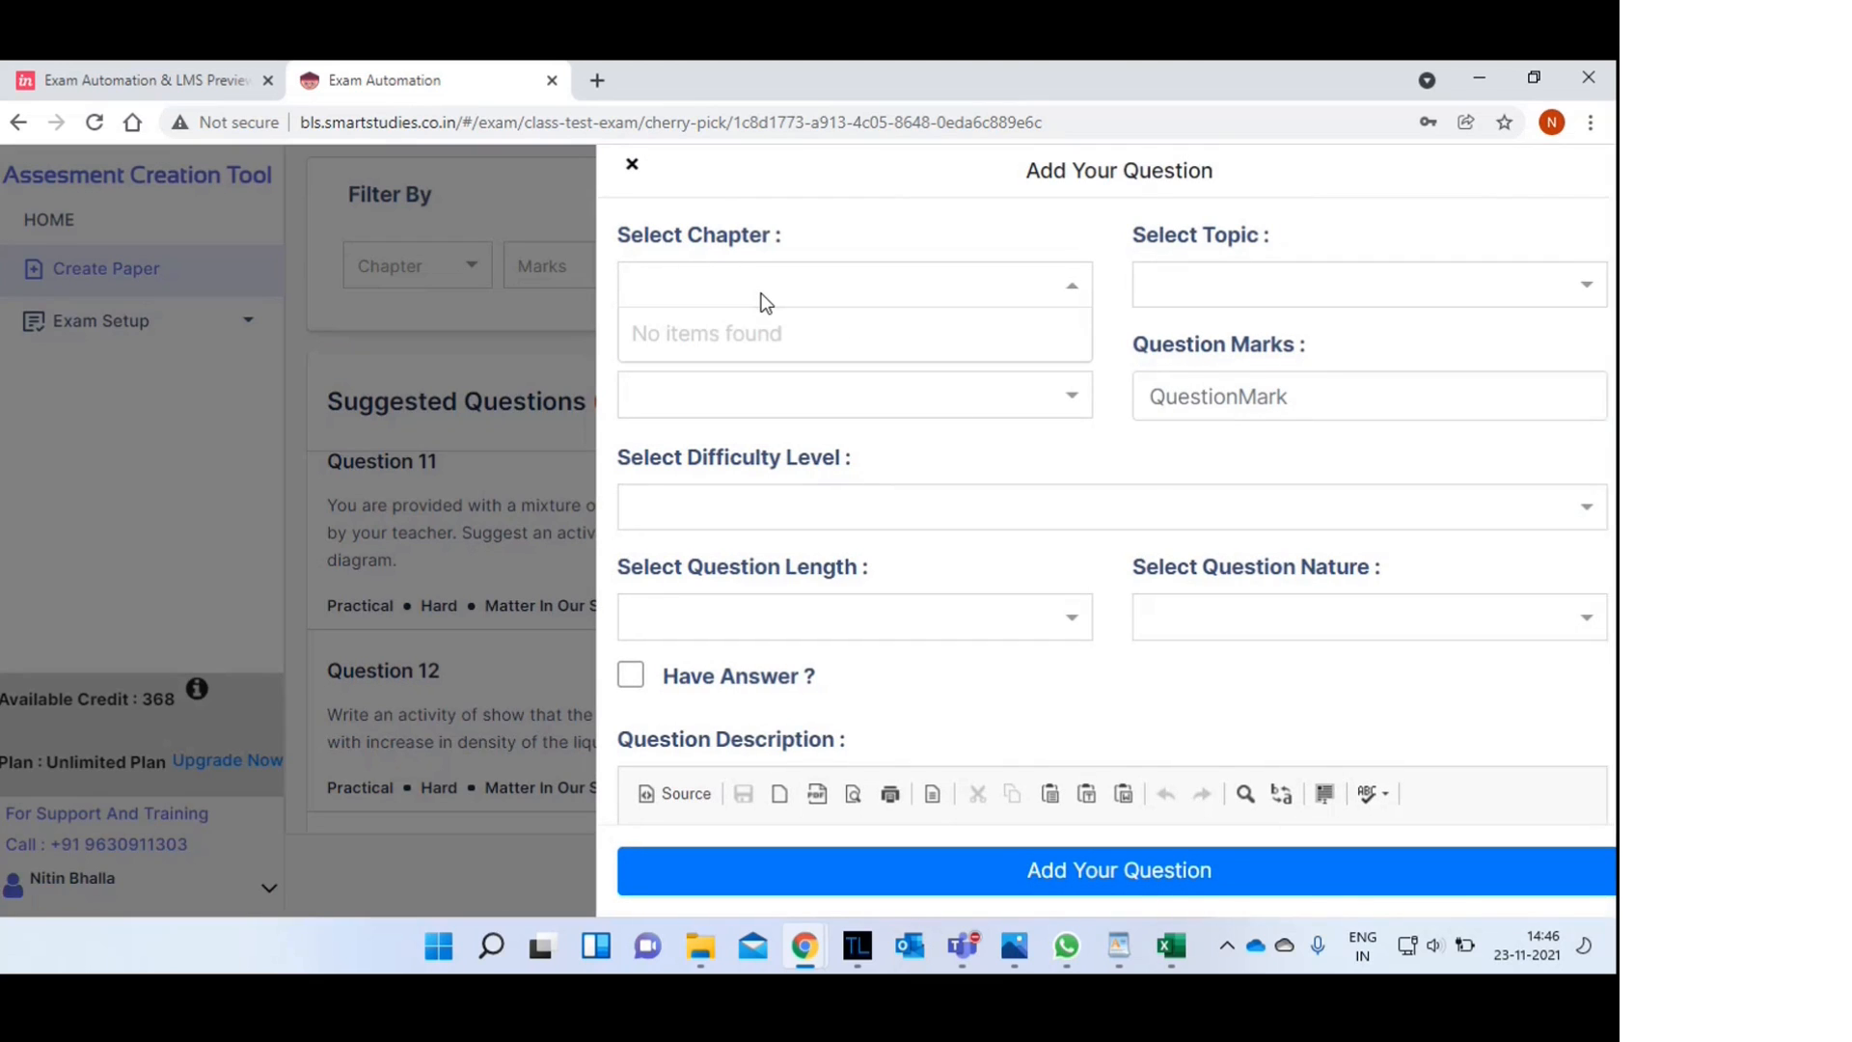
left_click(1162, 290)
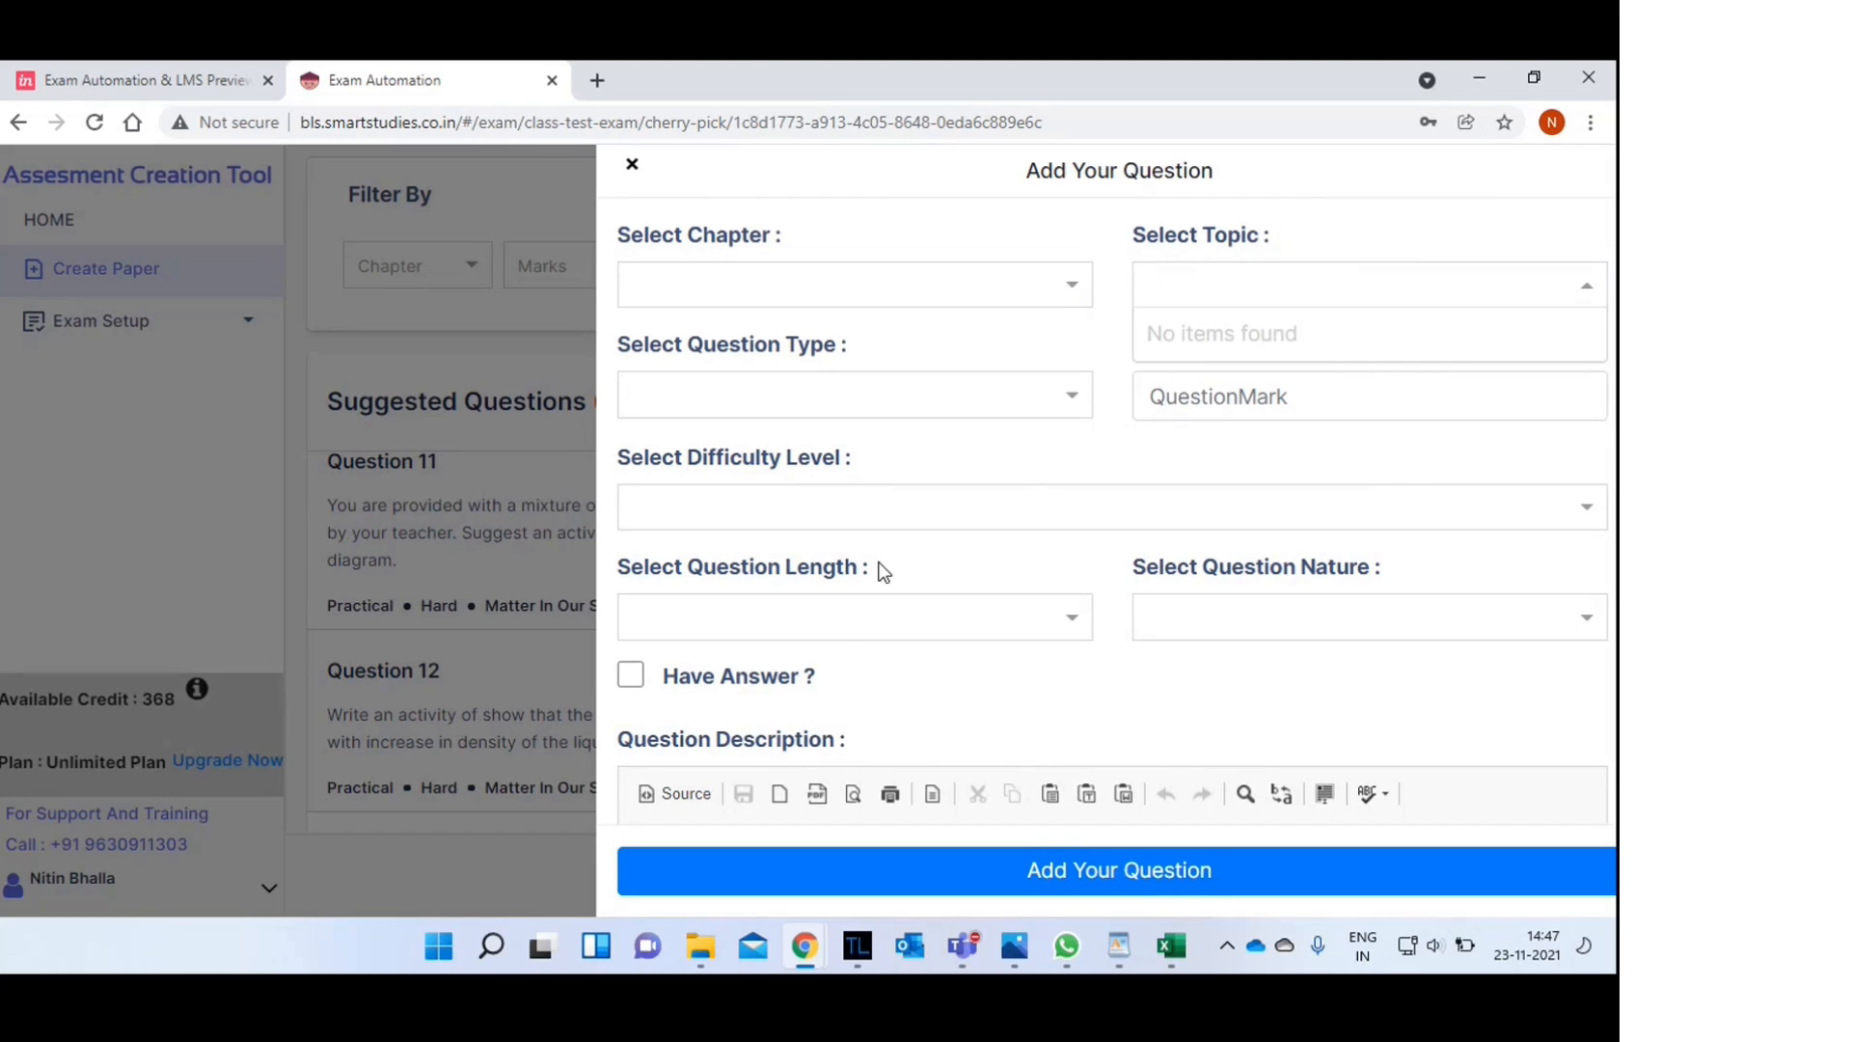
left_click(1294, 633)
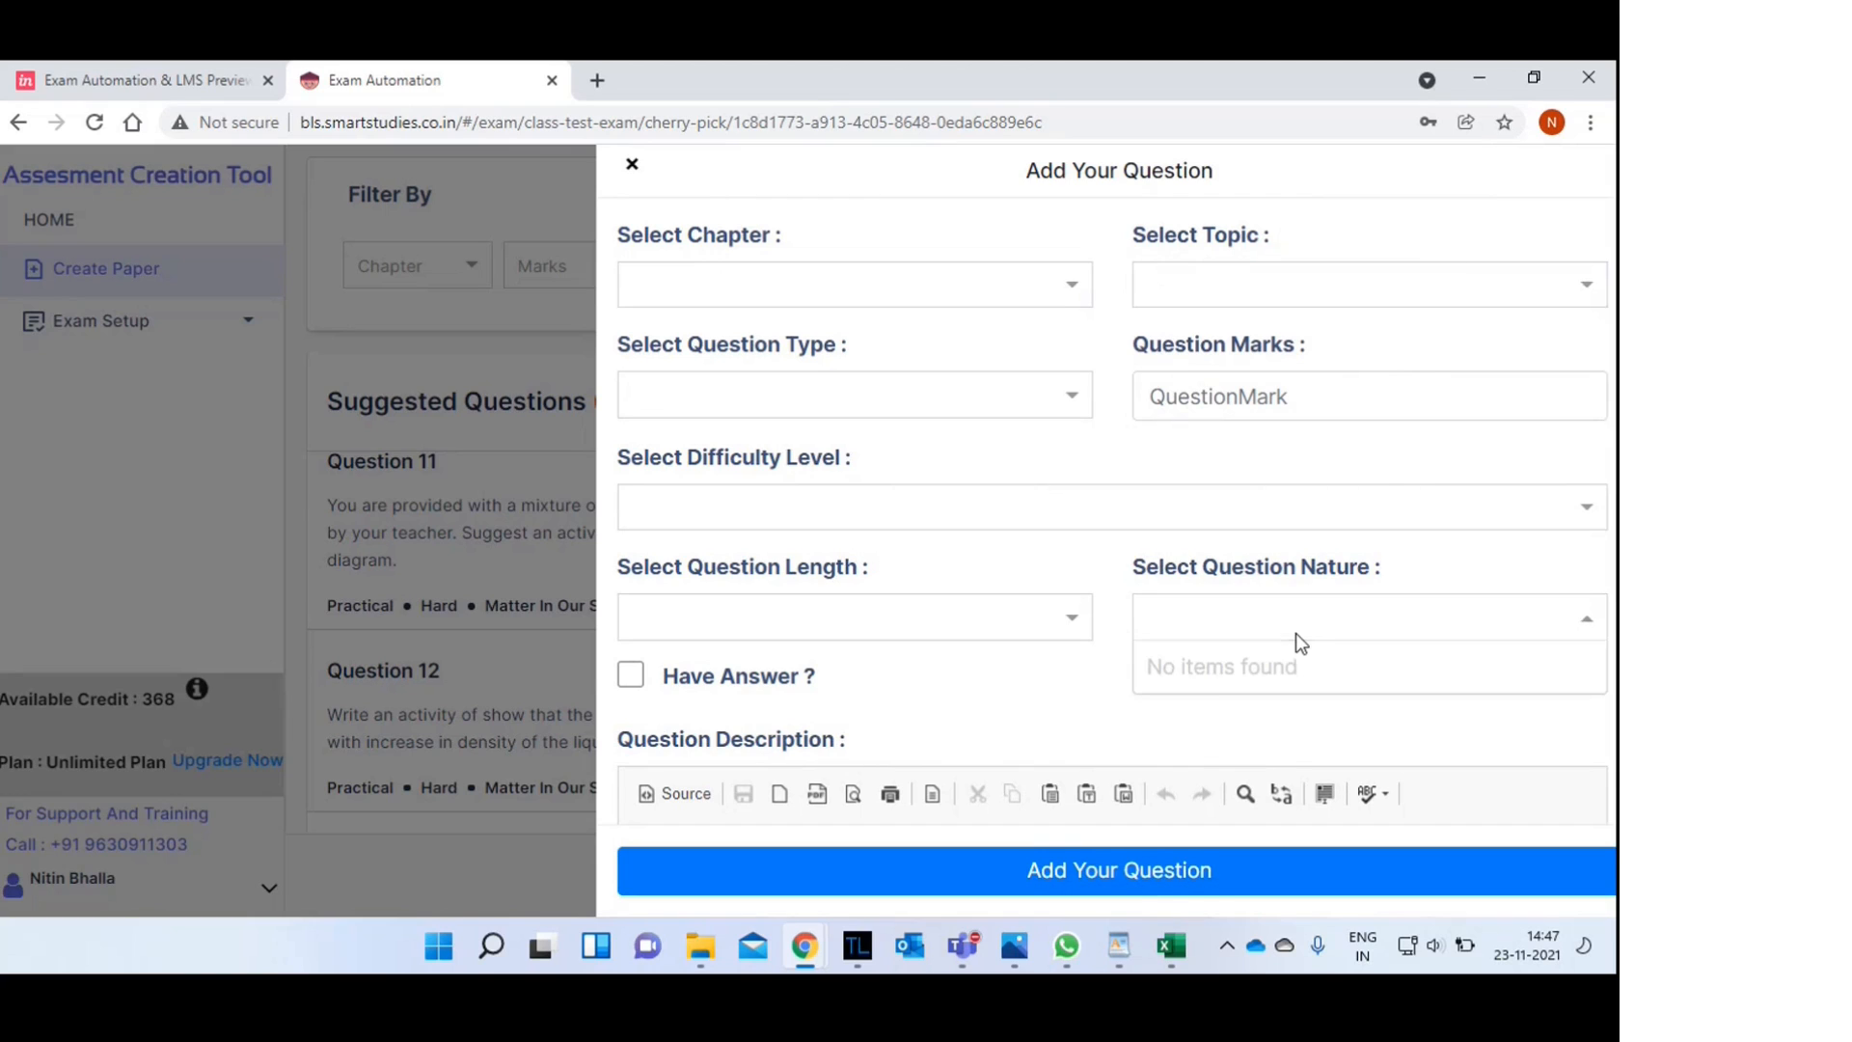
left_click(1010, 754)
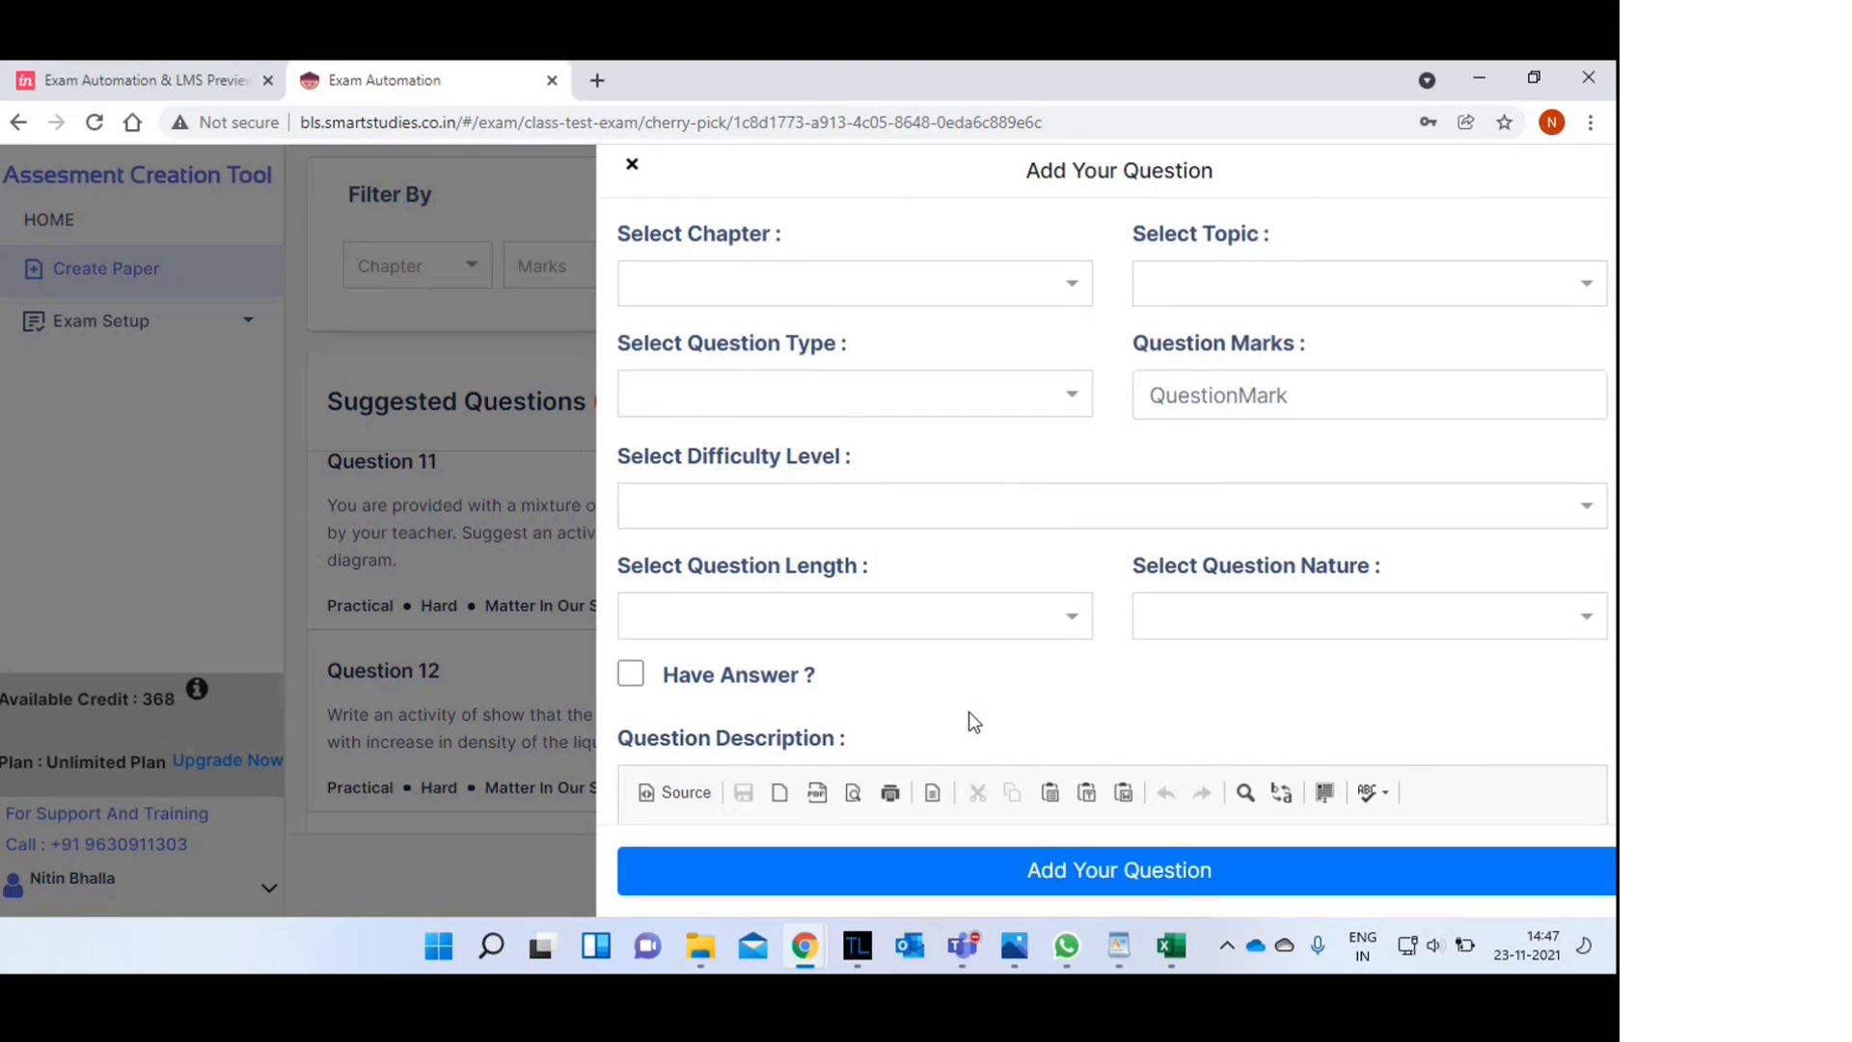
scroll(973, 719, "down", 4)
scroll(972, 712, "down", 1)
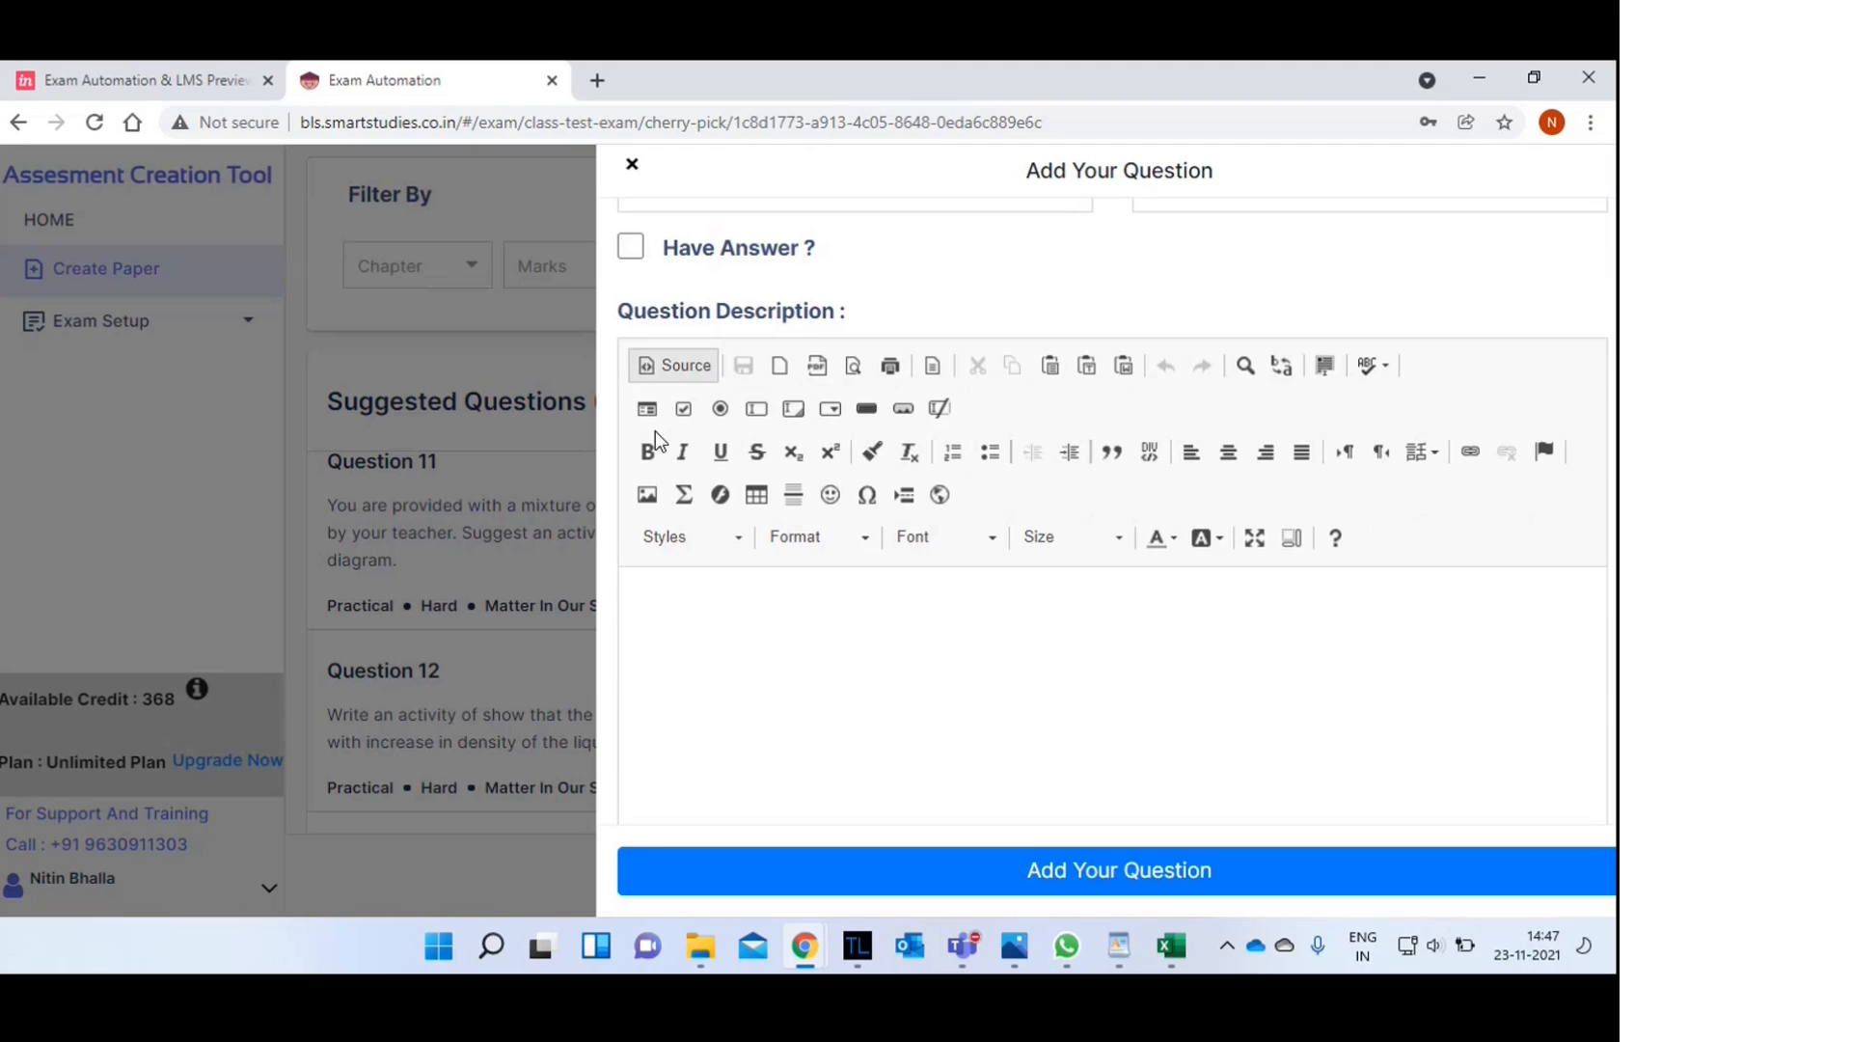
- Mark the custom question as having an answer and try out sample text in its description
left_click(629, 257)
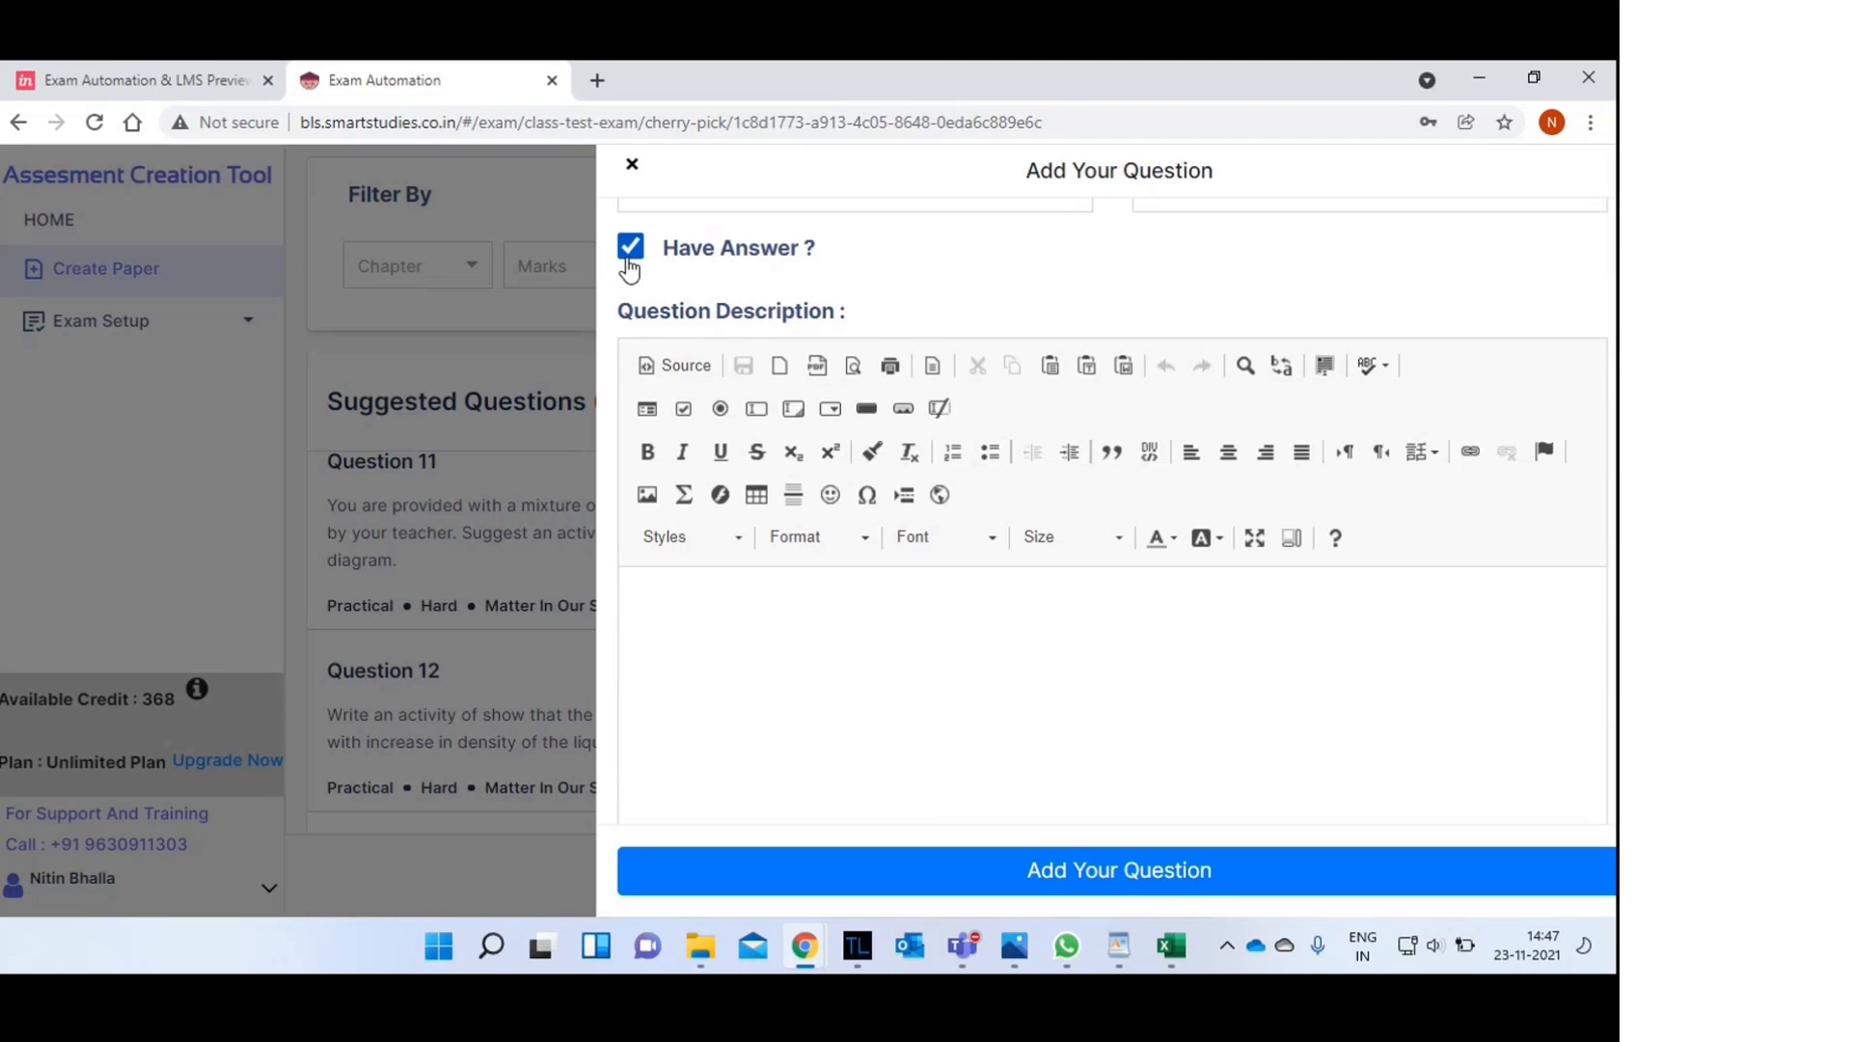
left_click(745, 641)
type("ghhgh")
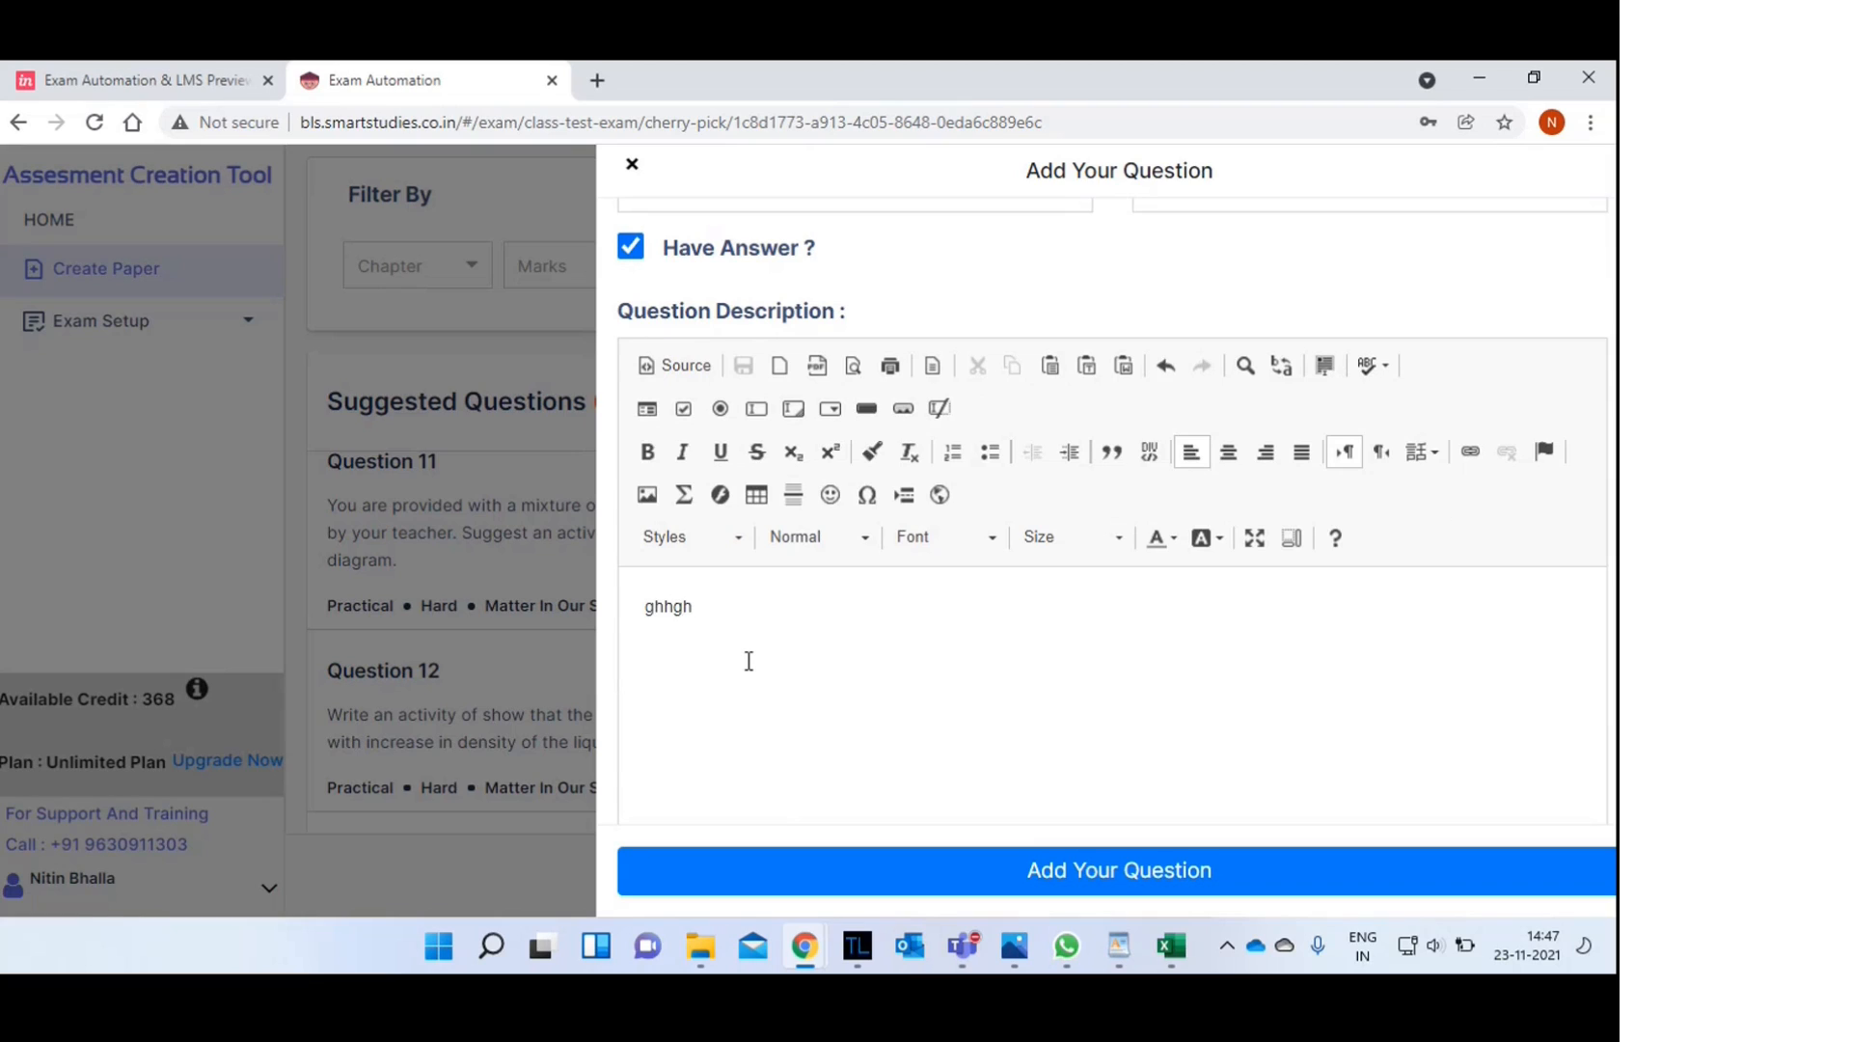
key("BackSpace")
key("BackSpace")
key("BackSpace")
key("BackSpace")
- Insert the quadratic formula x = {-b \pm \sqrt{b^2-4ac} \over 2a} into the question description and look through the available special characters
left_click(697, 501)
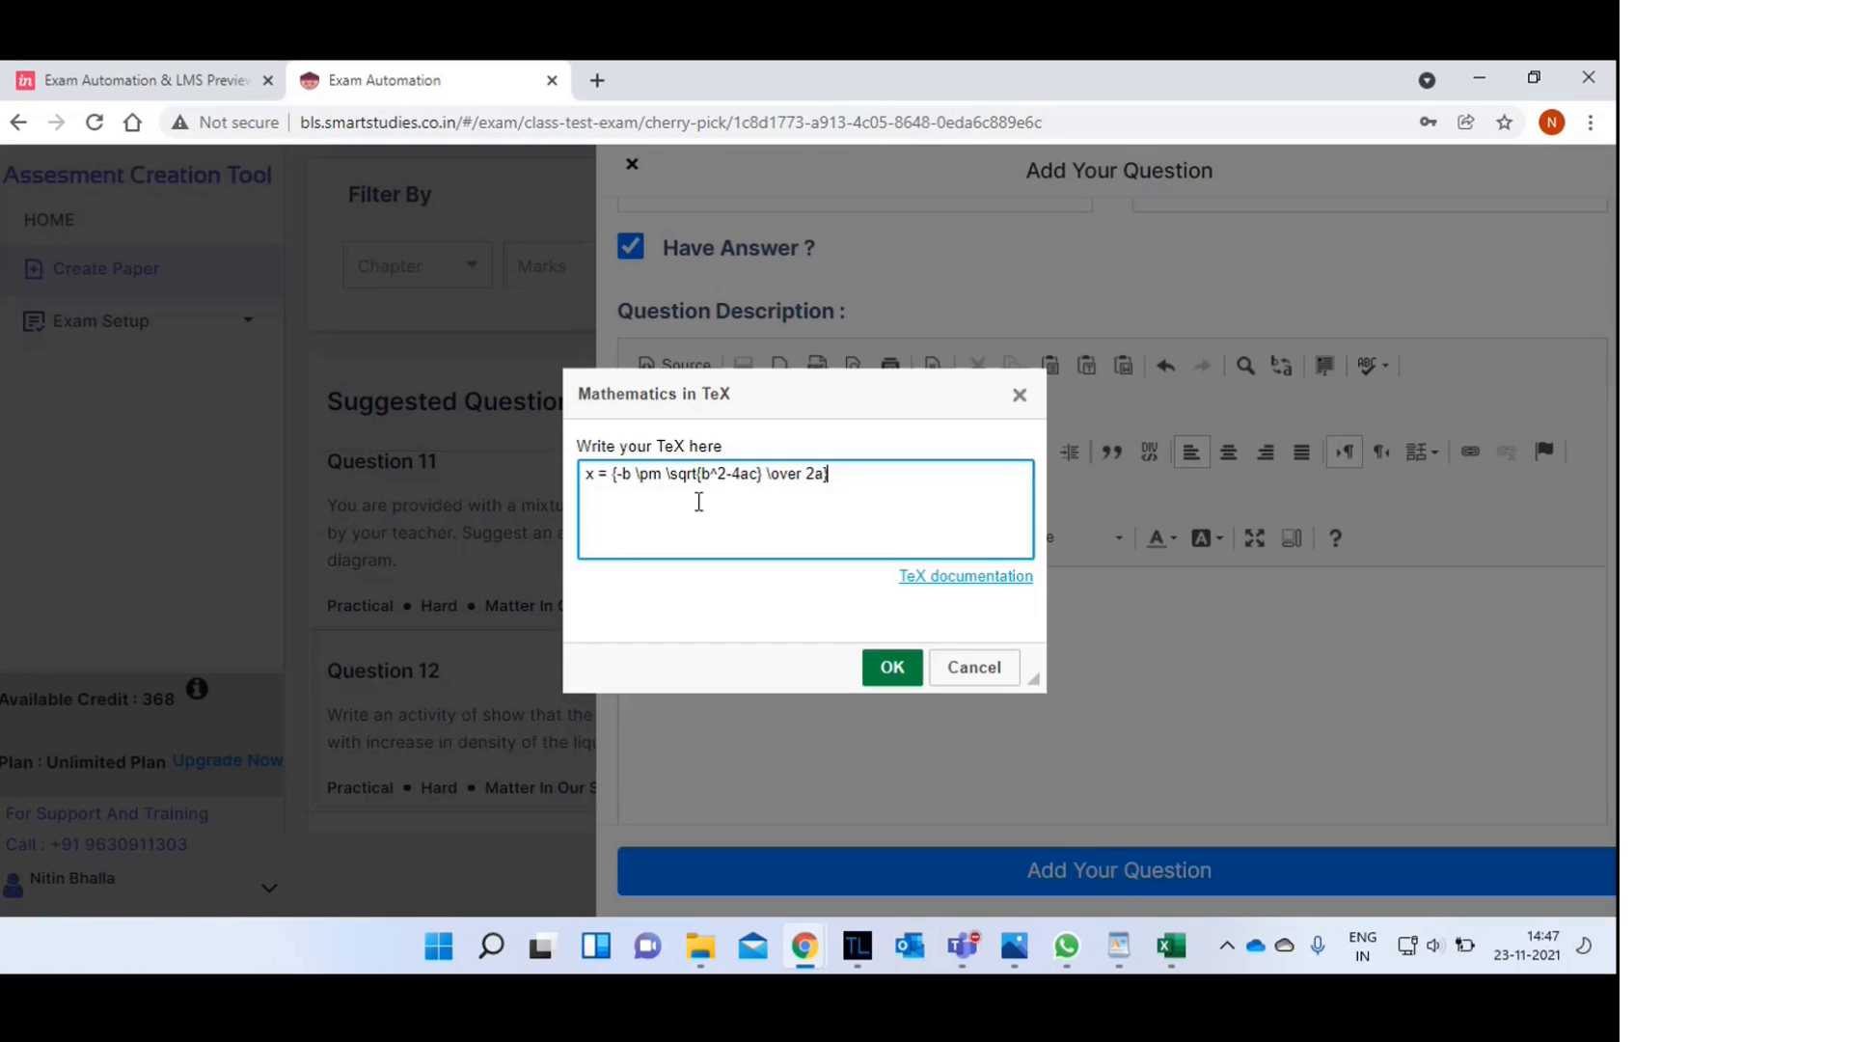
left_click(879, 685)
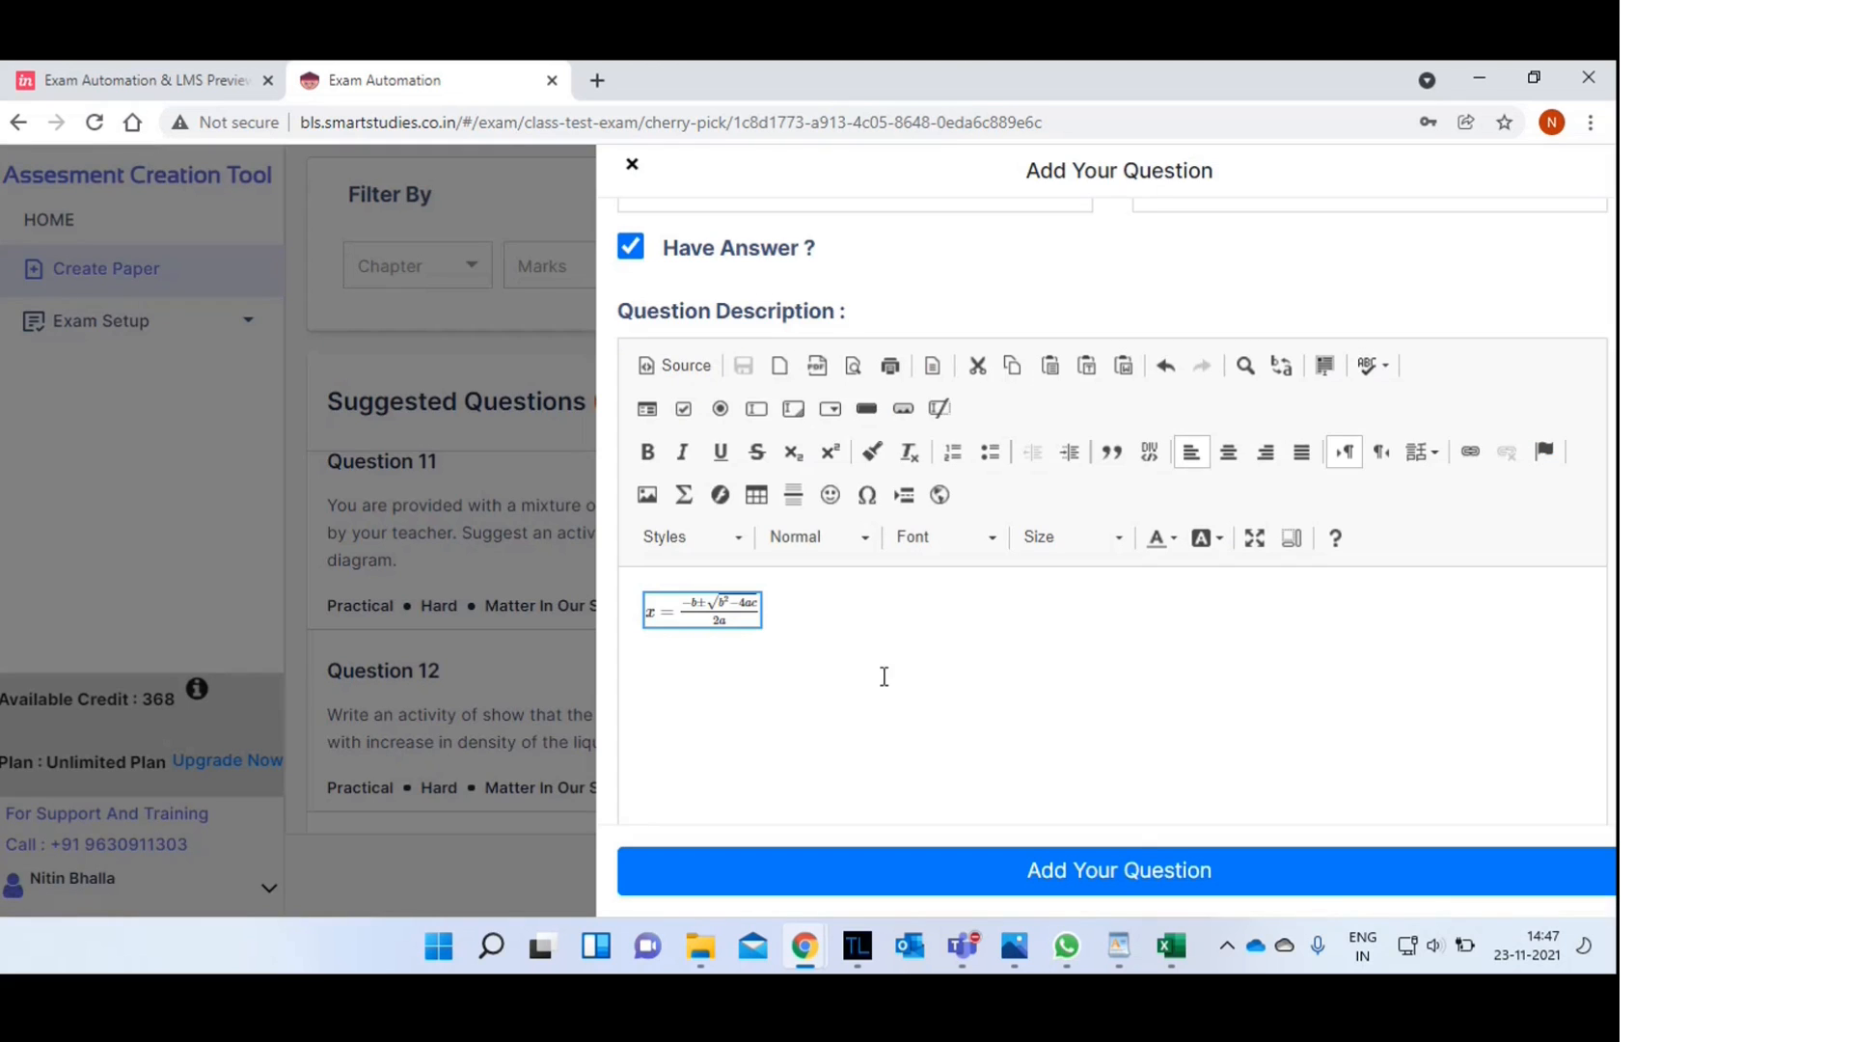
left_click(868, 494)
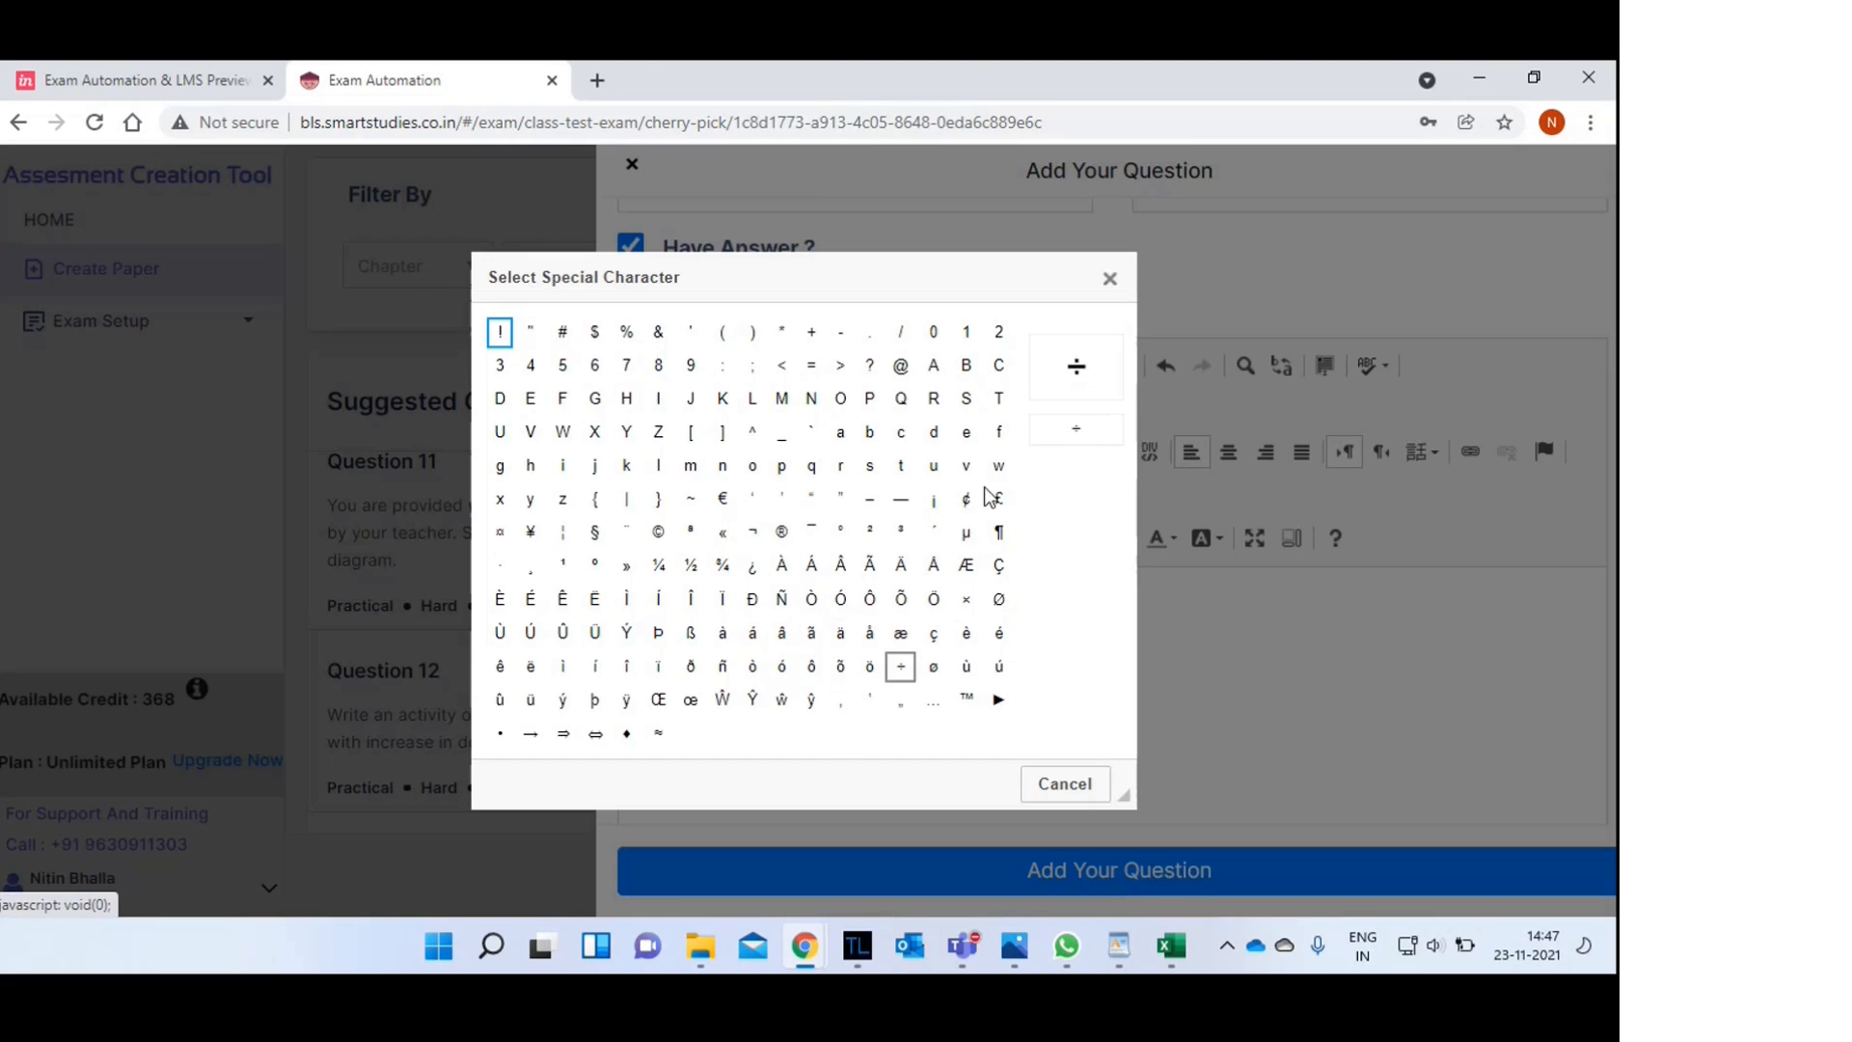
left_click(1110, 279)
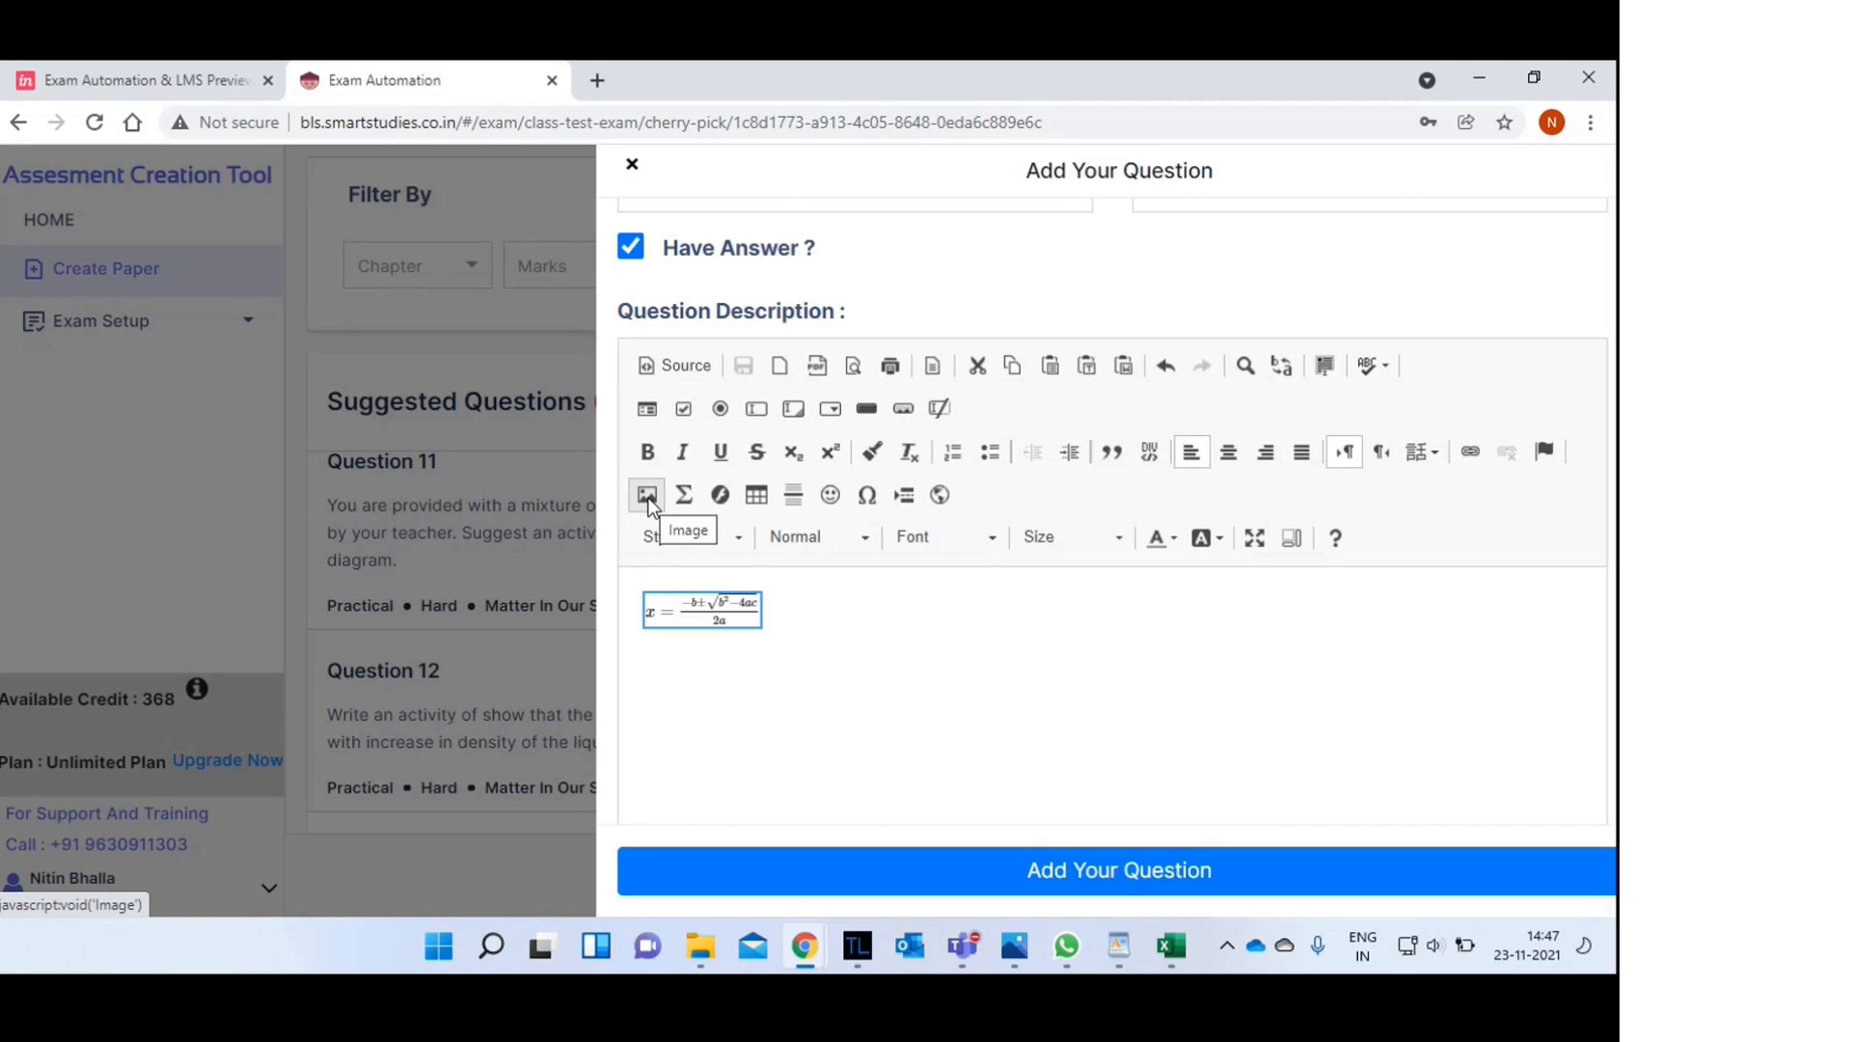
left_click(845, 672)
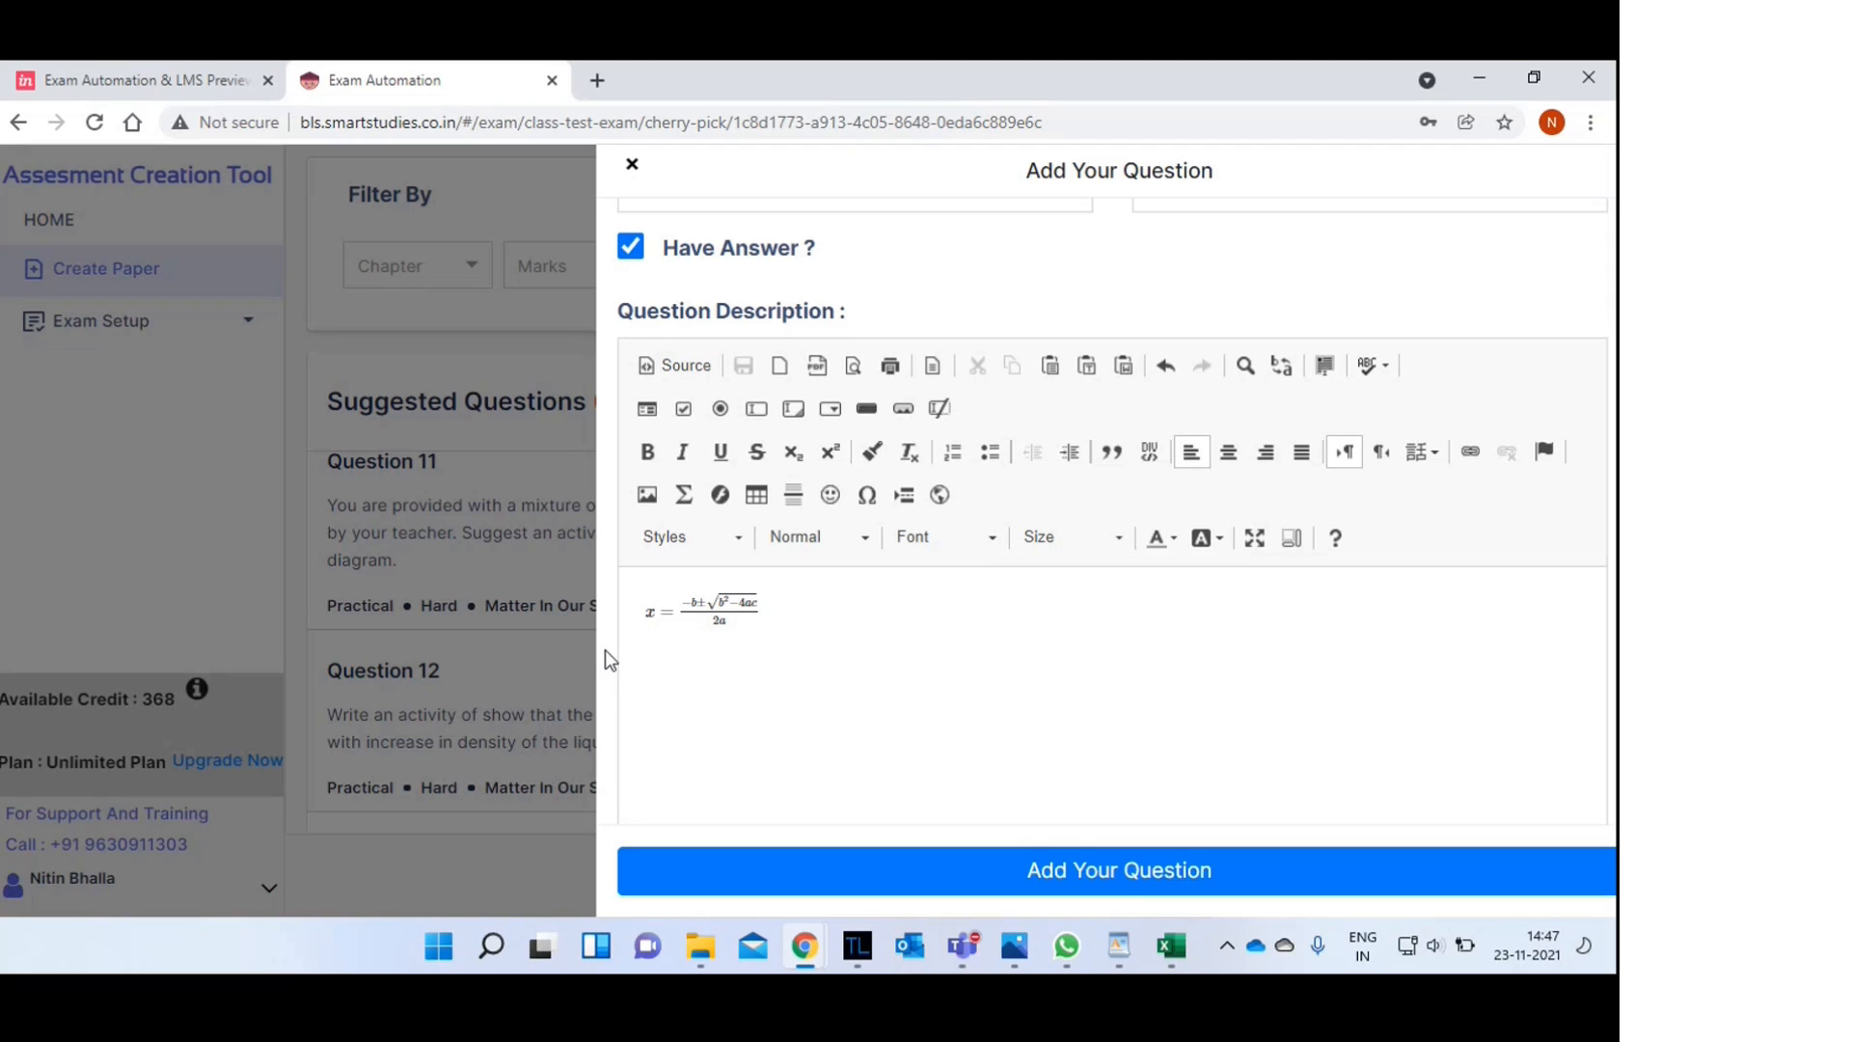
- View the custom question's answer editor and close the form without adding the question
scroll(605, 650, "down", 3)
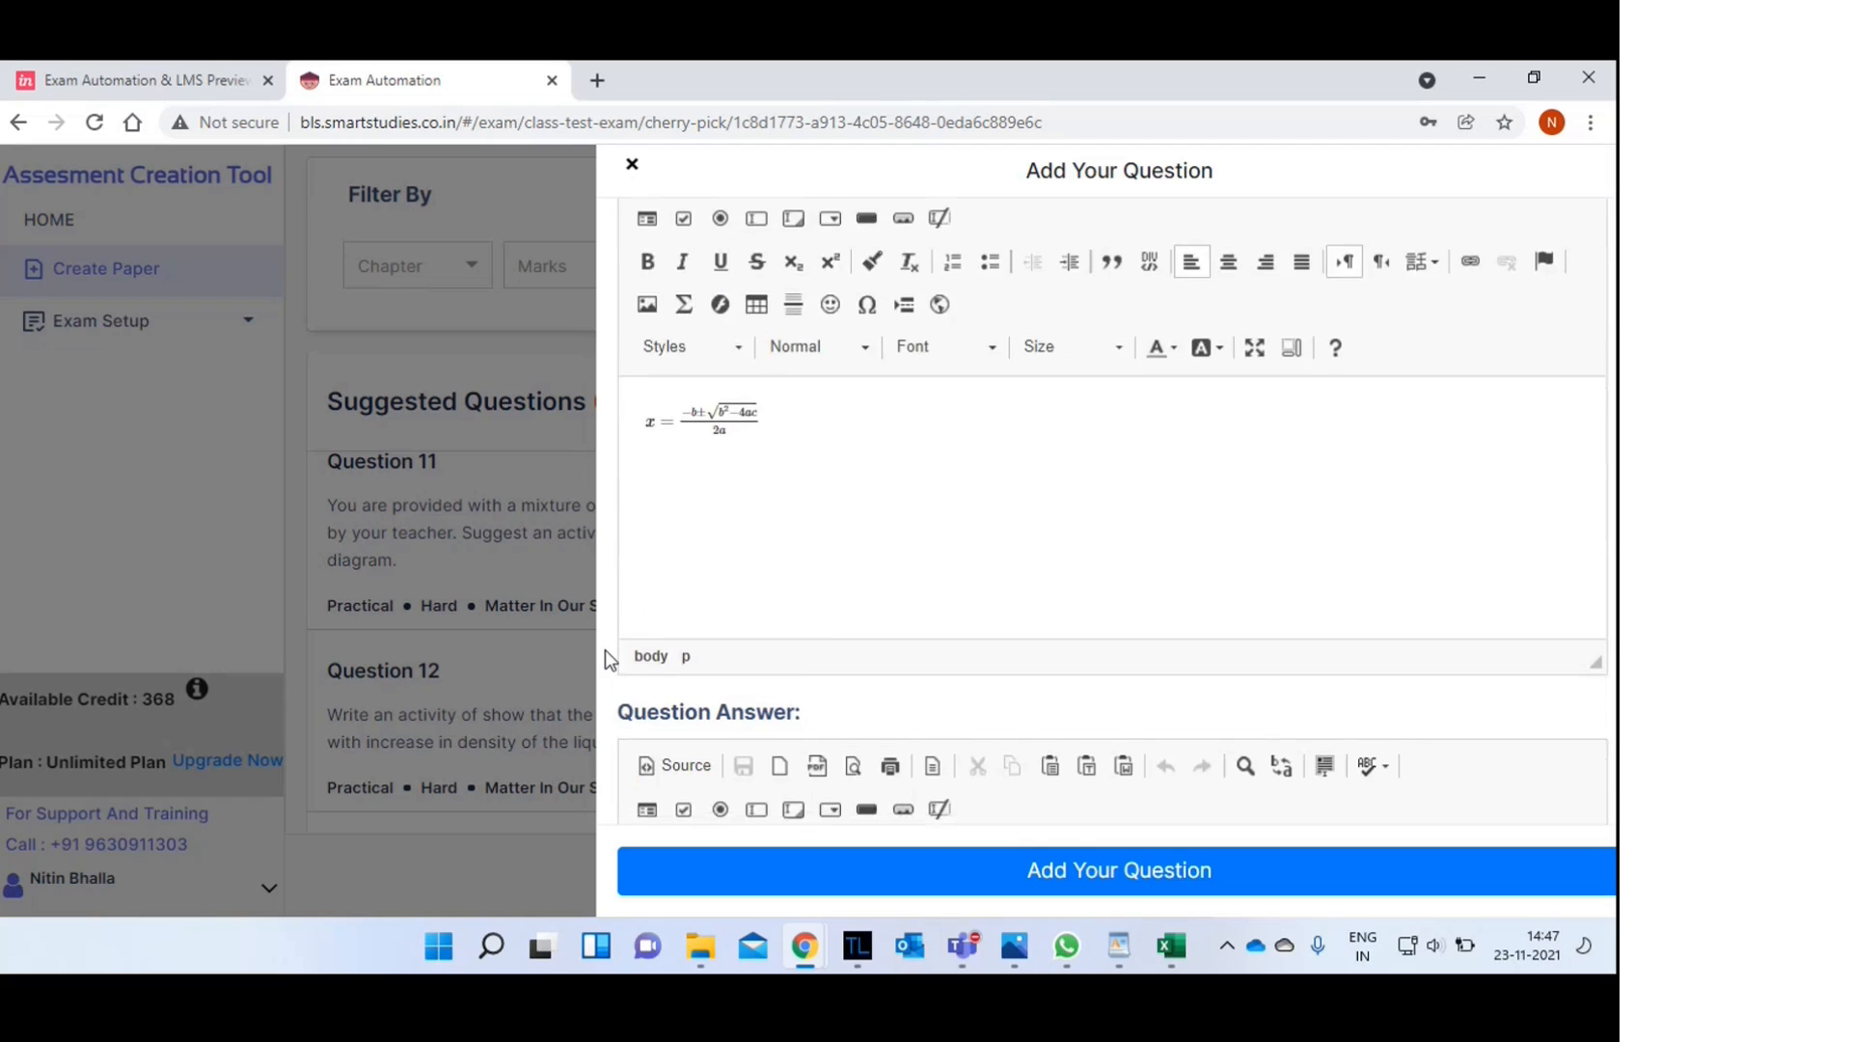
scroll(605, 650, "down", 4)
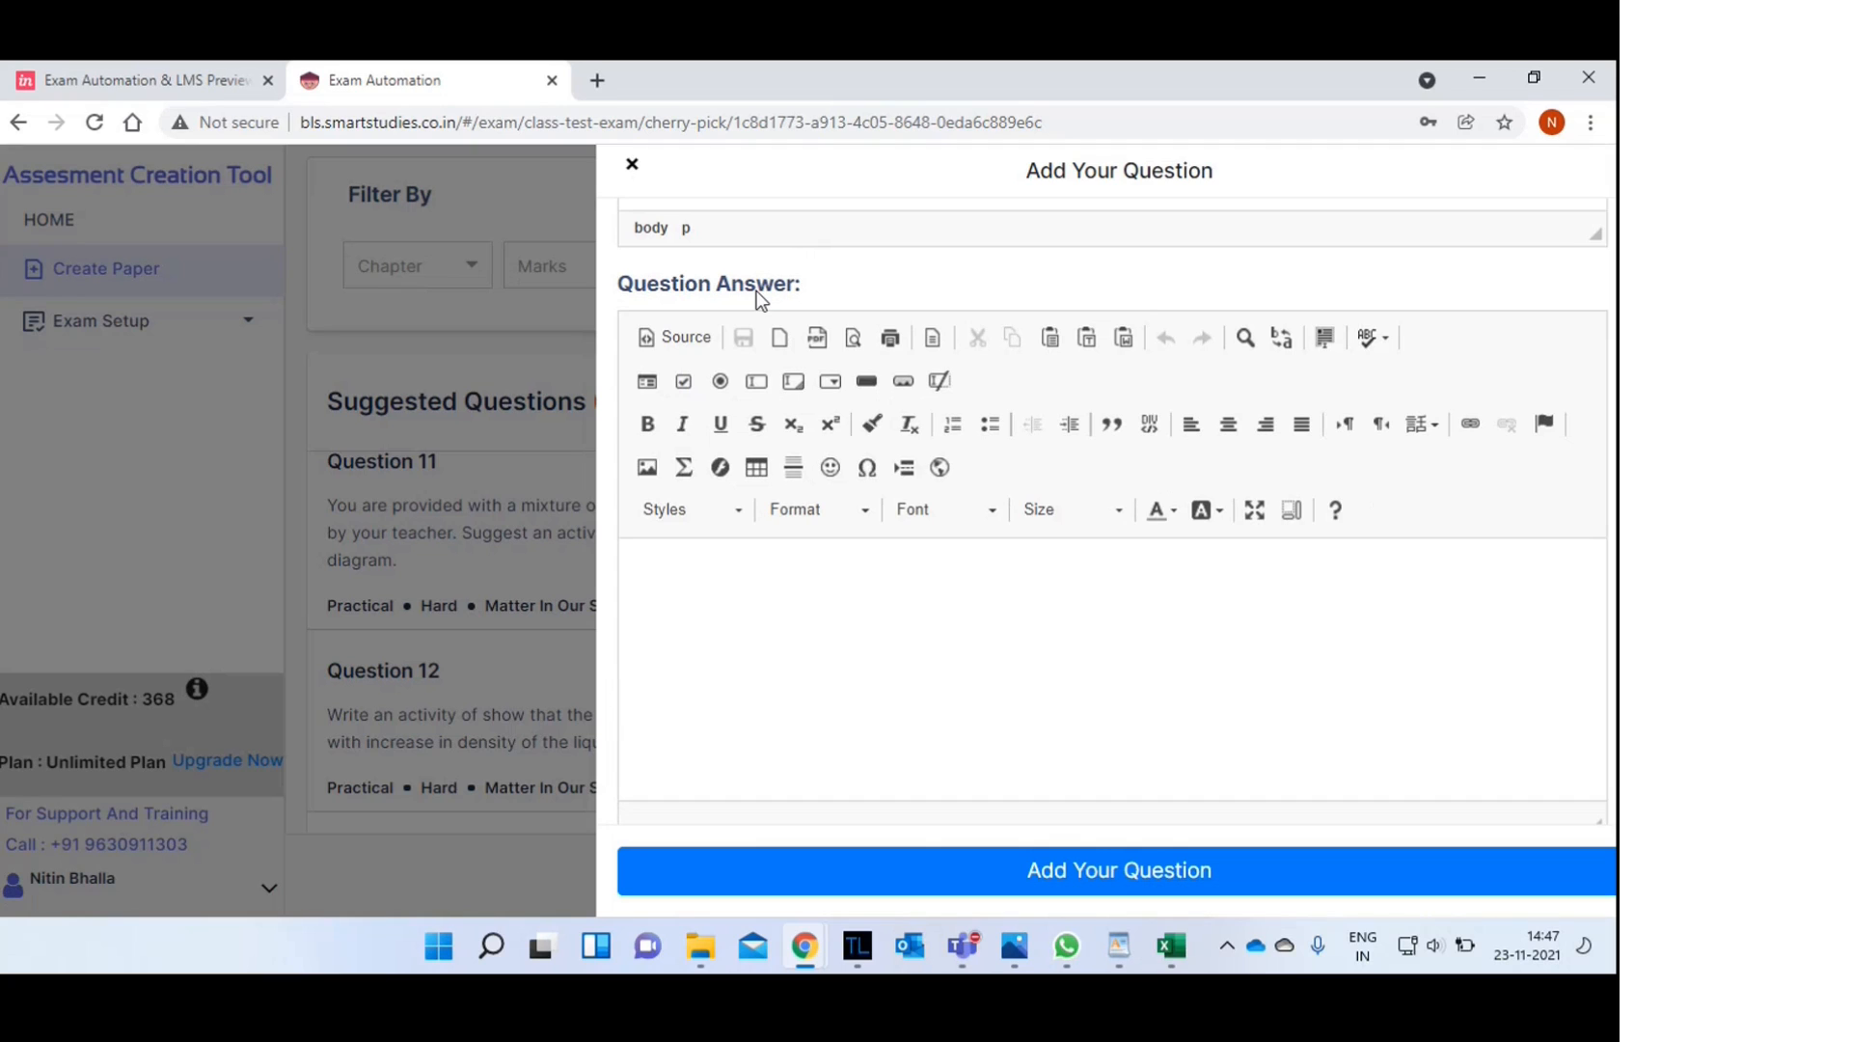
left_click(717, 606)
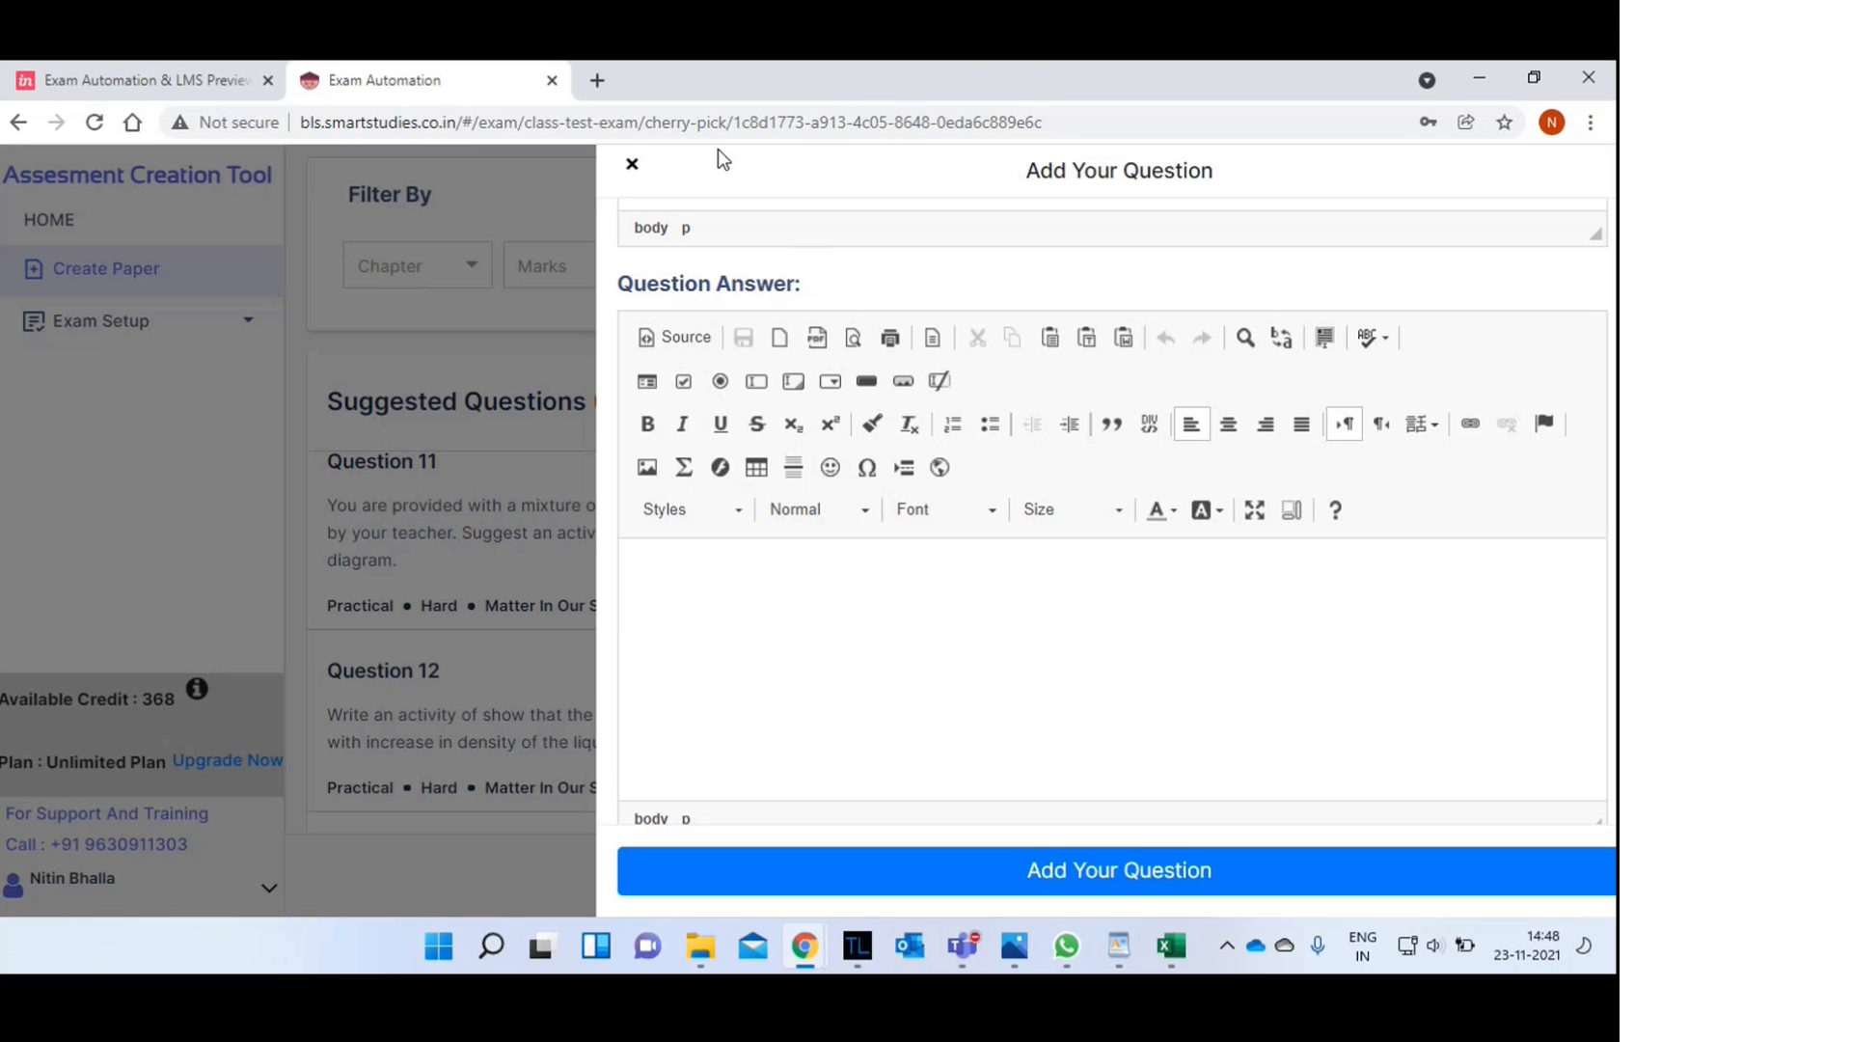
left_click(632, 164)
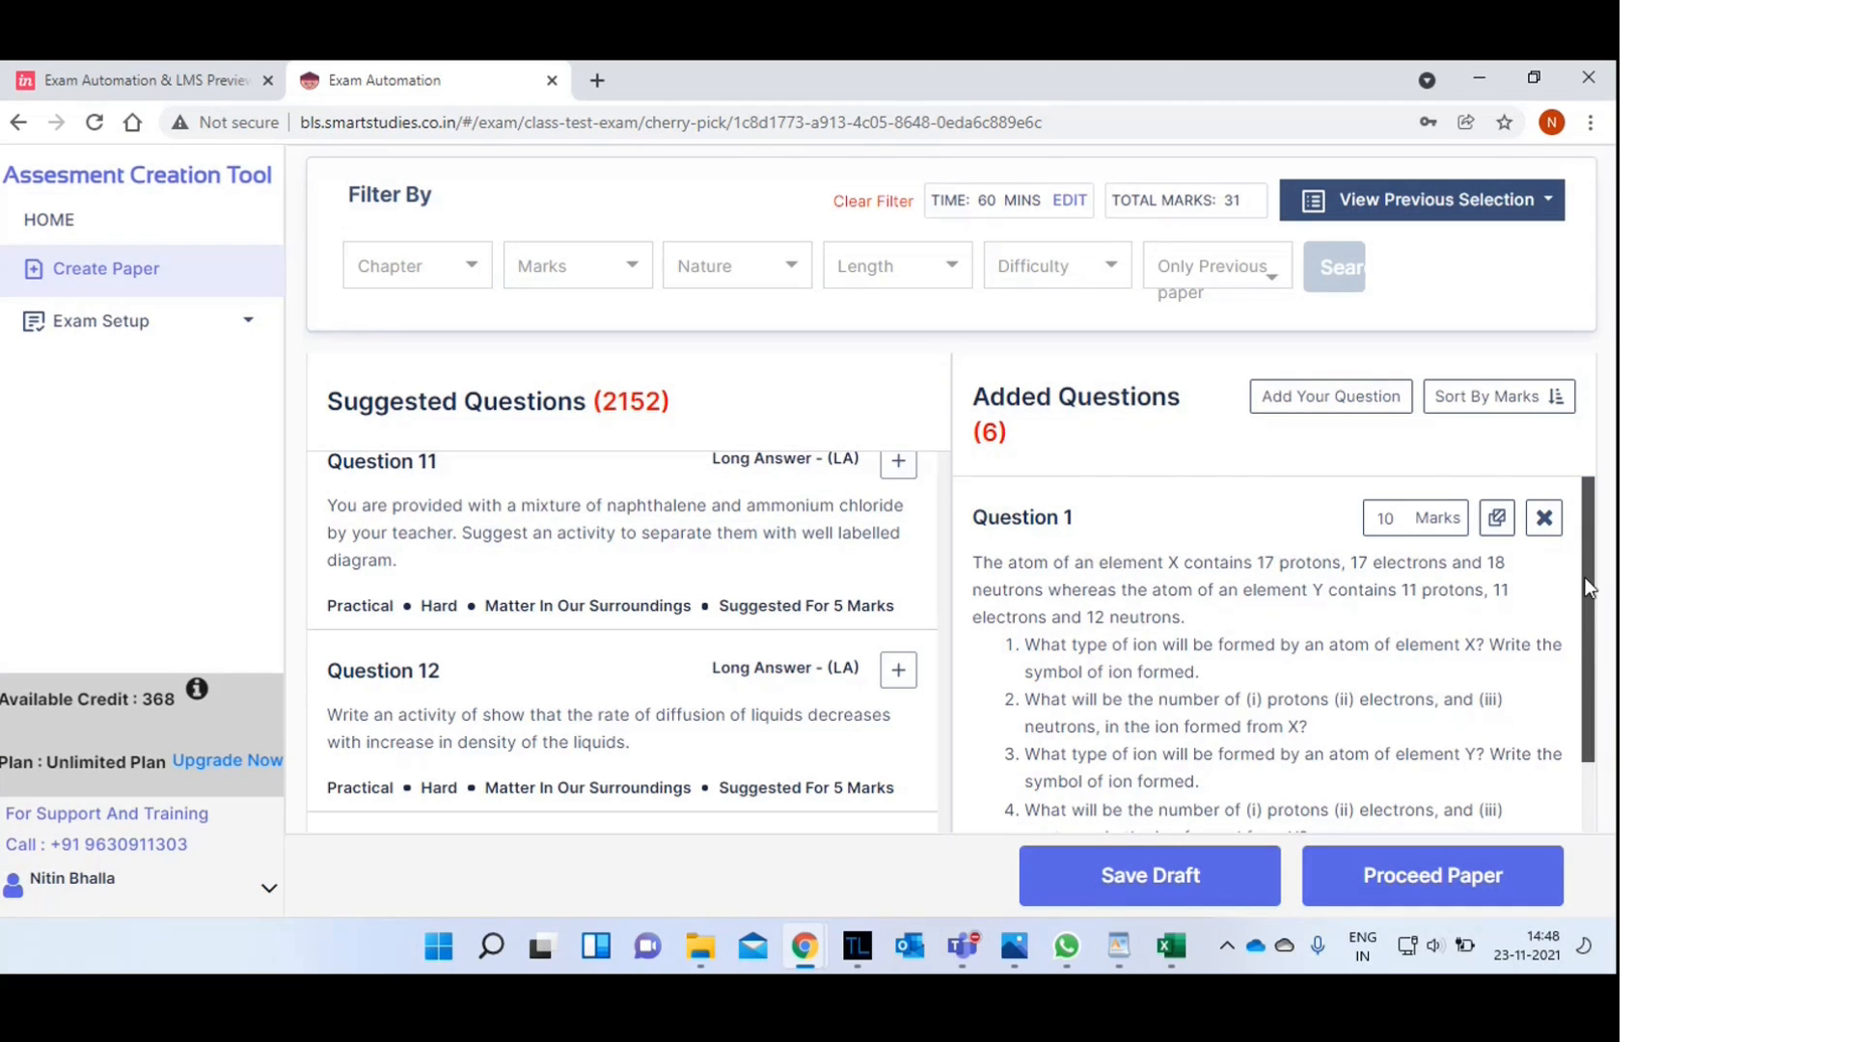
- Set the exam time to 35 minutes and proceed with the paper to its instructions
left_click_drag(1584, 577, 1582, 651)
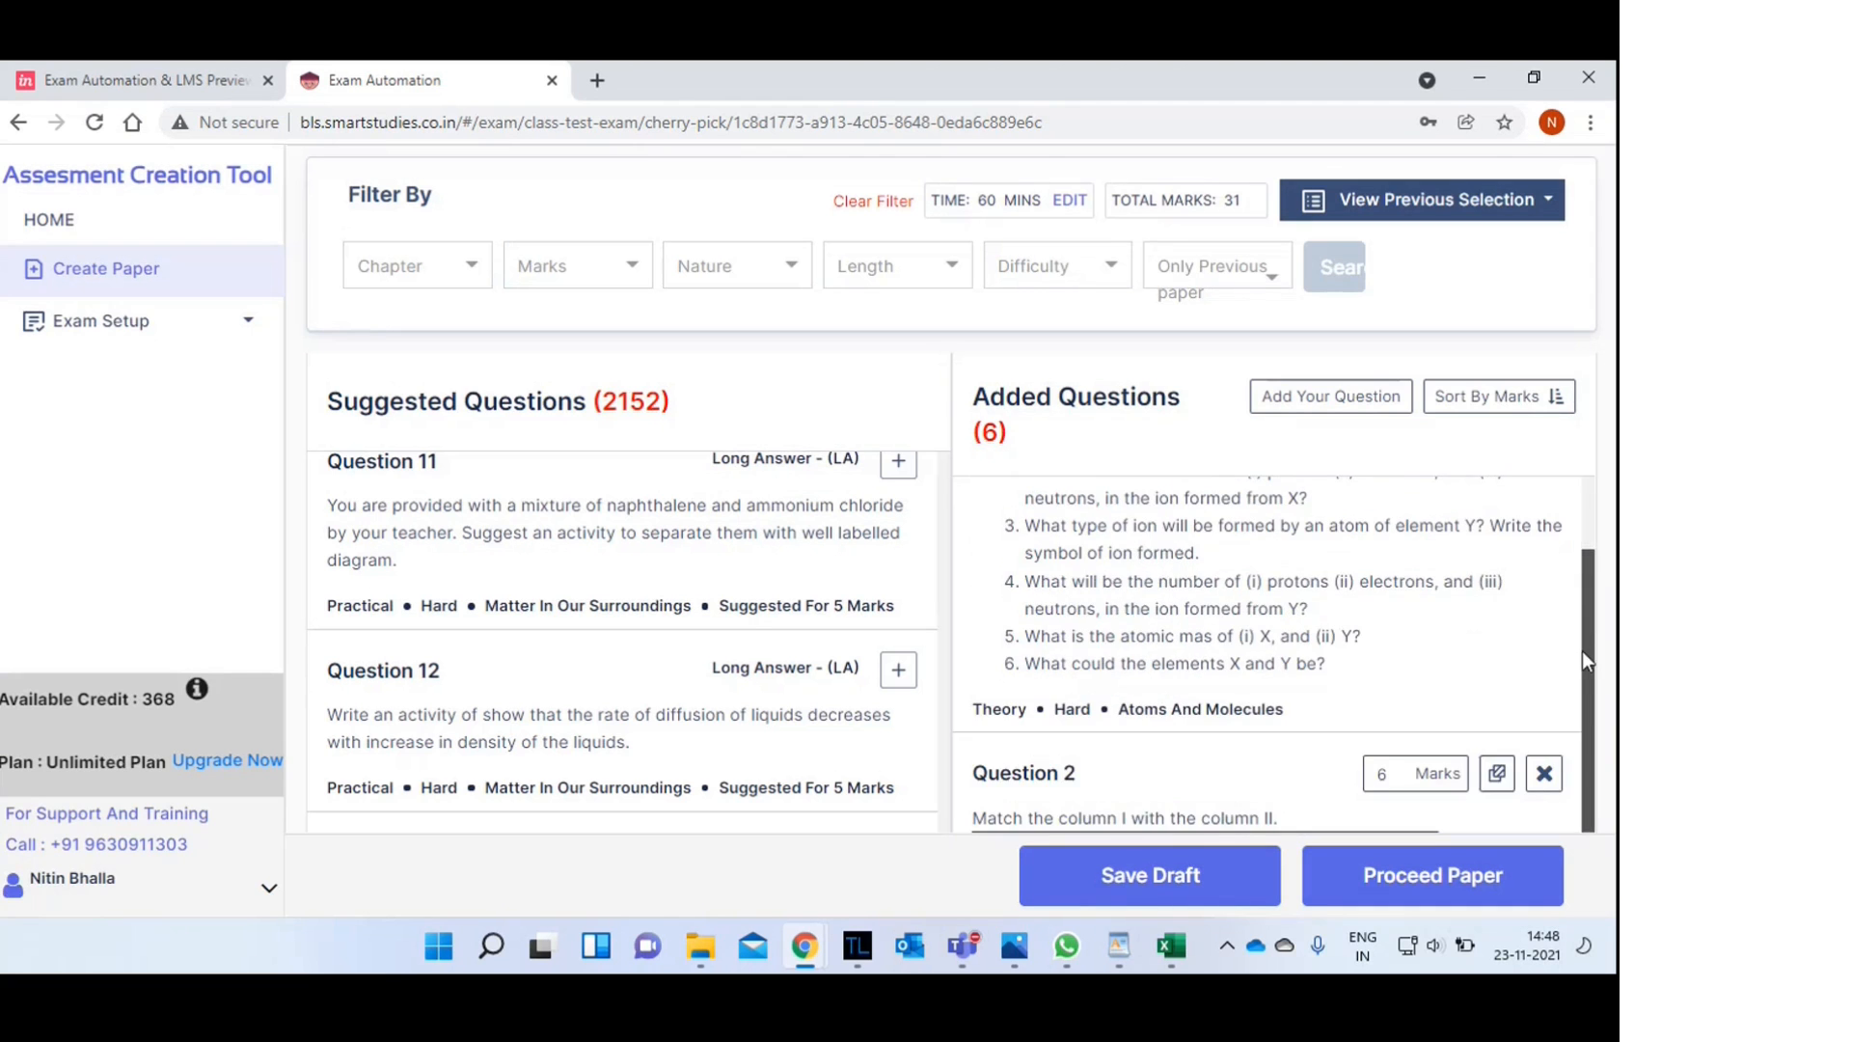
left_click(1461, 869)
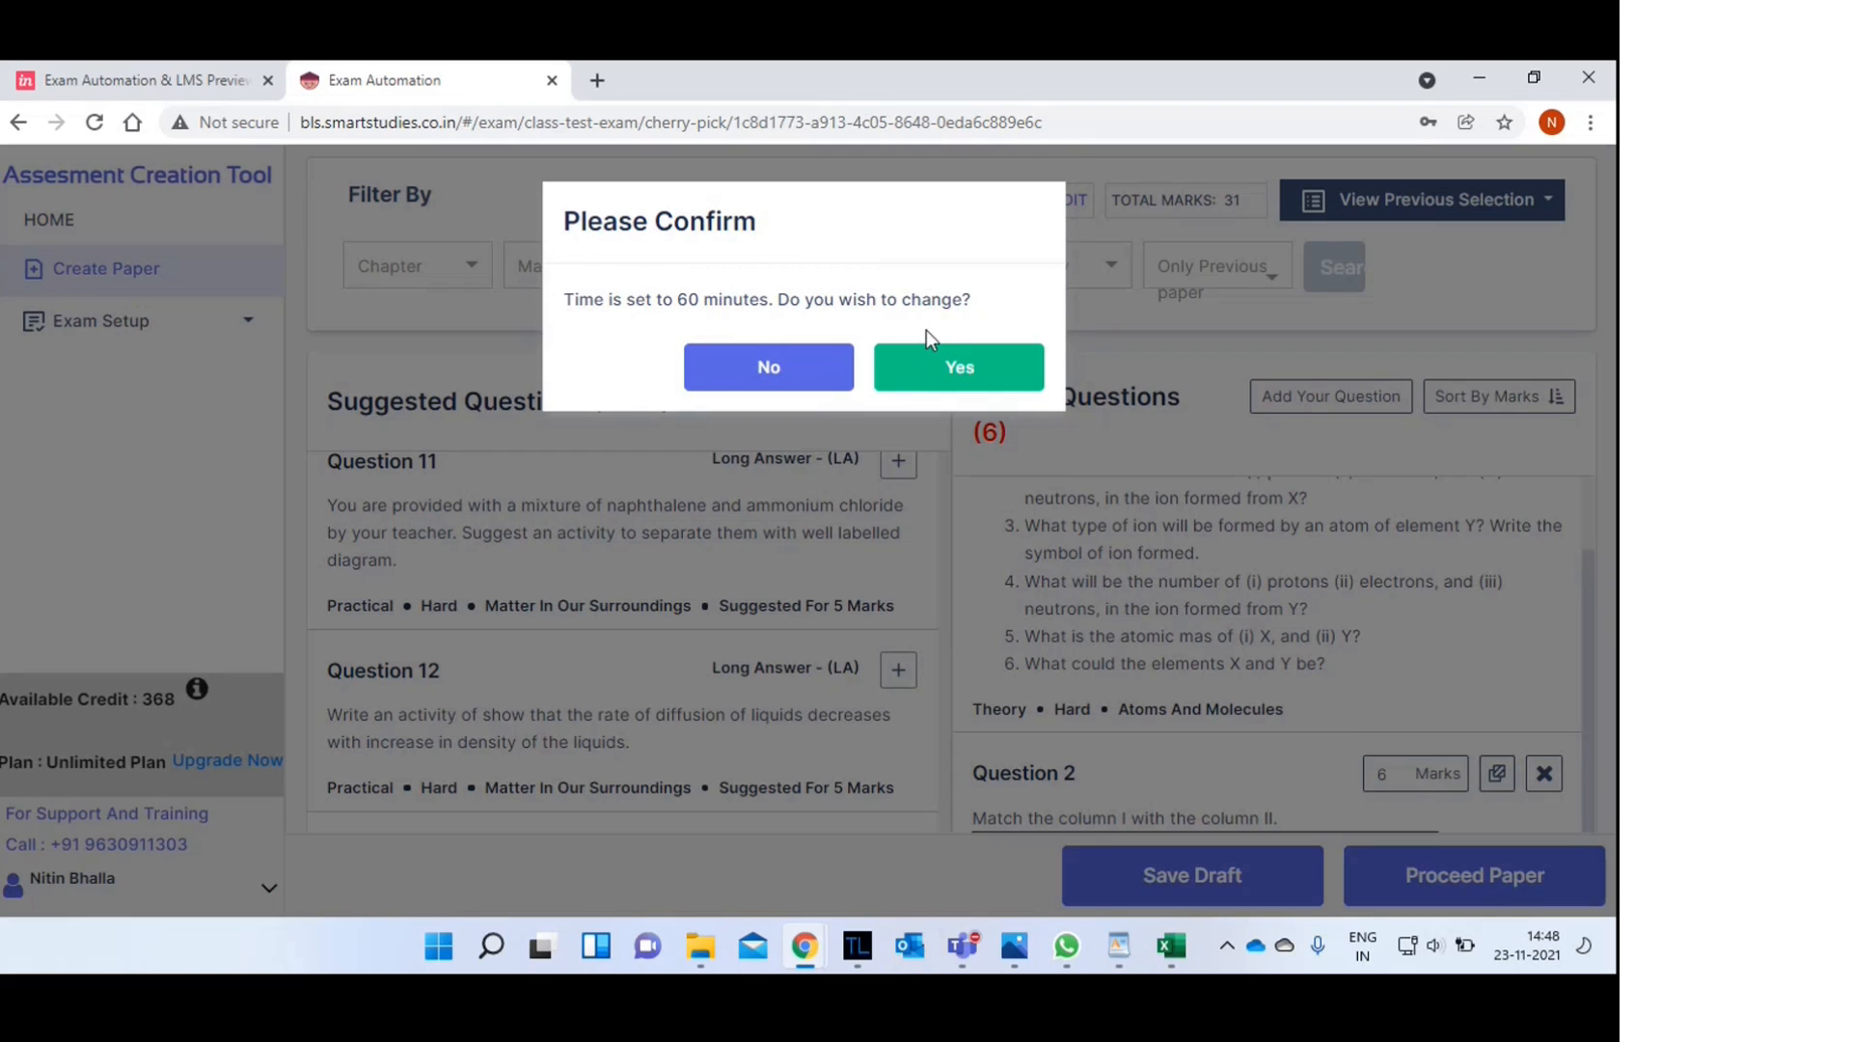
left_click(931, 363)
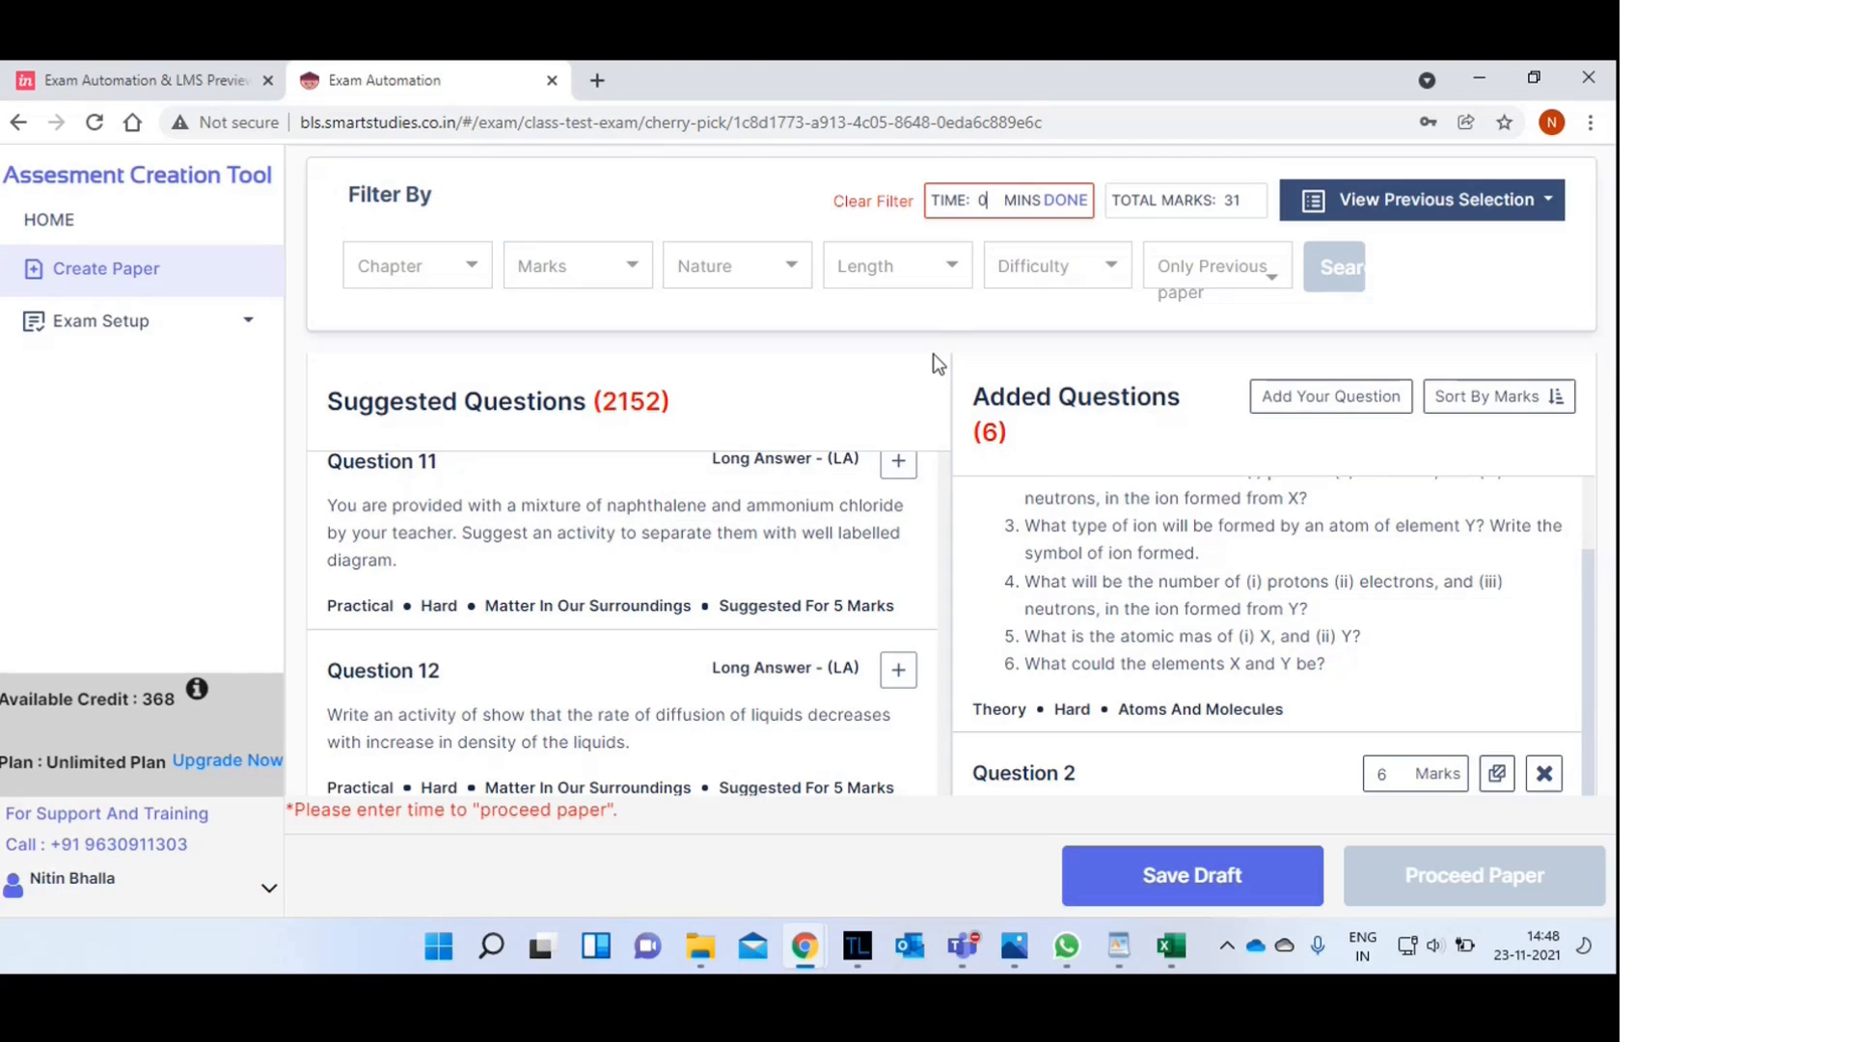
left_click(994, 204)
key("BackSpace")
type("35")
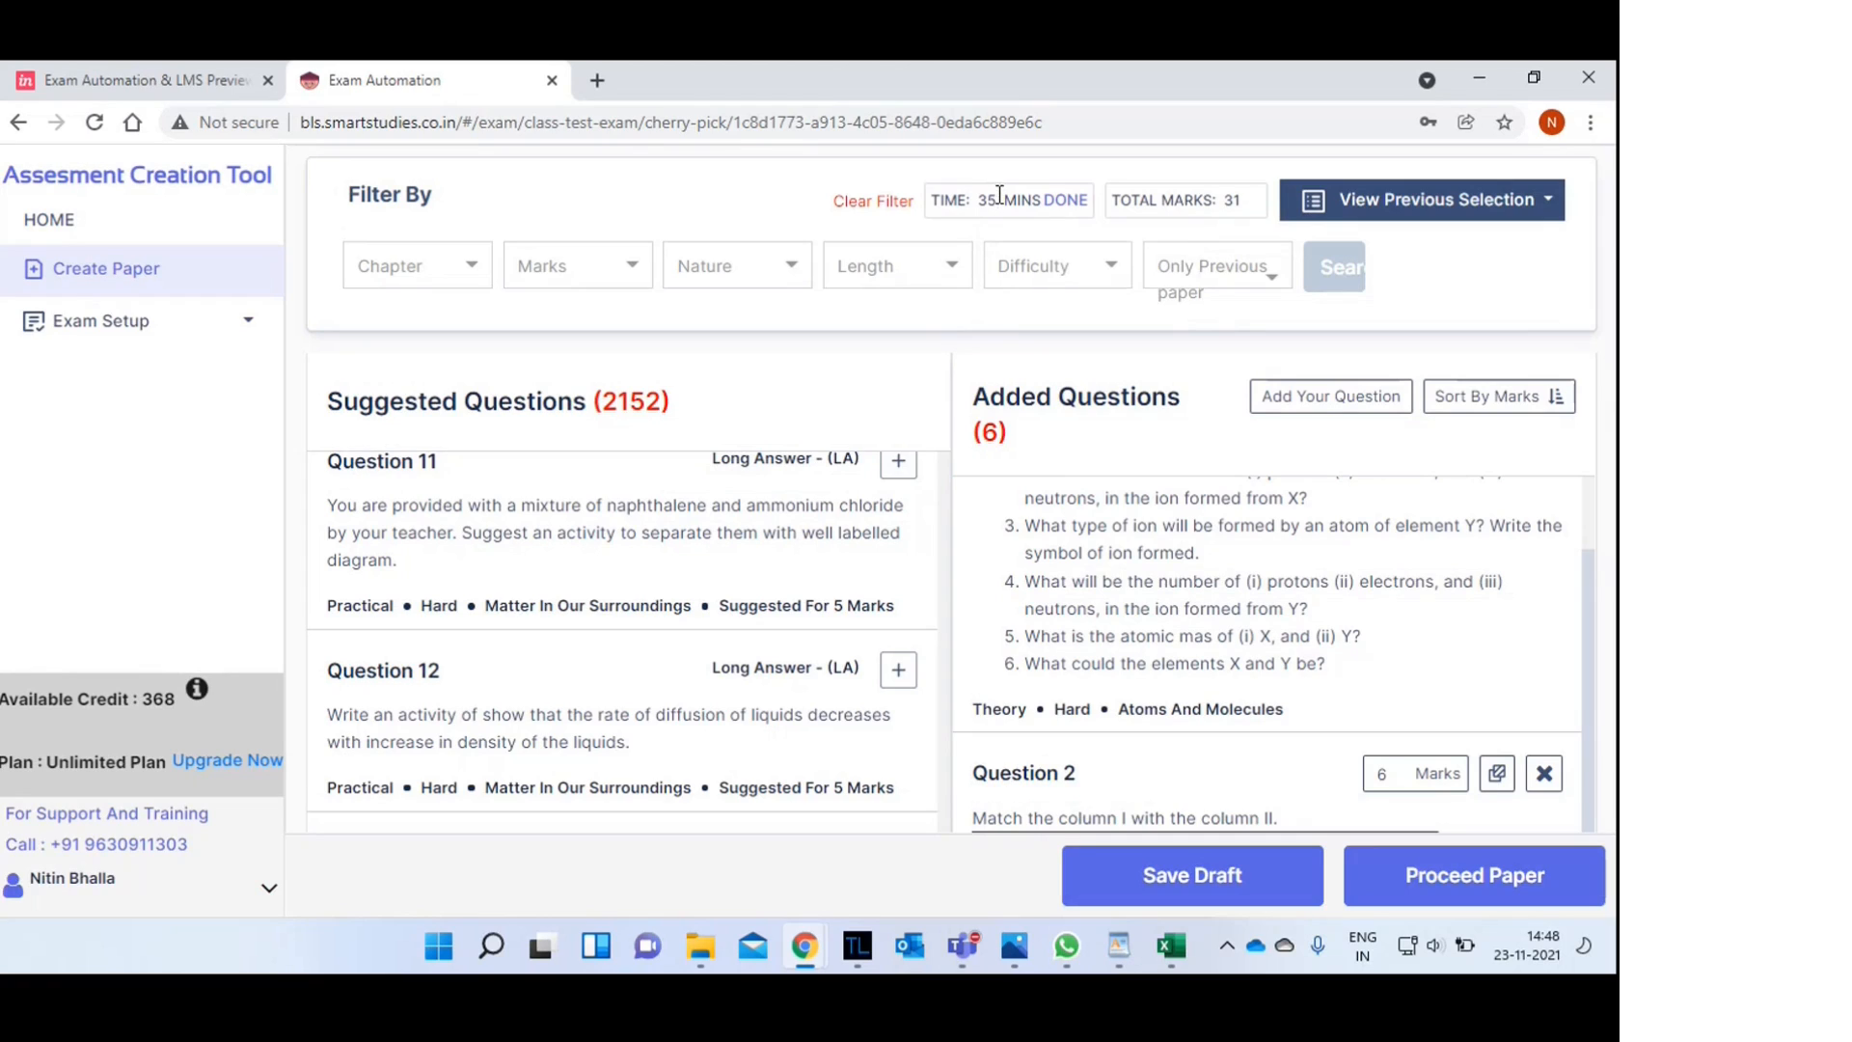
left_click(1069, 207)
left_click(1434, 873)
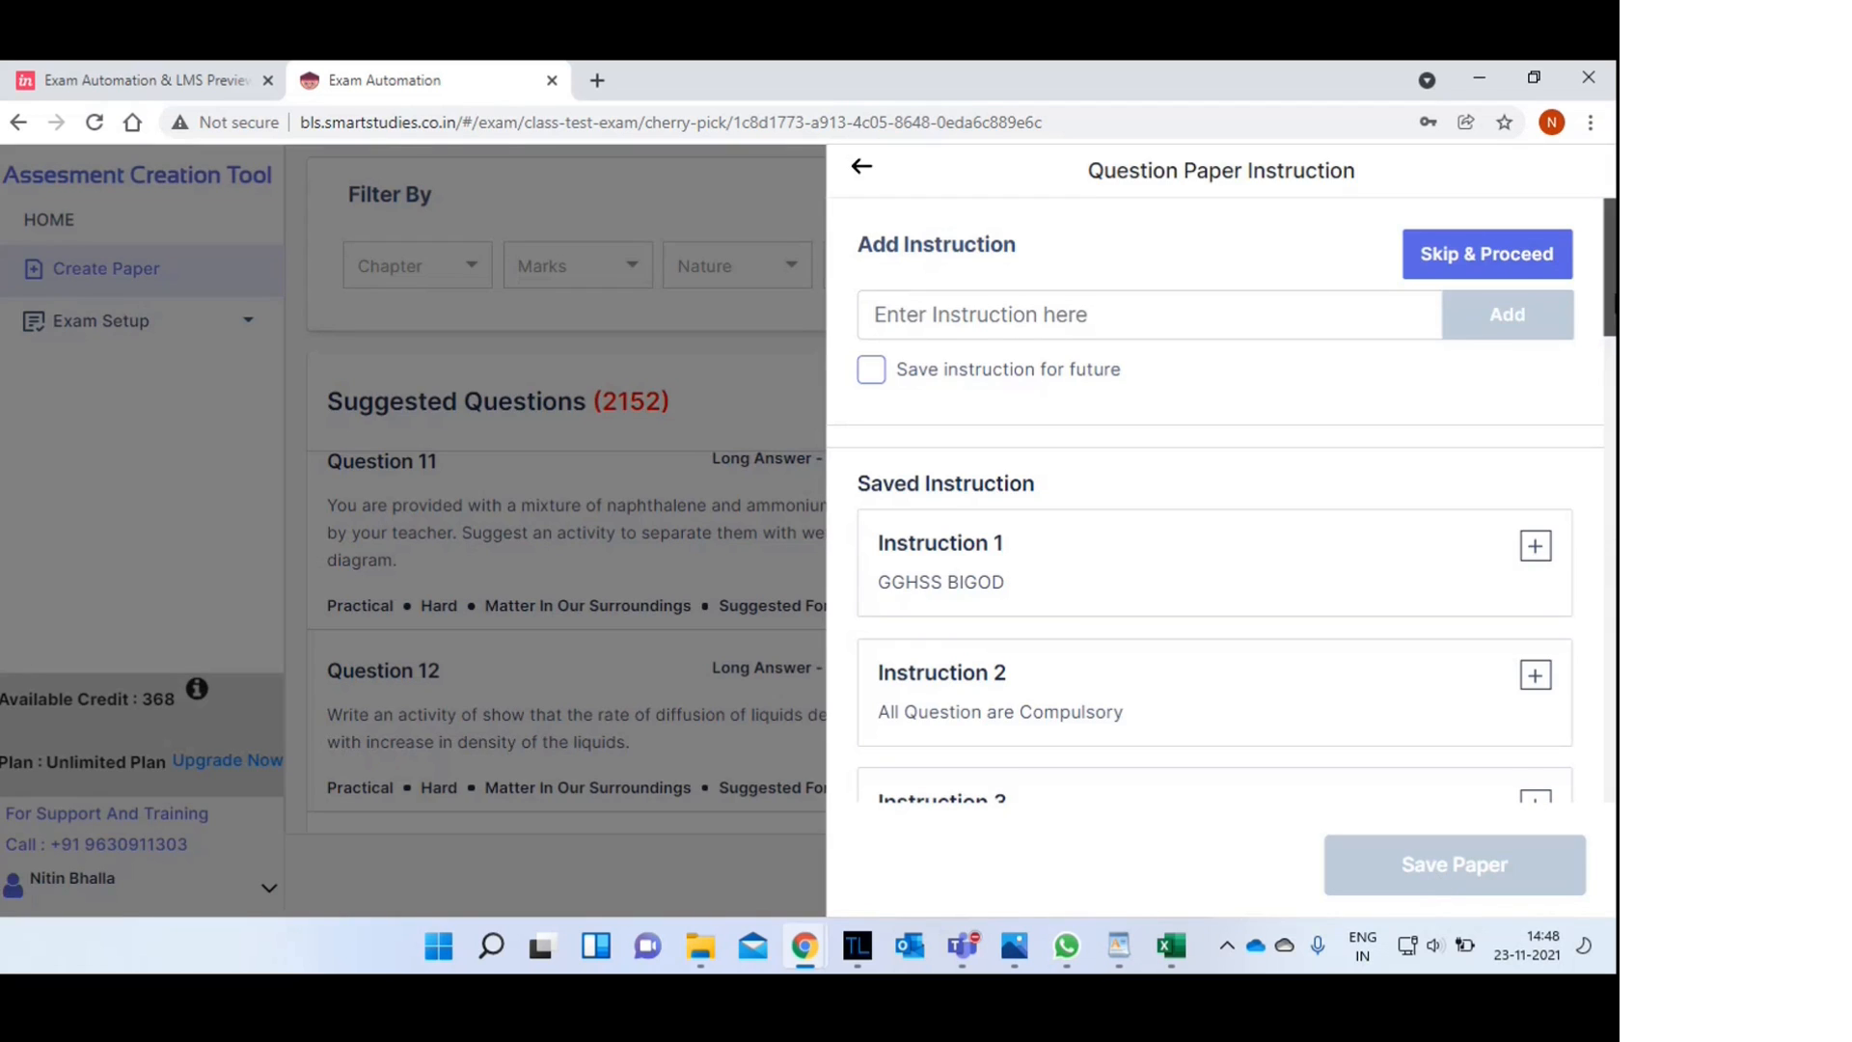
- Add the saved instruction "All Question are Compulsory" to the paper and save the paper
left_click_drag(1614, 293, 1613, 346)
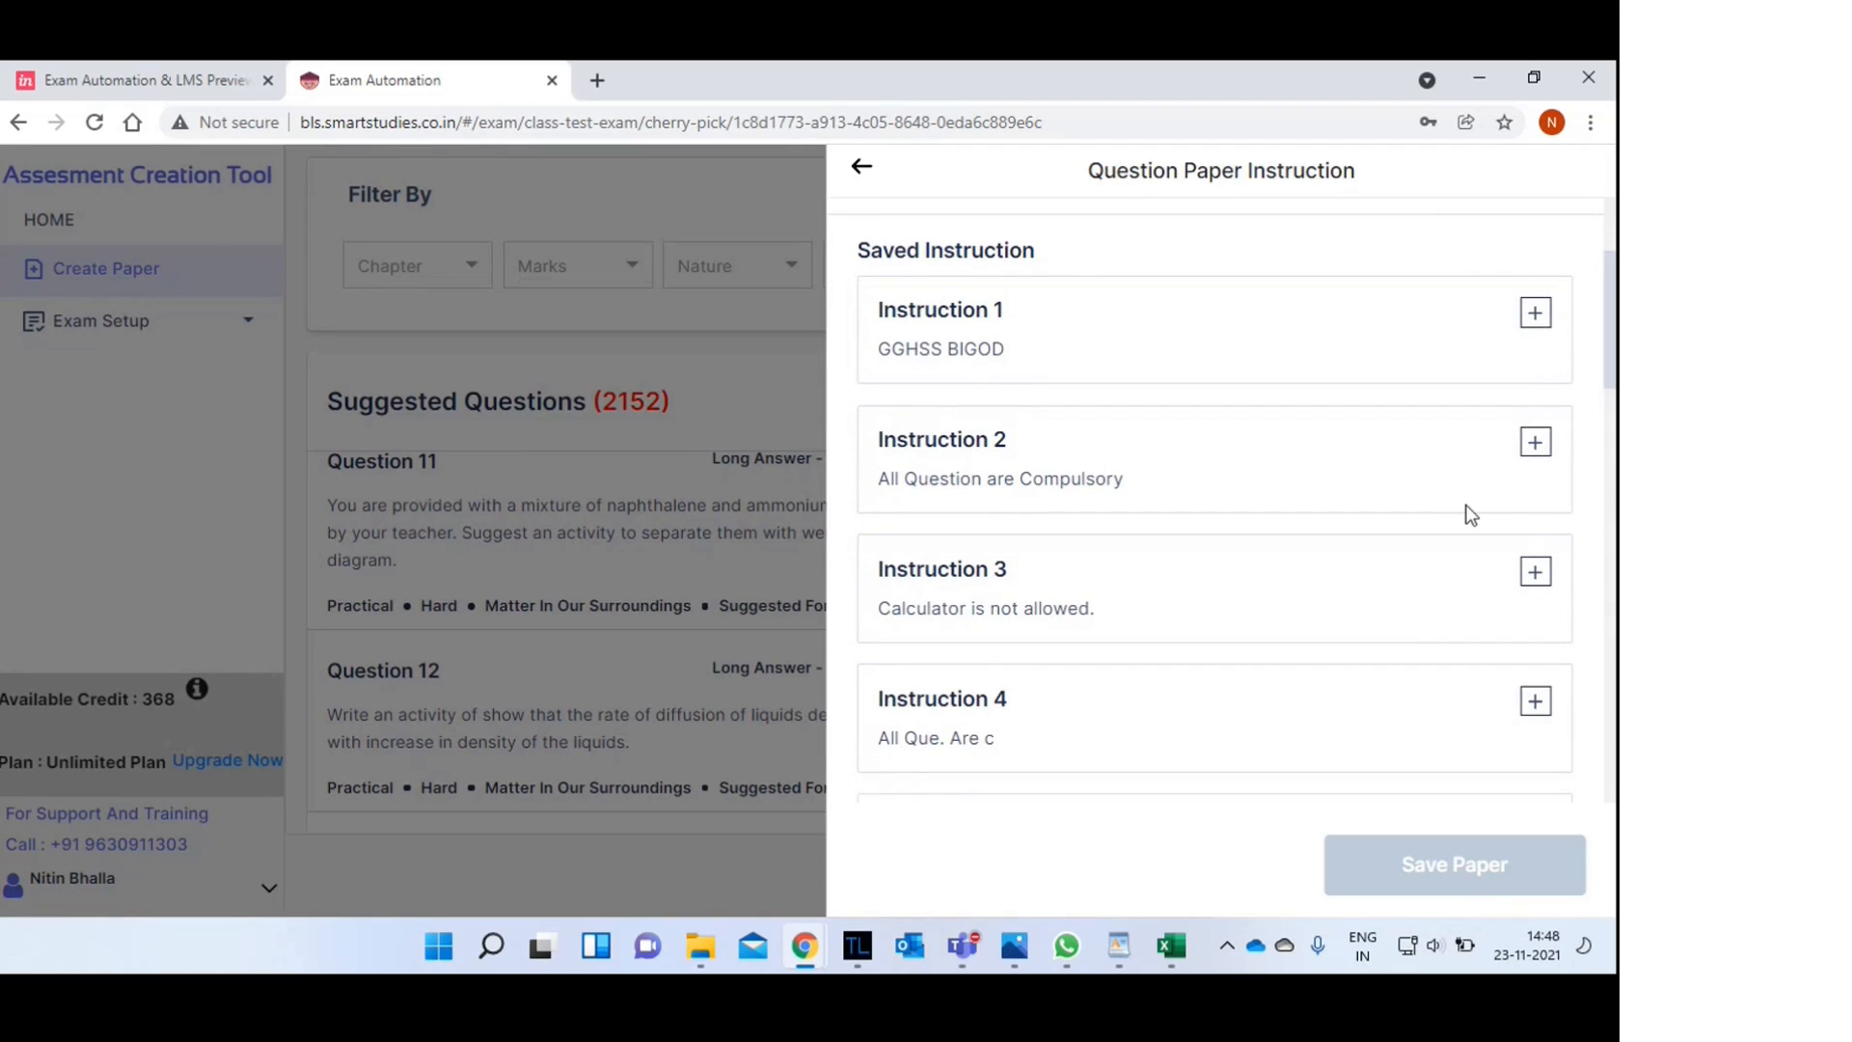
left_click(1536, 444)
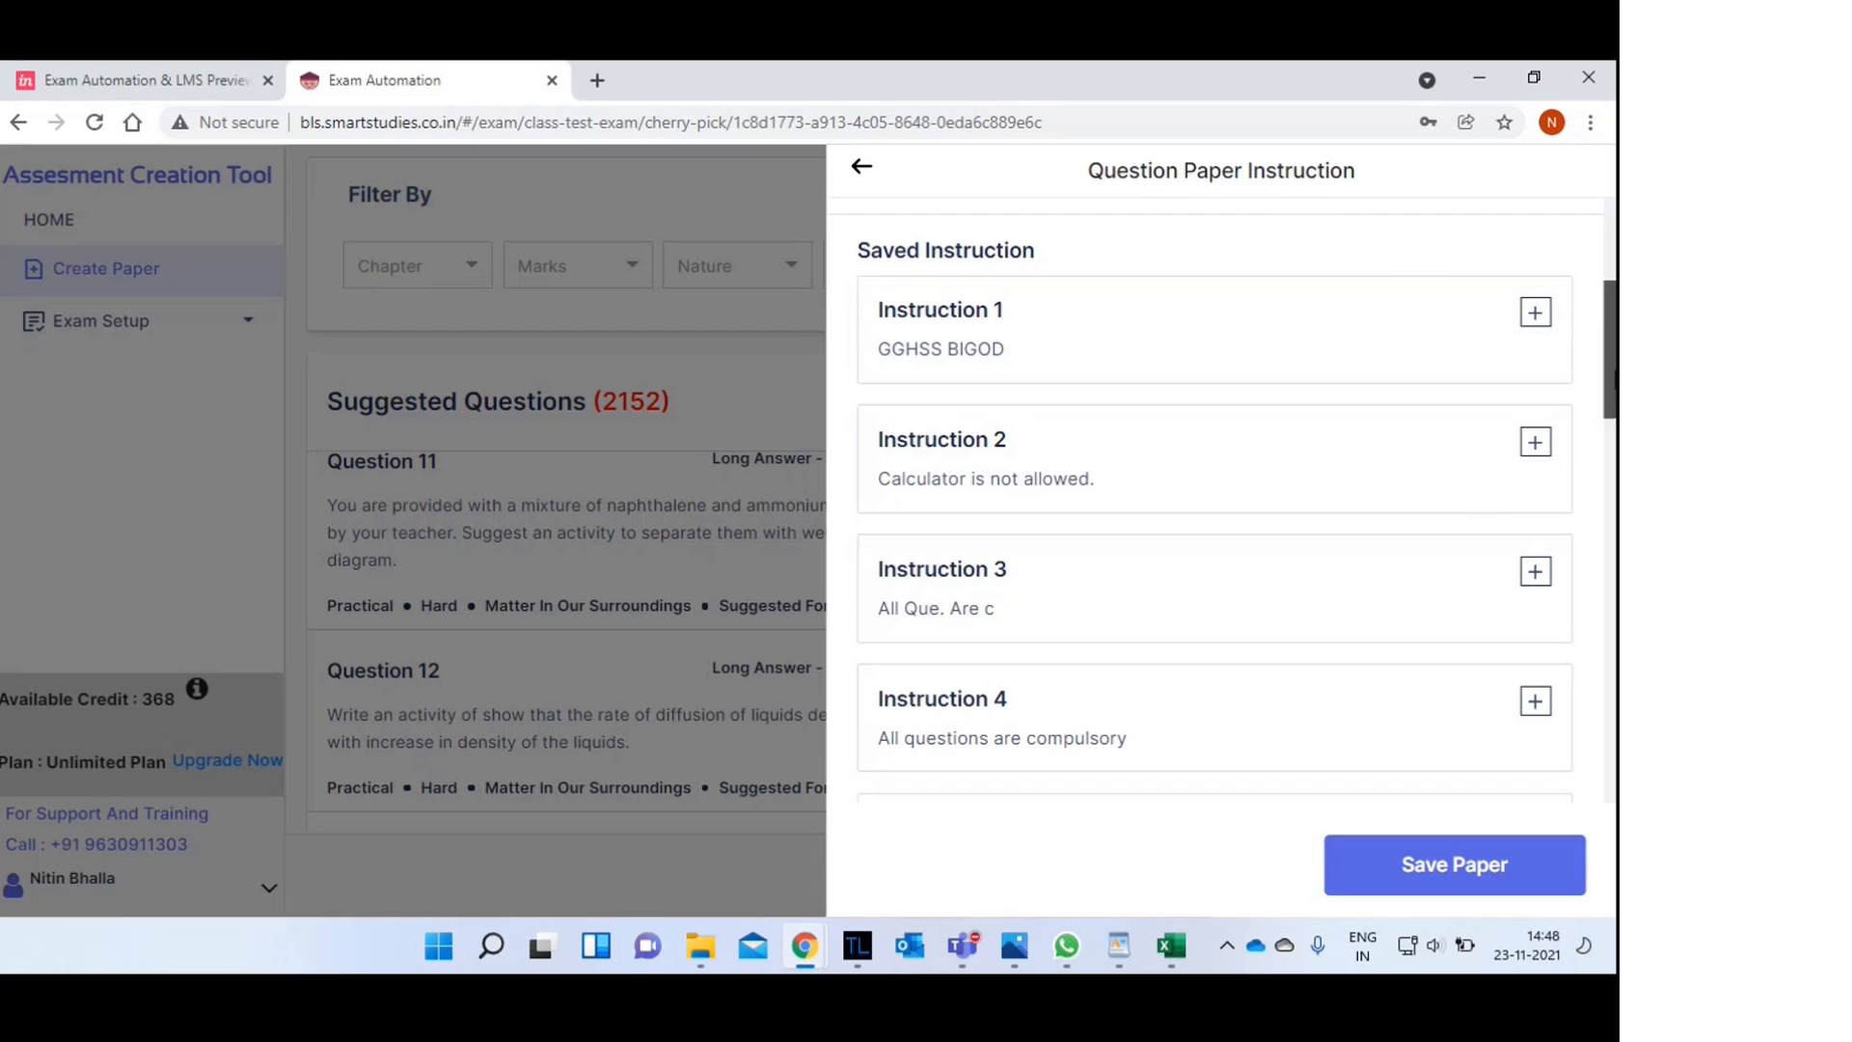
left_click_drag(1610, 375, 1601, 266)
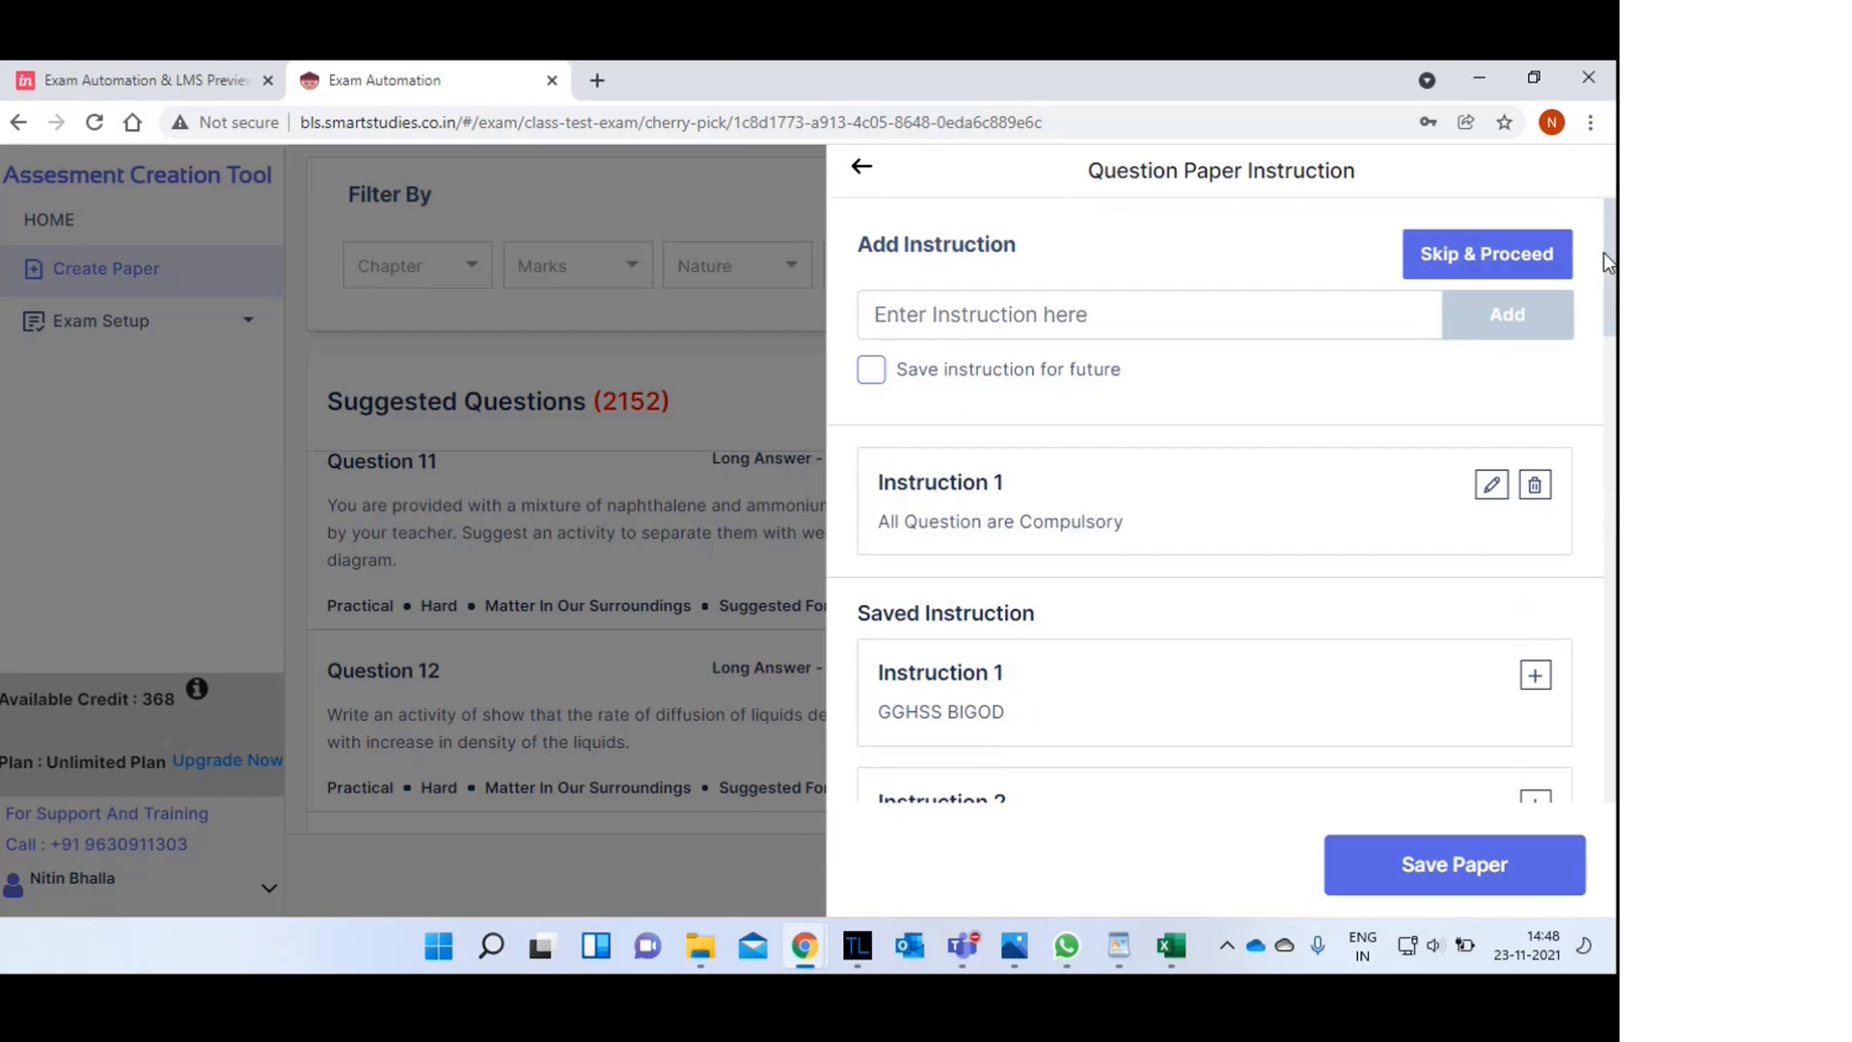
left_click(929, 313)
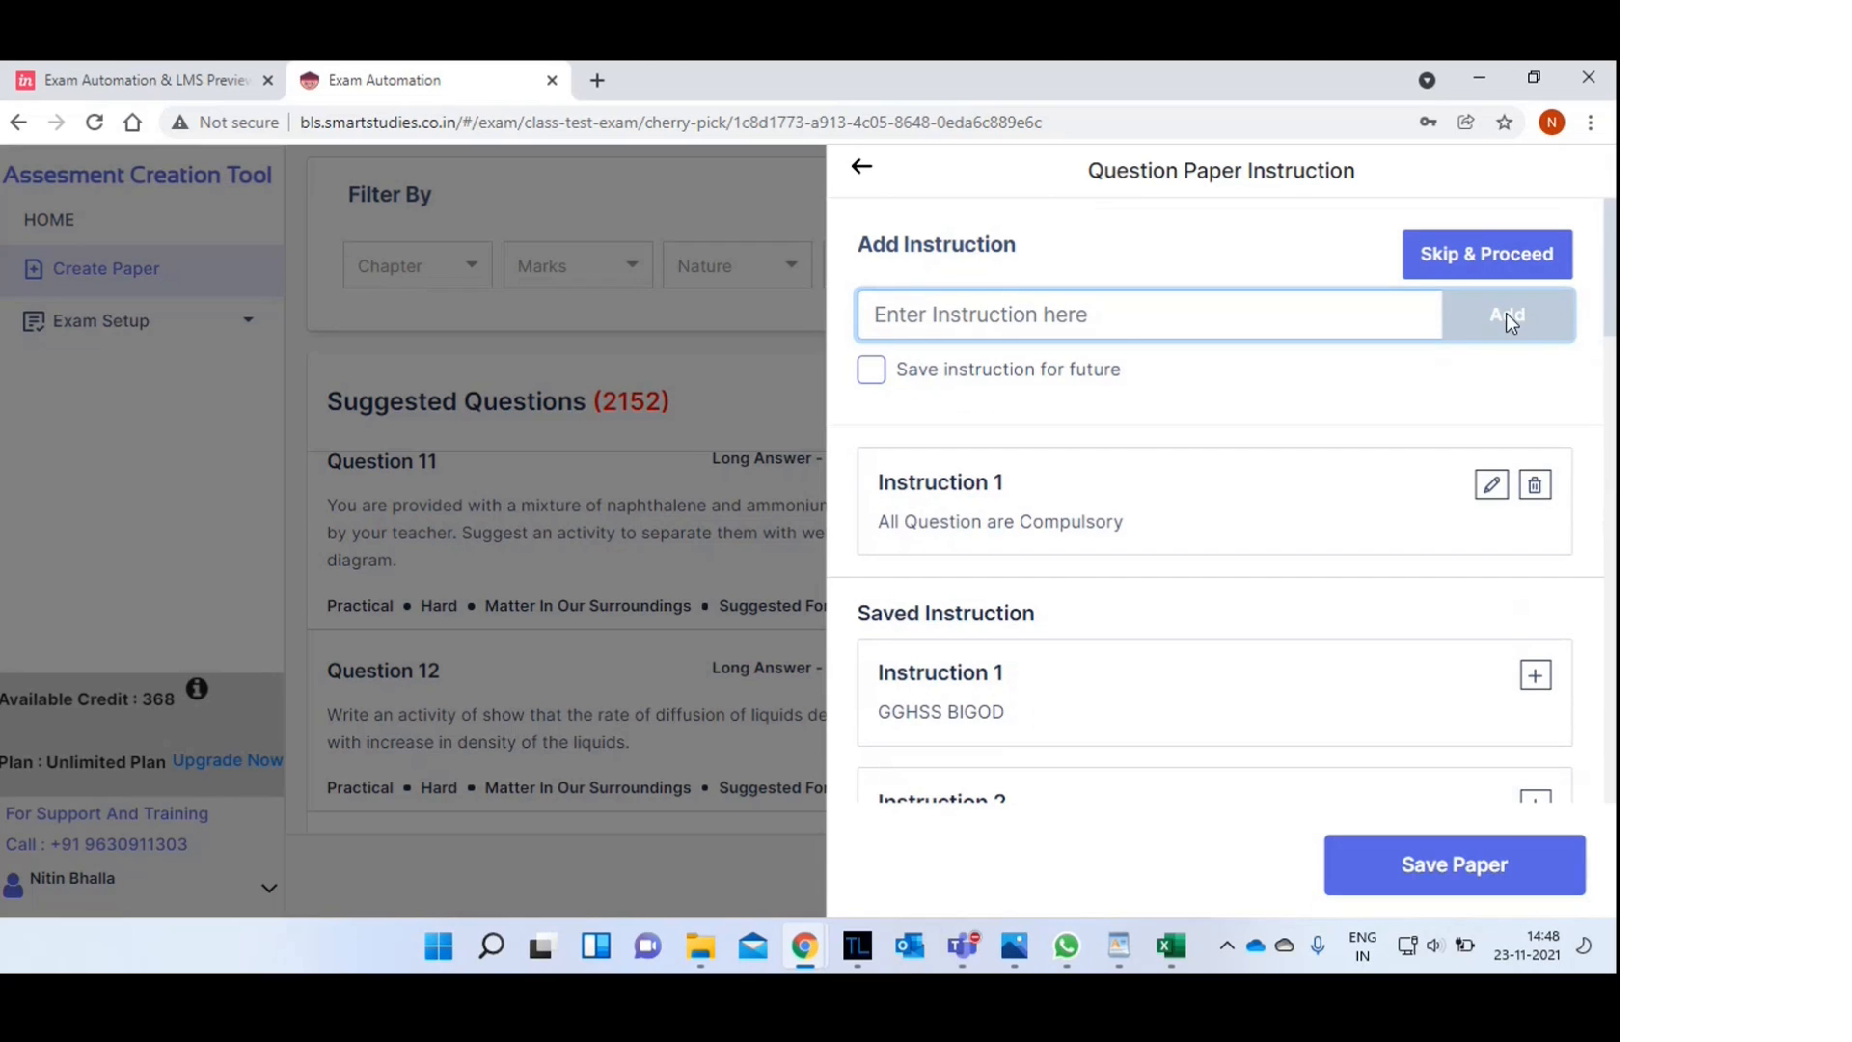
left_click(1438, 866)
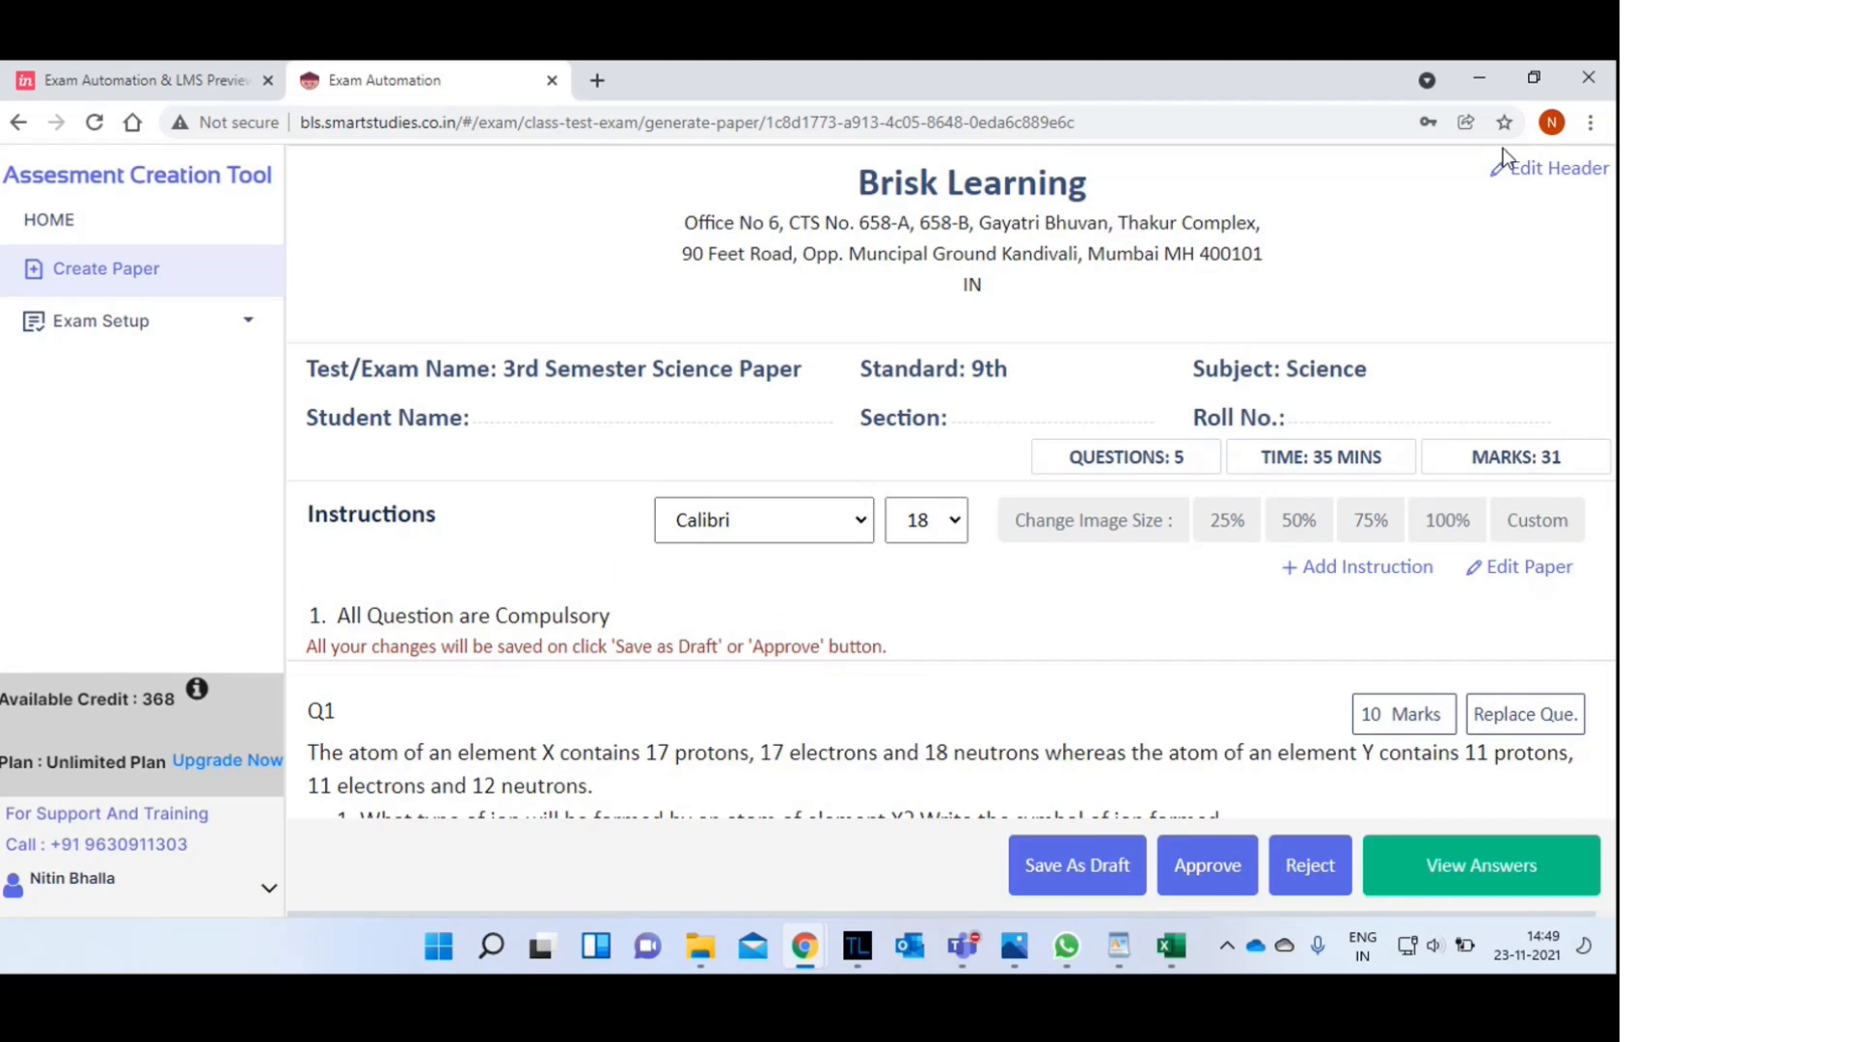
- Look through the header's institute name, address and image fields and the font and size choices, leaving them as they are
left_click(1548, 176)
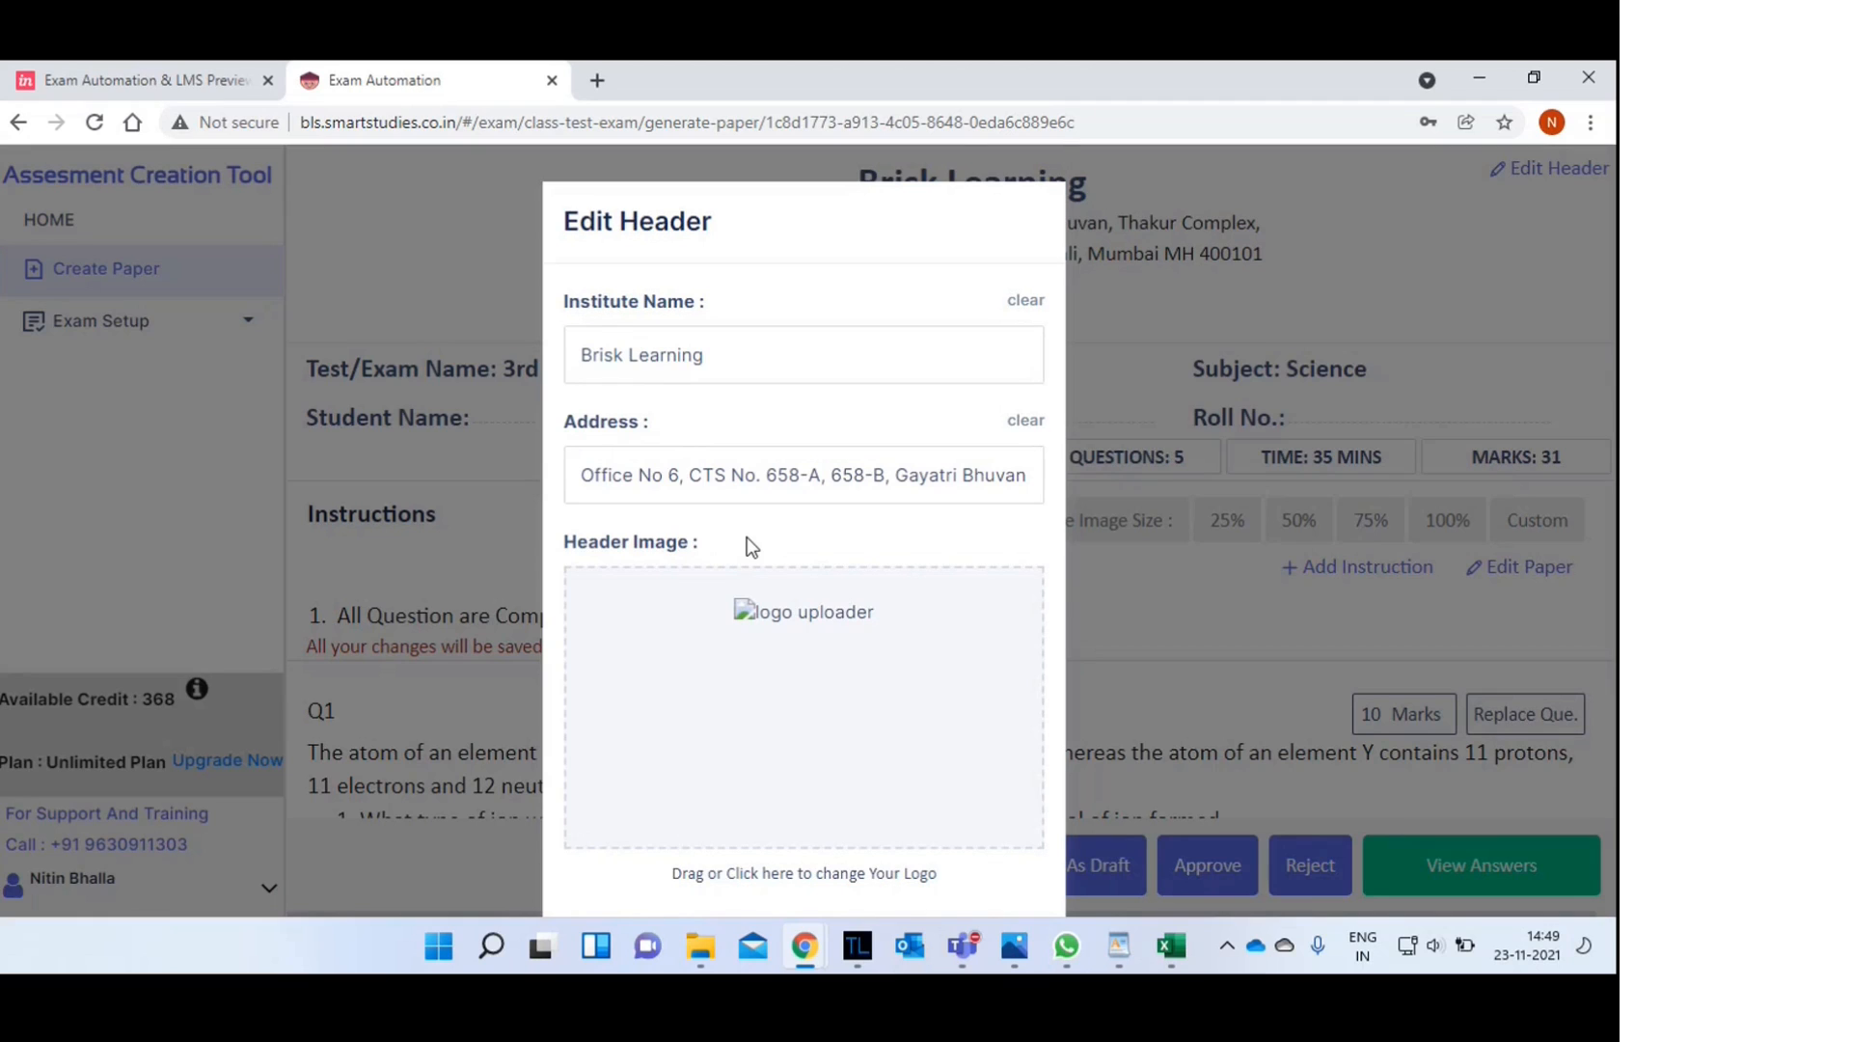
scroll(751, 547, "down", 1)
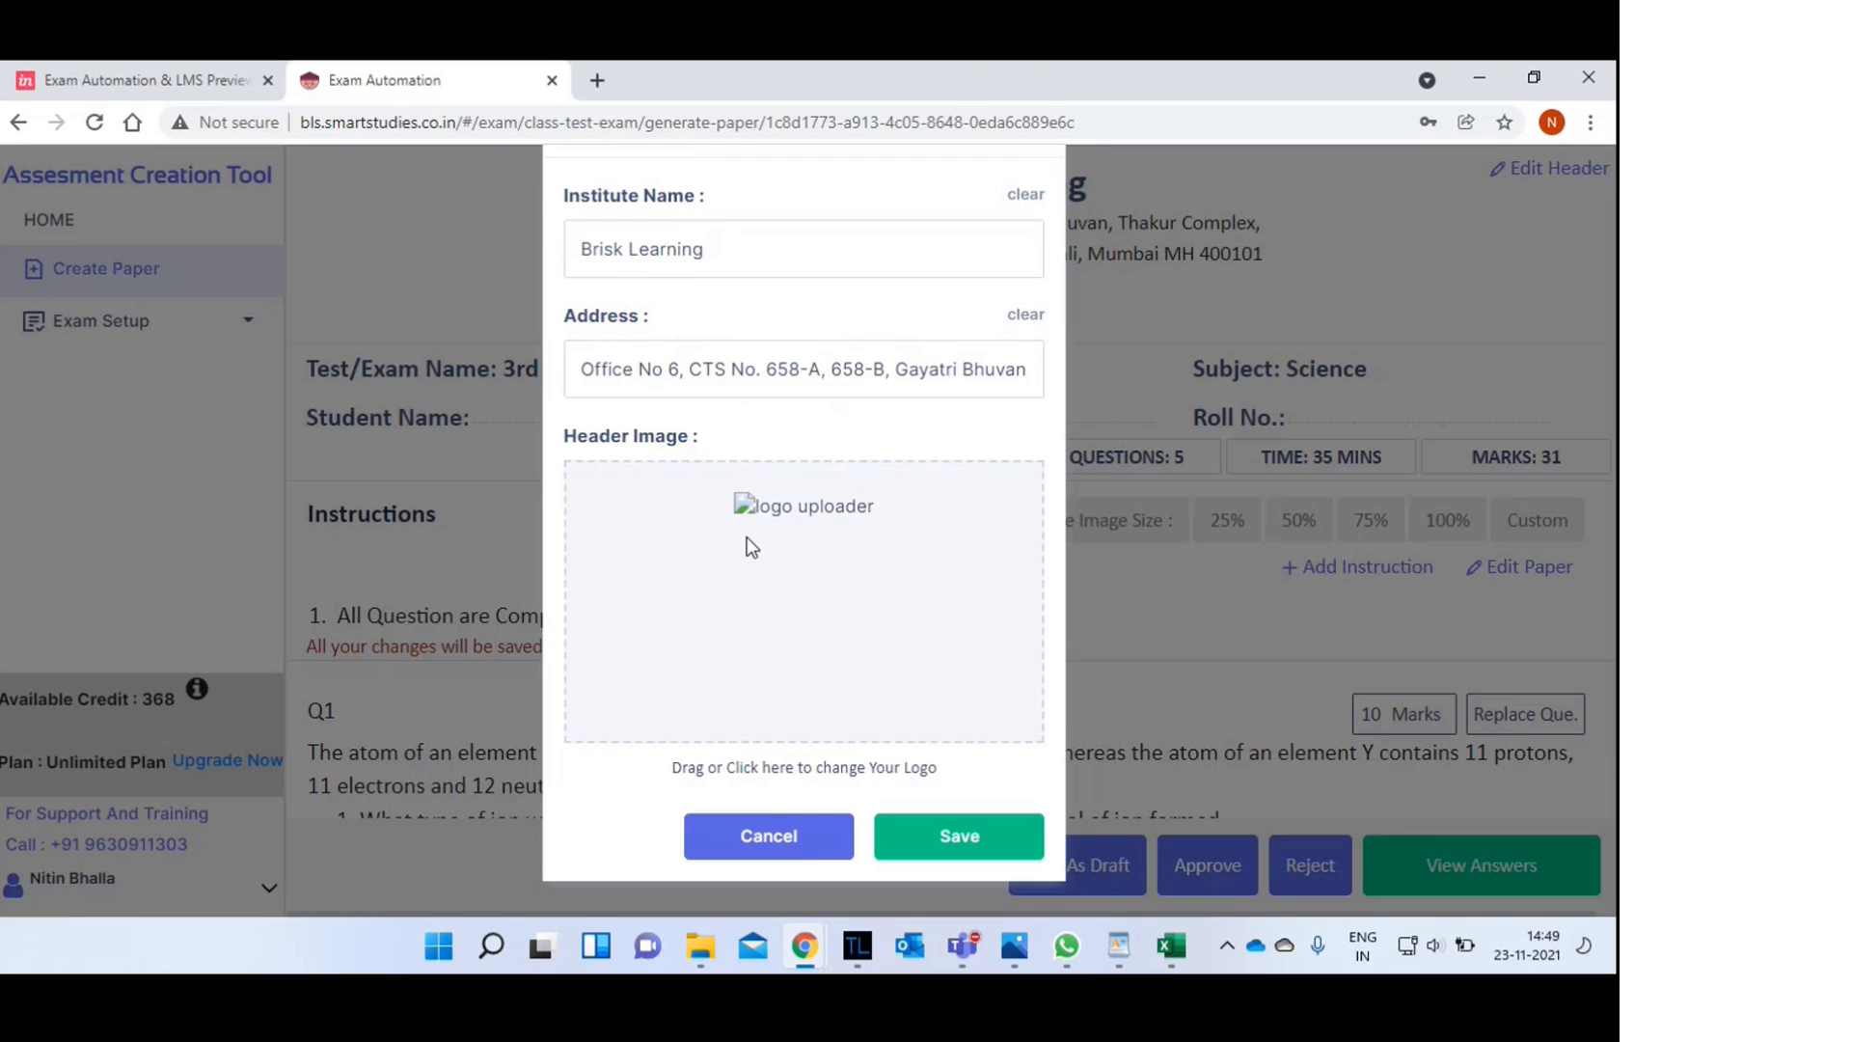
left_click(769, 835)
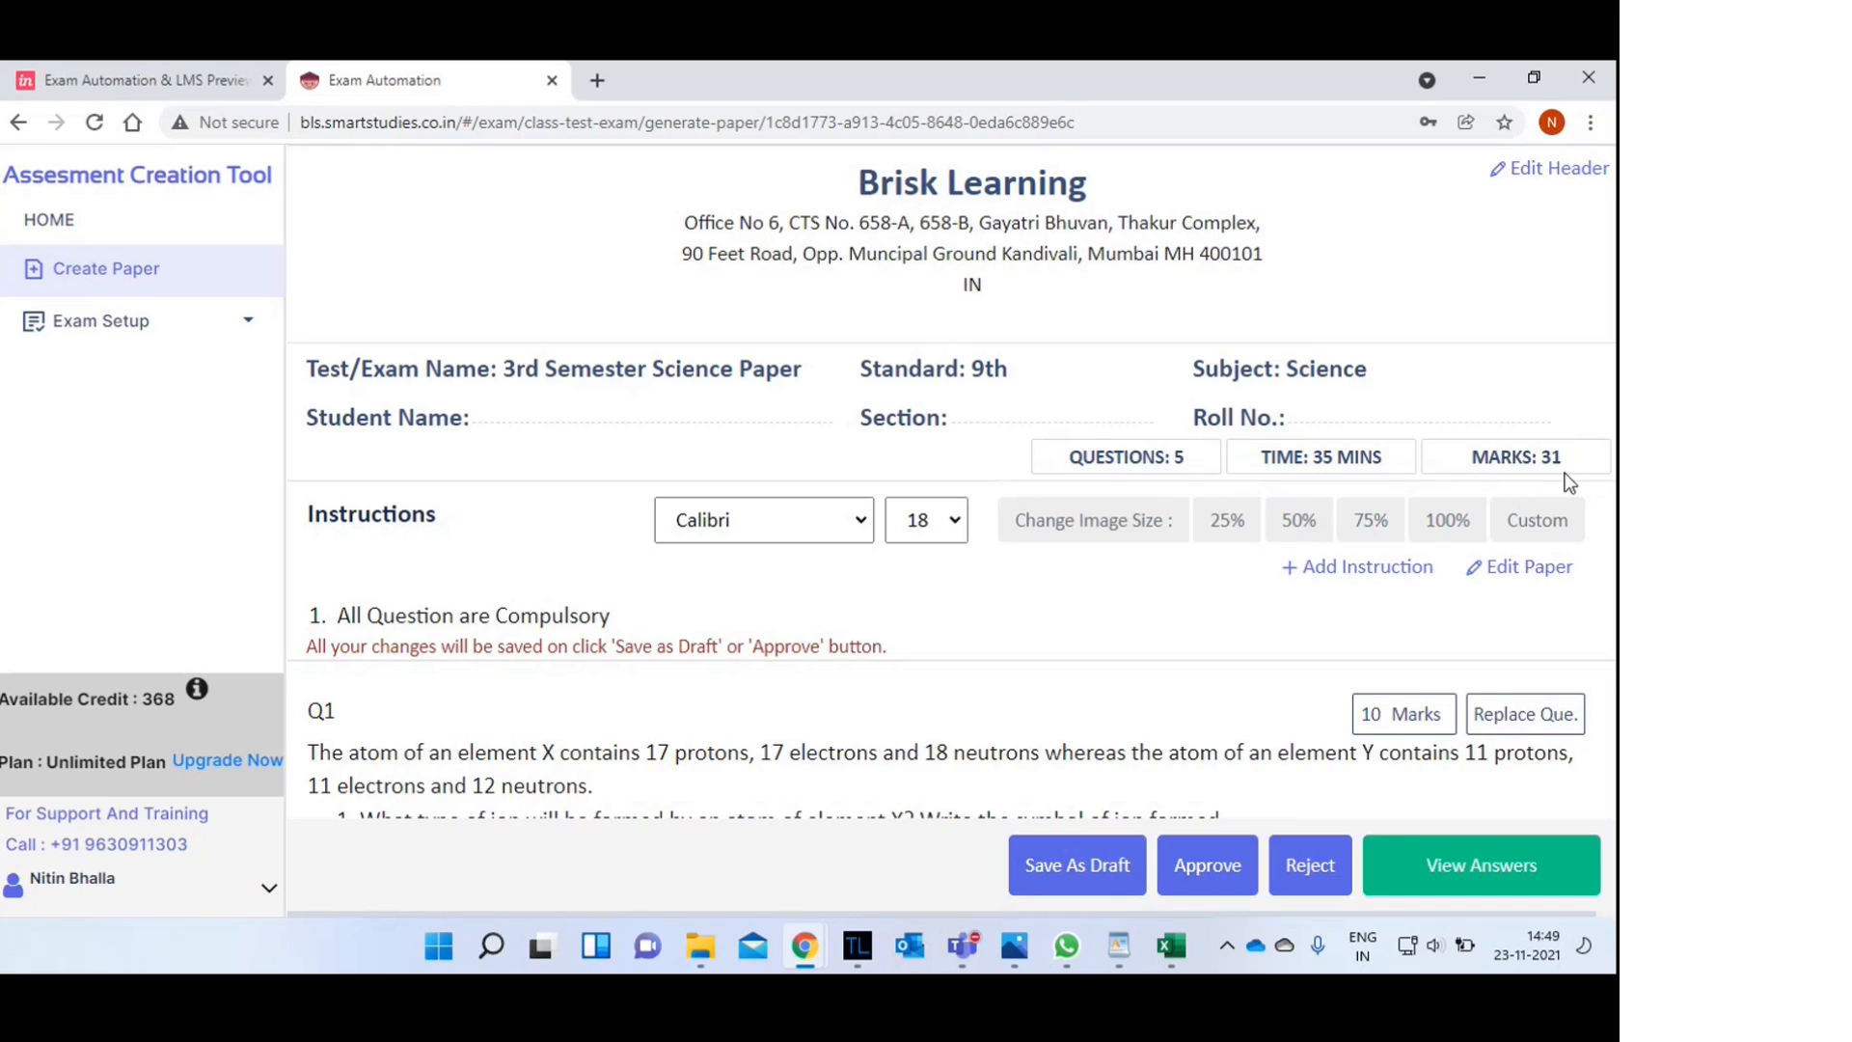
left_click(819, 513)
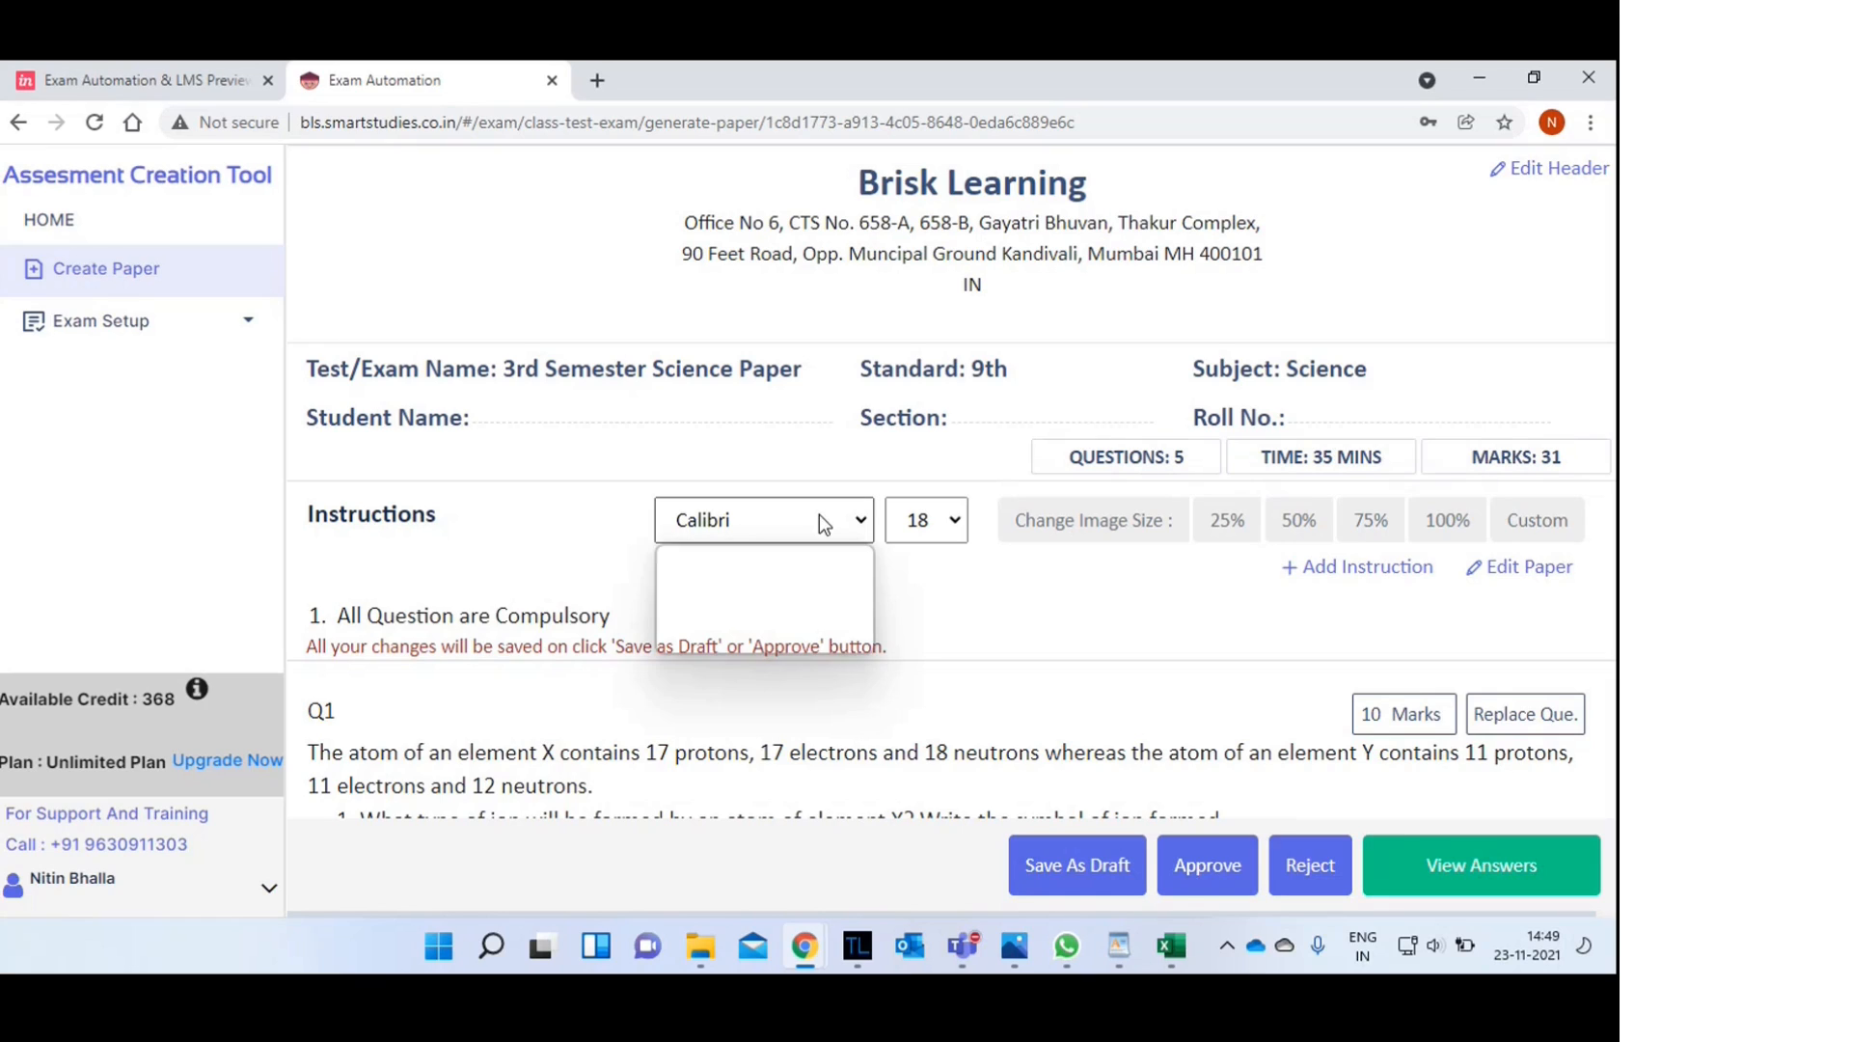
left_click(926, 520)
left_click(728, 602)
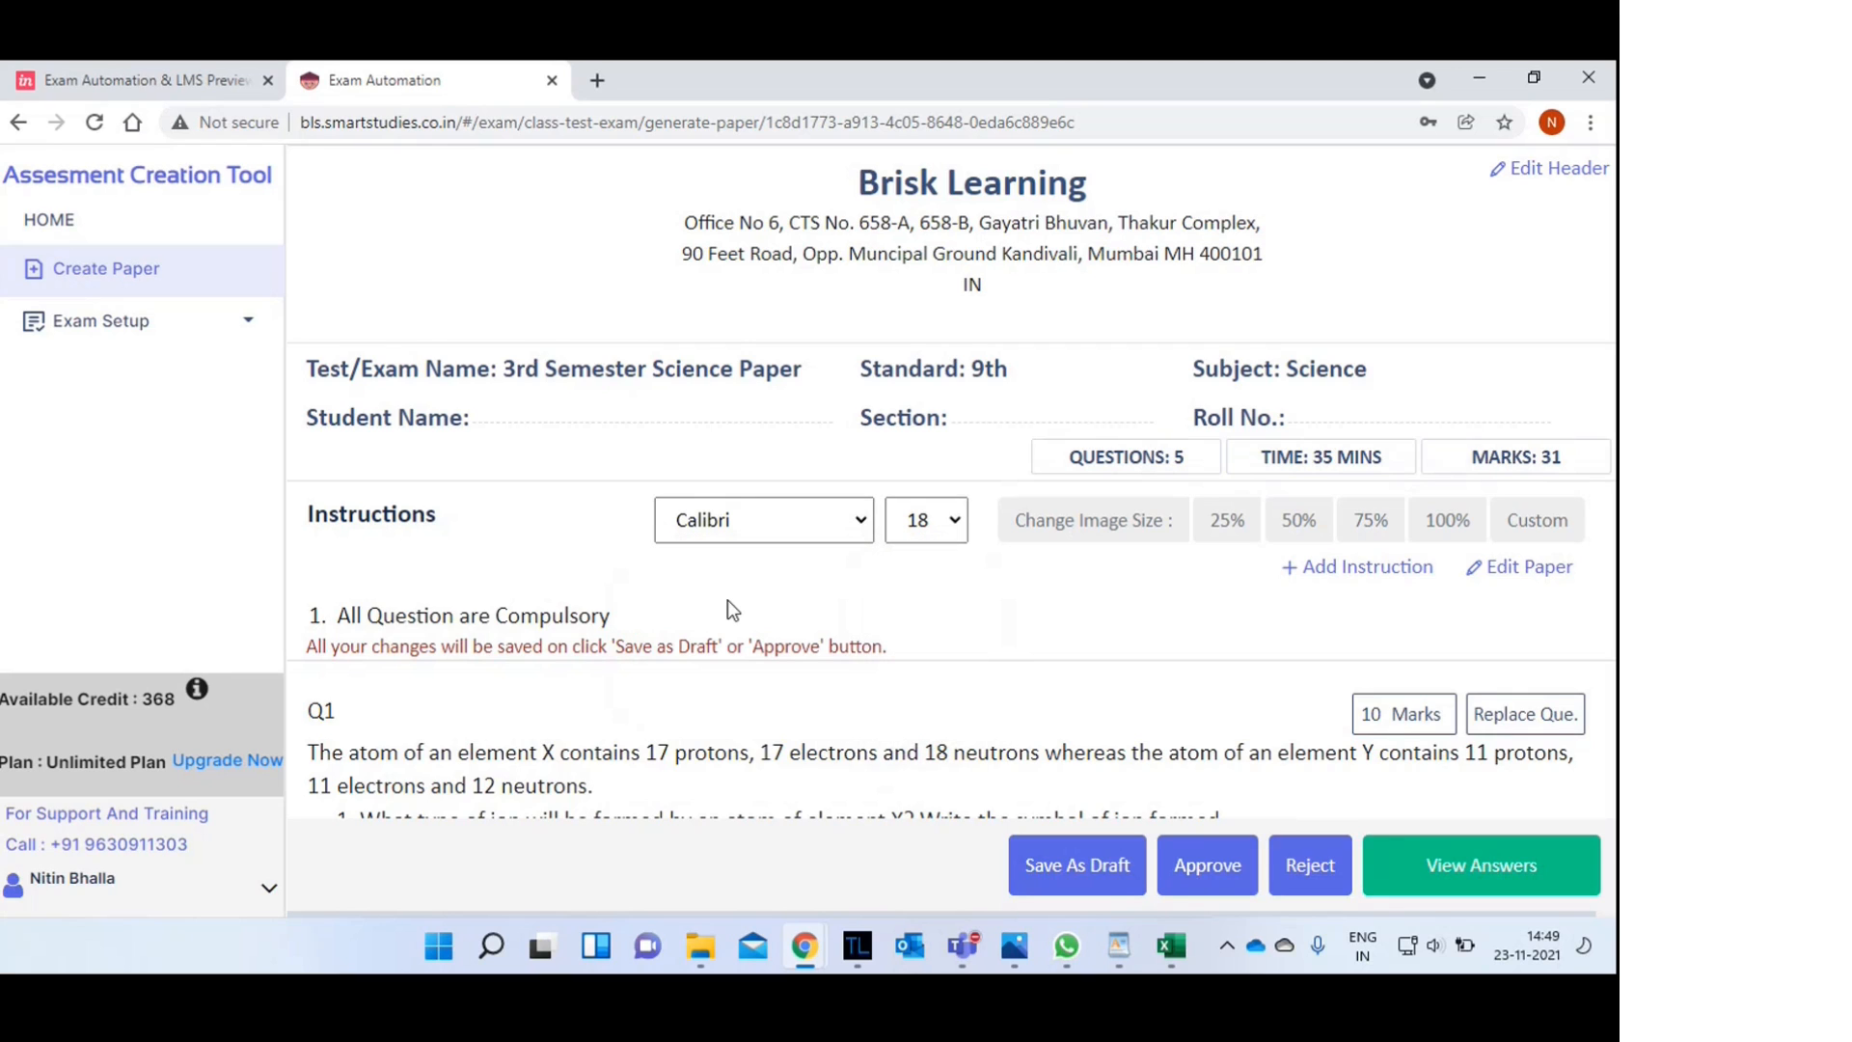
- Review the questions in the generated paper, including the elephant and stiletto heel images in Question 3
scroll(727, 600, "down", 2)
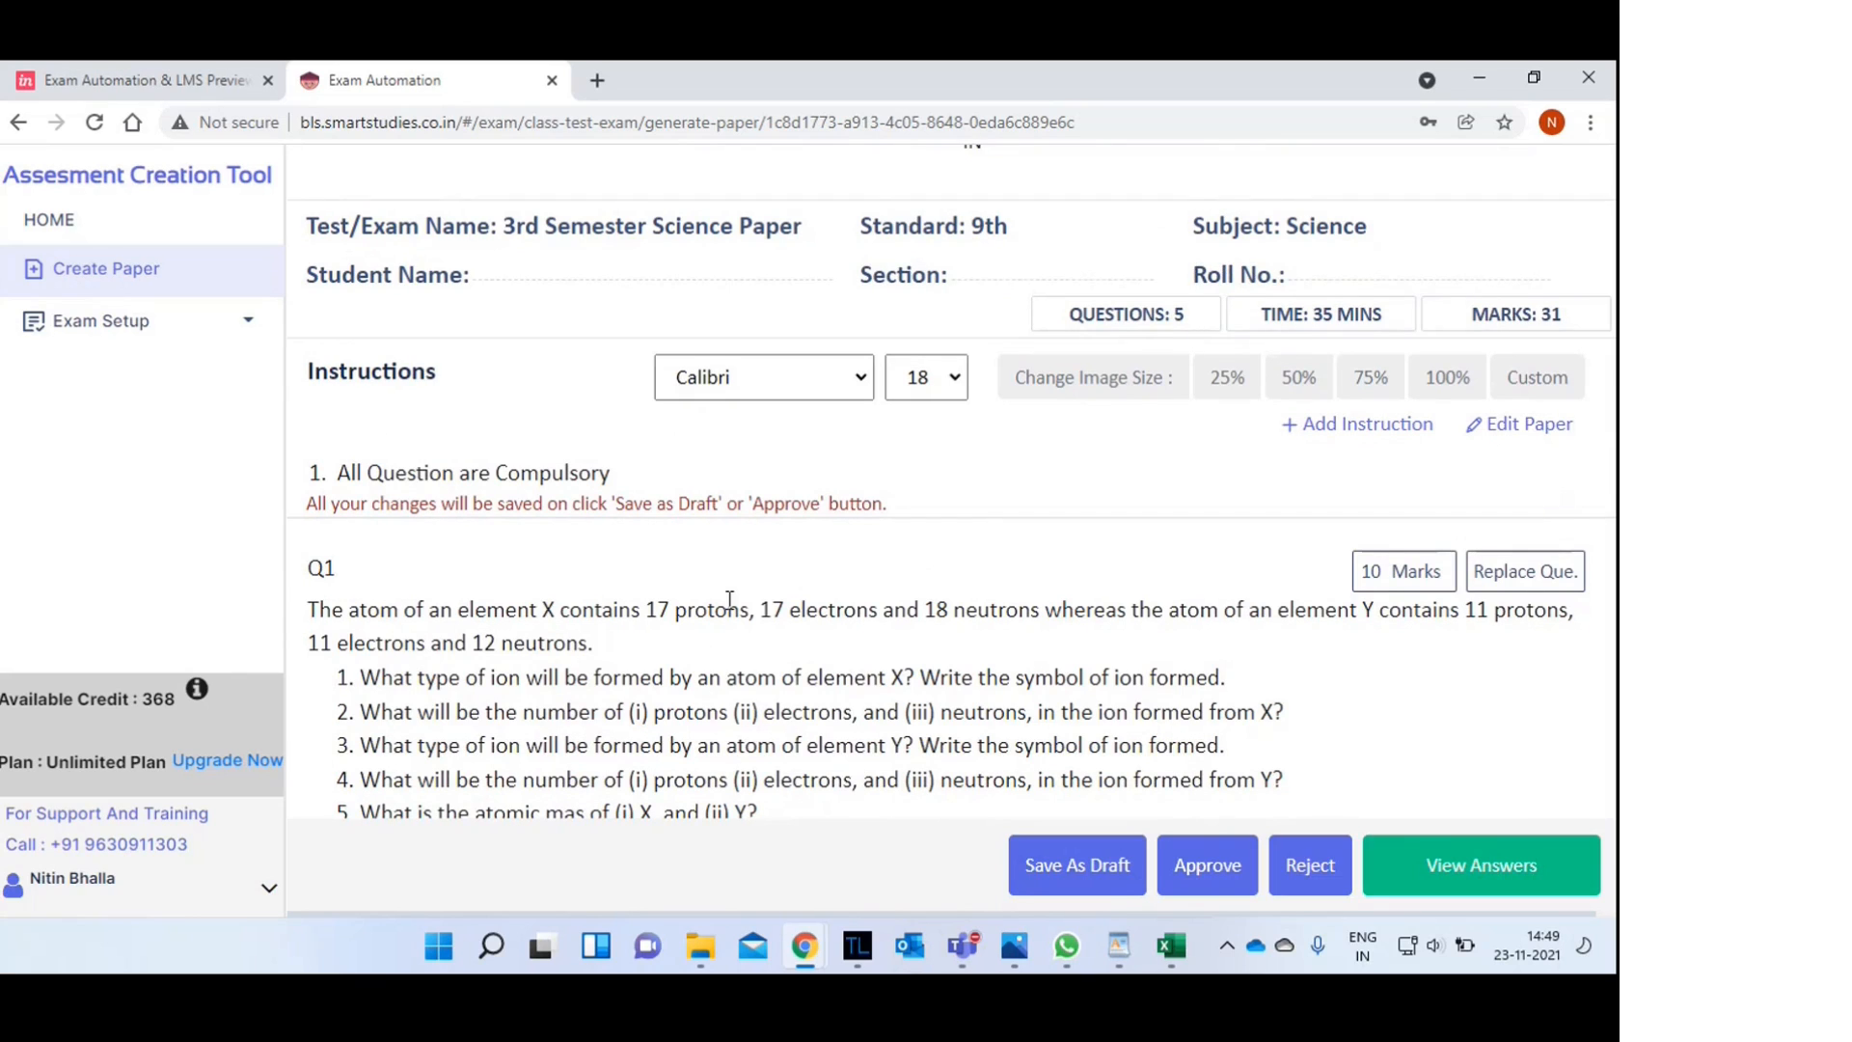
scroll(729, 599, "down", 5)
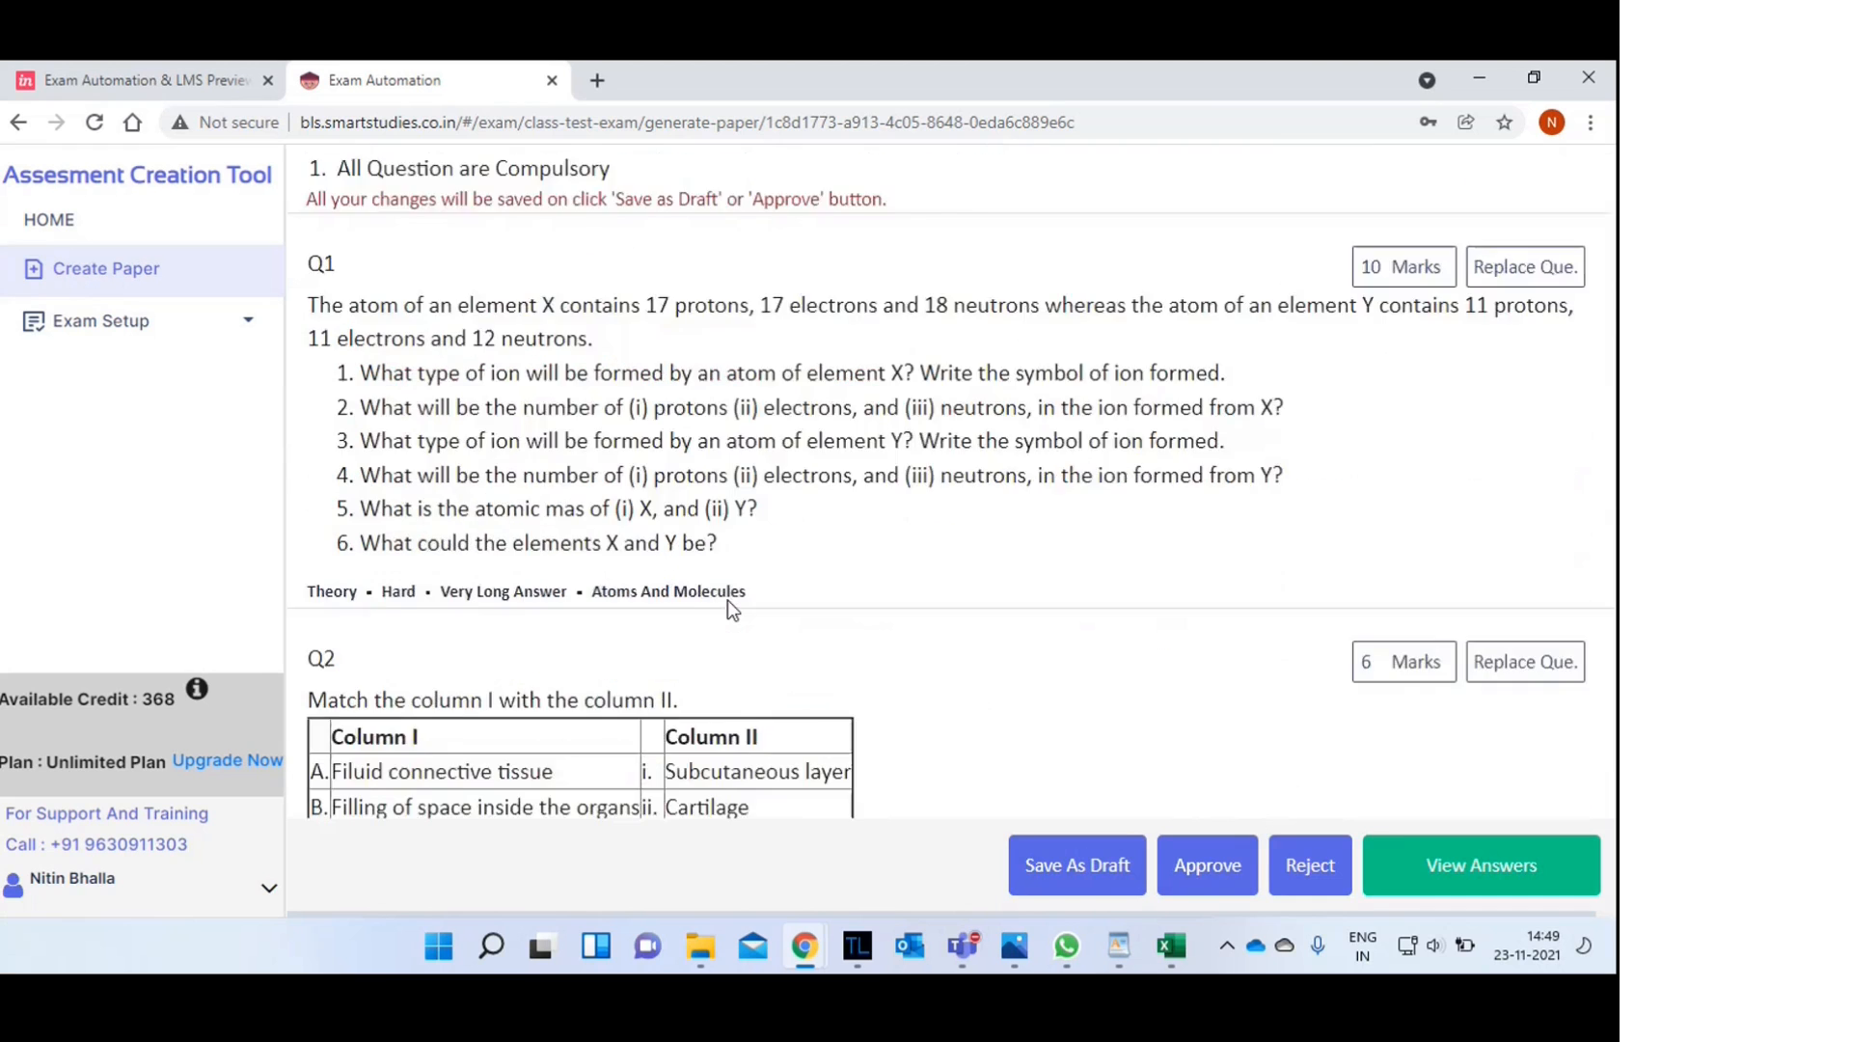
scroll(729, 600, "down", 9)
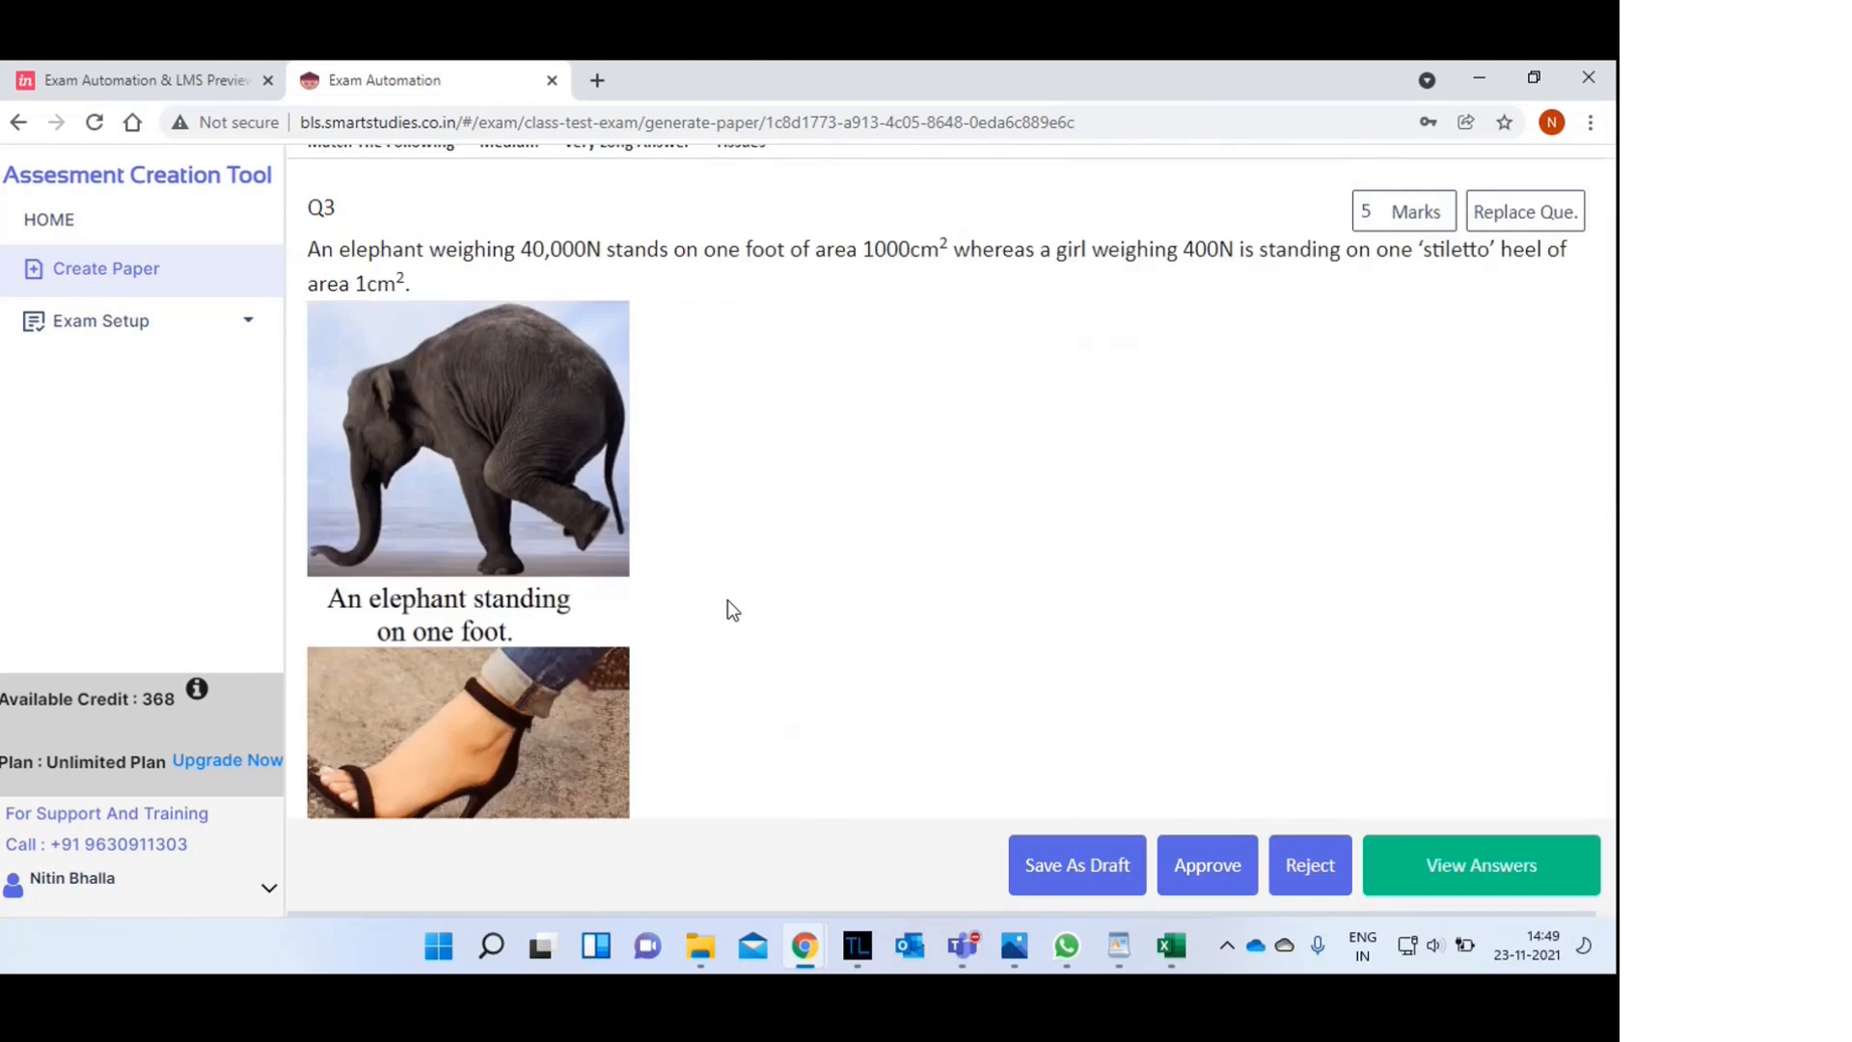
scroll(727, 610, "down", 1)
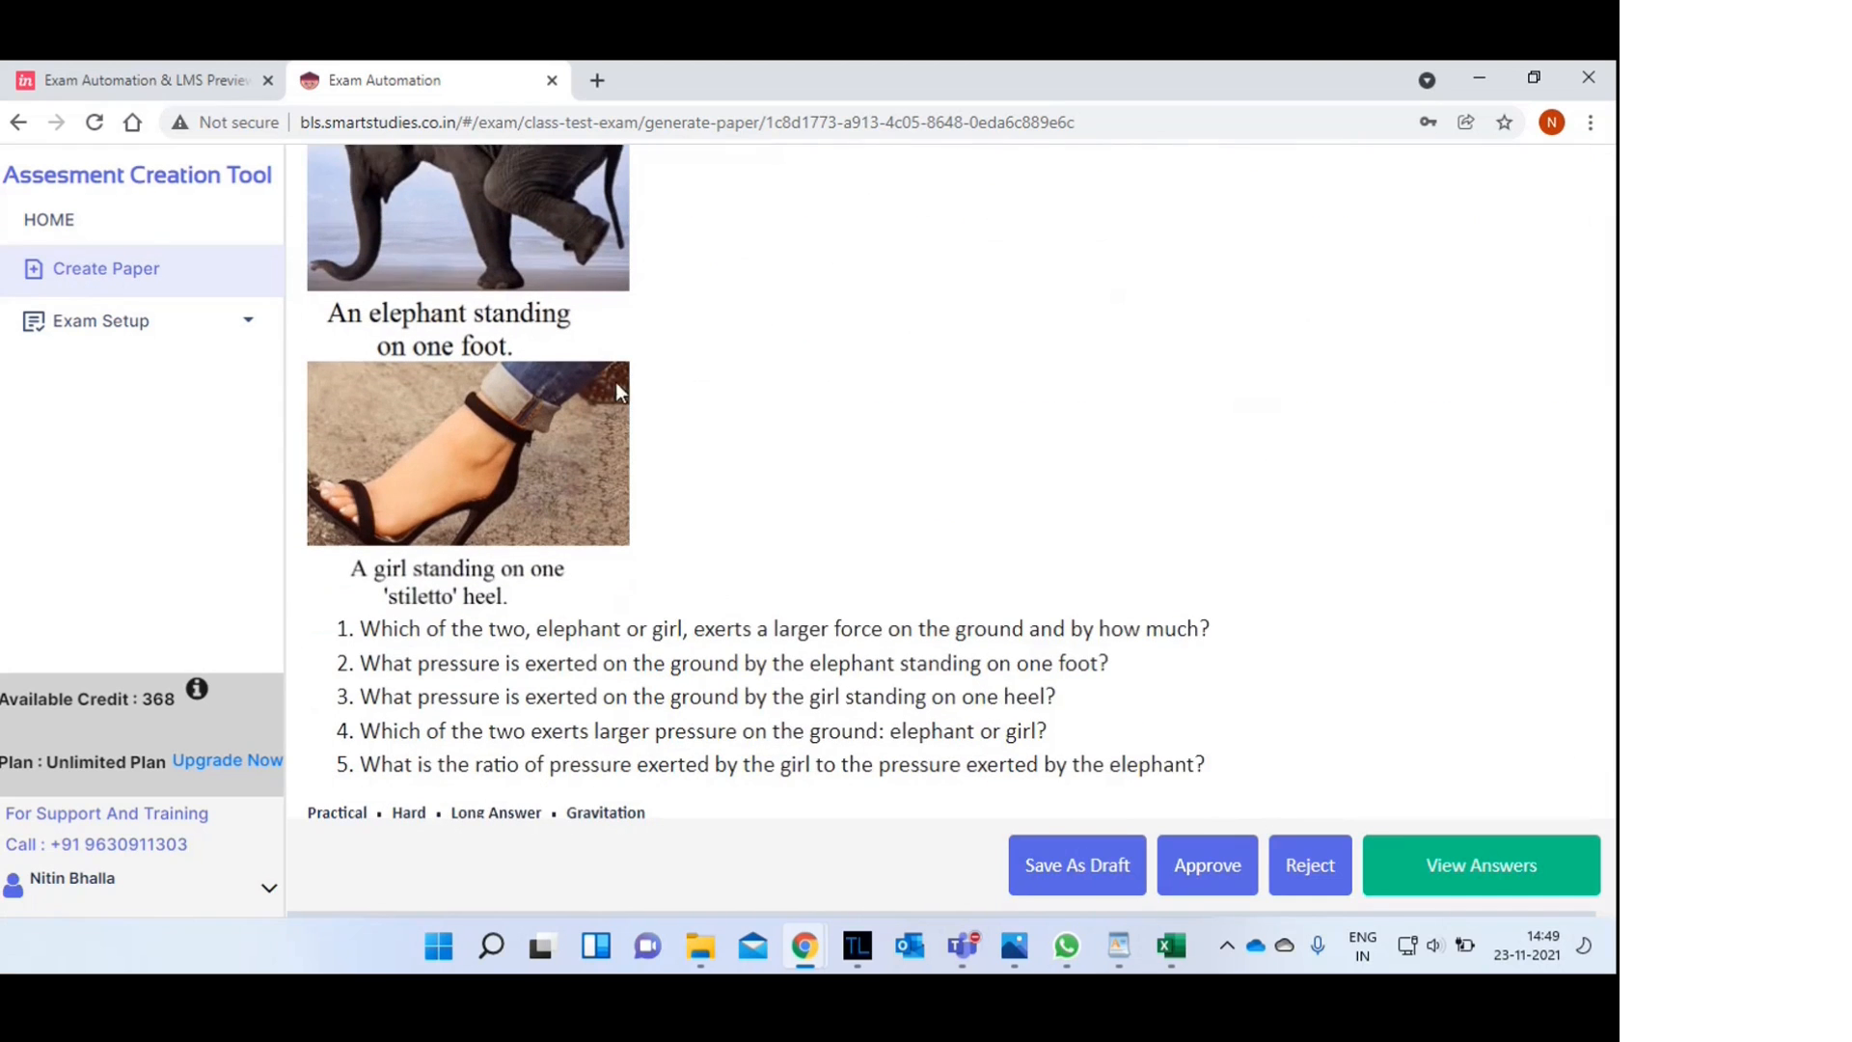
scroll(646, 610, "down", 2)
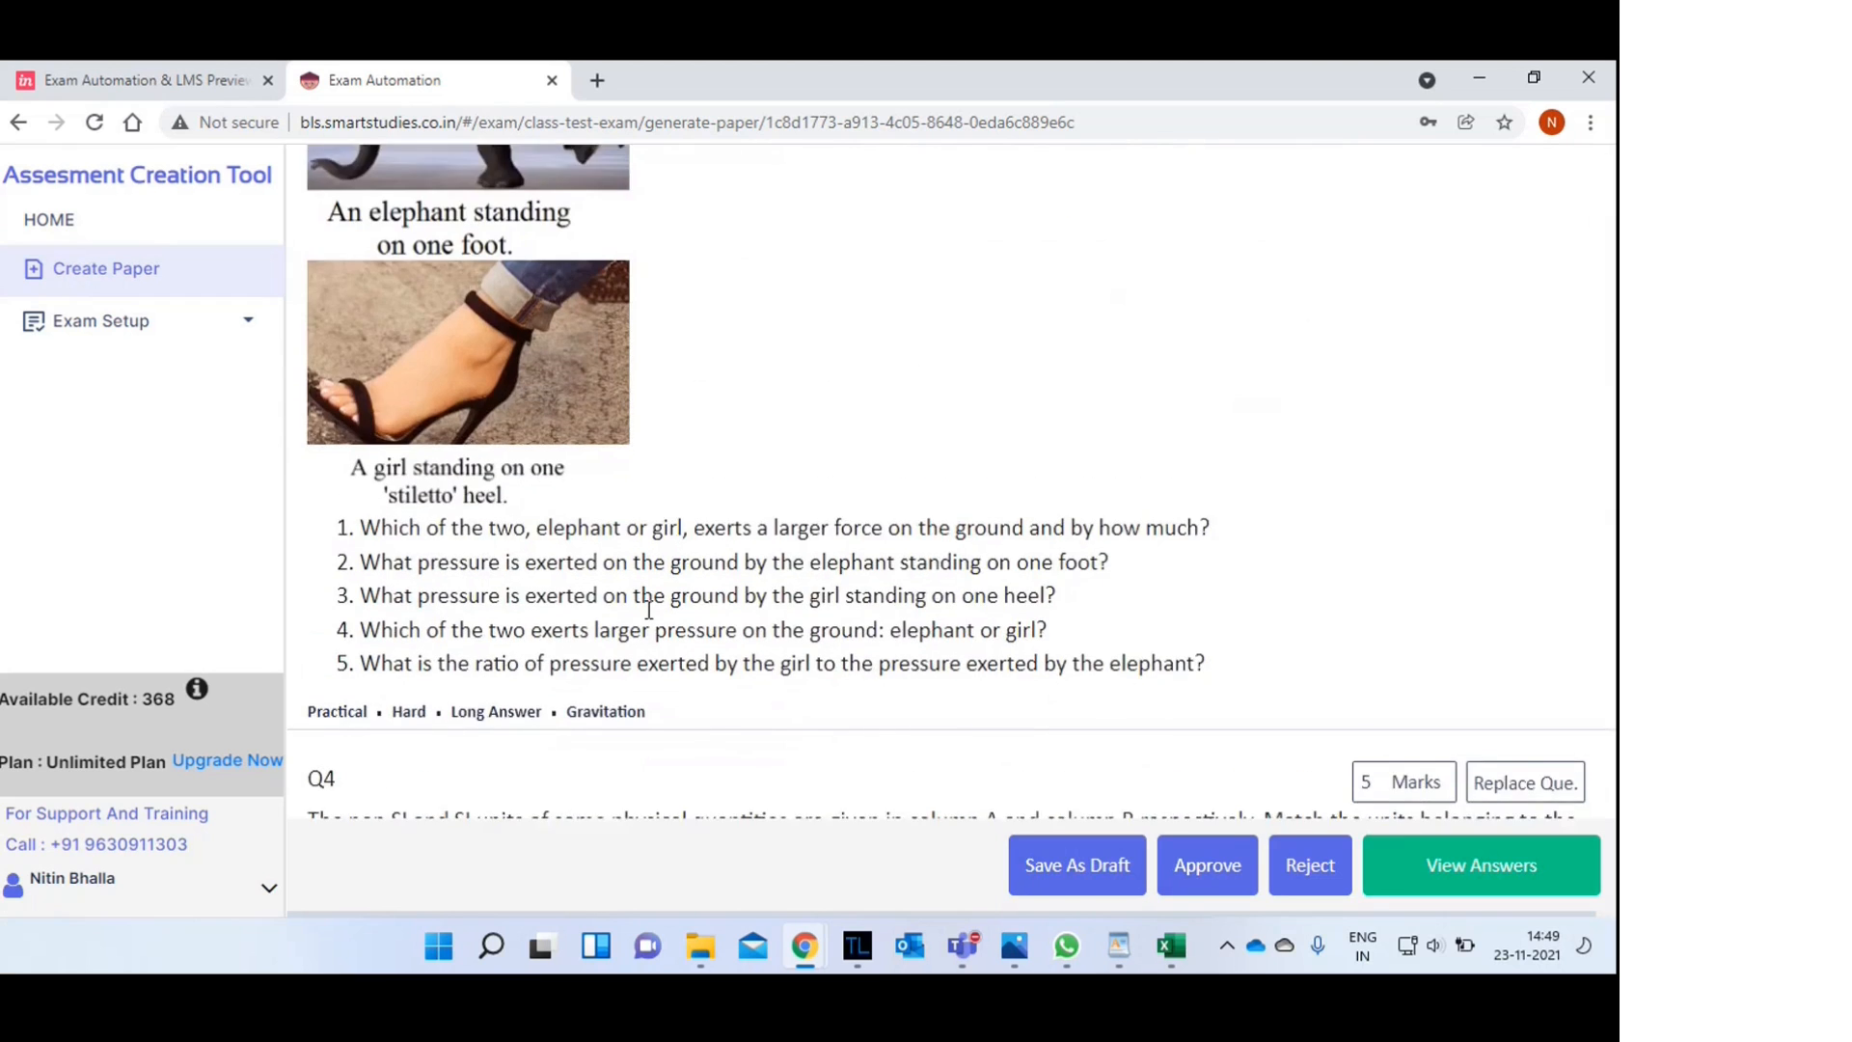
scroll(647, 610, "up", 2)
scroll(649, 610, "up", 20)
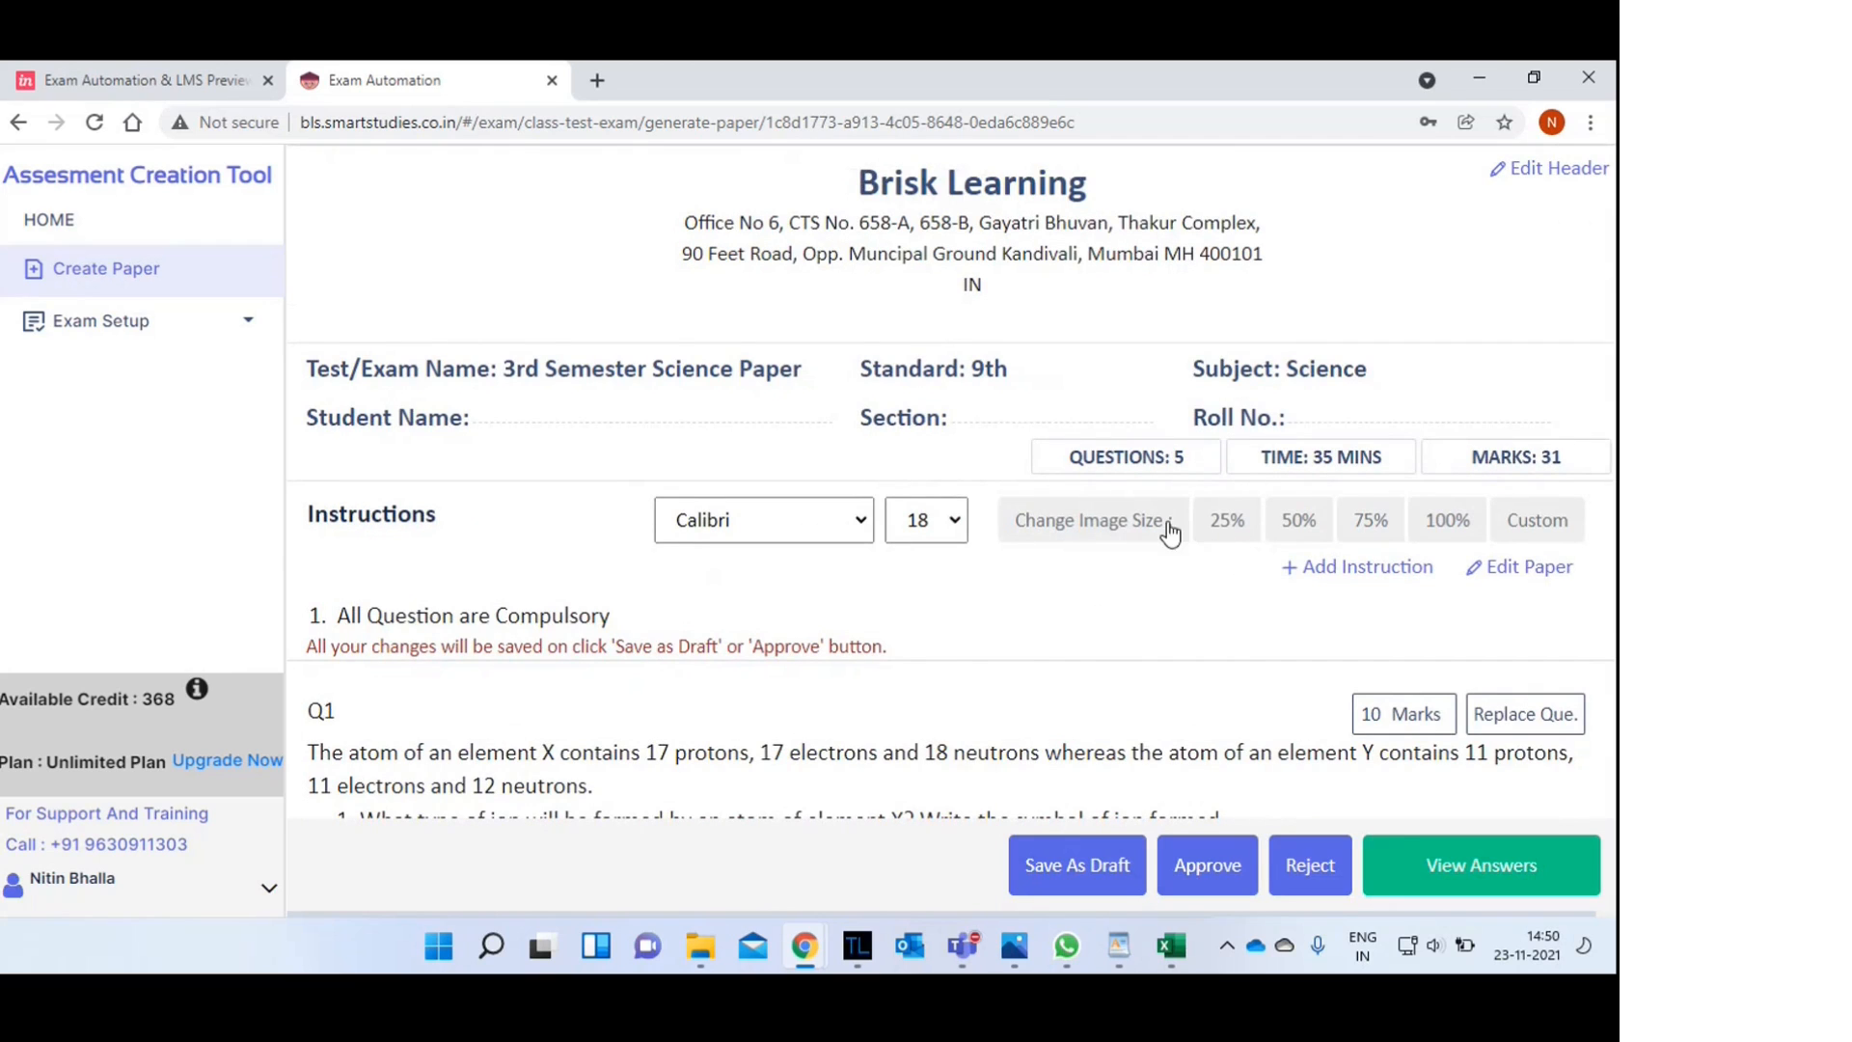
- Set the paper's image size to 50% and check the images in Question 3
left_click(1304, 529)
scroll(1009, 603, "down", 10)
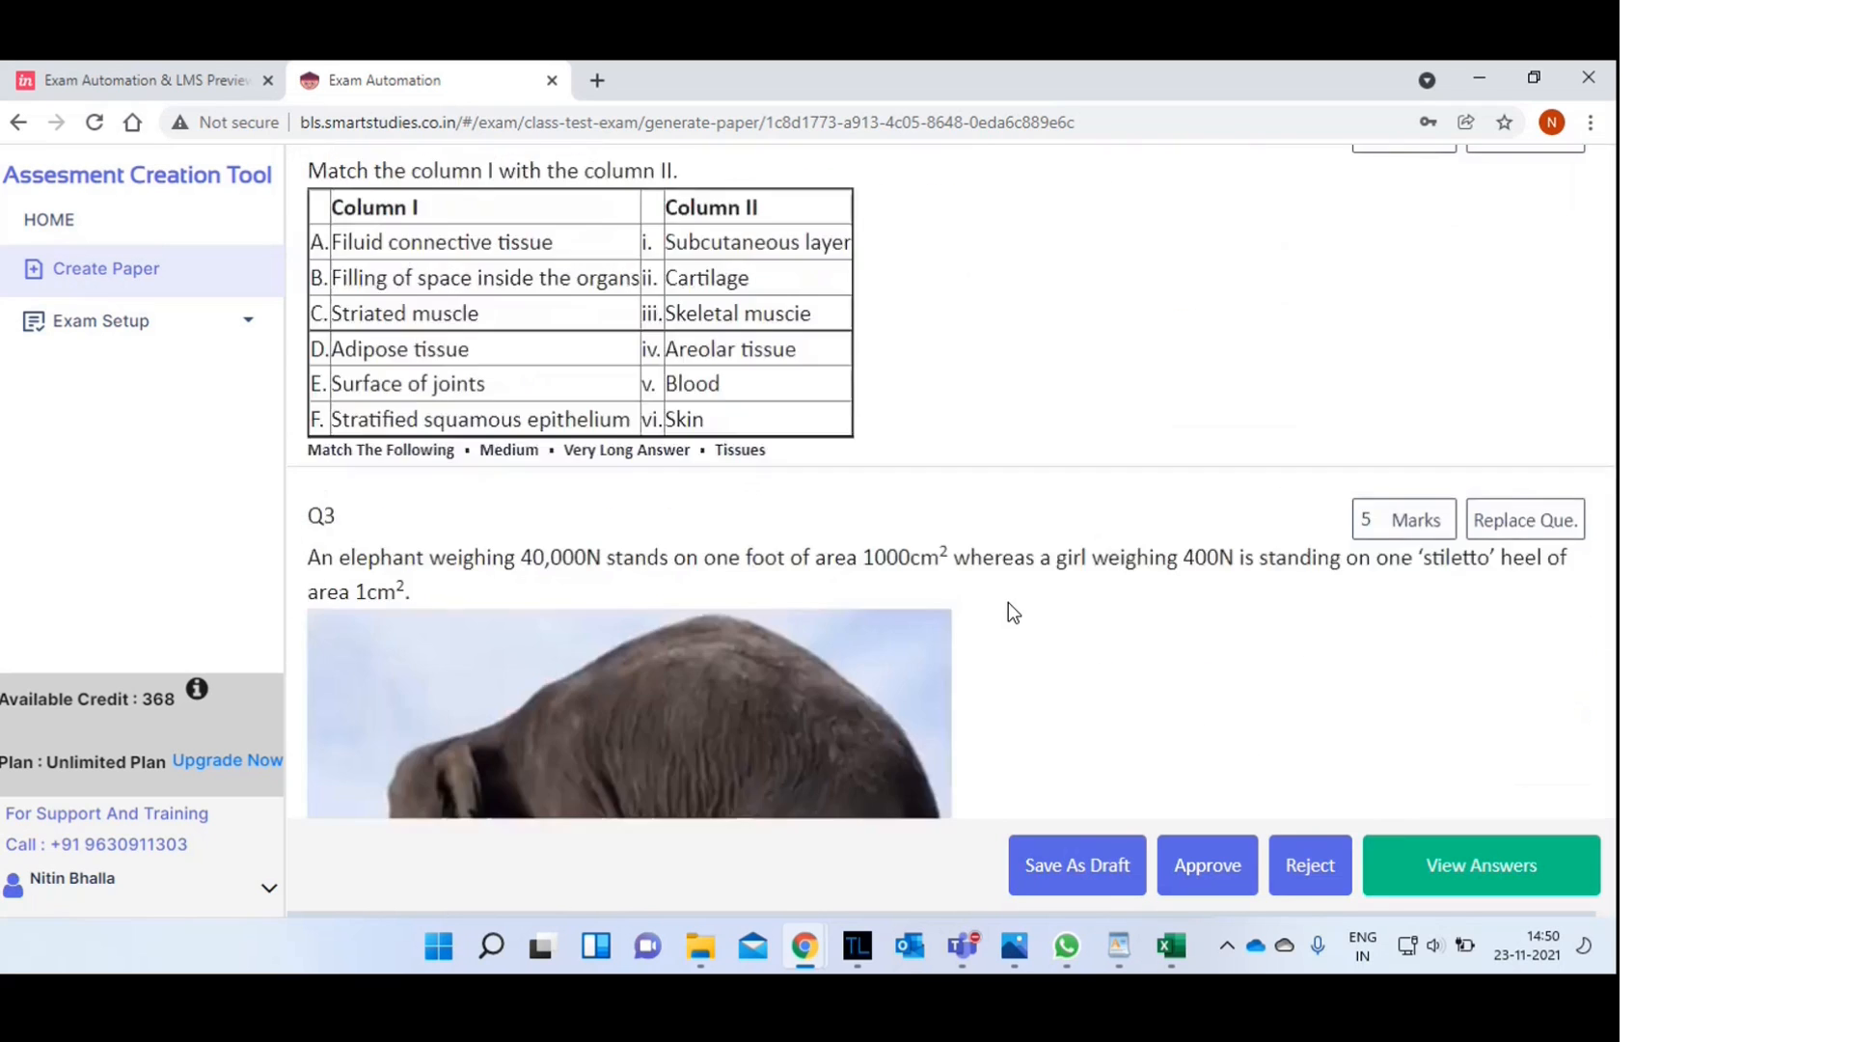
scroll(1009, 602, "down", 12)
scroll(1010, 602, "down", 5)
scroll(1010, 602, "up", 15)
scroll(1009, 601, "up", 10)
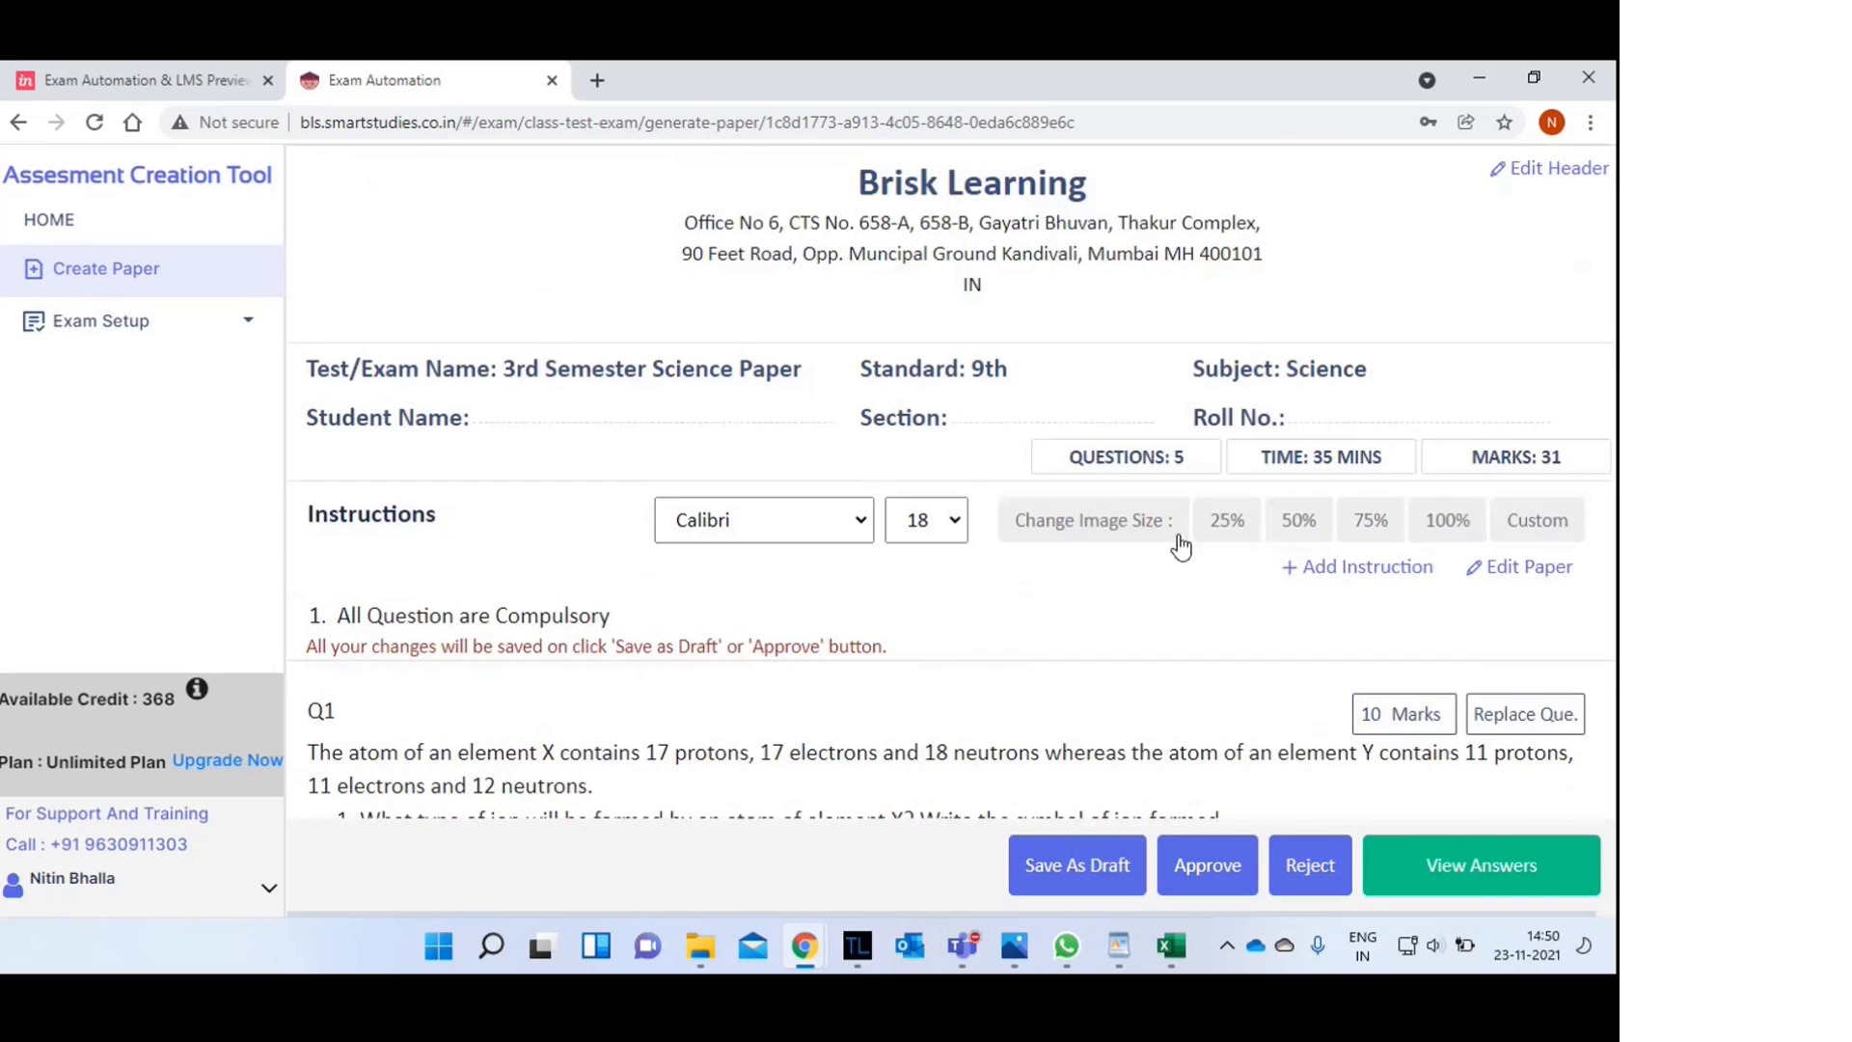
- Set the paper's image size to 25% and add a second instruction reading "All the best."
left_click(1227, 521)
scroll(1042, 589, "down", 2)
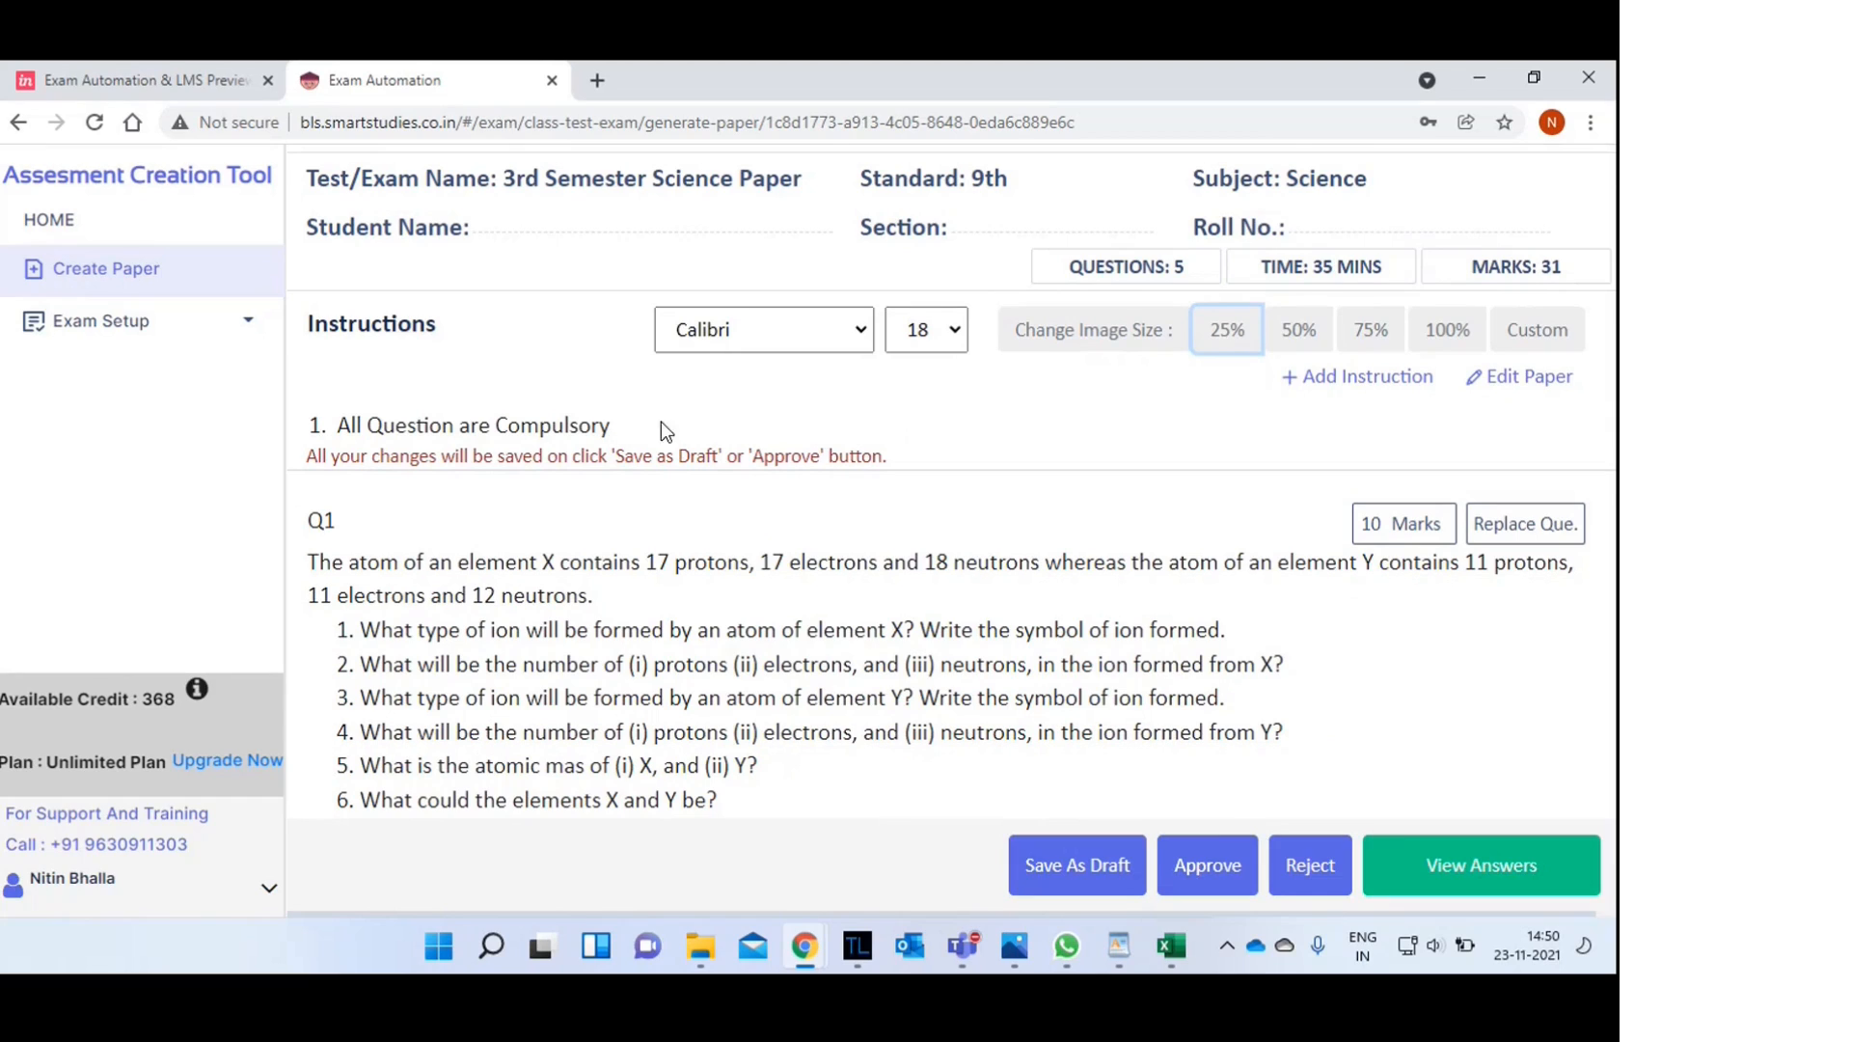
left_click(1367, 379)
left_click(349, 397)
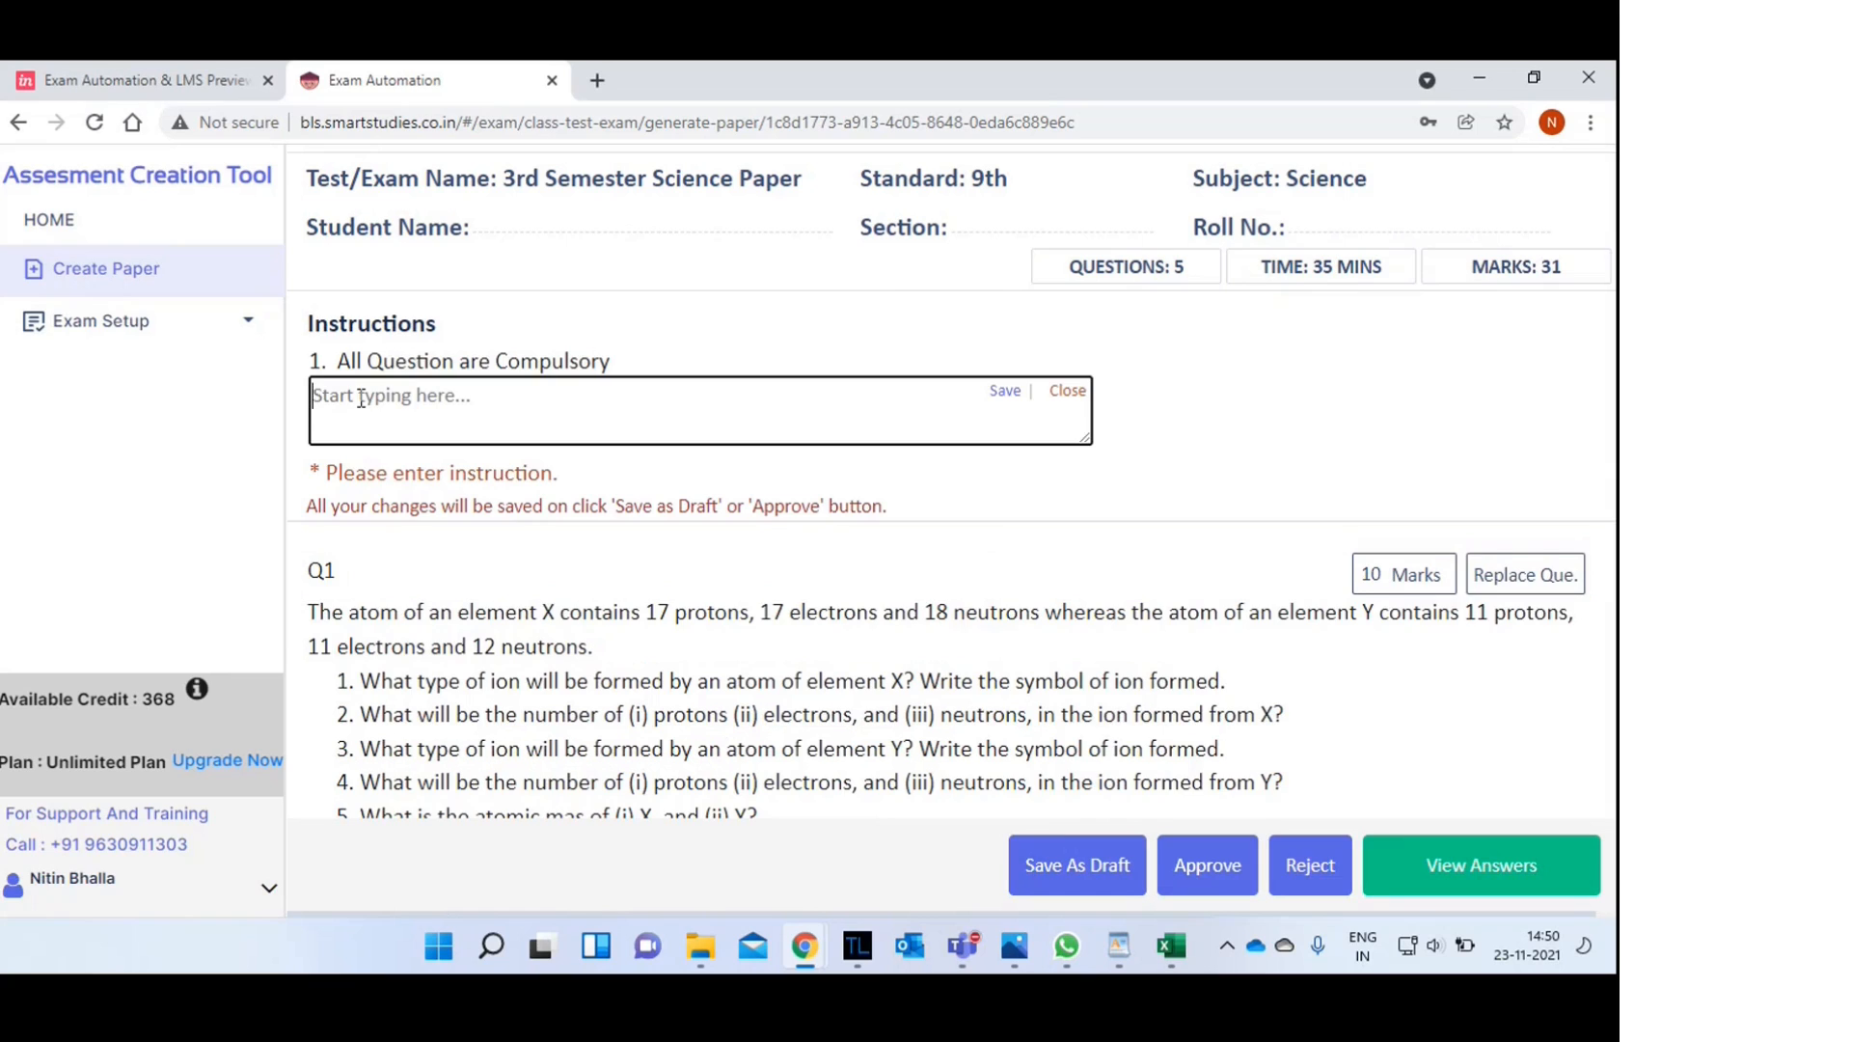
type("All the best.")
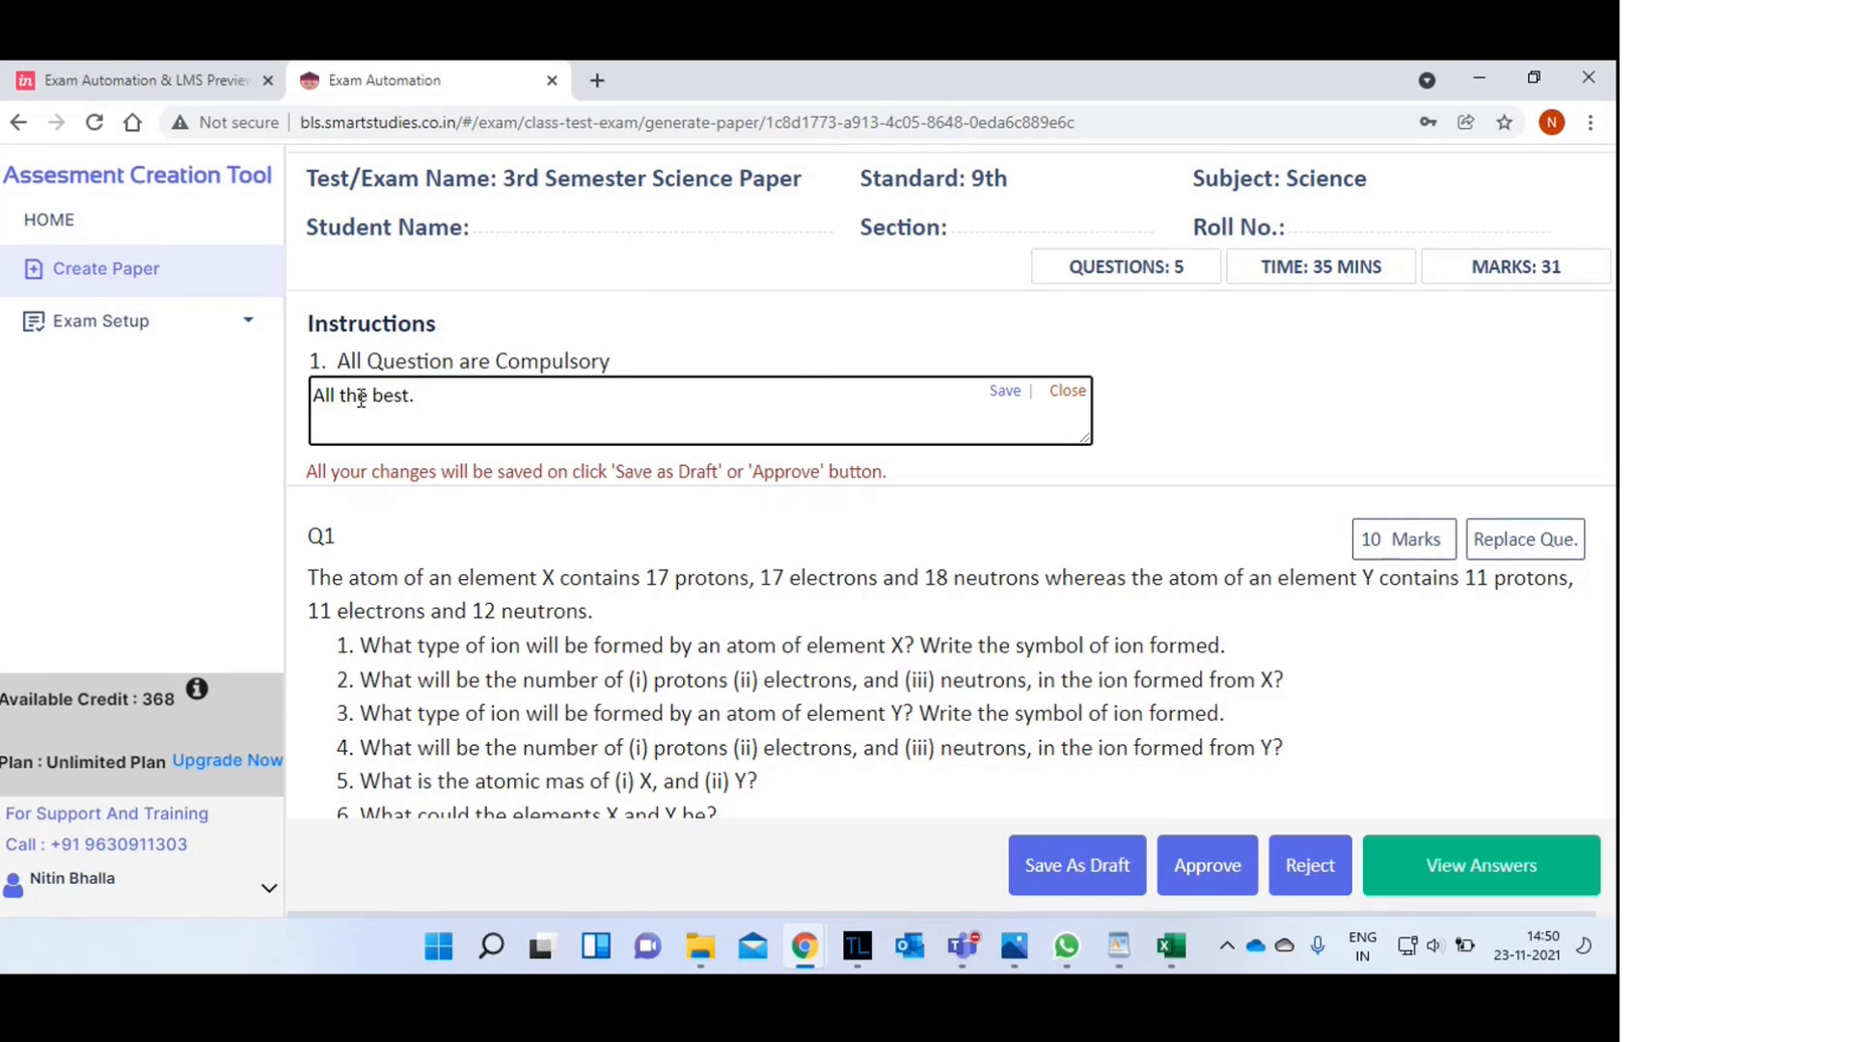
left_click(1006, 391)
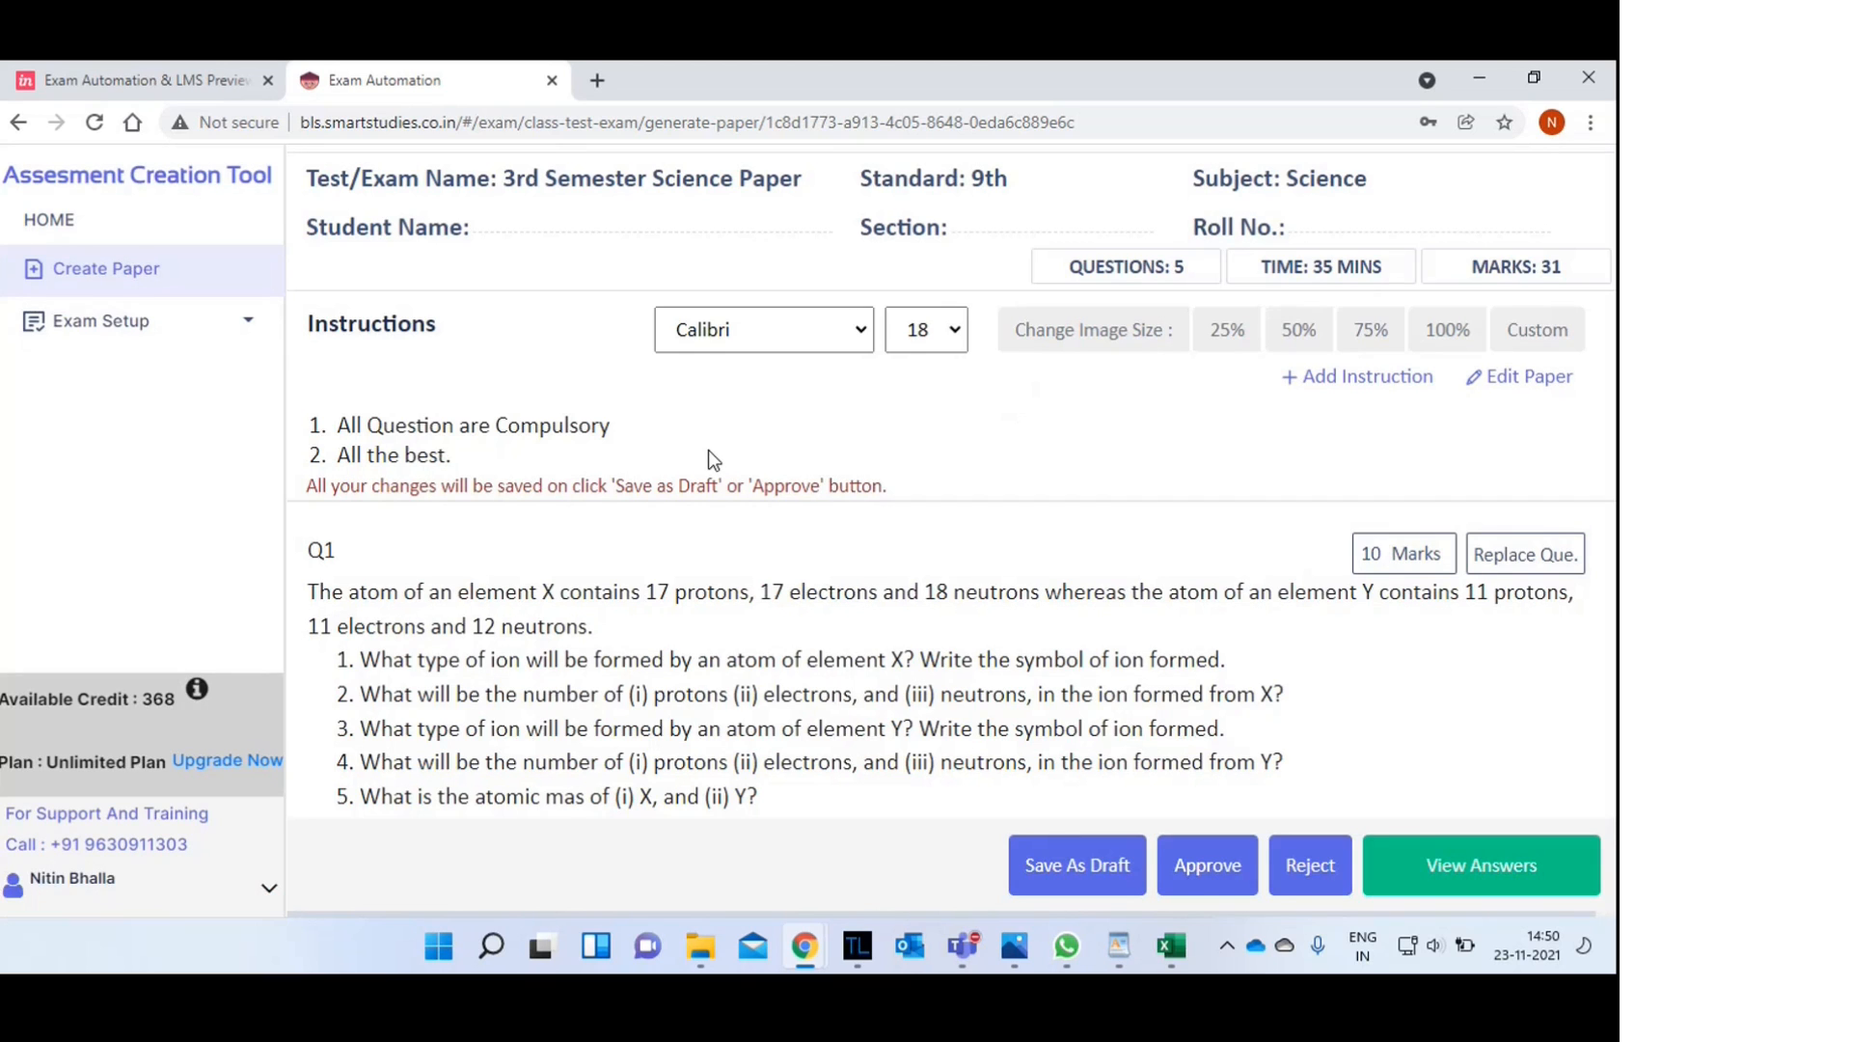
- Edit Question 1 so the introduction ends "12 neutrons-" and the second sub-question ends with a full stop after X, and finish editing
scroll(708, 449, "down", 3)
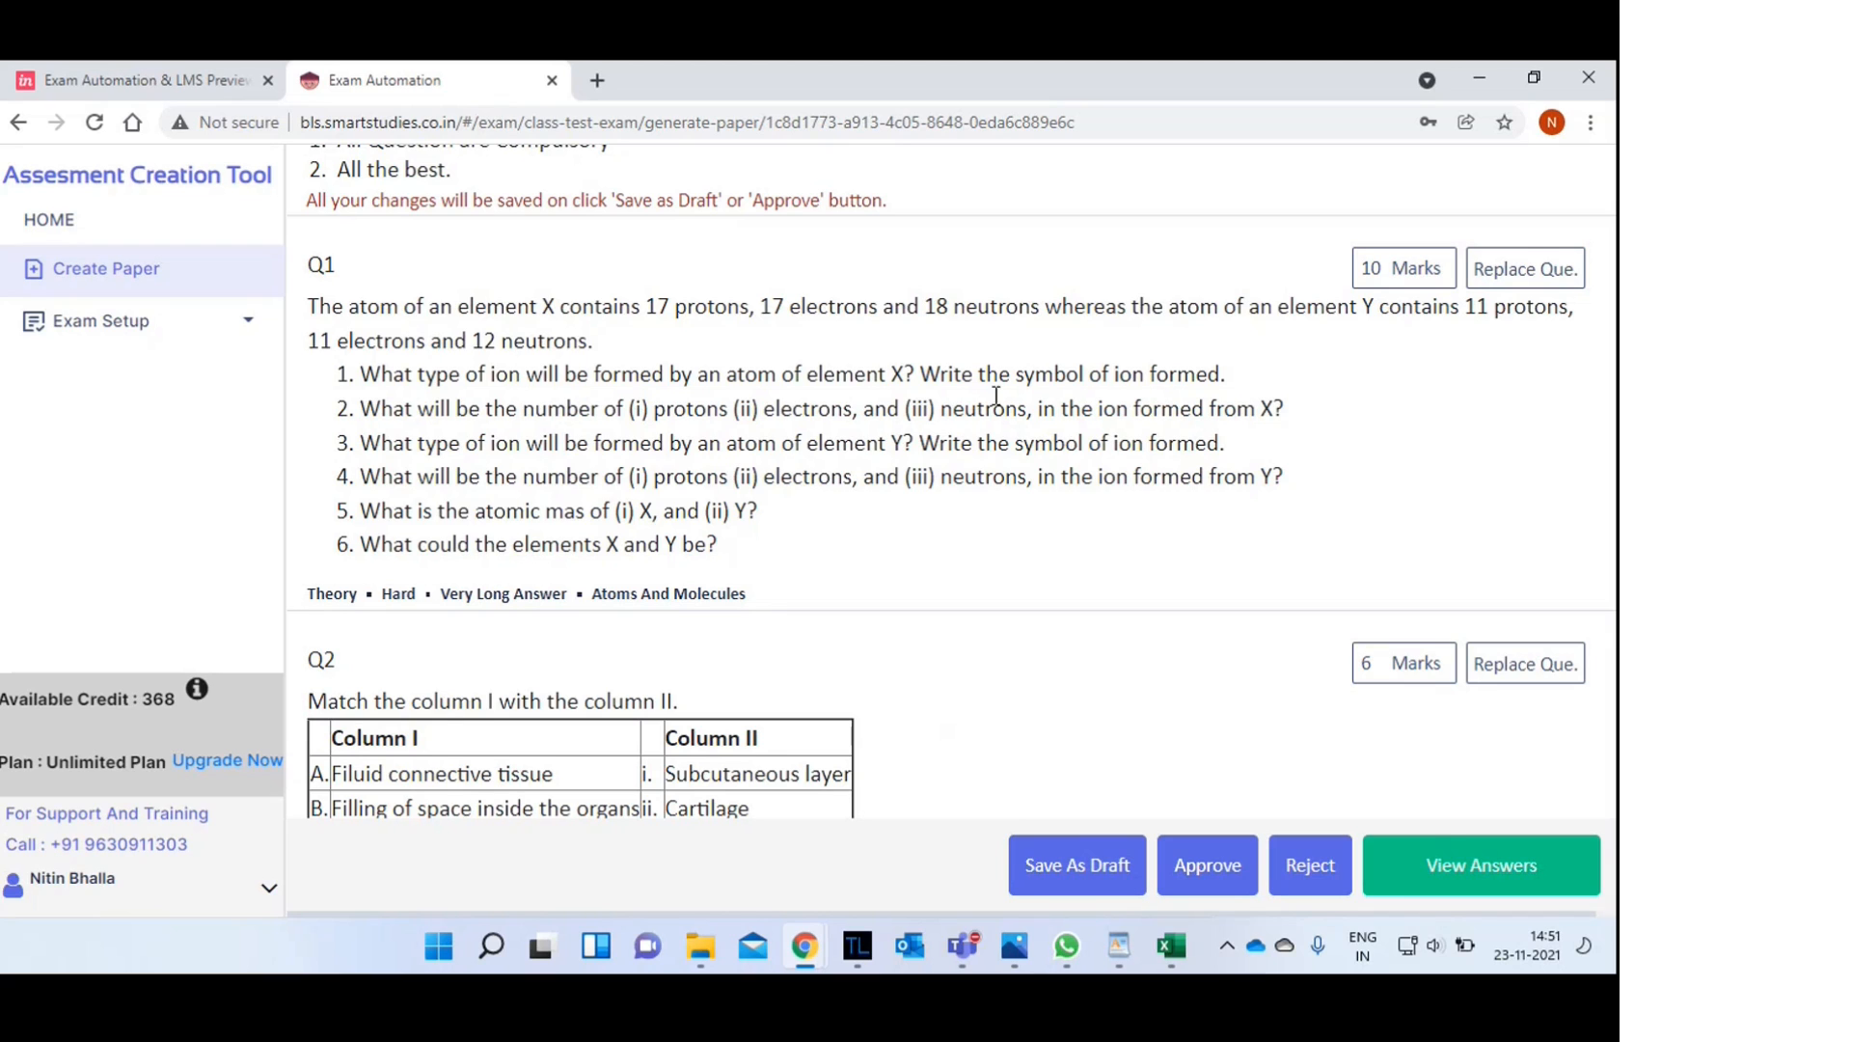
left_click(963, 373)
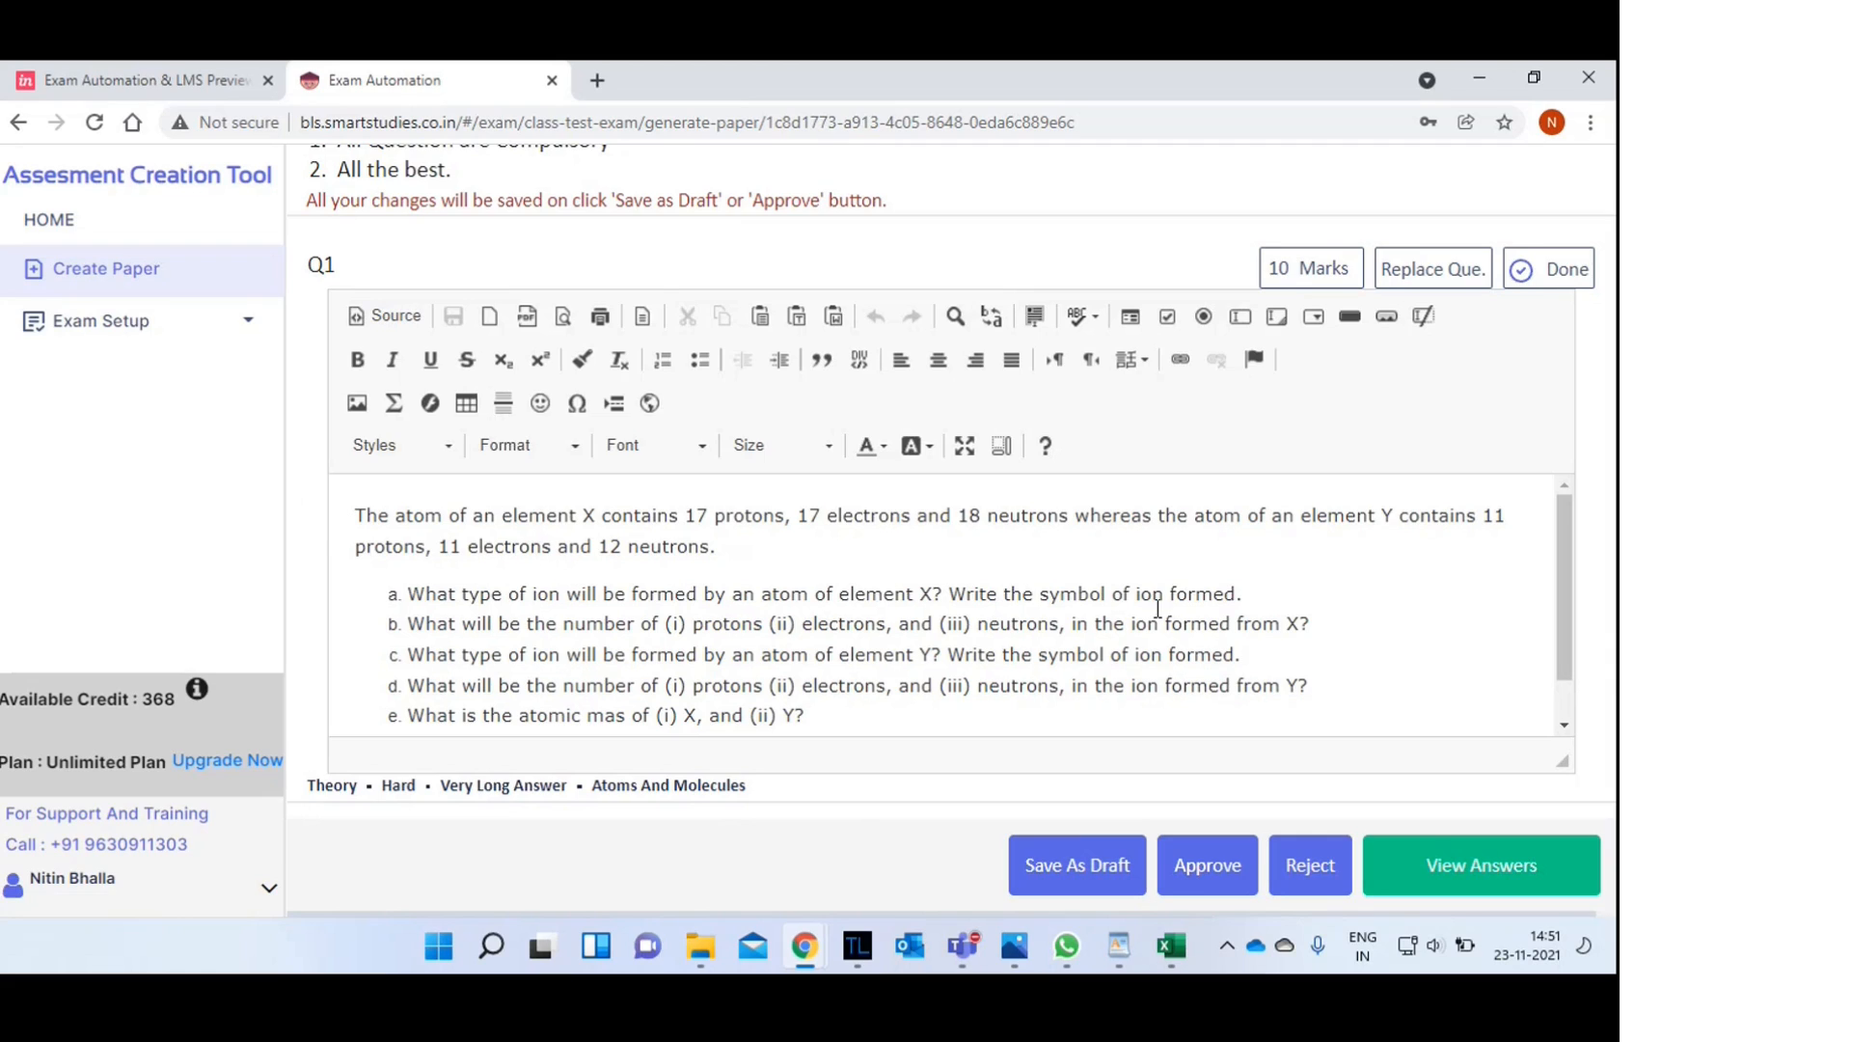
left_click(772, 545)
key("BackSpace")
type("-")
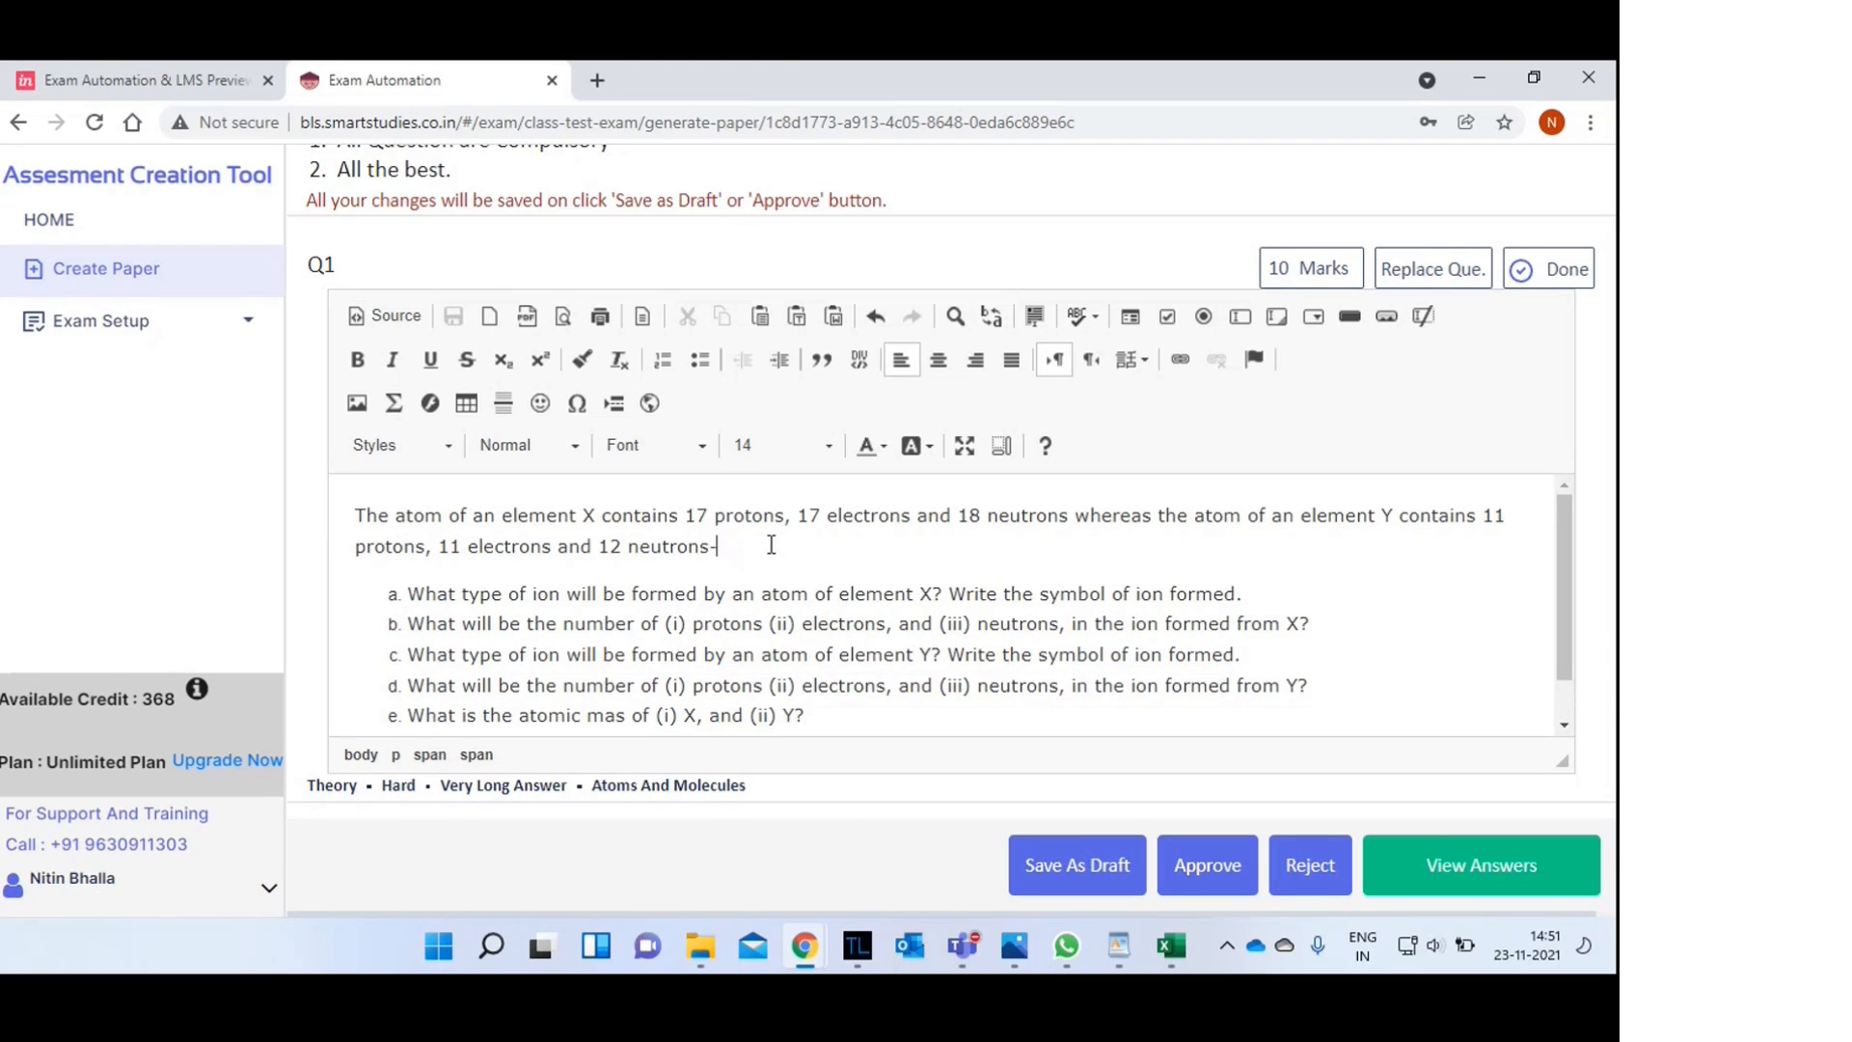
left_click(1338, 613)
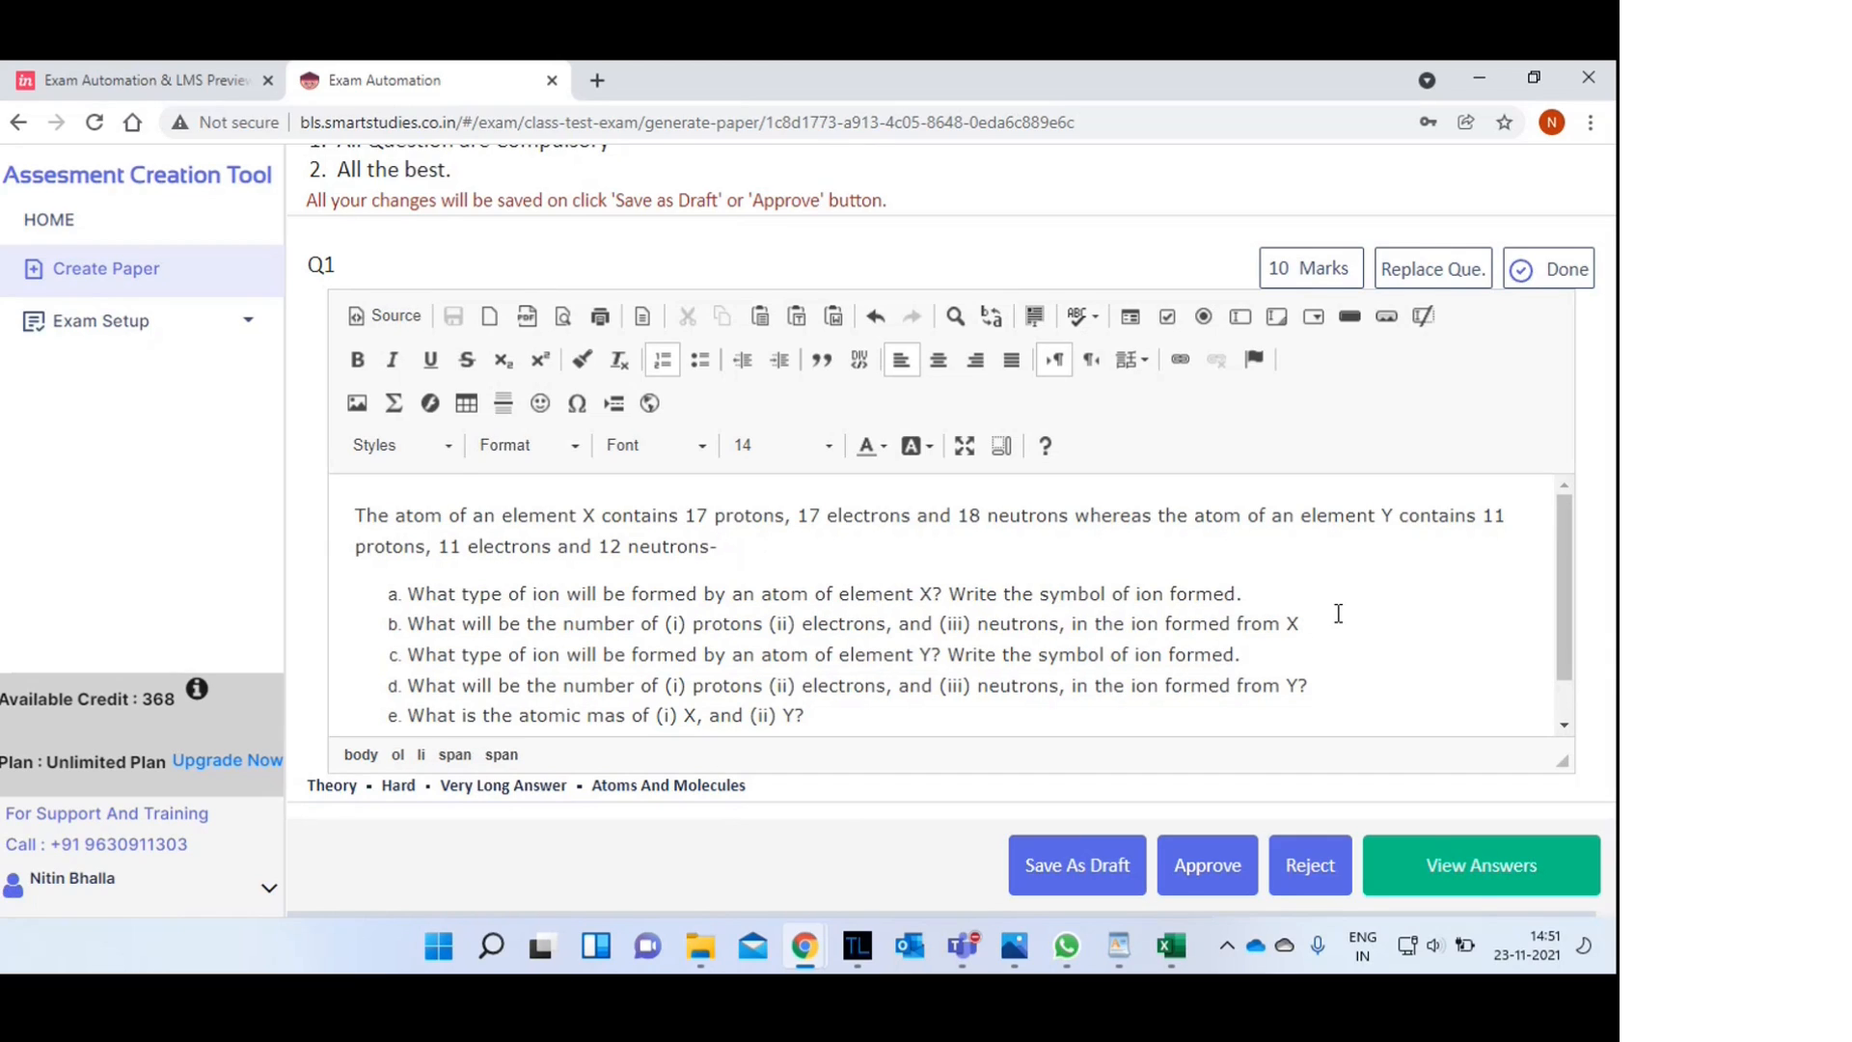
type(".")
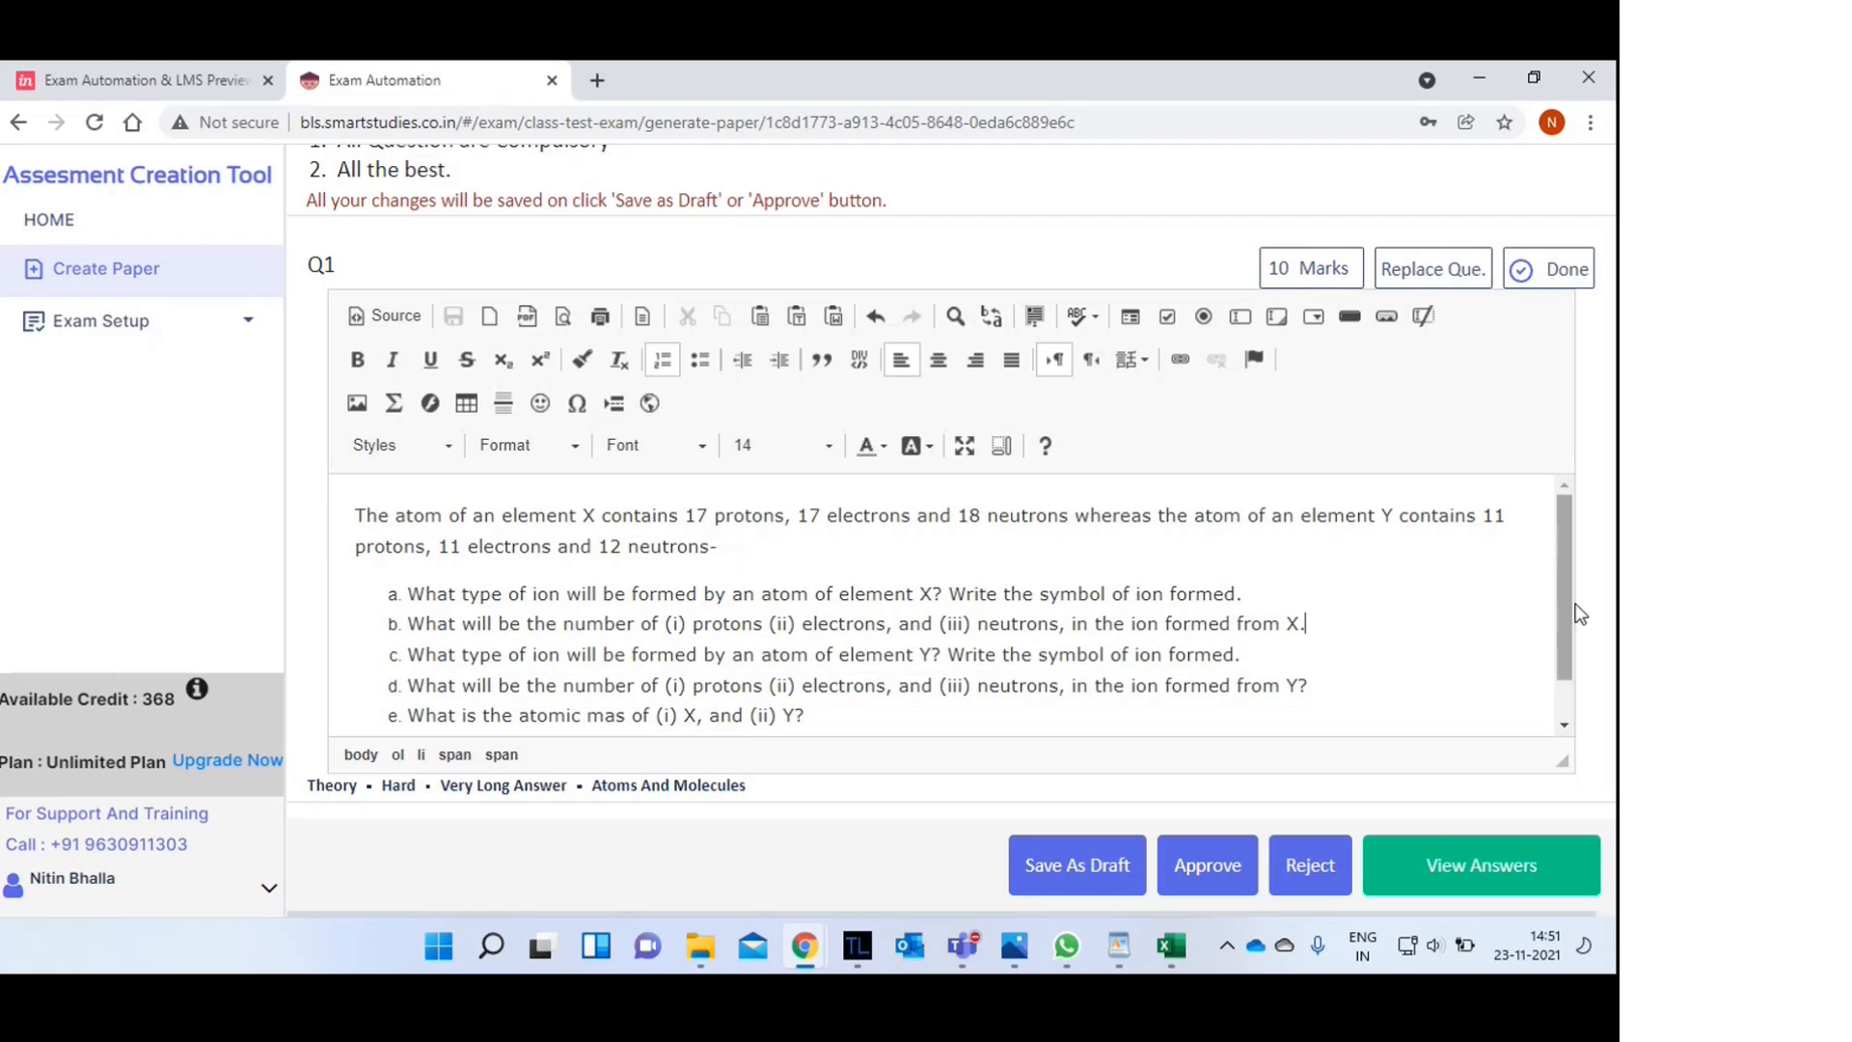
scroll(1569, 574, "down", 1)
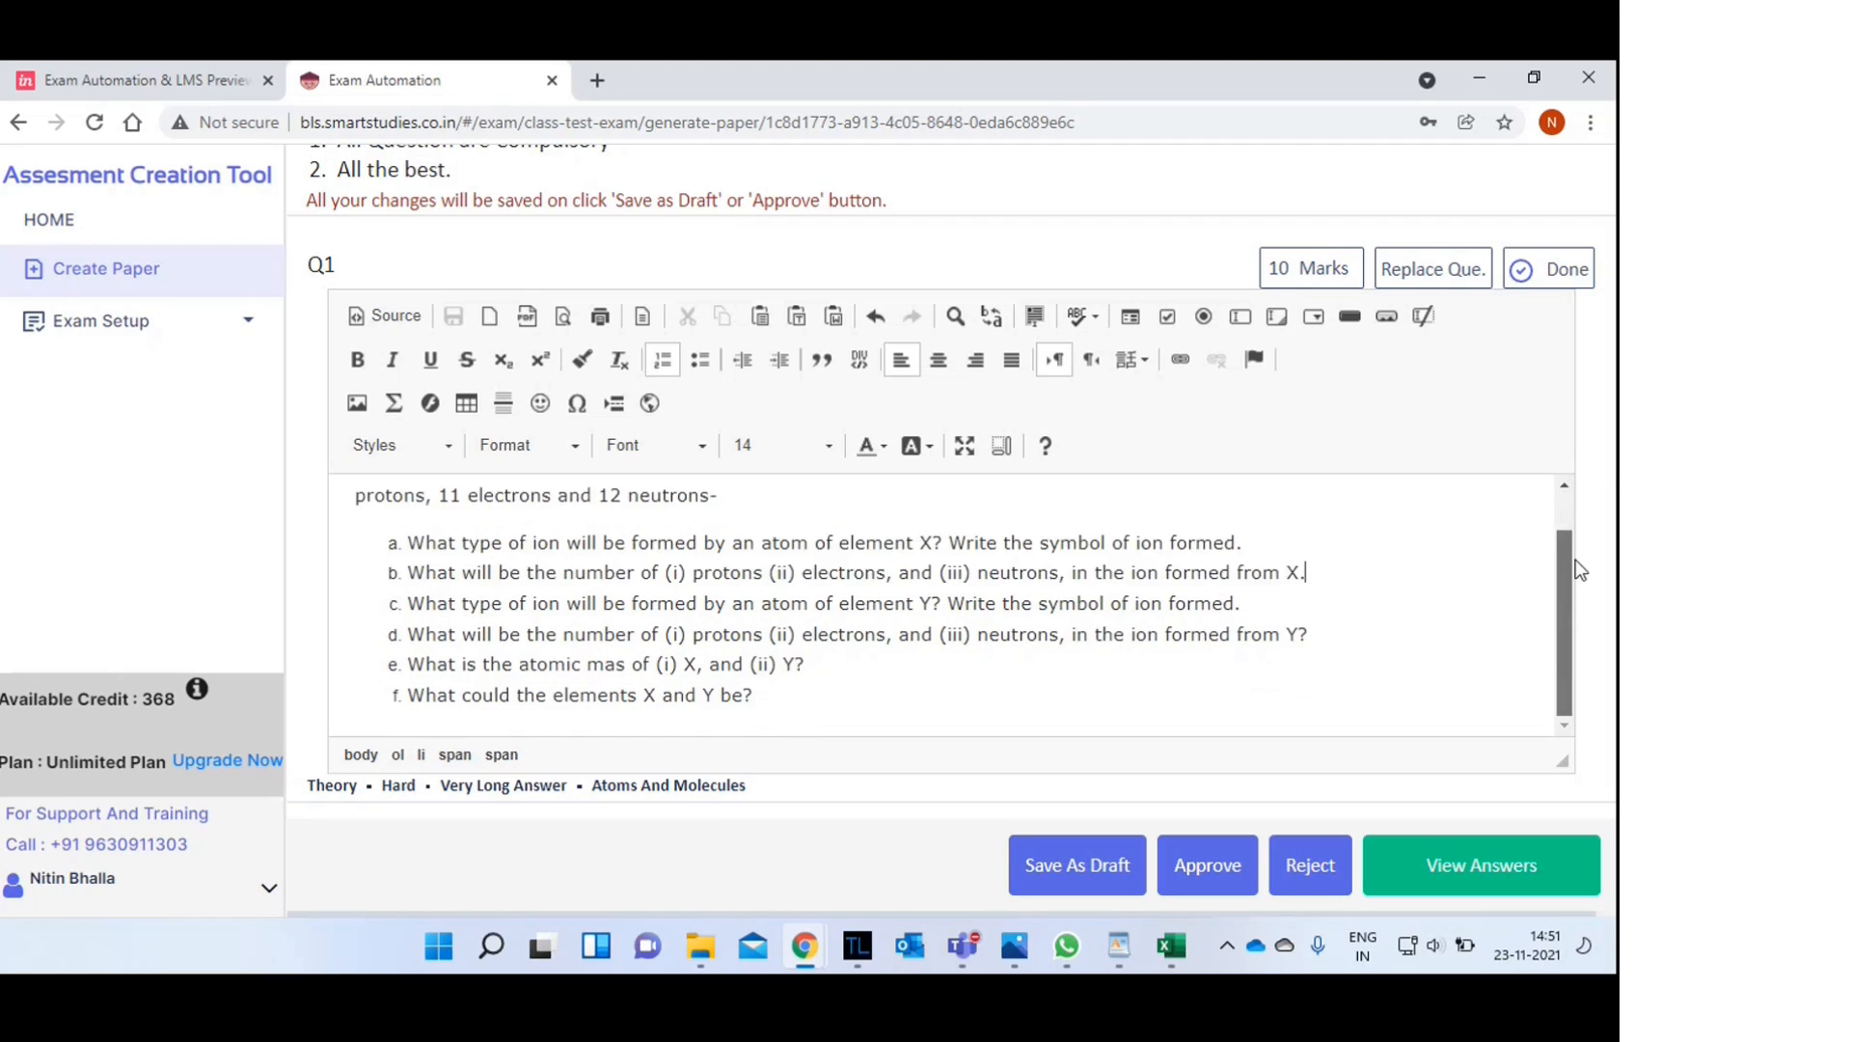
scroll(1575, 569, "up", 1)
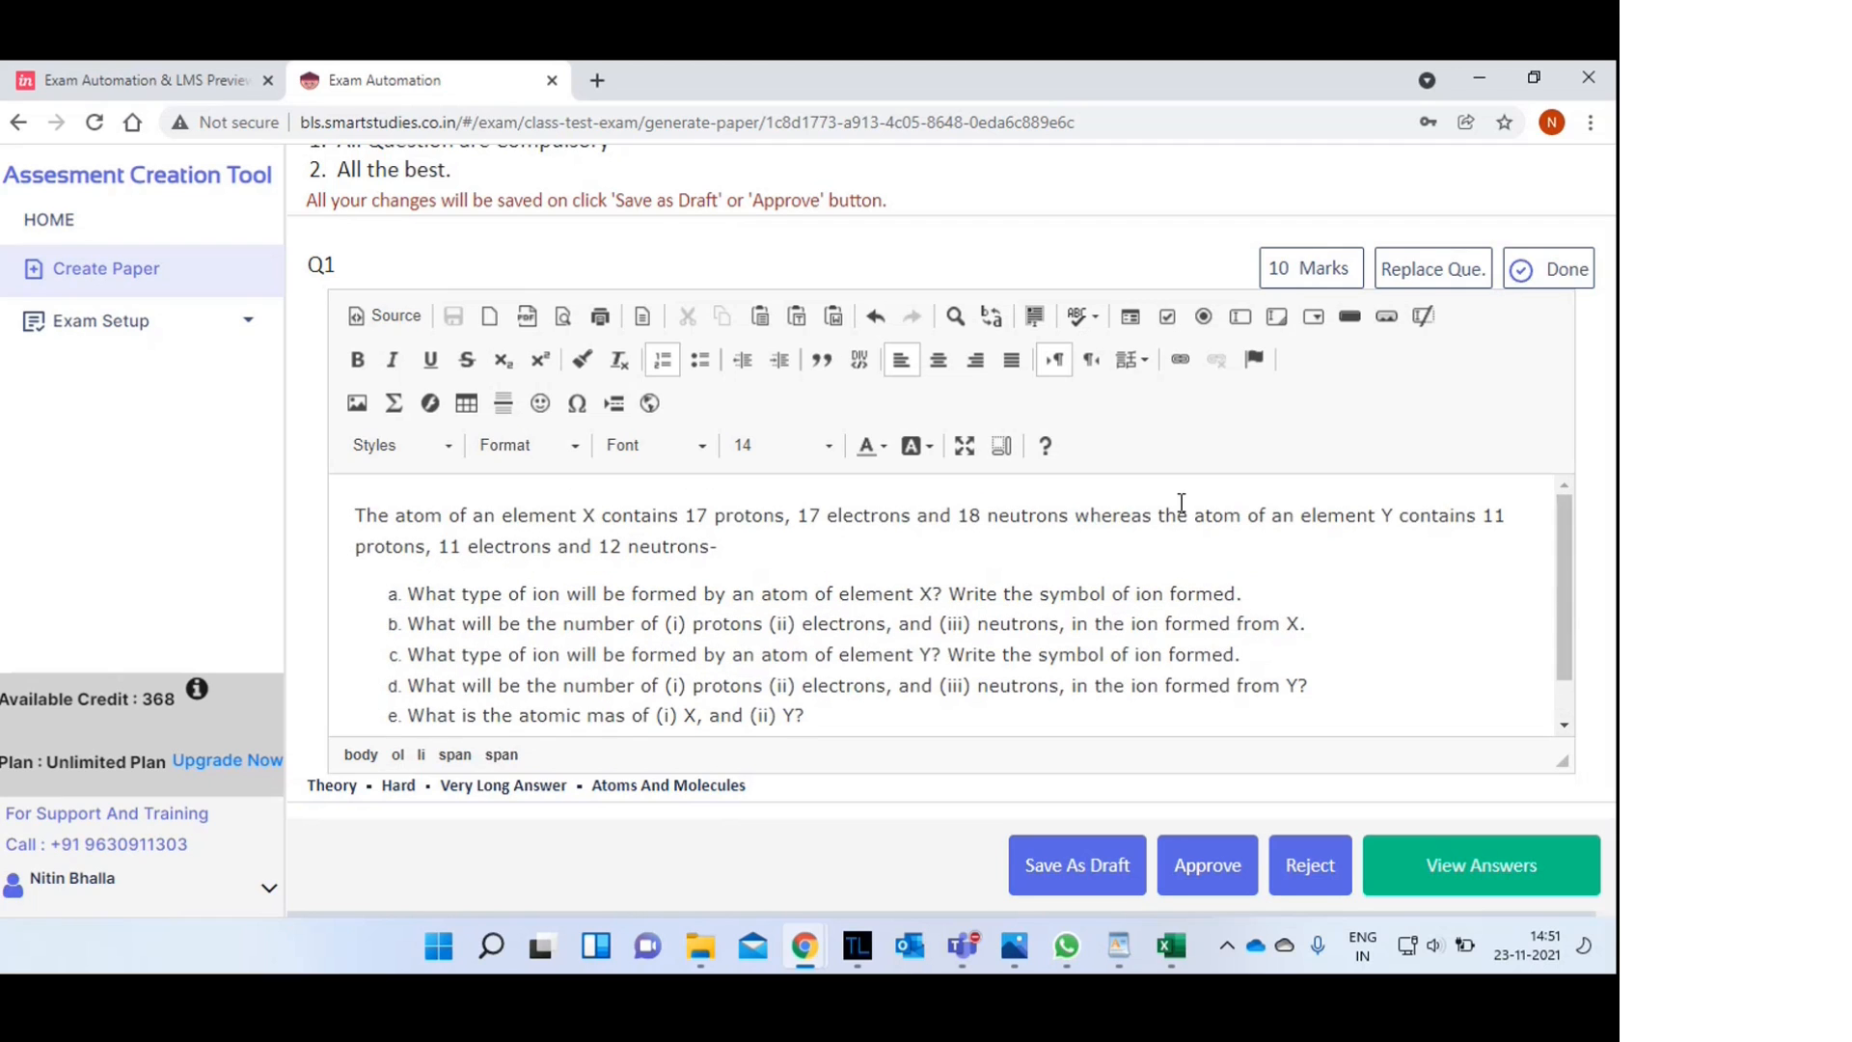
left_click(1560, 277)
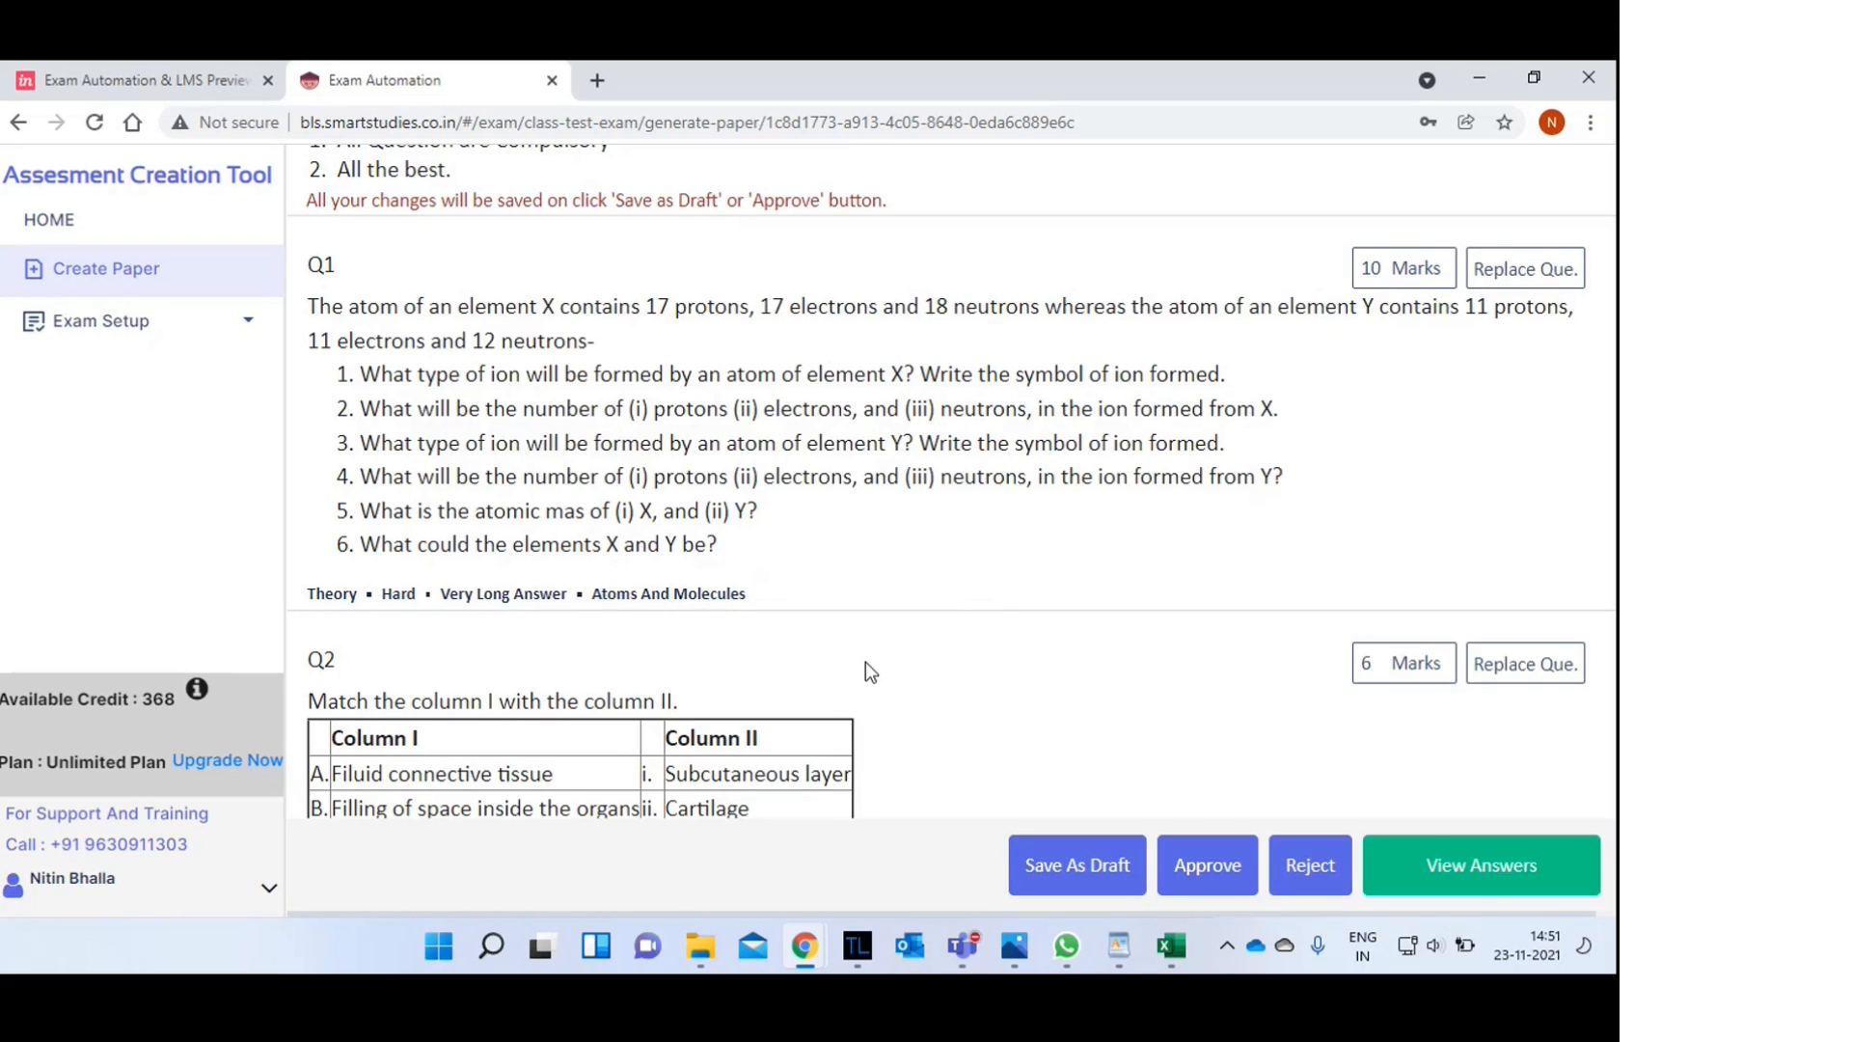
- Replace Question 4 with the question on matching physical quantities in Column A to their SI units in Column B
scroll(865, 662, "down", 5)
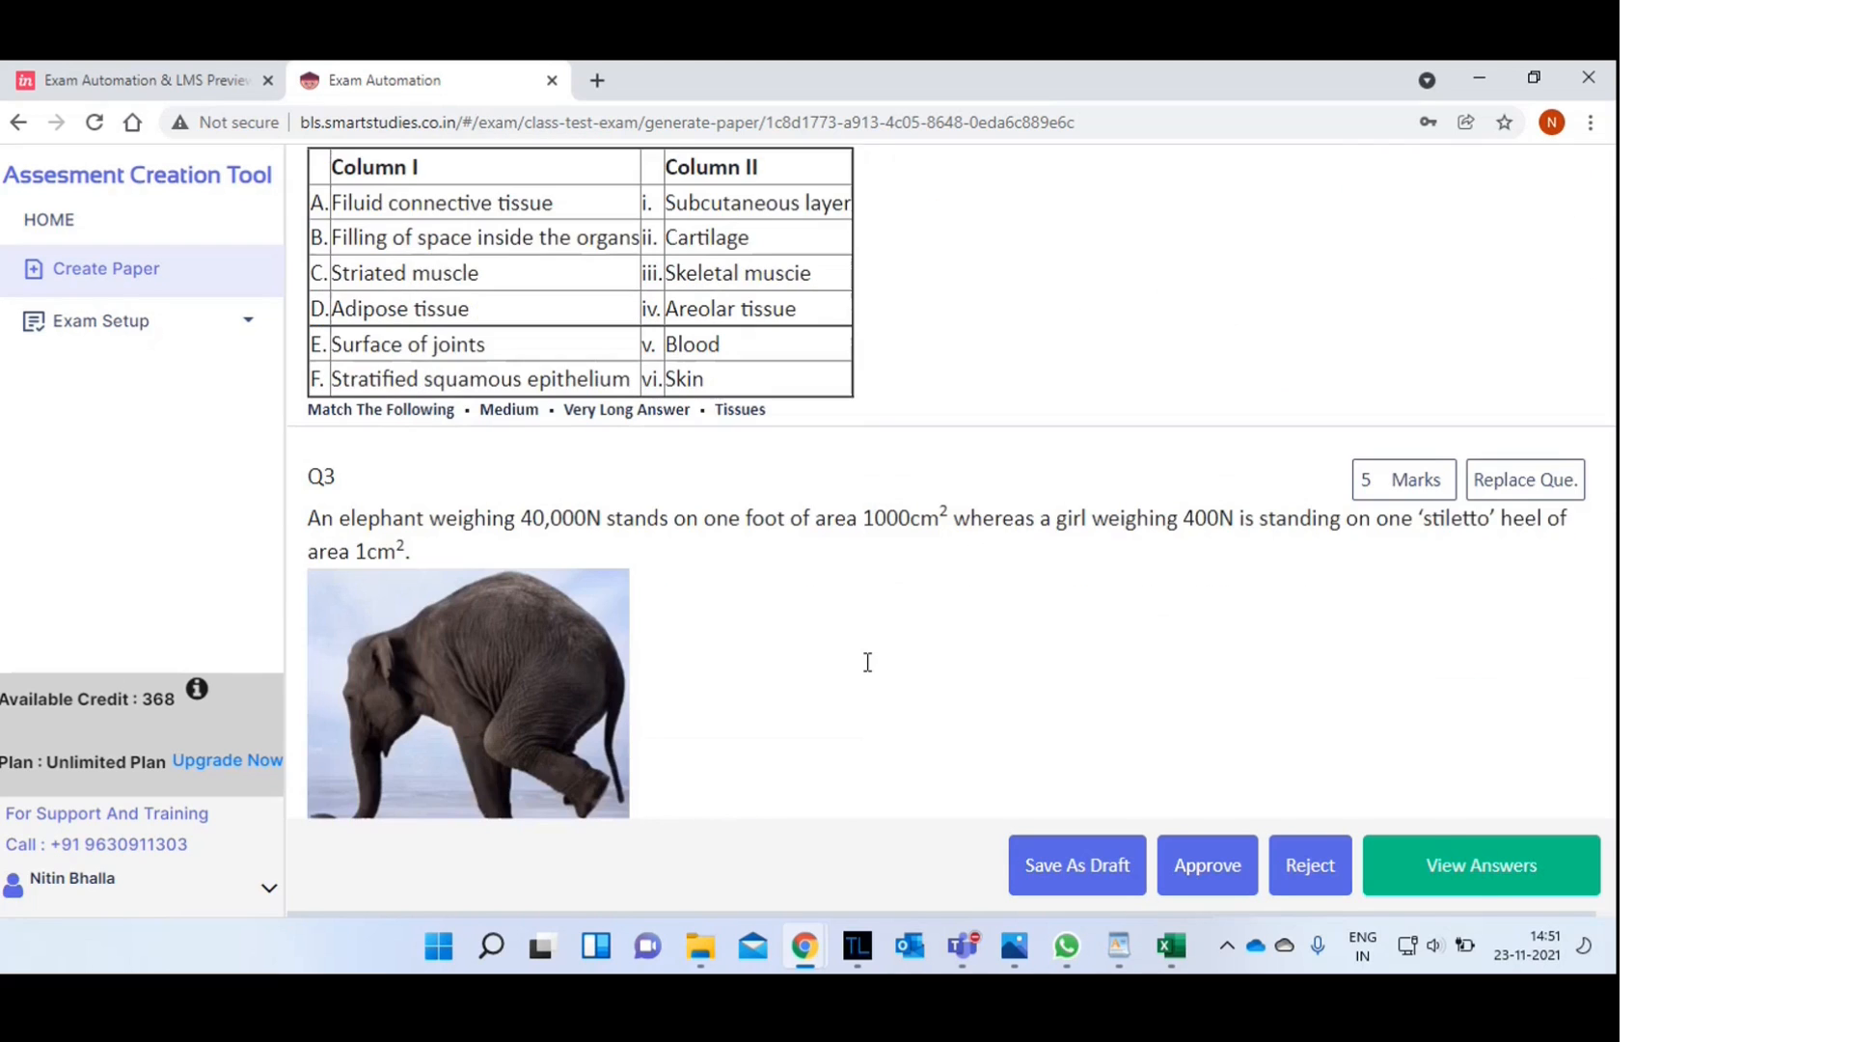
scroll(868, 662, "down", 6)
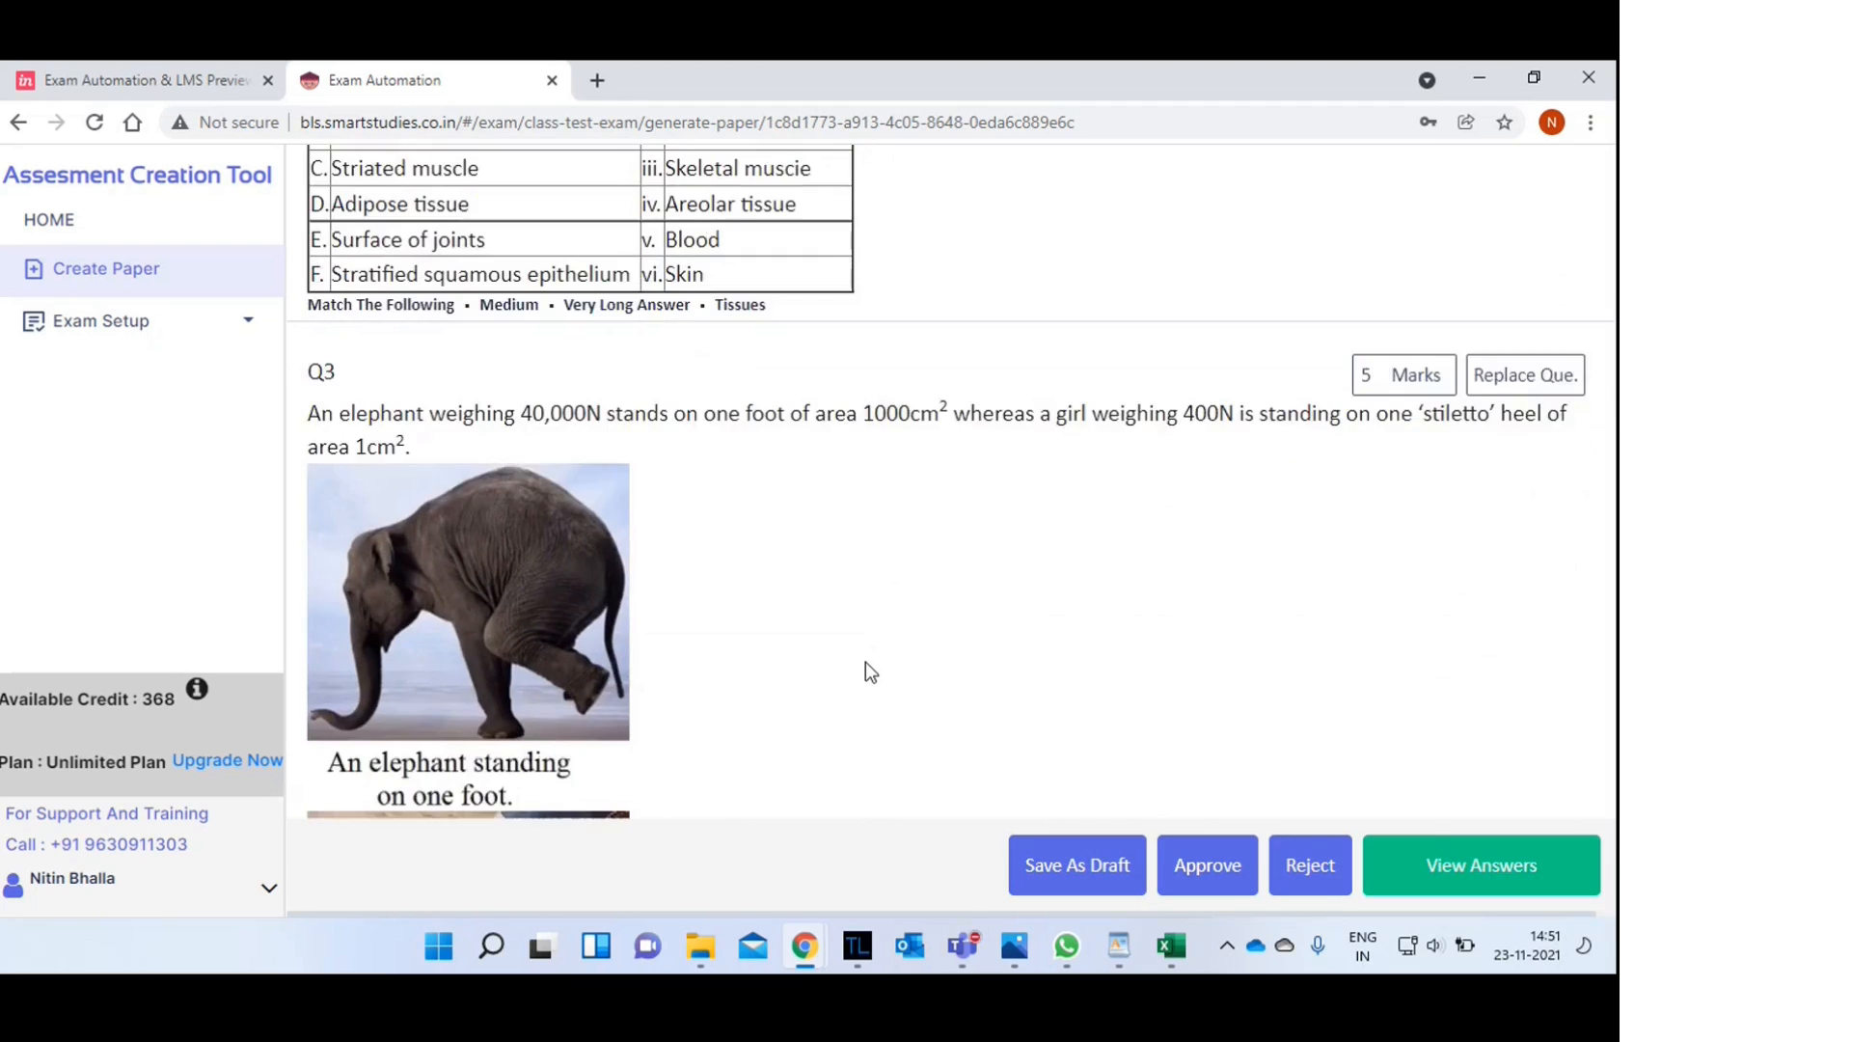
scroll(867, 662, "down", 4)
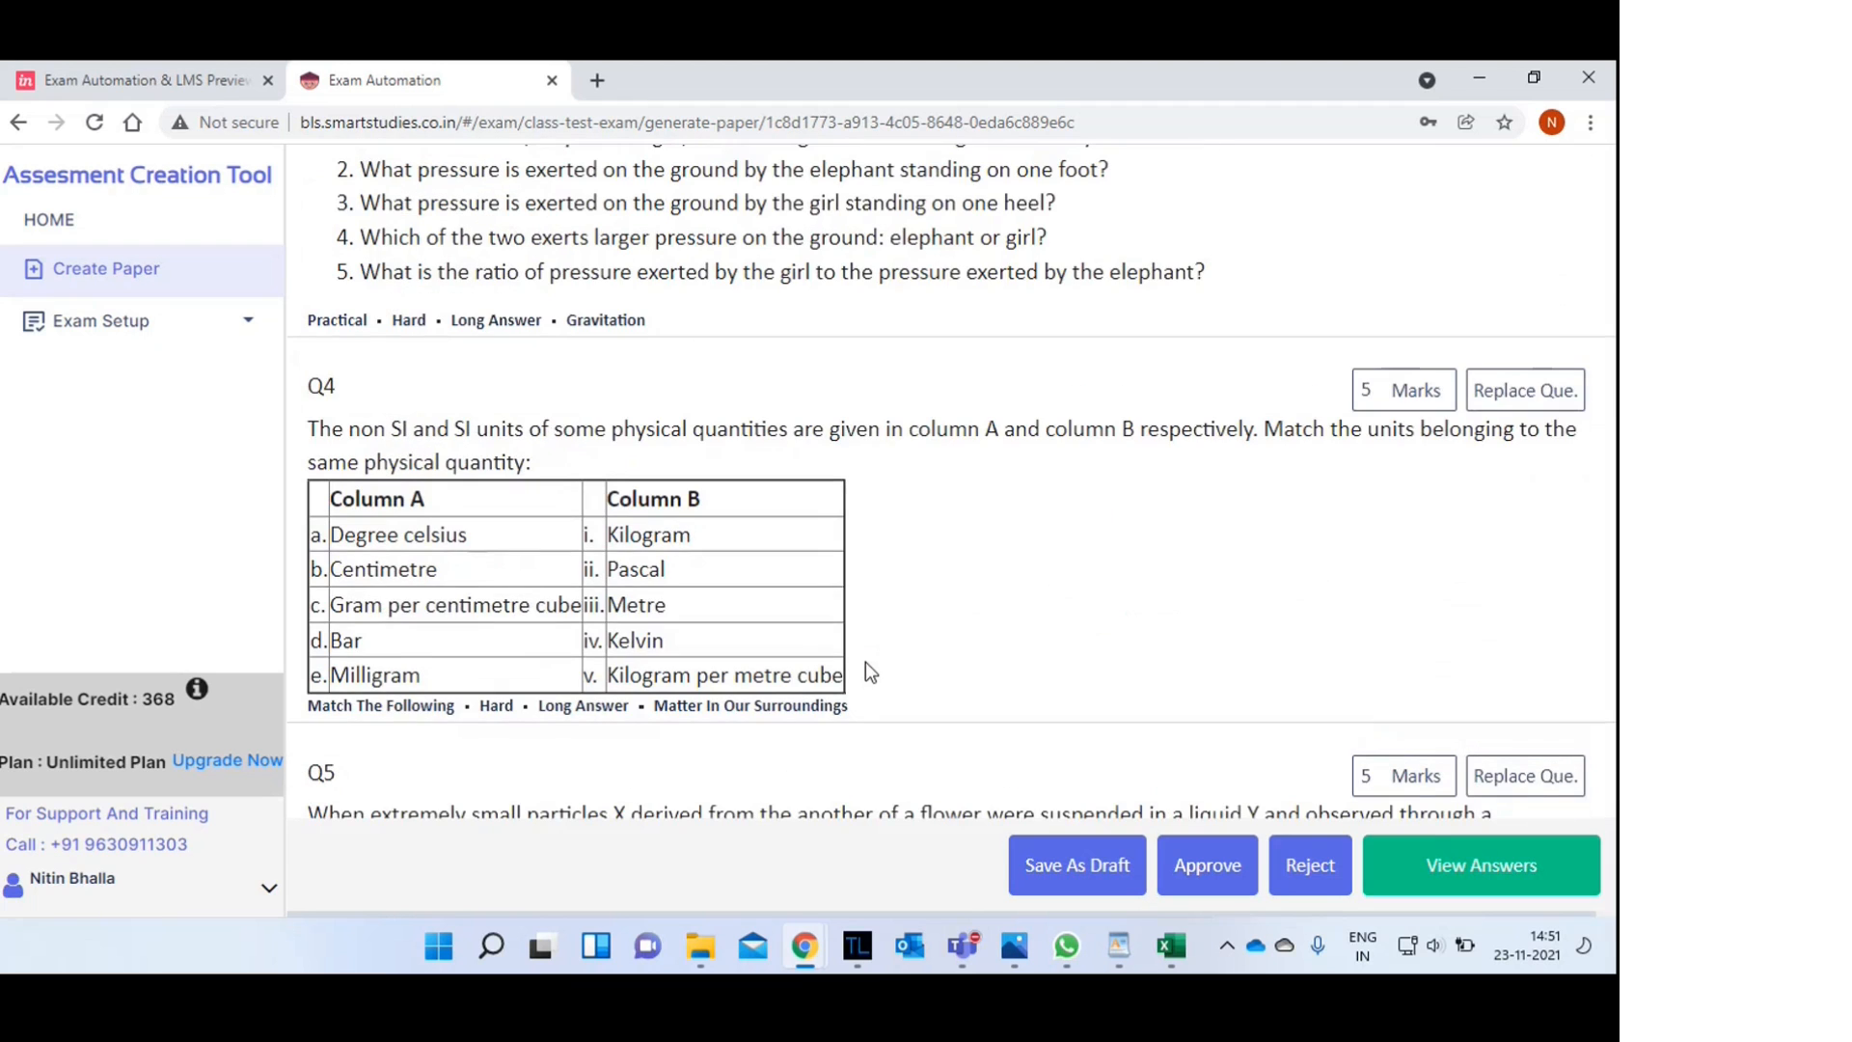
scroll(866, 662, "down", 1)
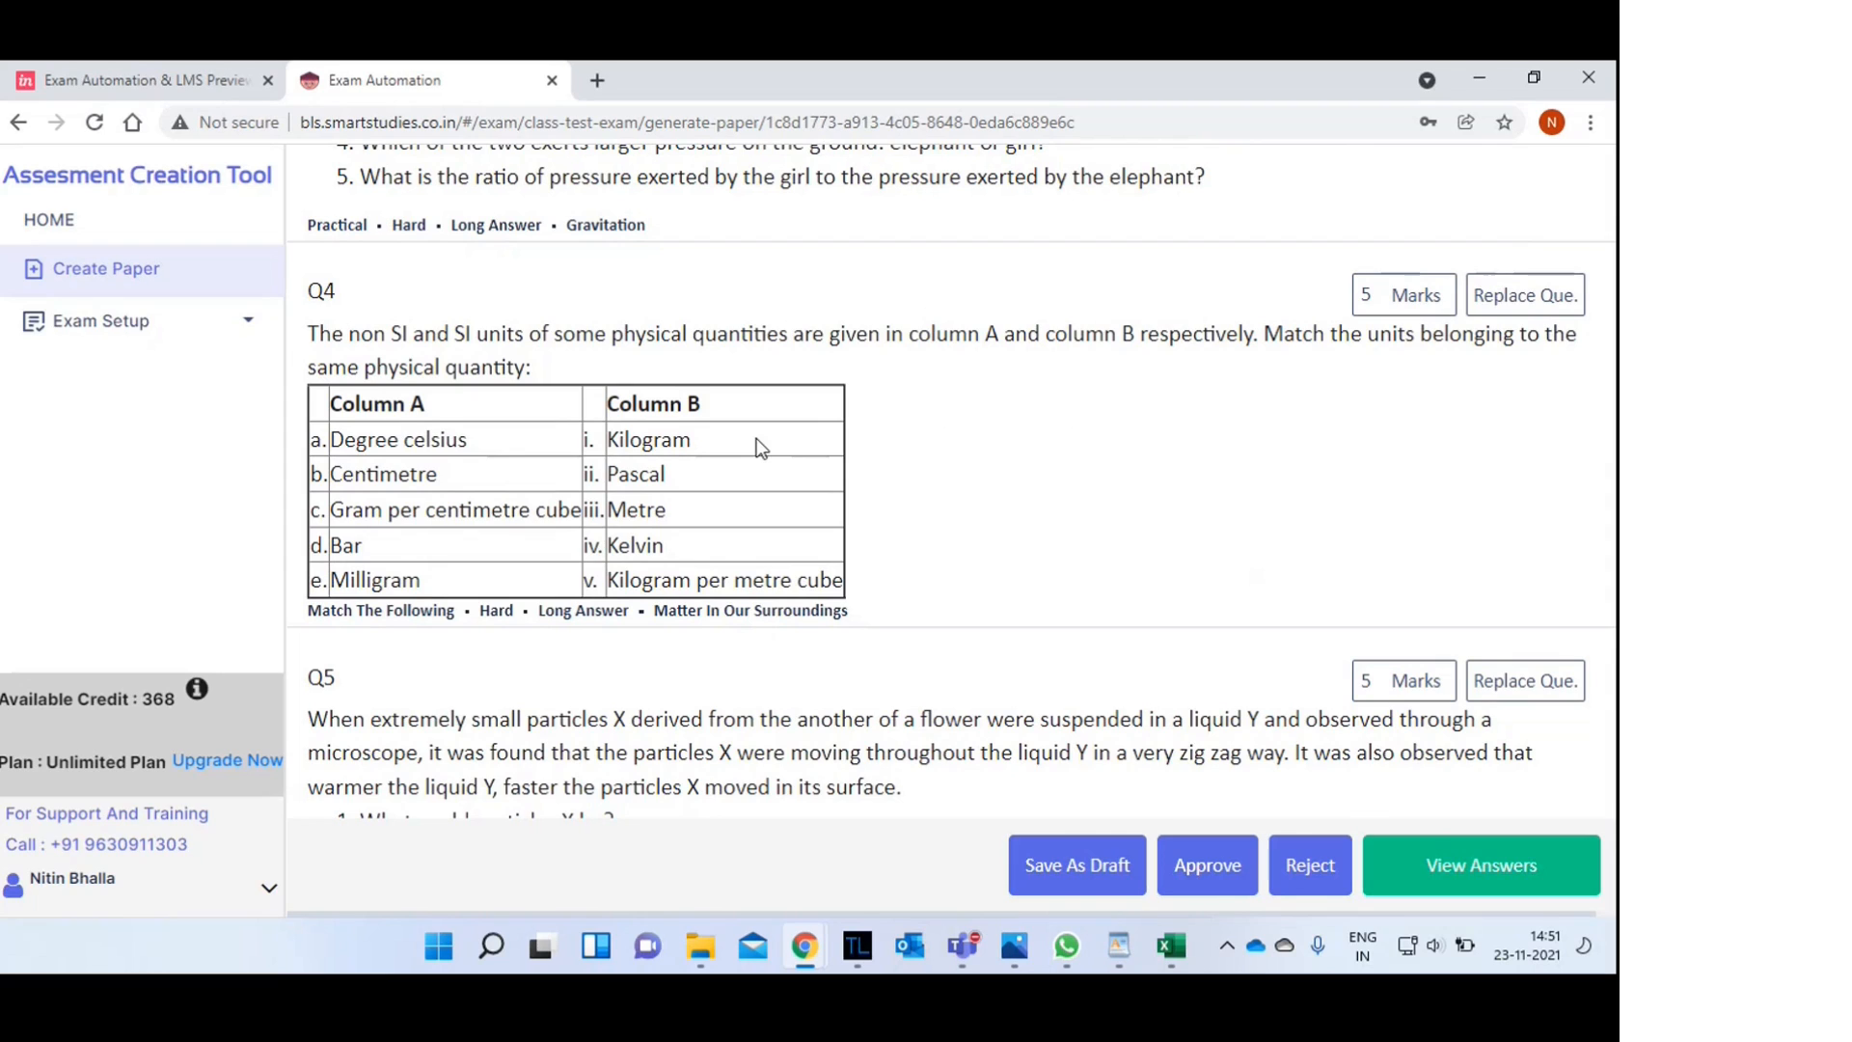
left_click(1561, 302)
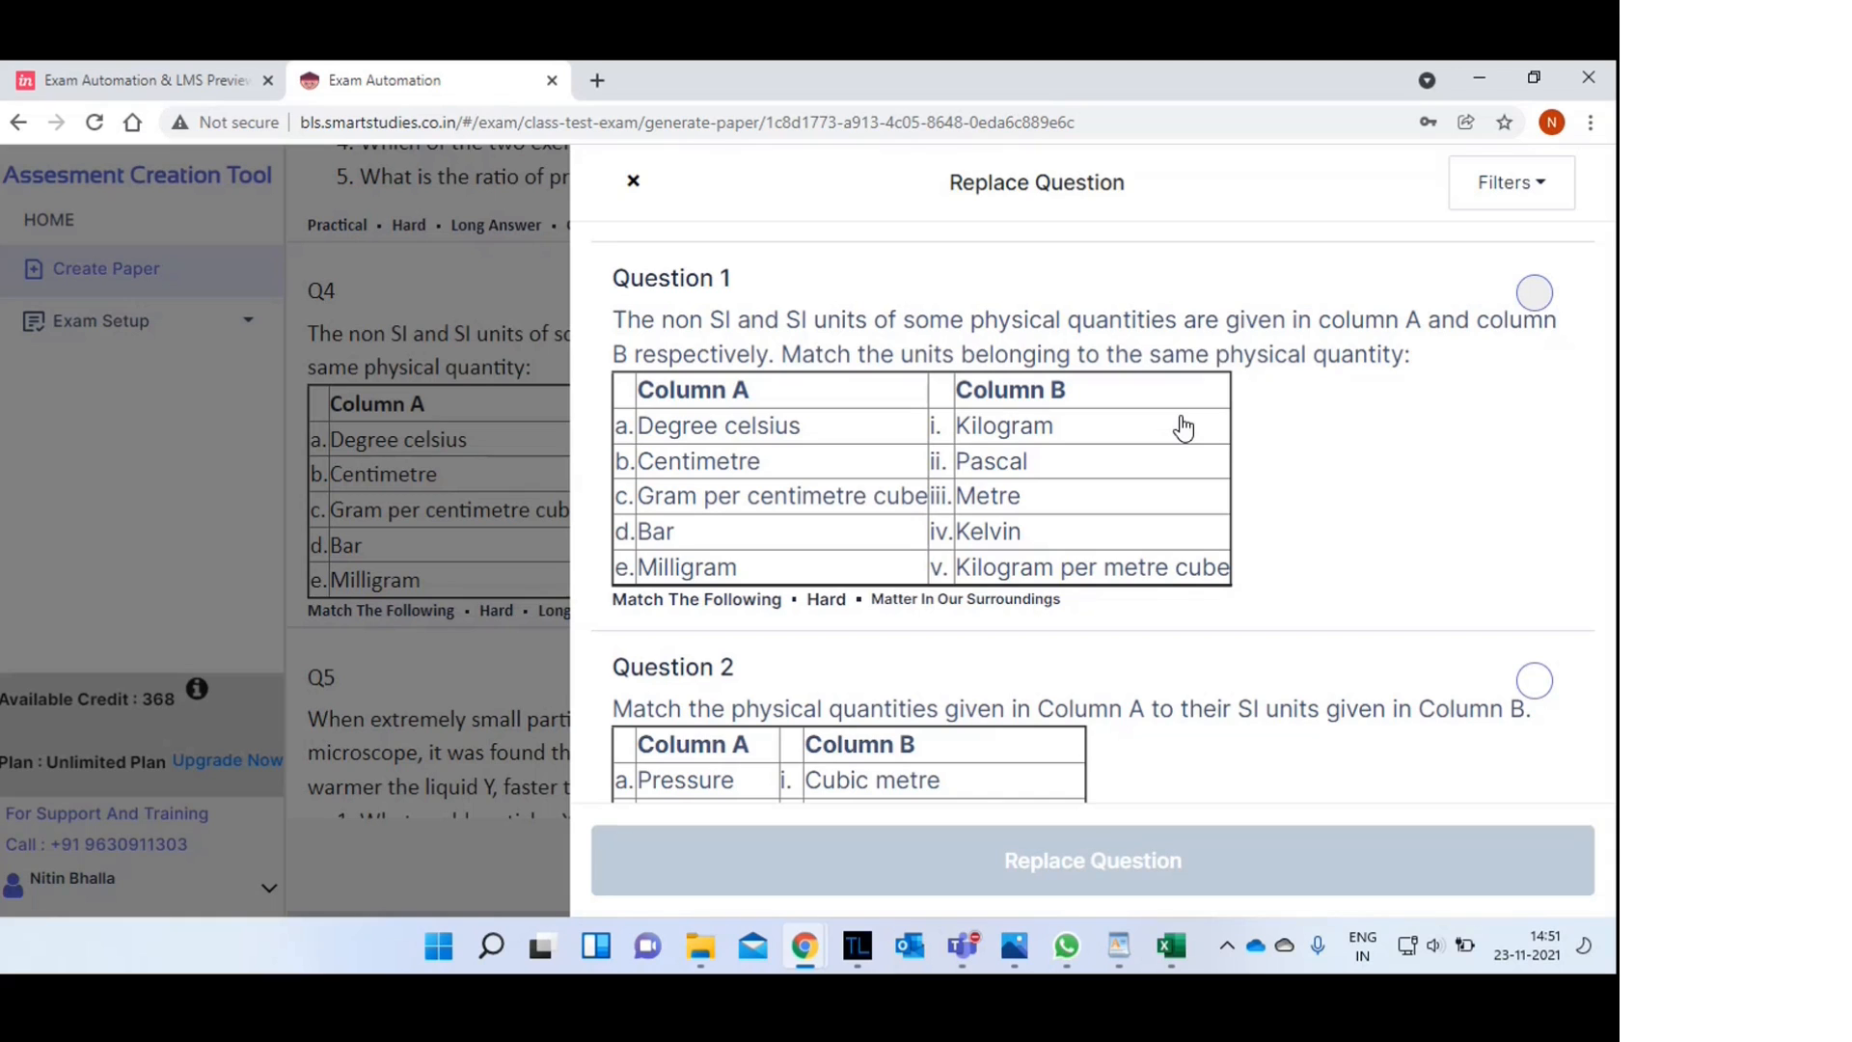
left_click(1534, 292)
scroll(1541, 305, "down", 2)
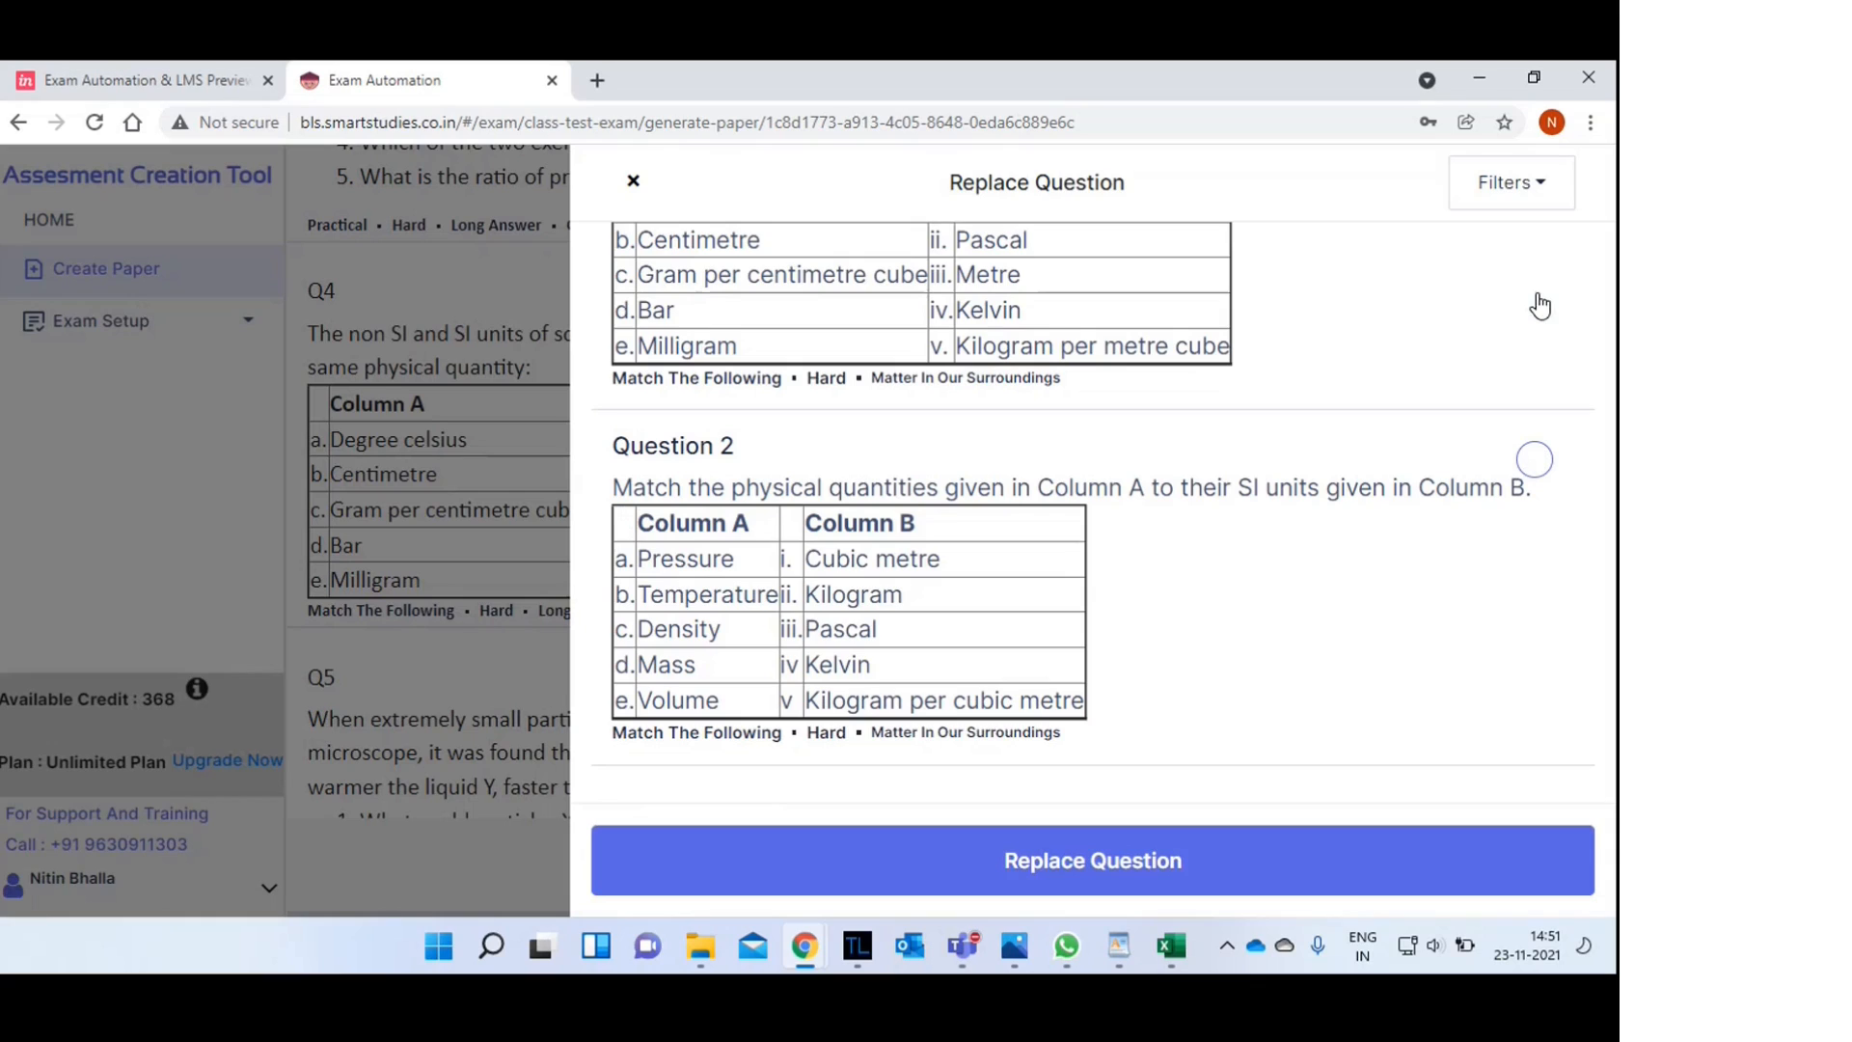
left_click(1536, 463)
left_click(1192, 860)
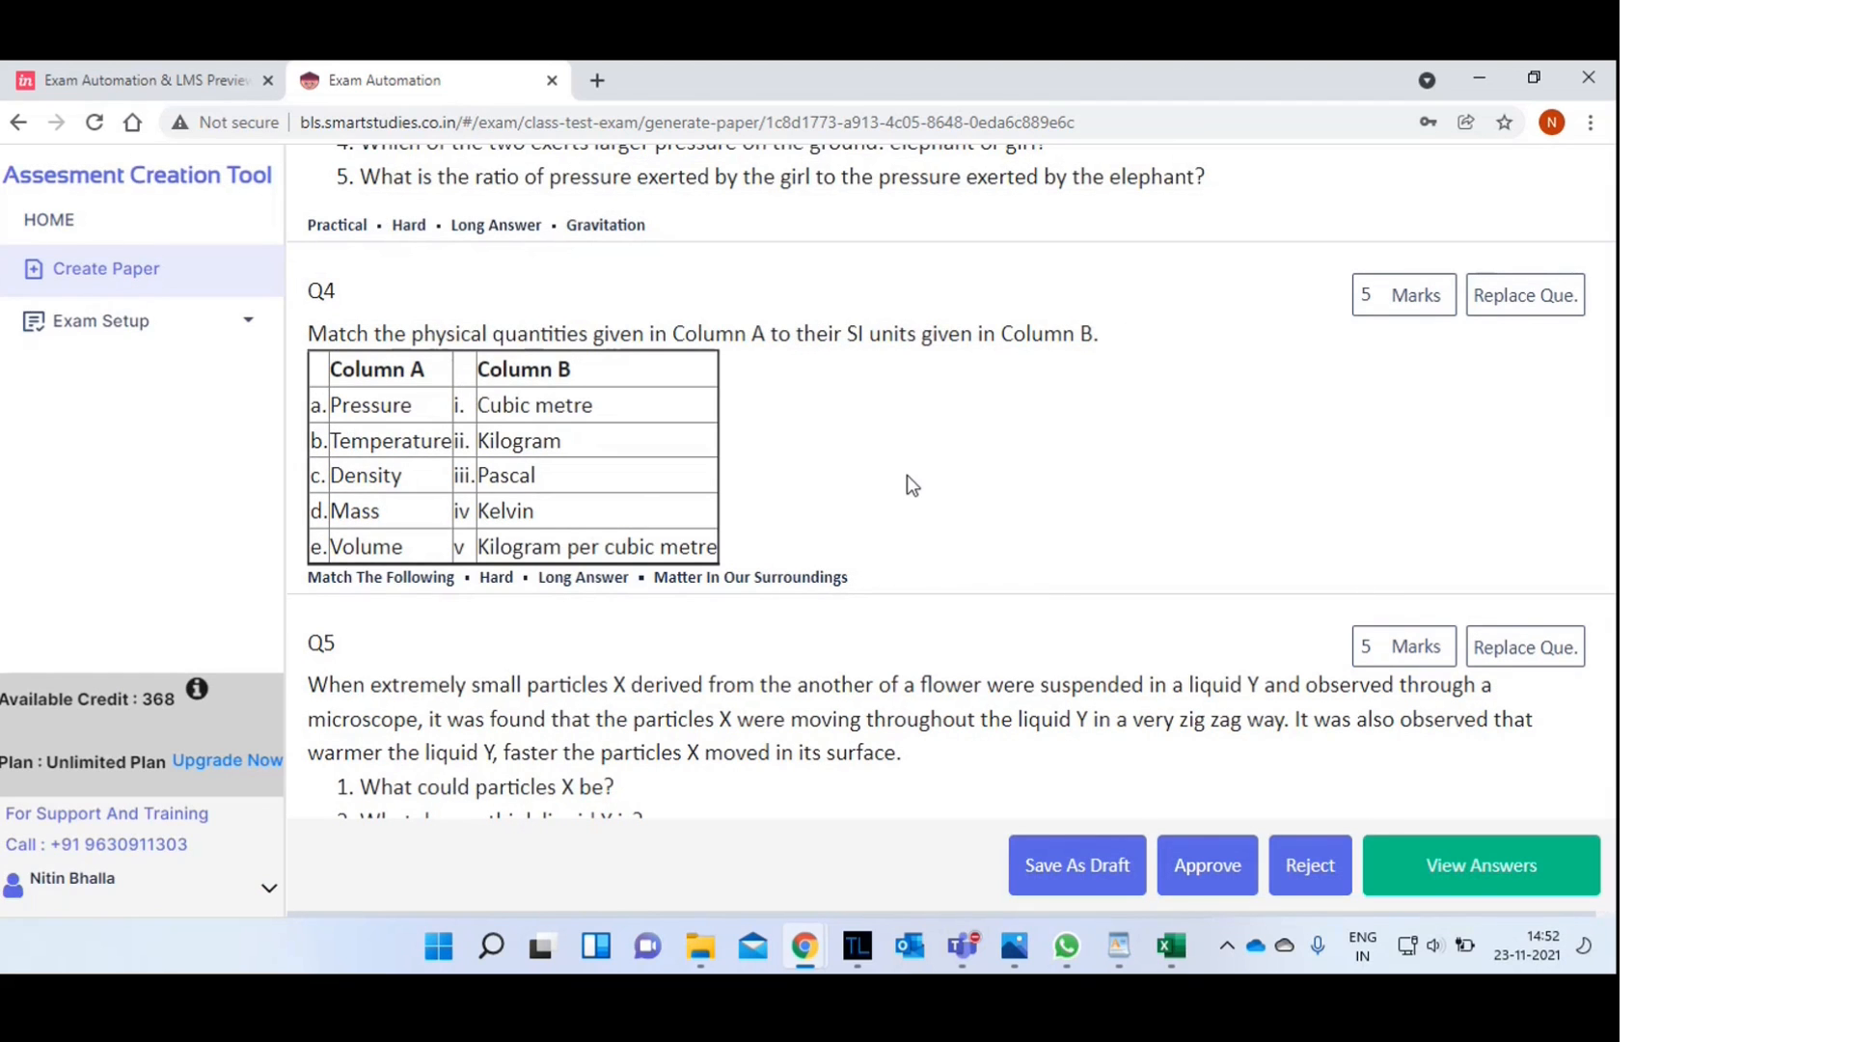
- Open the paper's answers, read through the model answers for the first three questions, and return to the generated paper
scroll(912, 484, "down", 4)
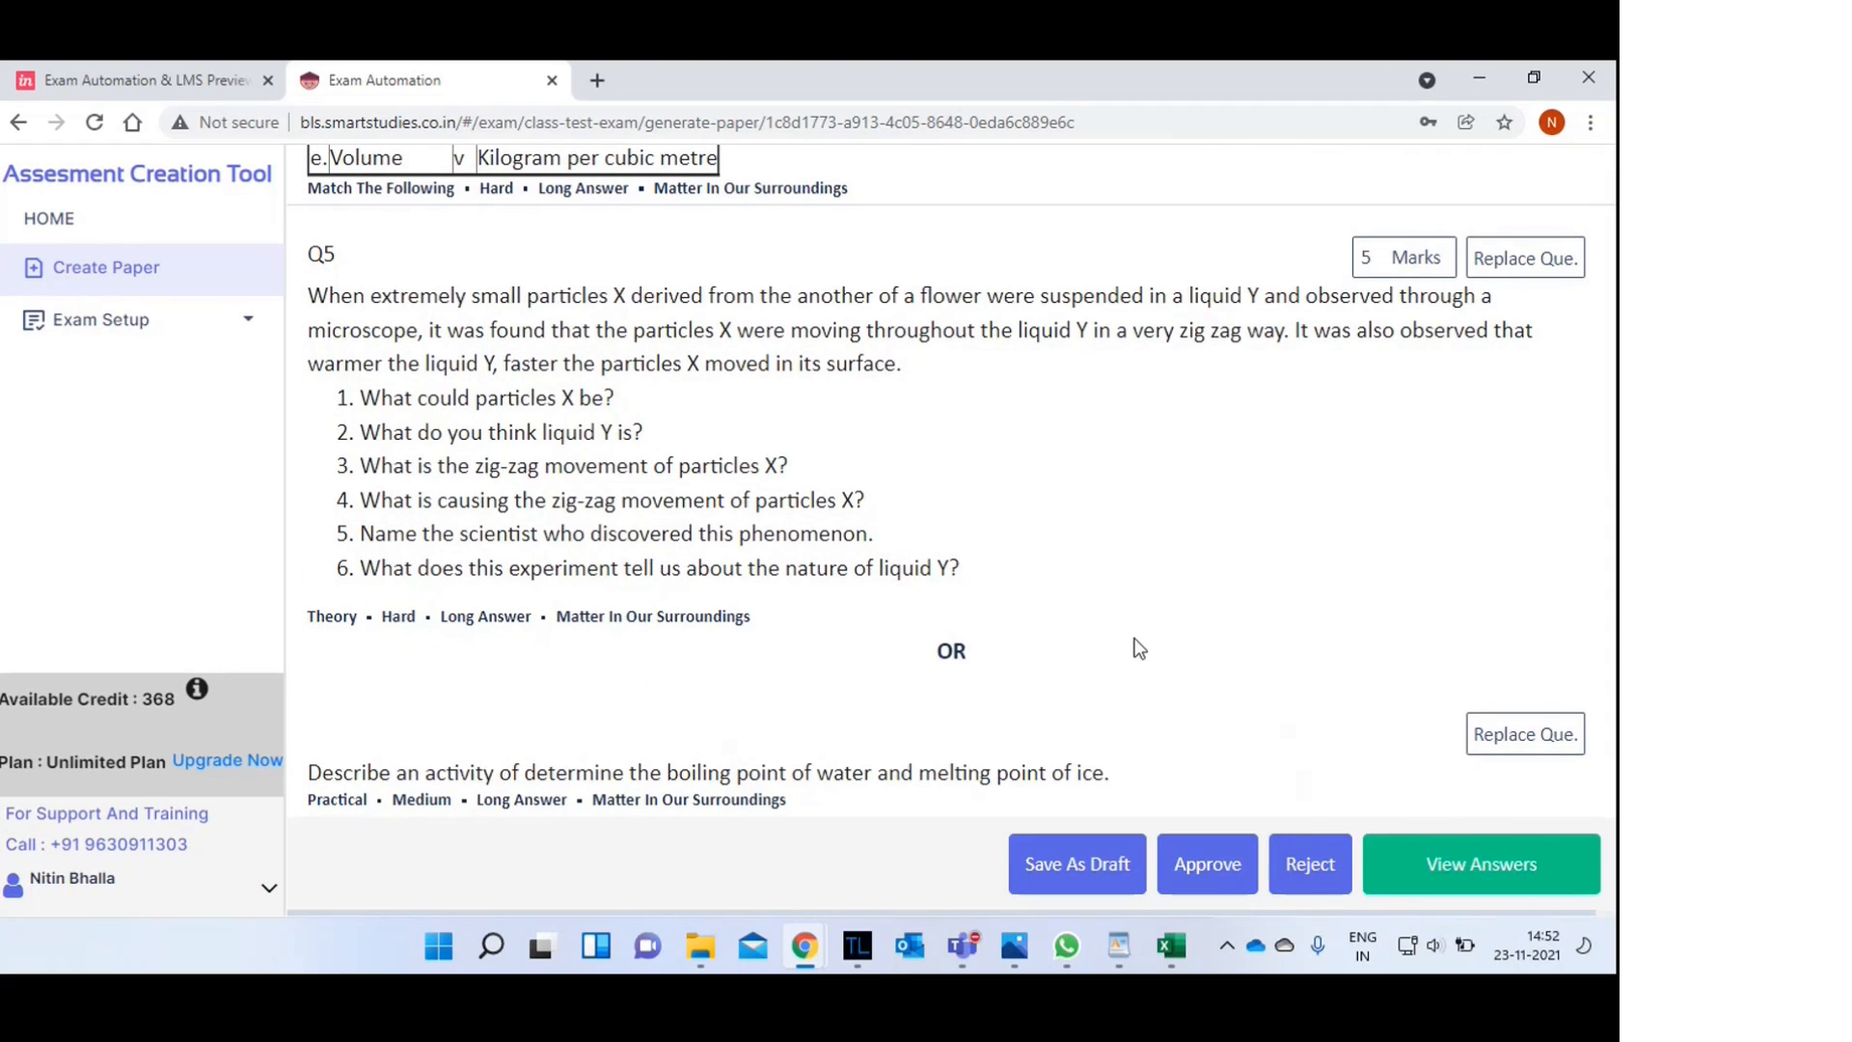
left_click(1473, 880)
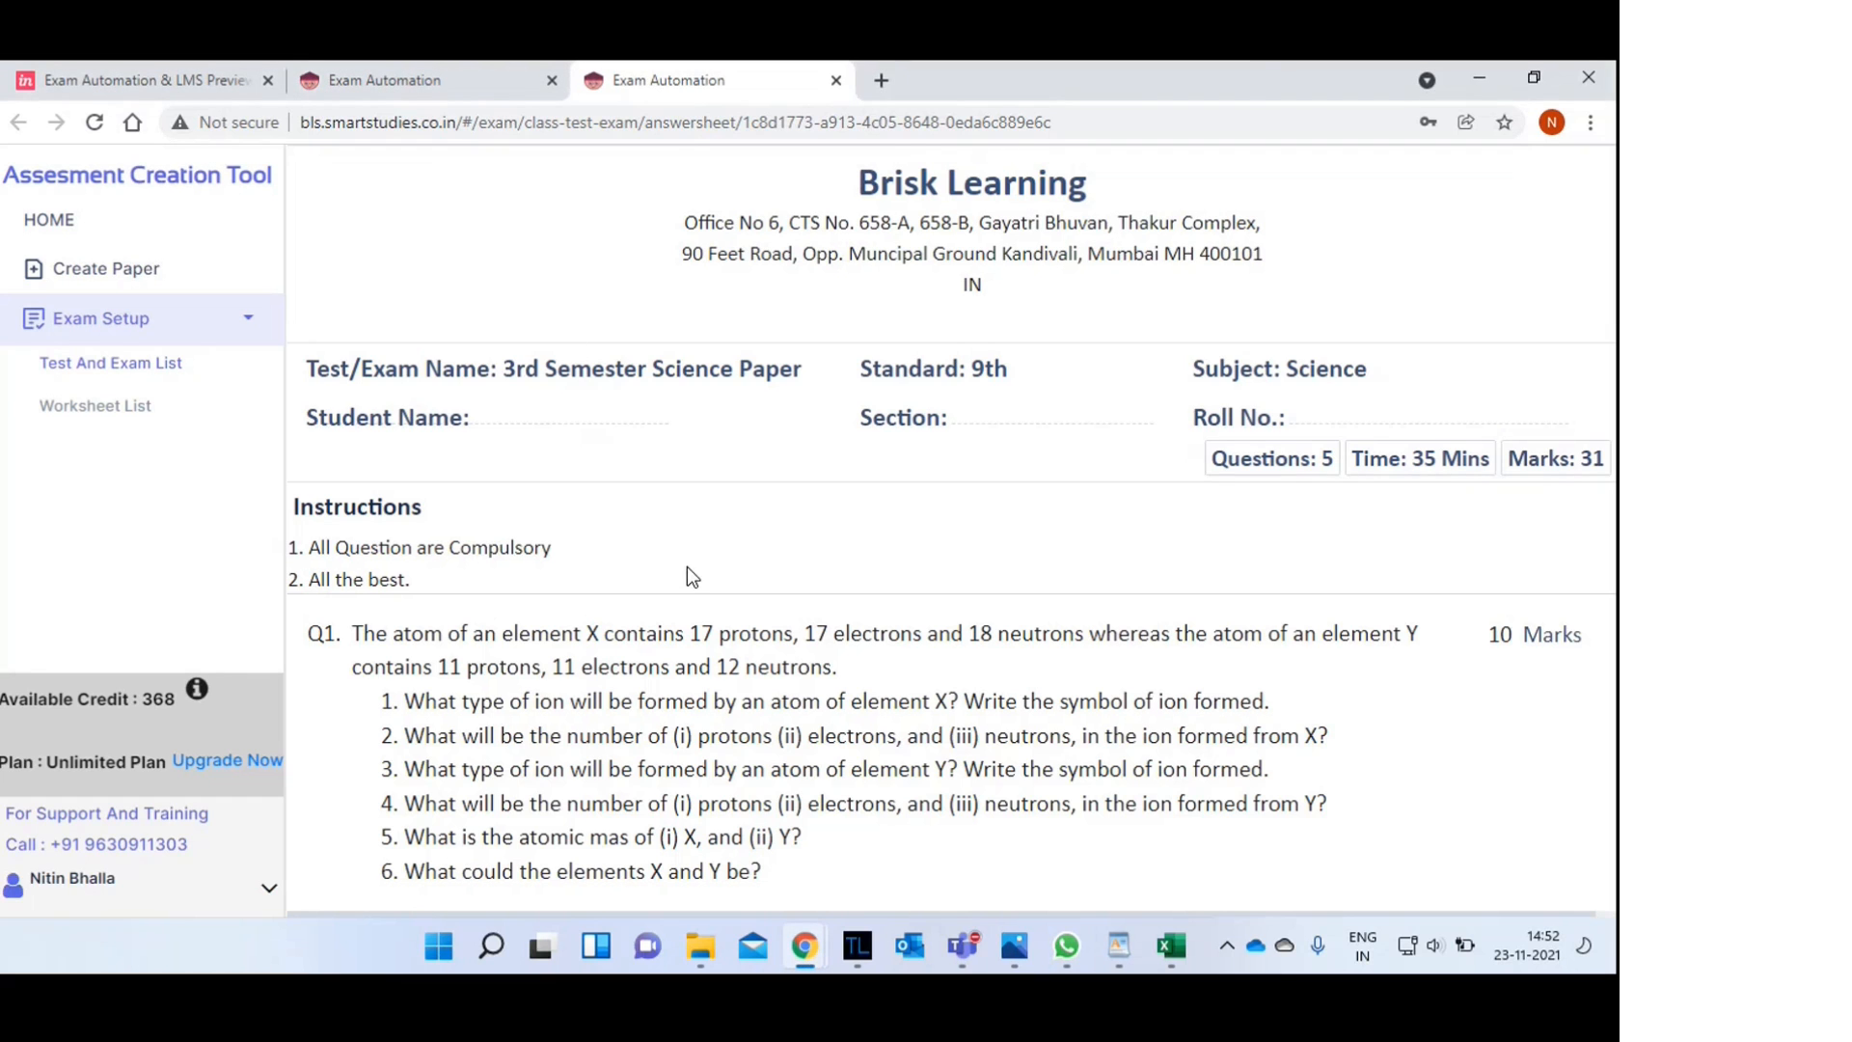
scroll(688, 569, "down", 3)
scroll(688, 567, "down", 4)
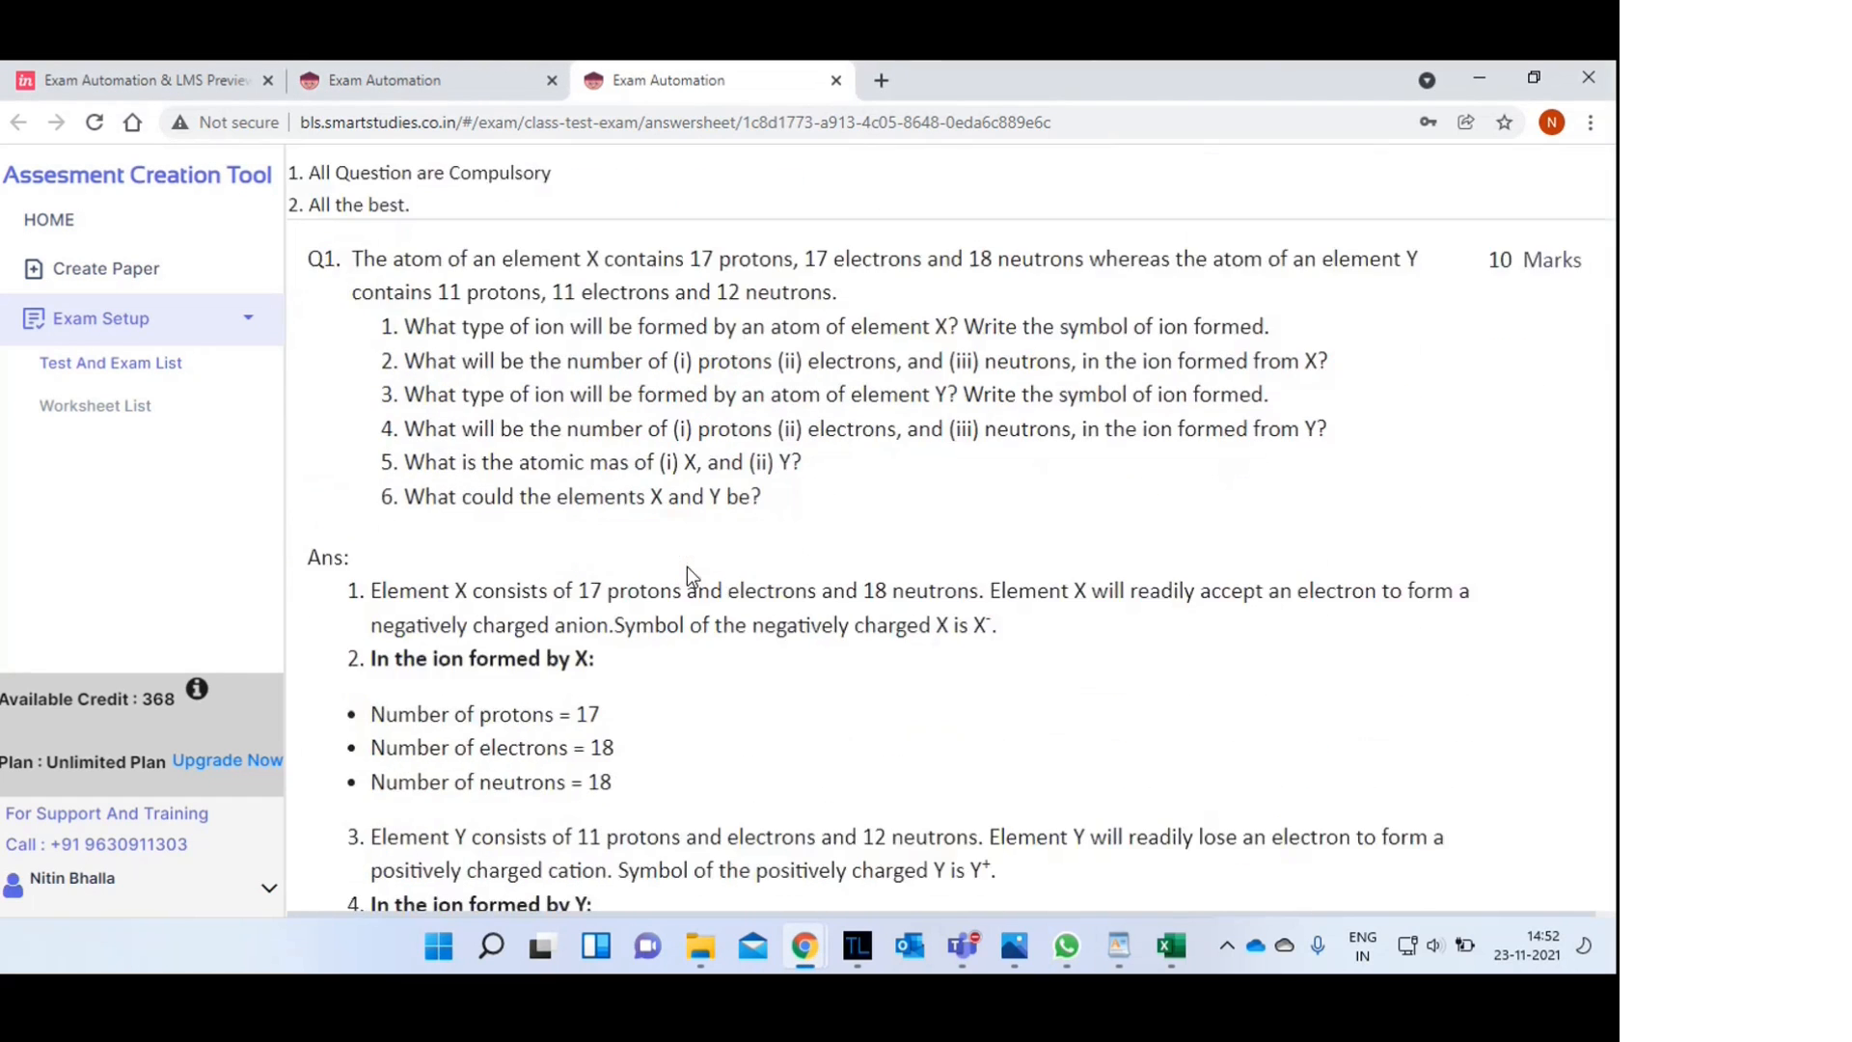
scroll(688, 569, "down", 4)
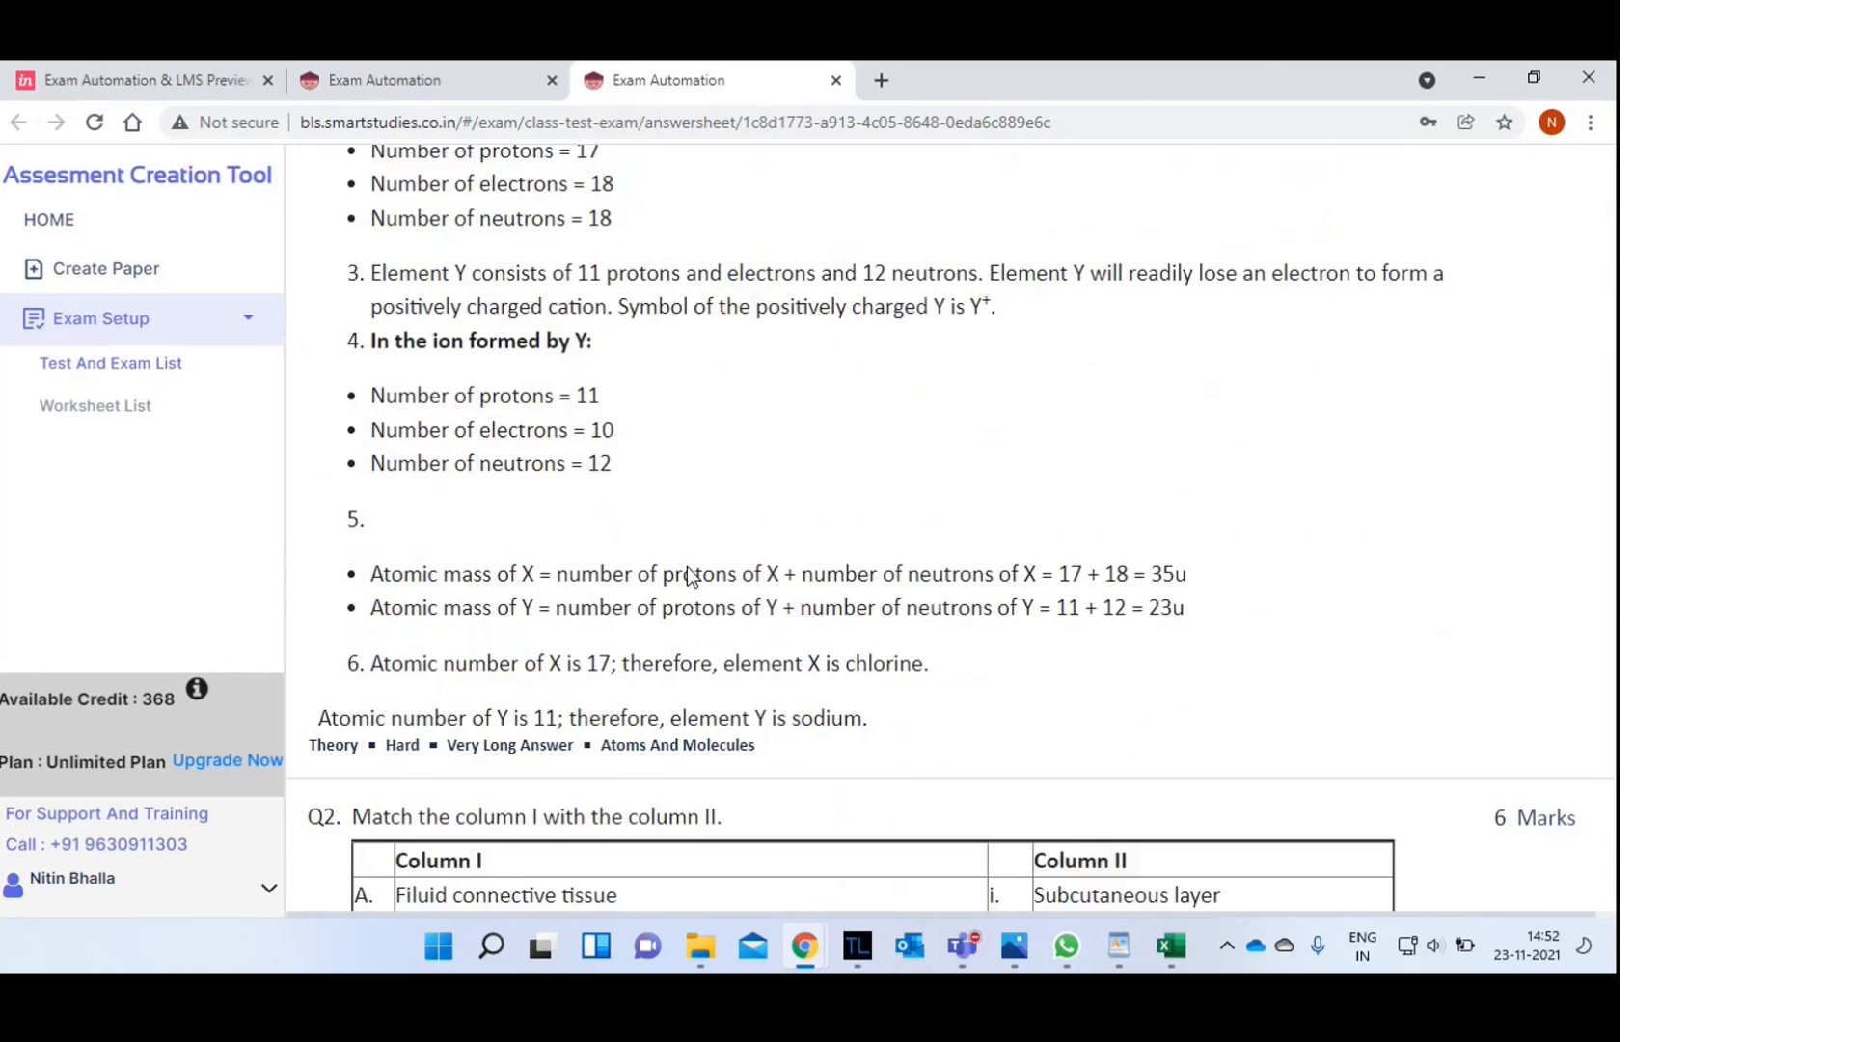
scroll(688, 569, "down", 7)
scroll(688, 569, "down", 10)
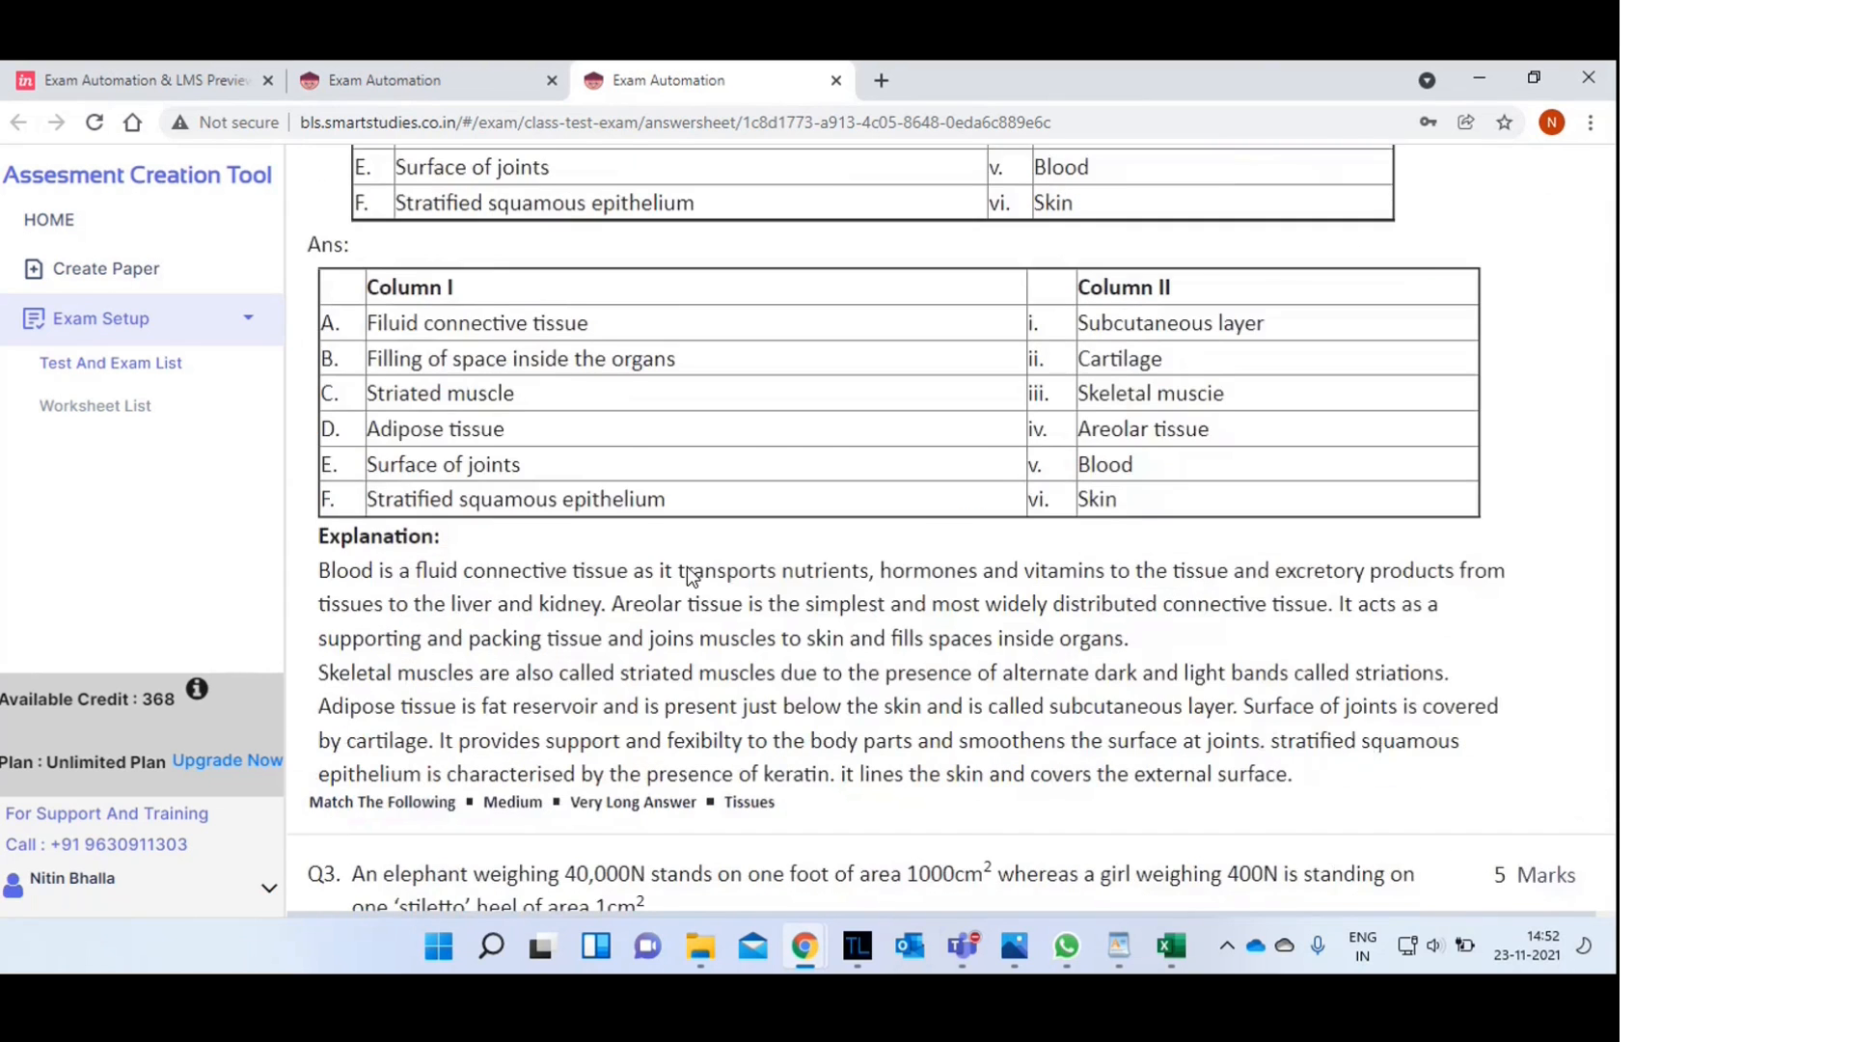
scroll(687, 565, "down", 2)
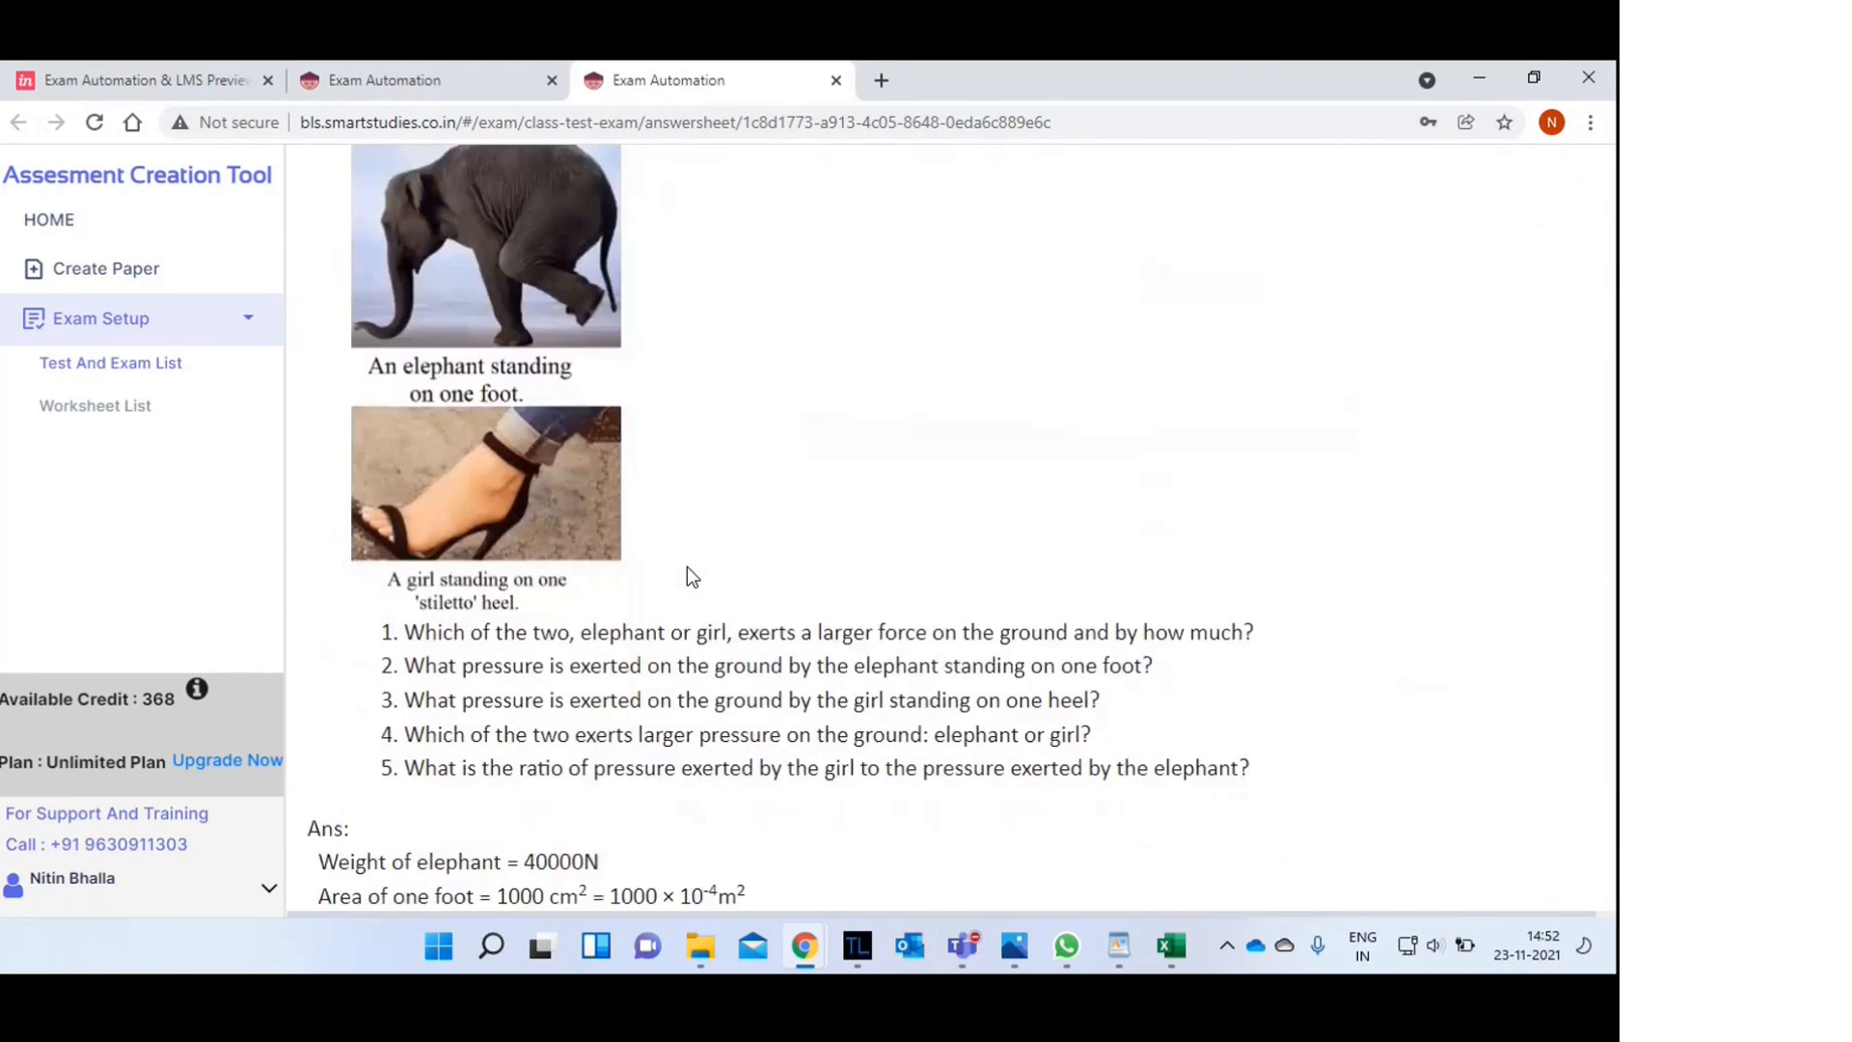
scroll(687, 565, "down", 9)
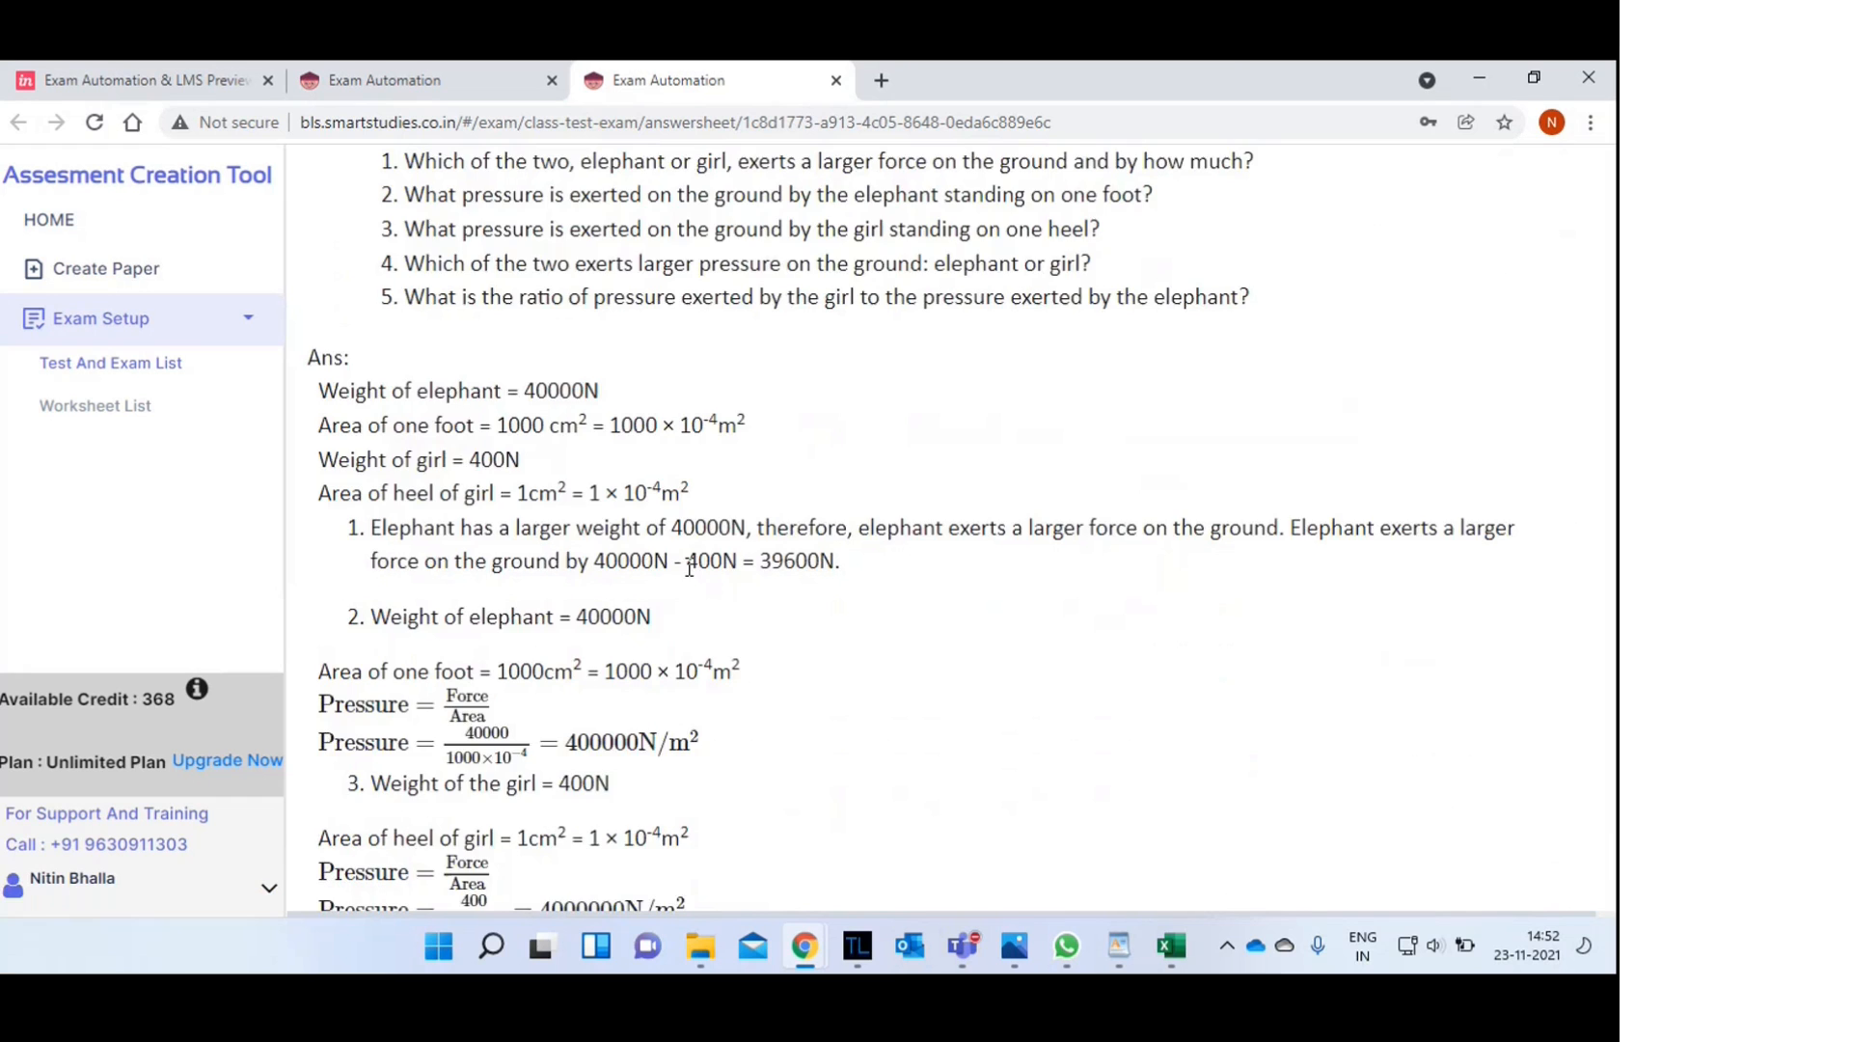
scroll(686, 566, "up", 9)
scroll(689, 567, "up", 20)
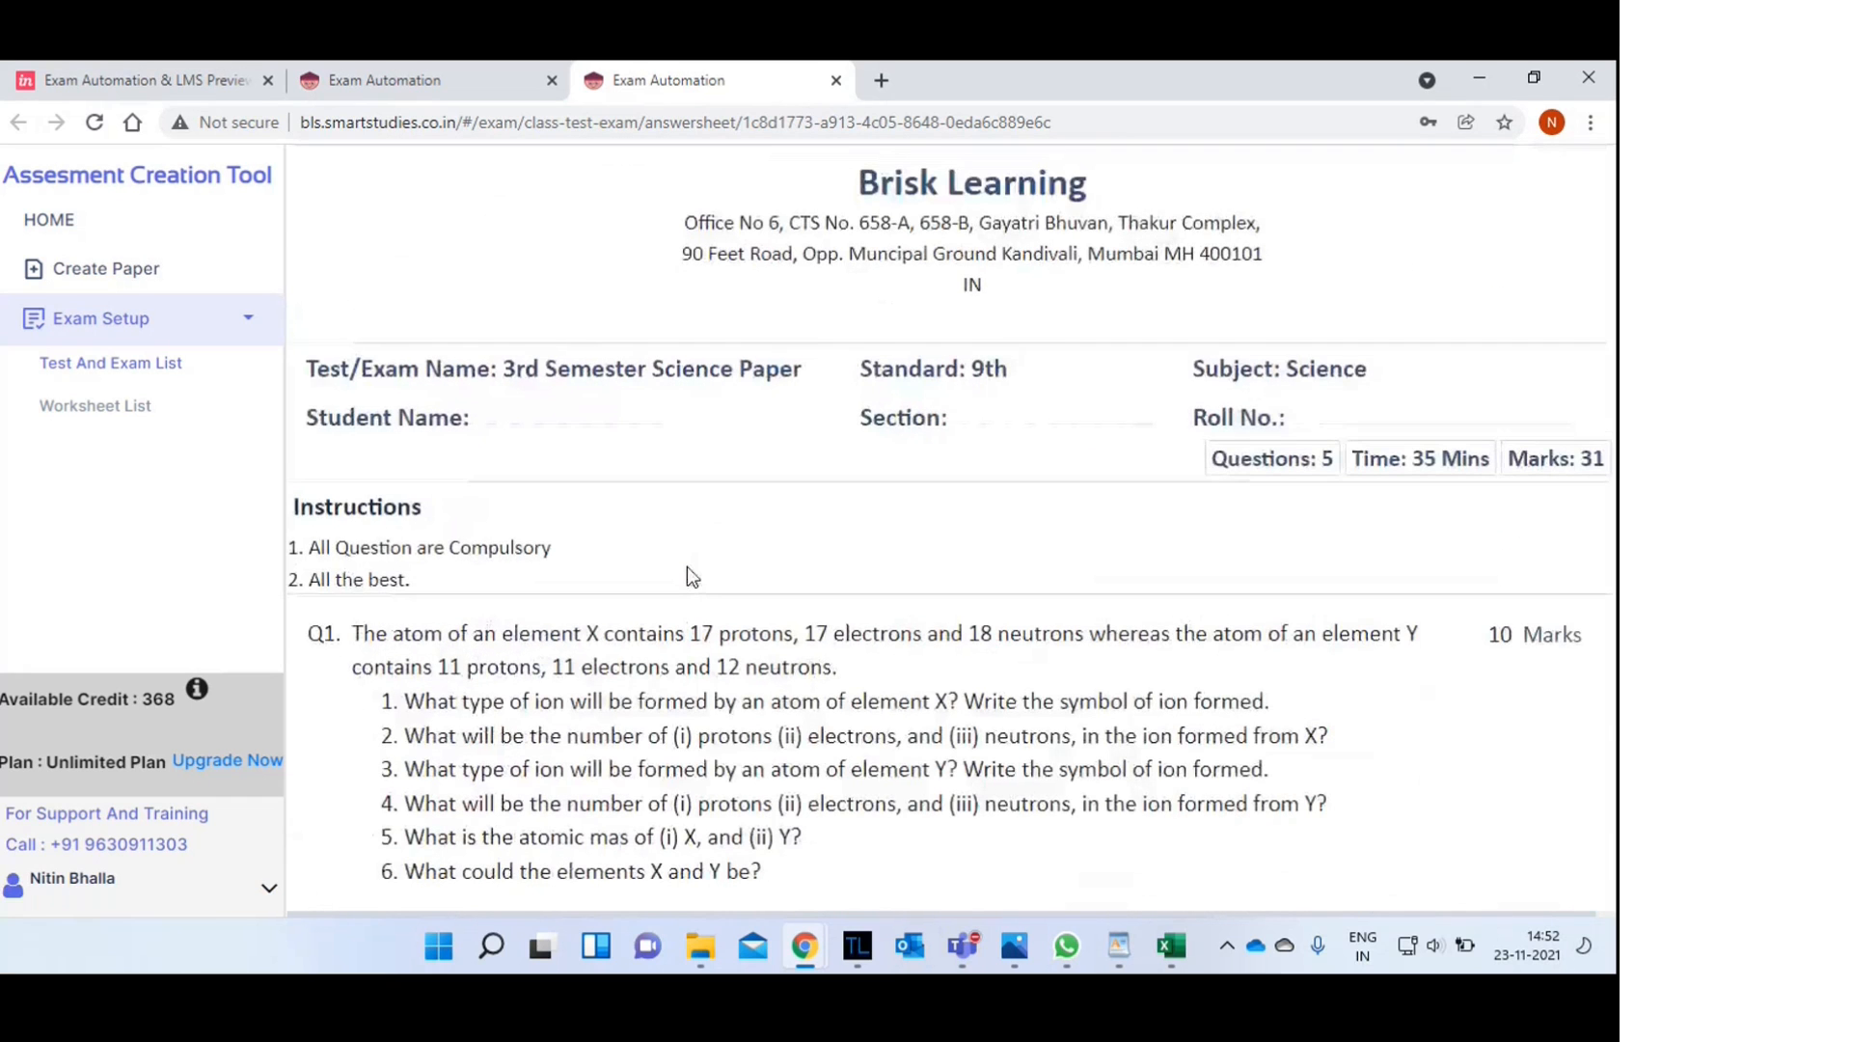
left_click(437, 63)
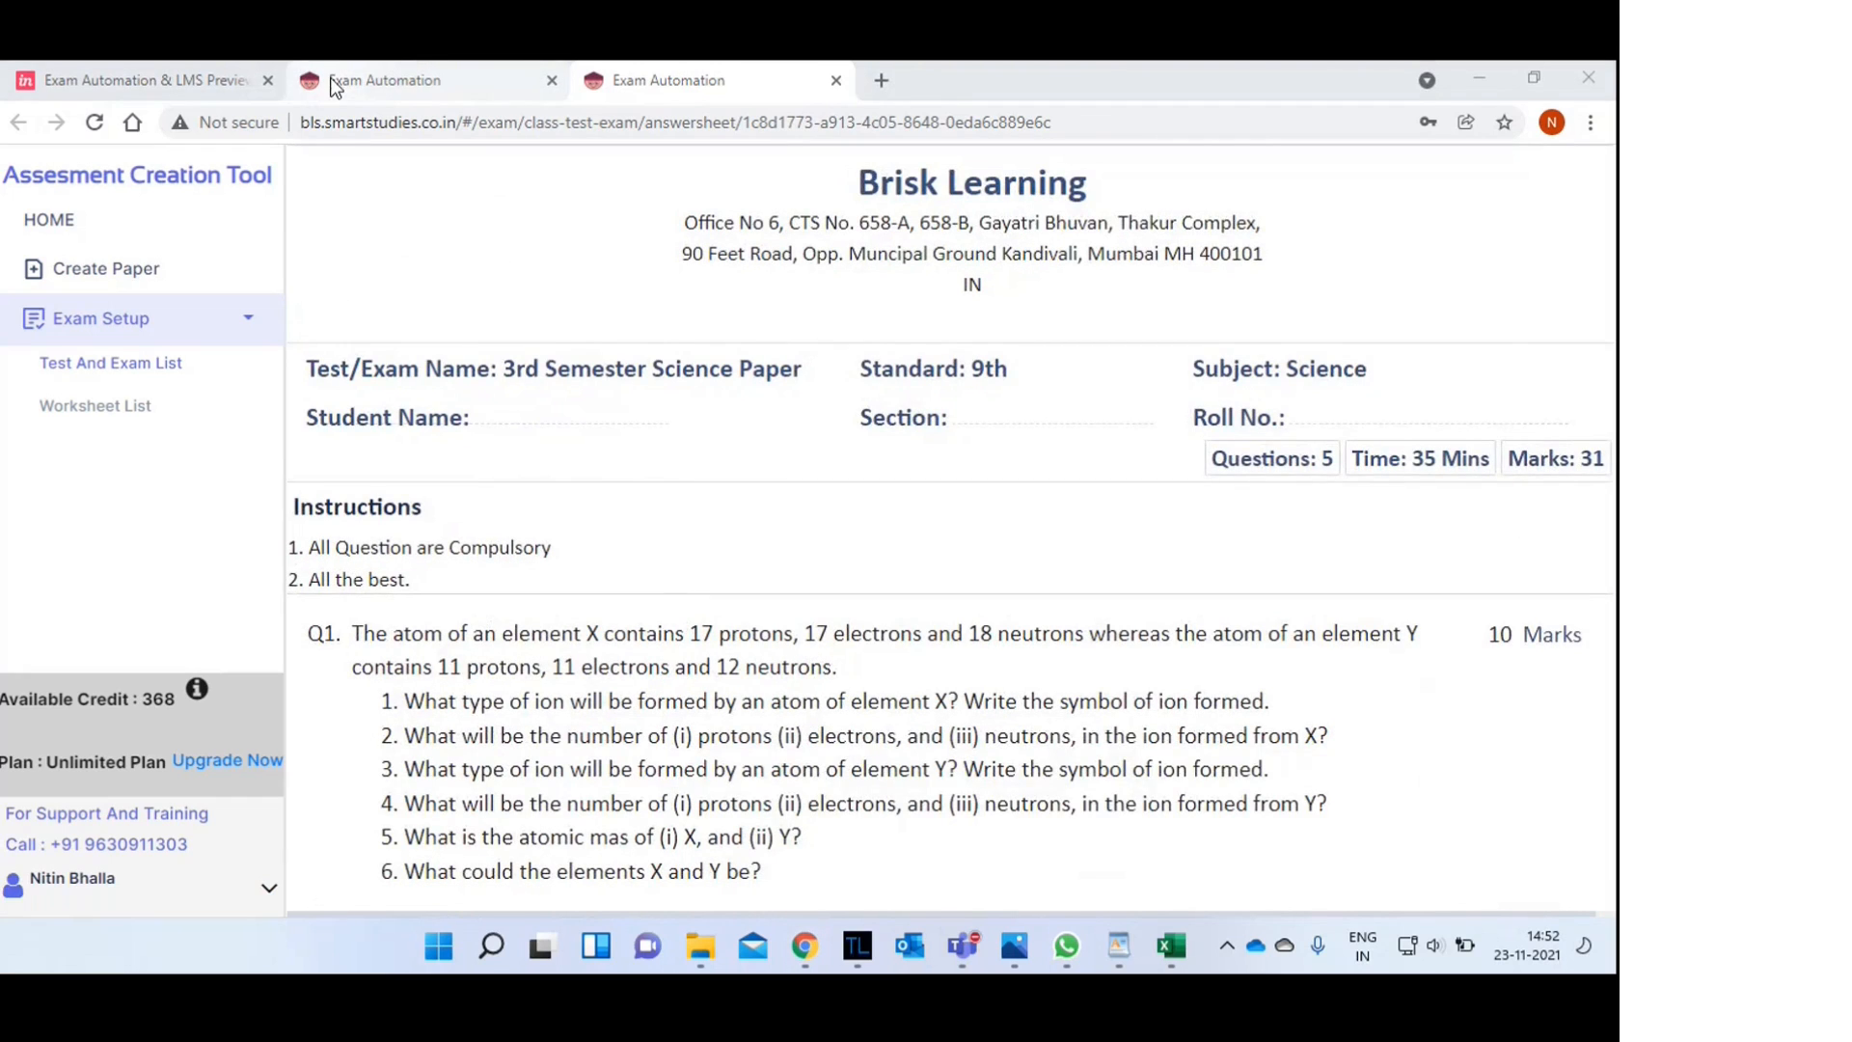
left_click(437, 63)
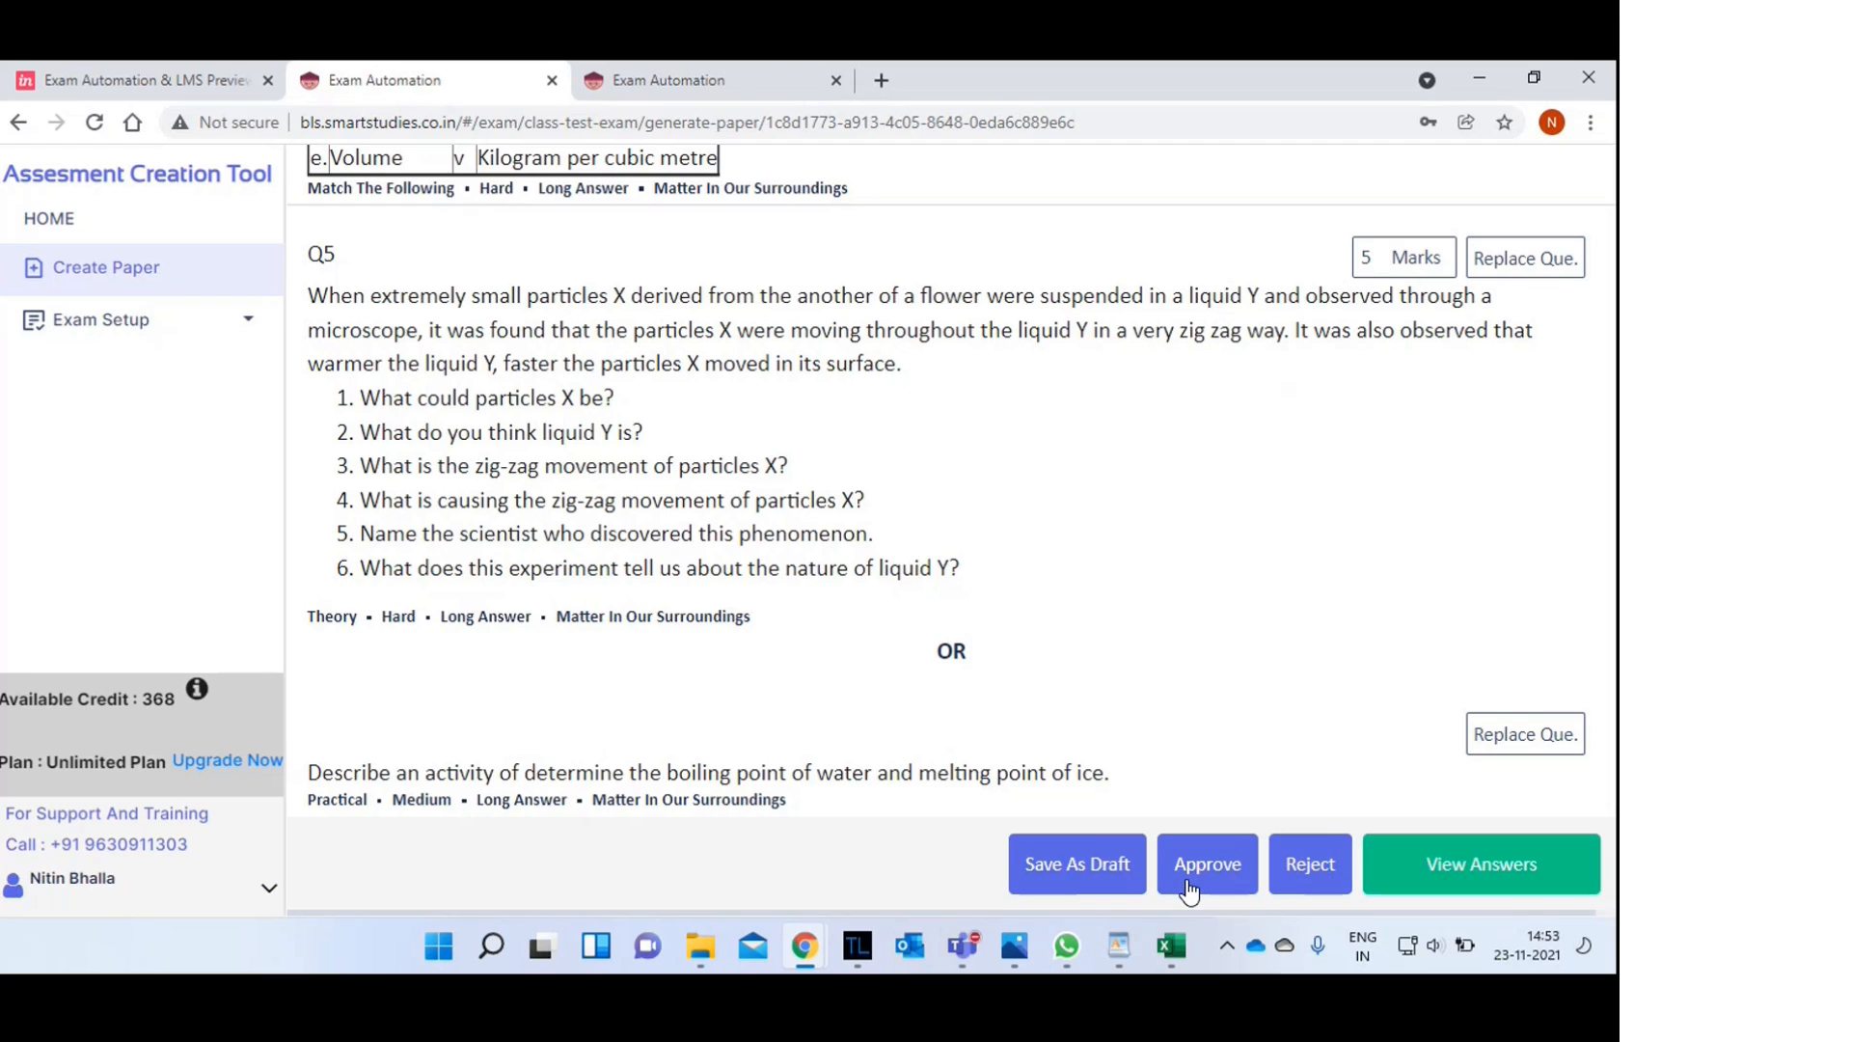
- Approve the paper and look through the approved version down to Question 5 and its OR alternative
left_click(1226, 880)
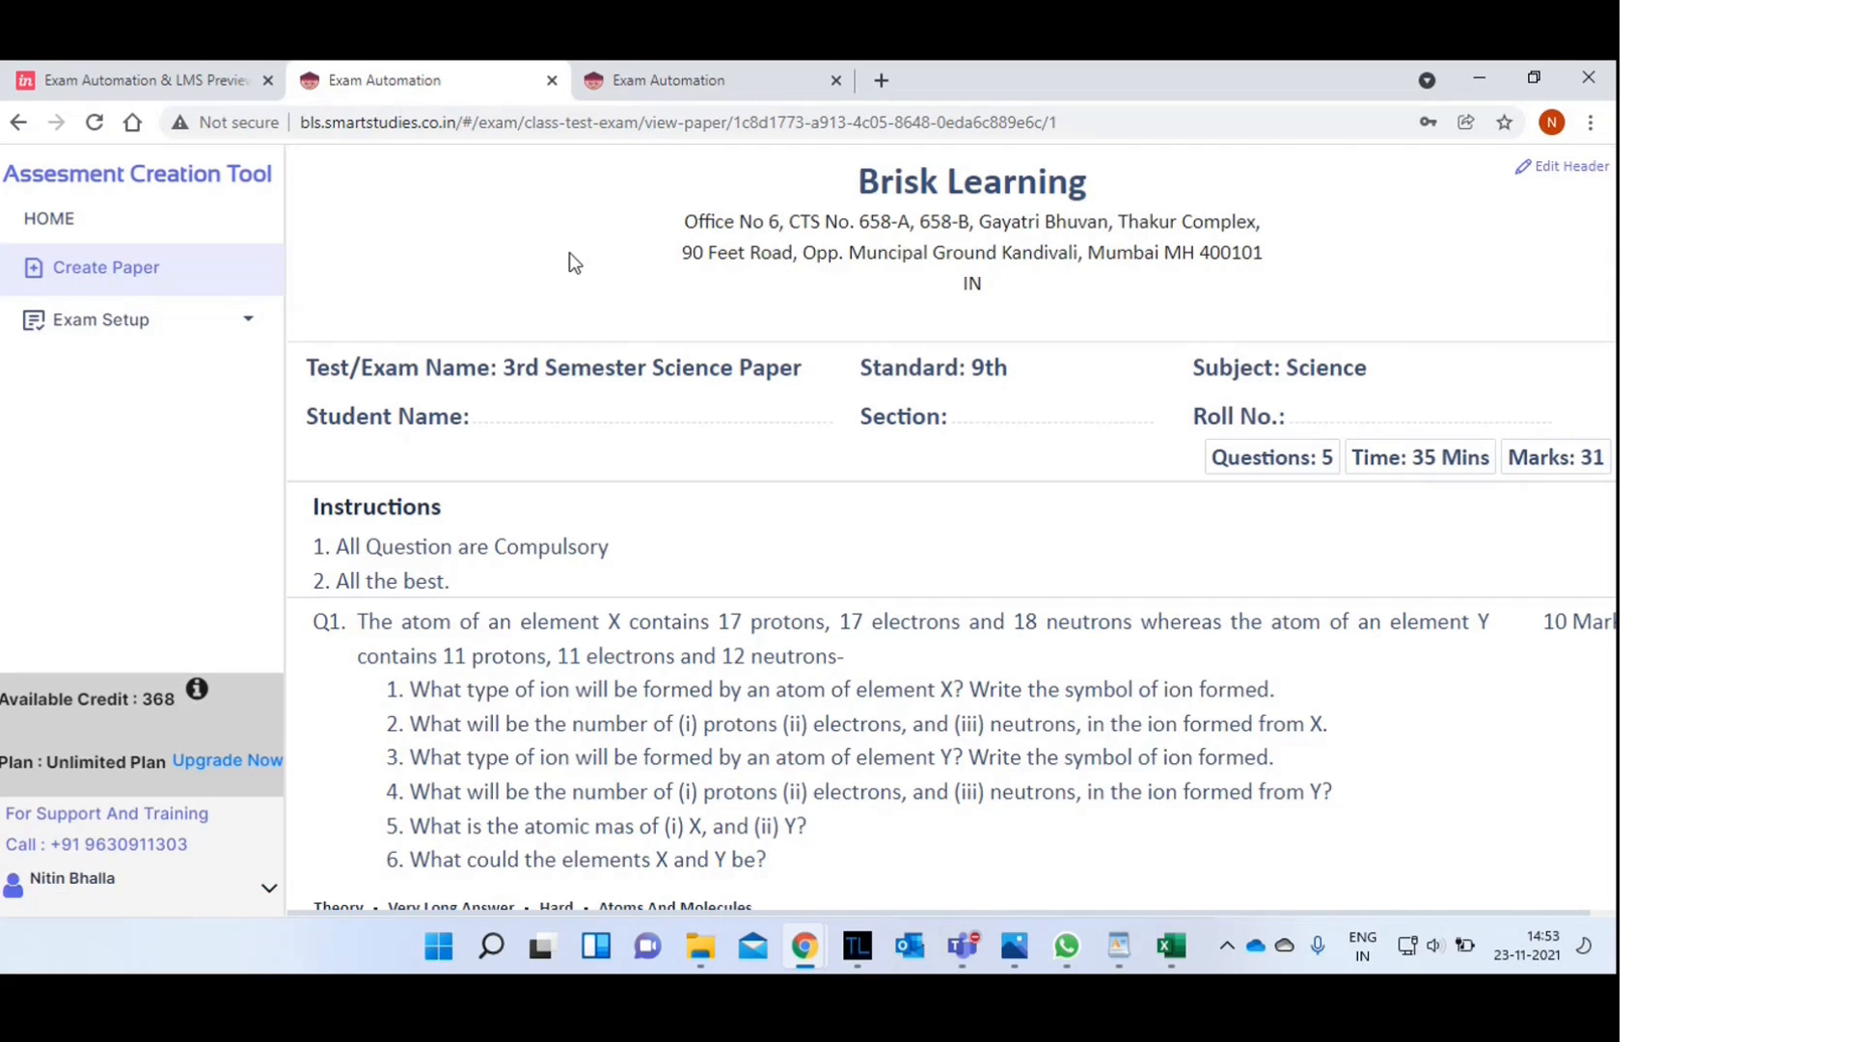
scroll(569, 252, "down", 6)
scroll(571, 251, "down", 10)
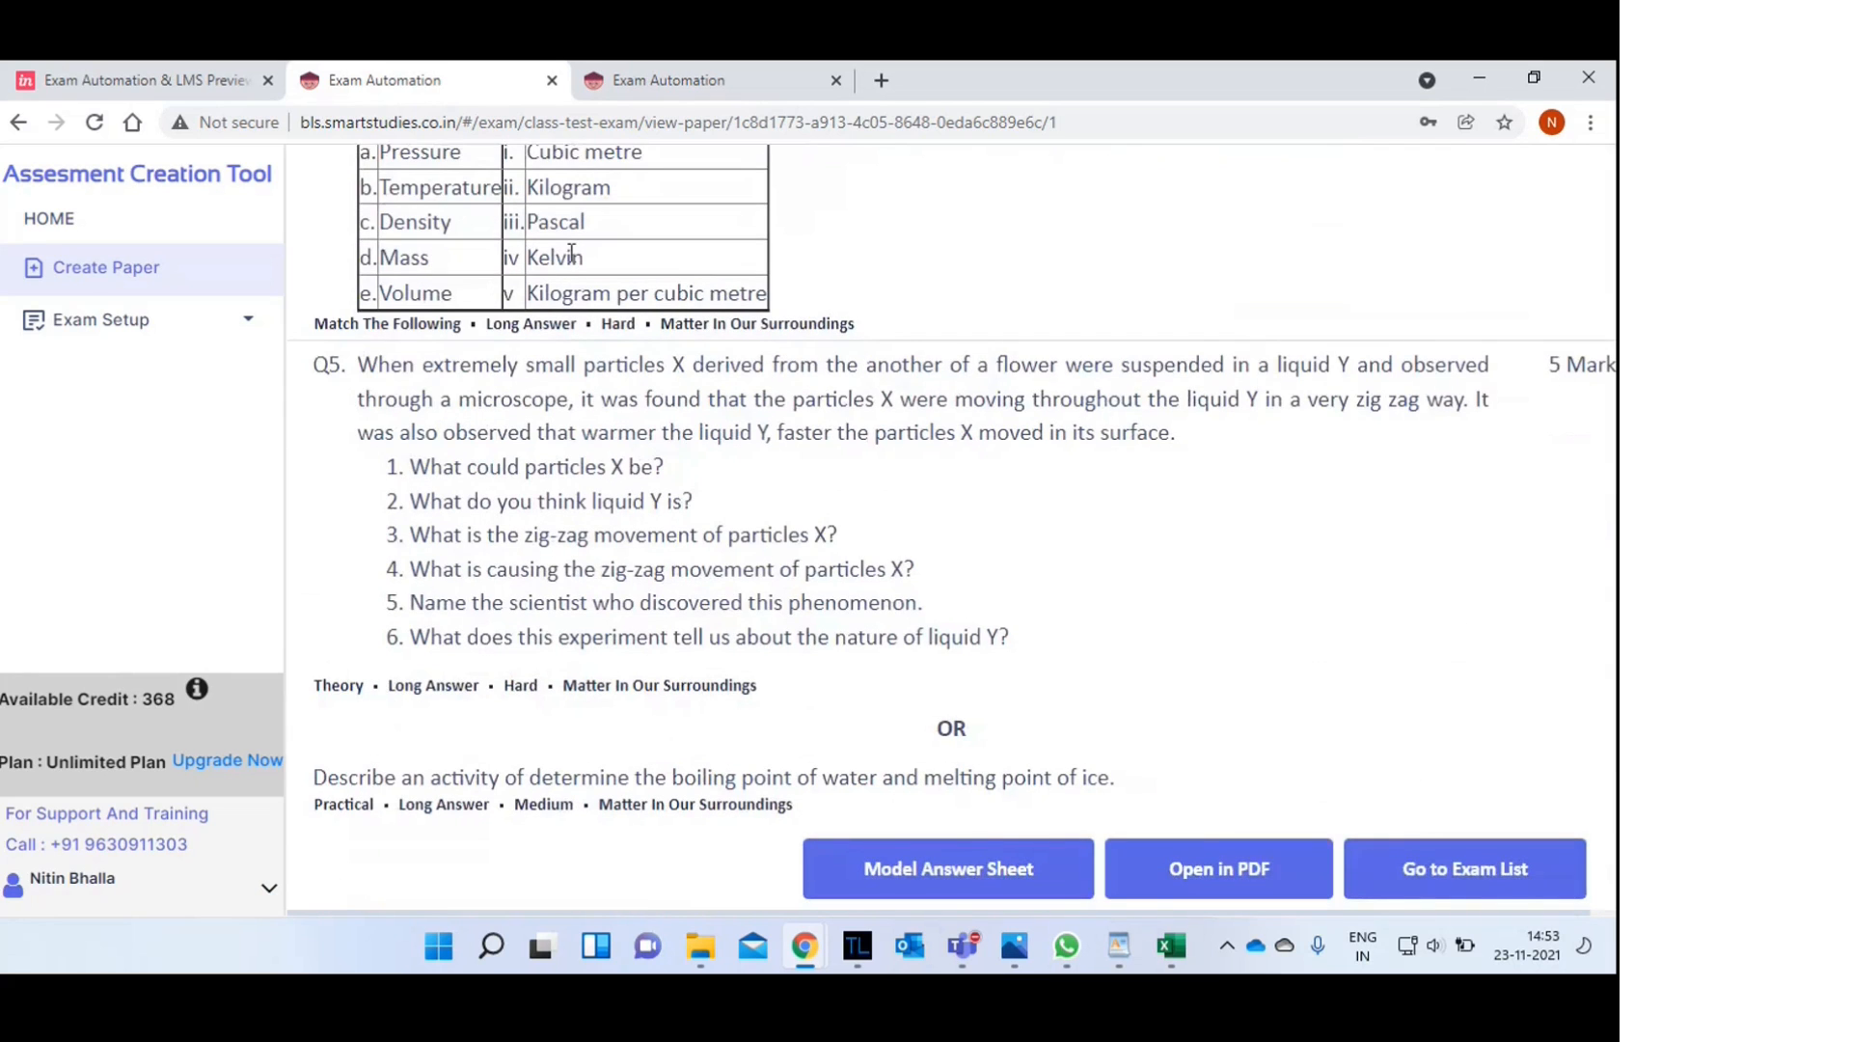
- Open the approved paper as a PDF preview, check its header, instructions and all questions, and return to the approved paper
left_click(1206, 885)
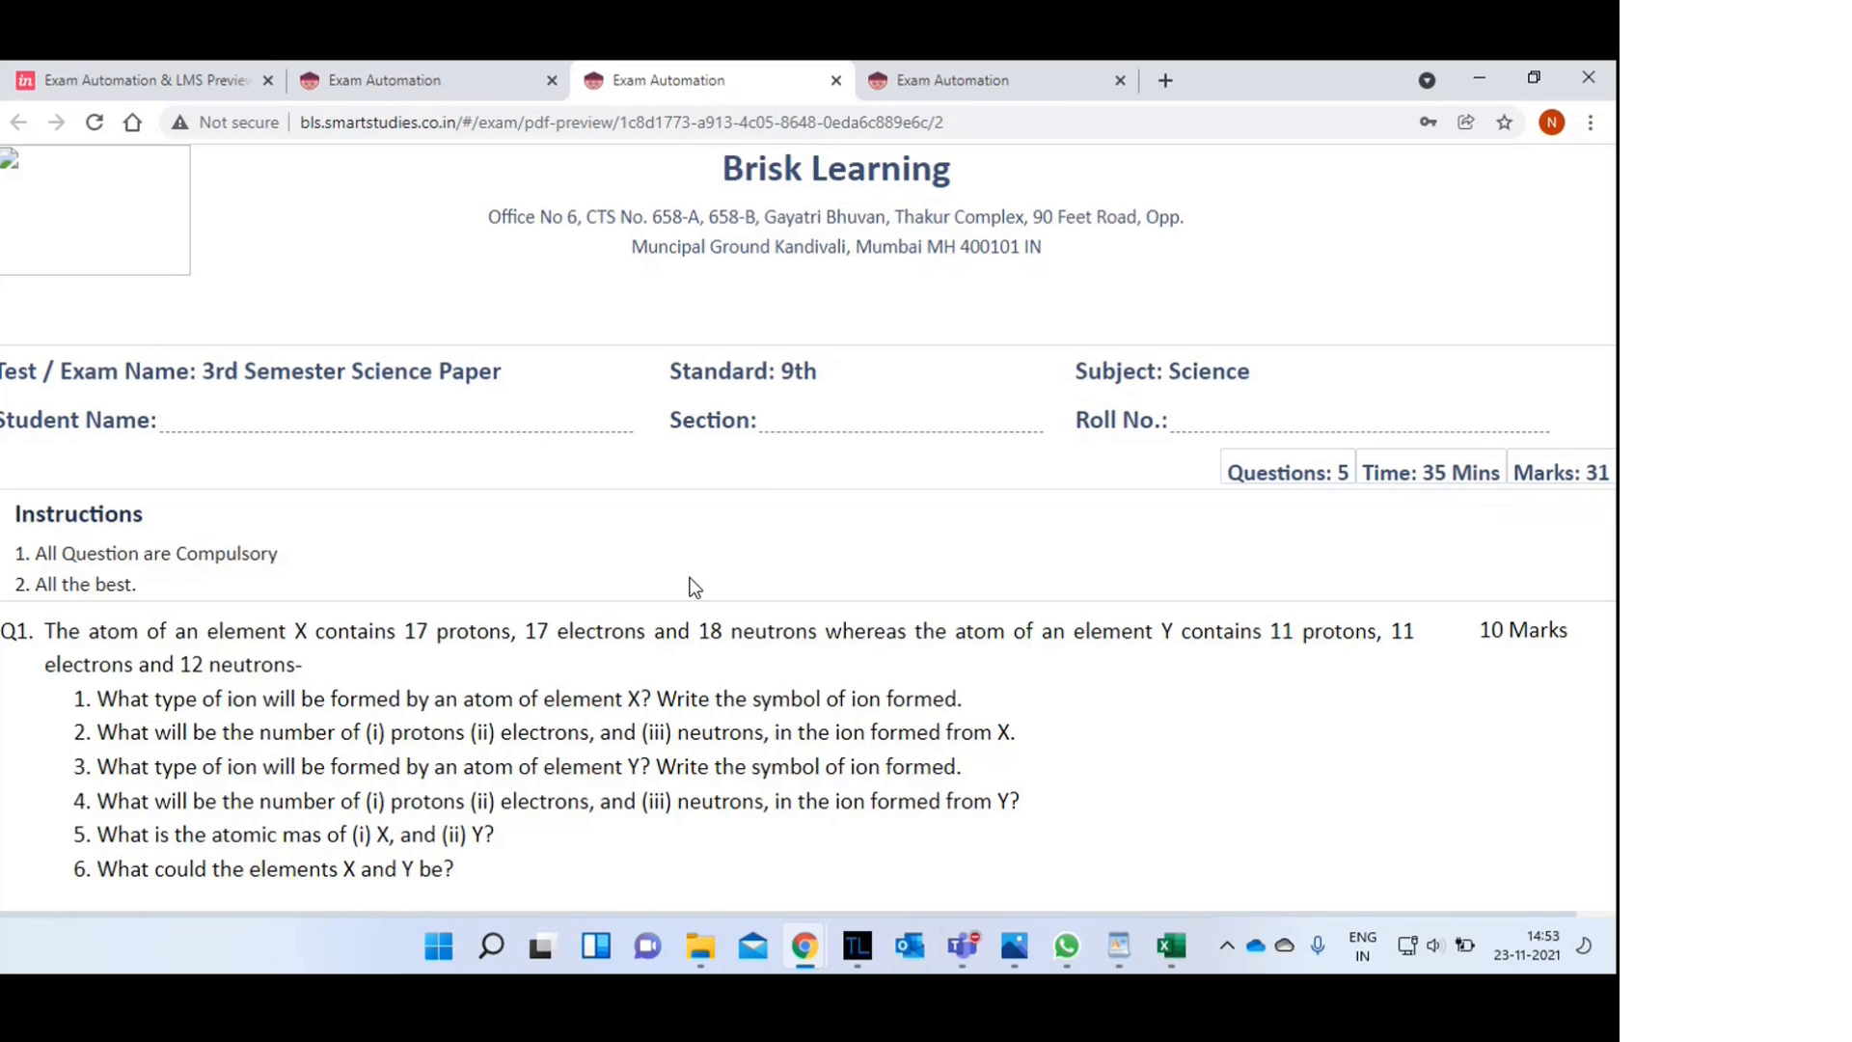
scroll(693, 588, "down", 10)
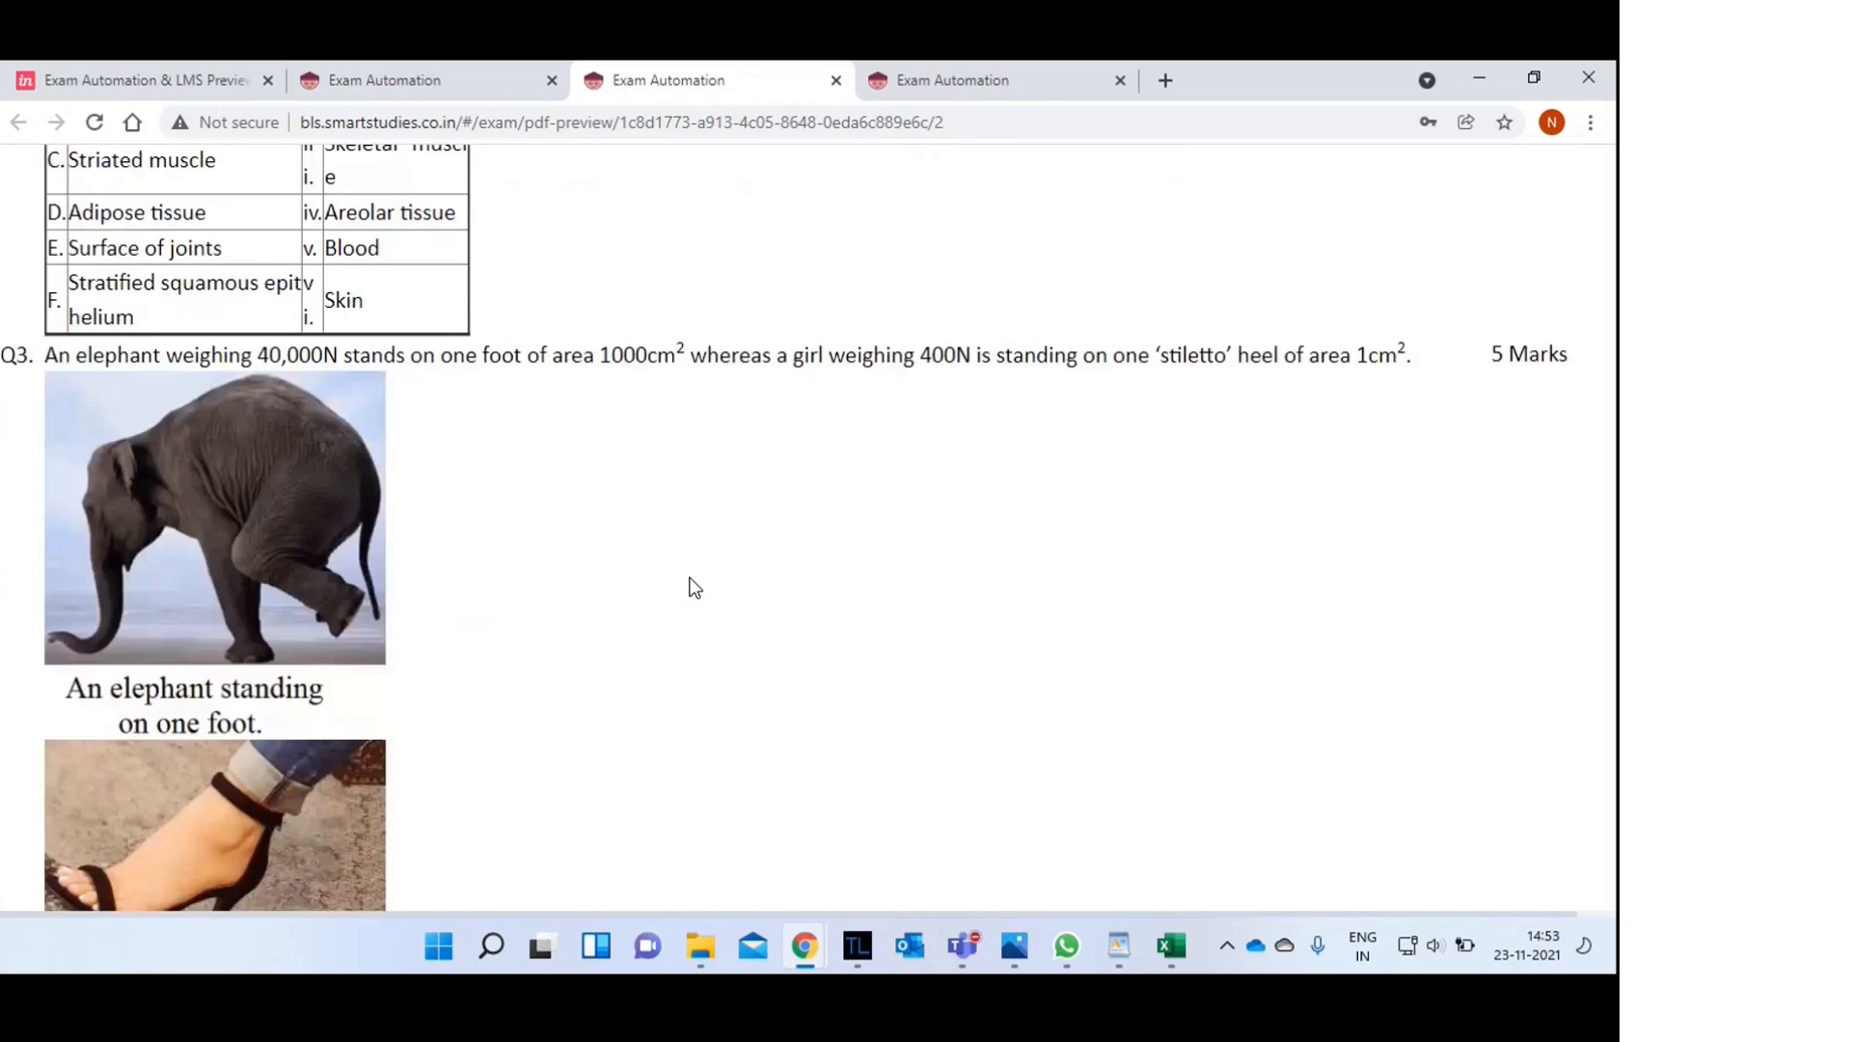
scroll(693, 588, "down", 10)
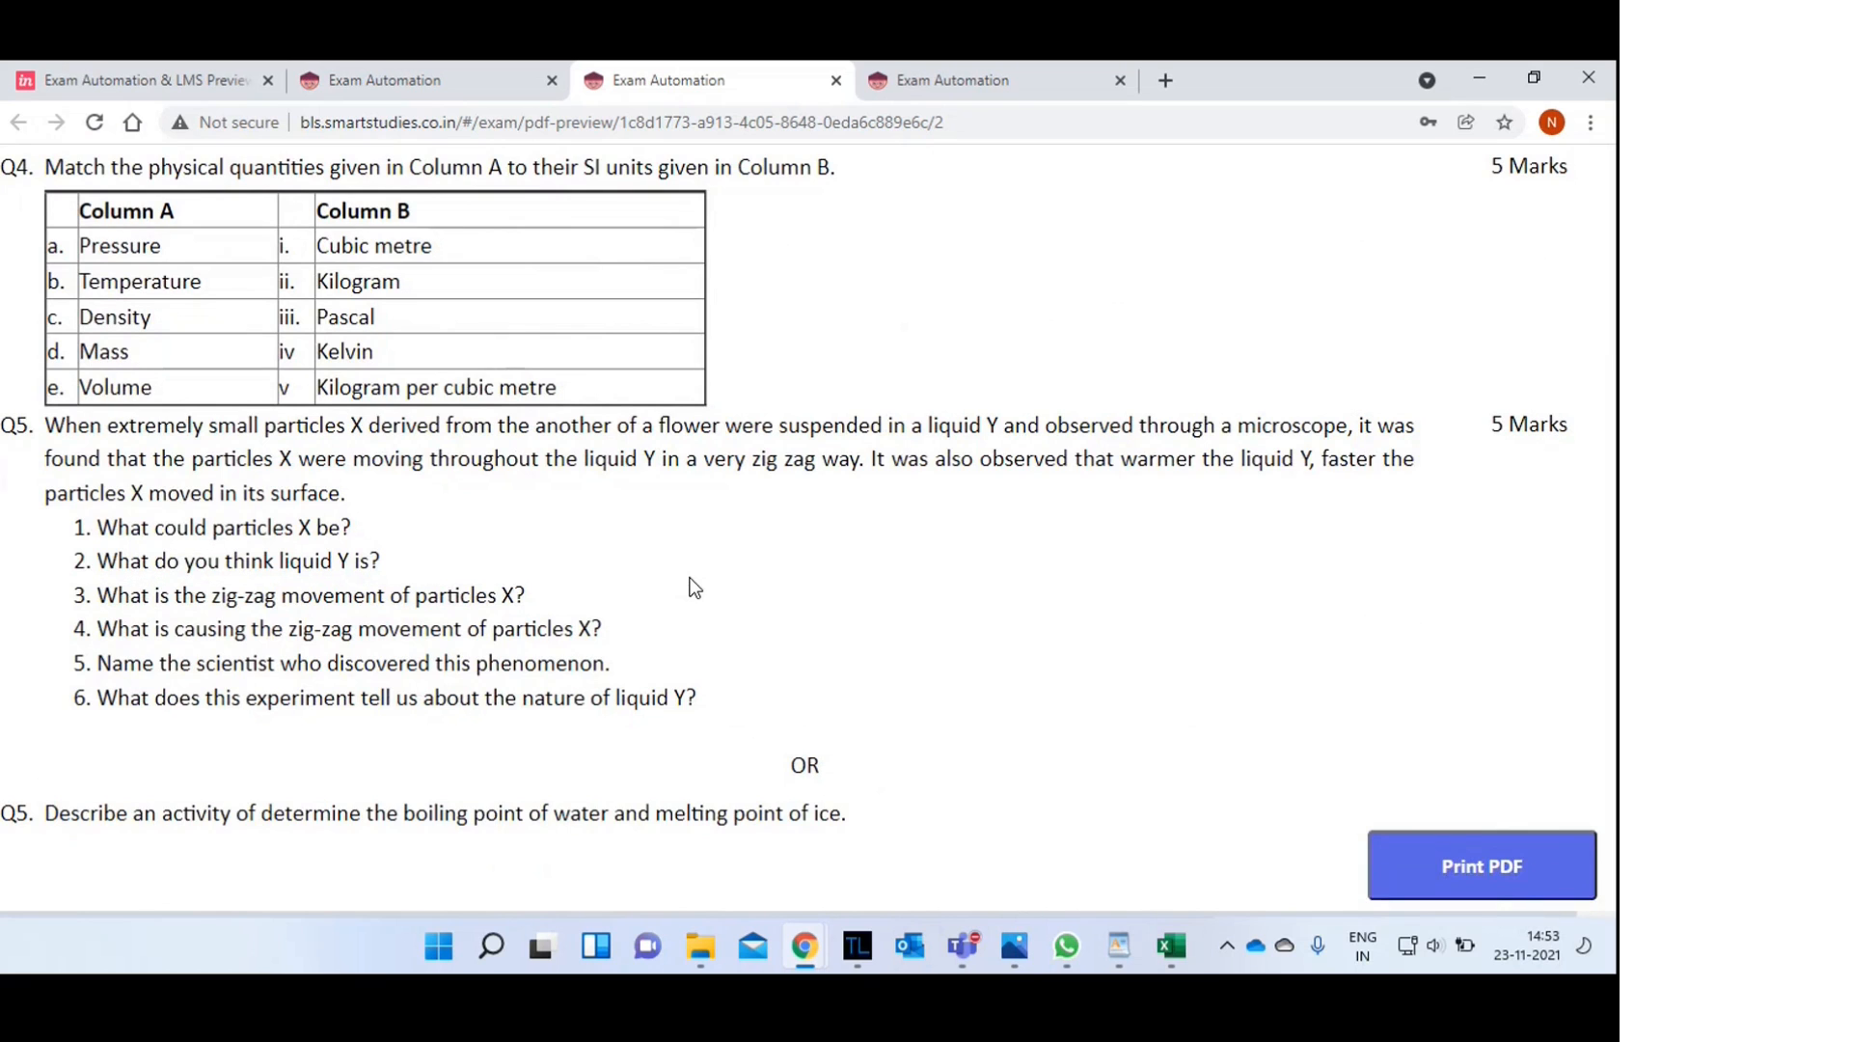
scroll(692, 587, "up", 15)
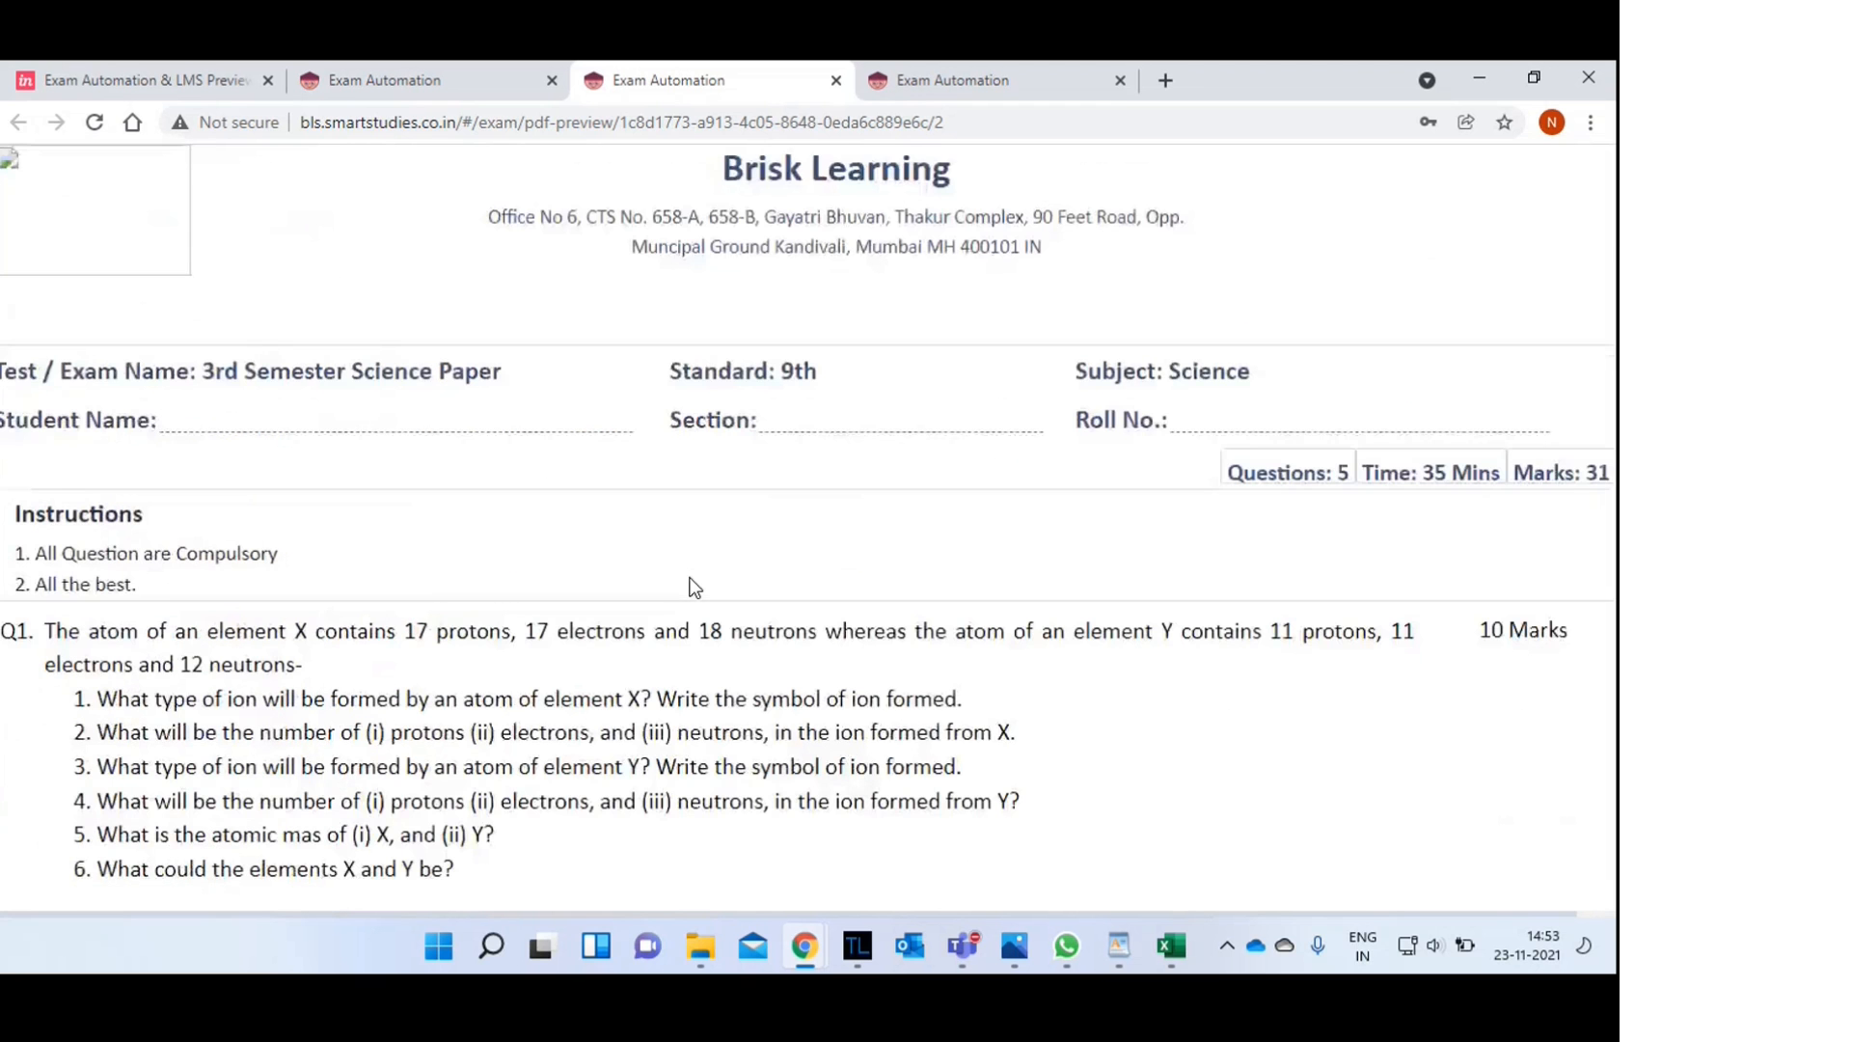
scroll(692, 587, "down", 4)
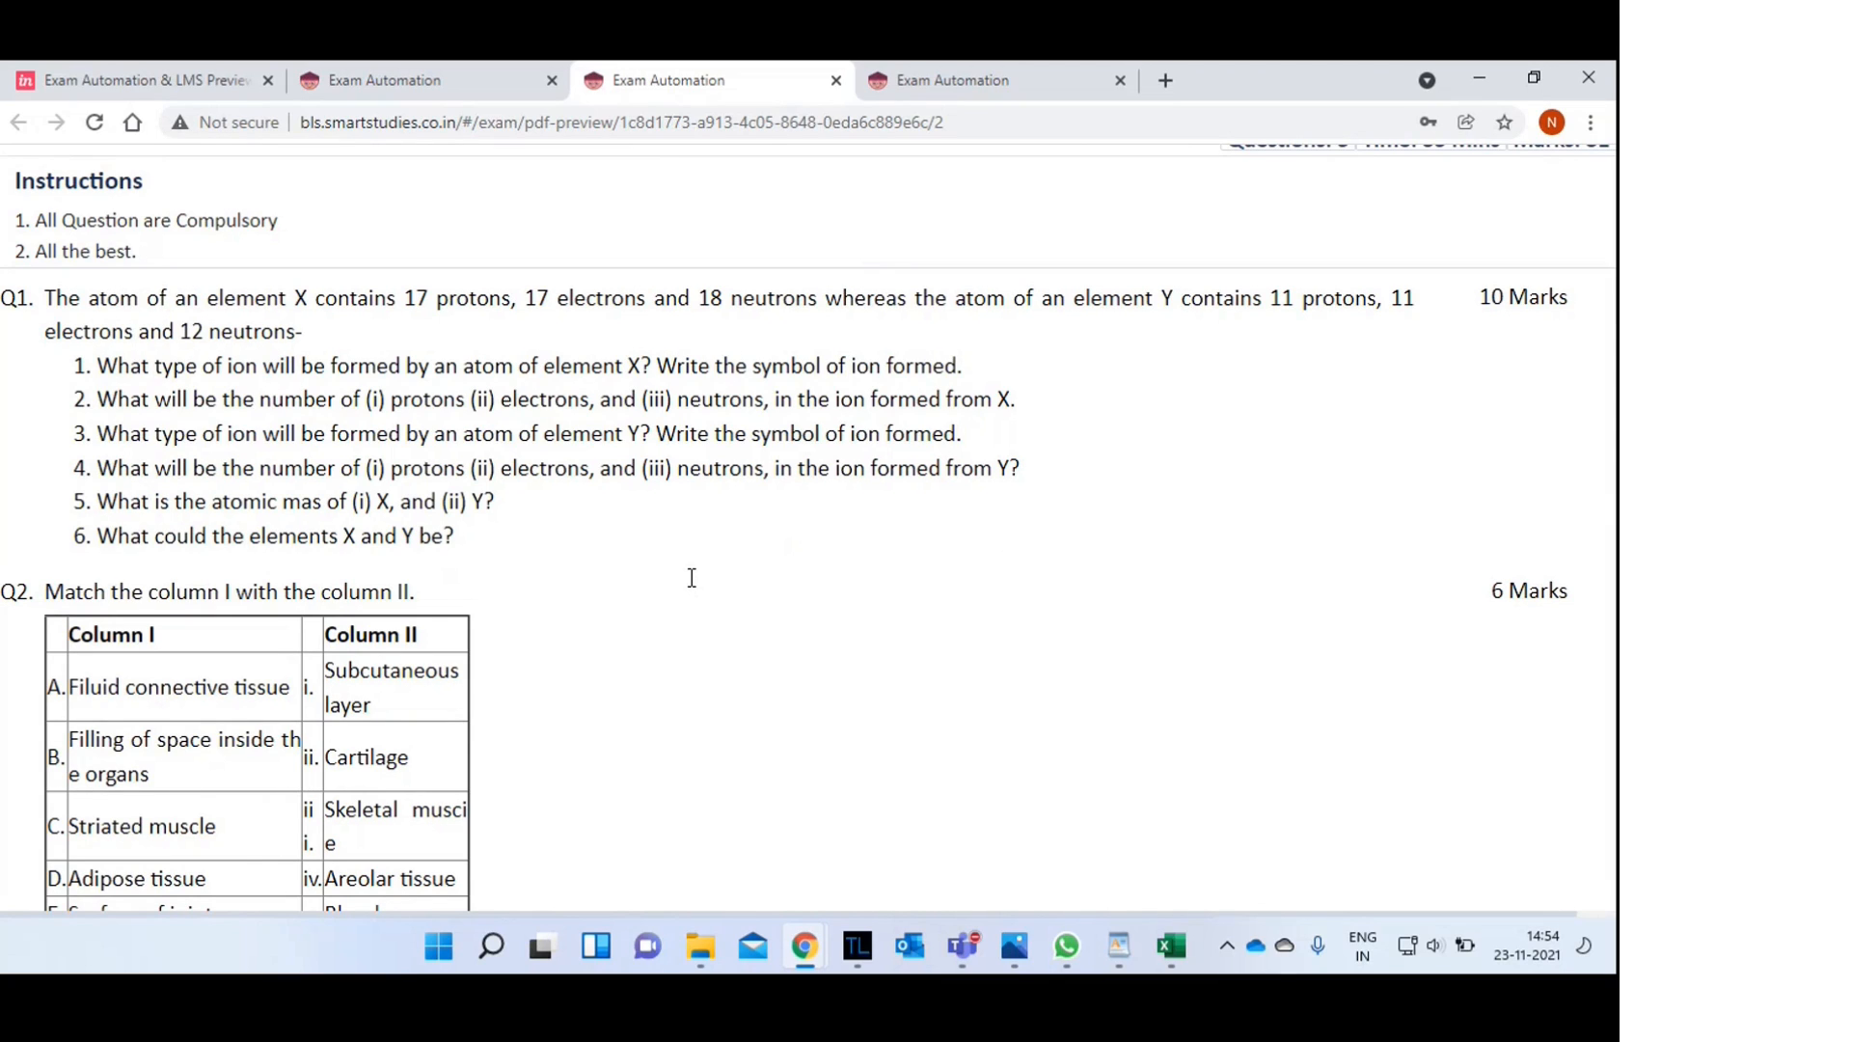
left_click(403, 80)
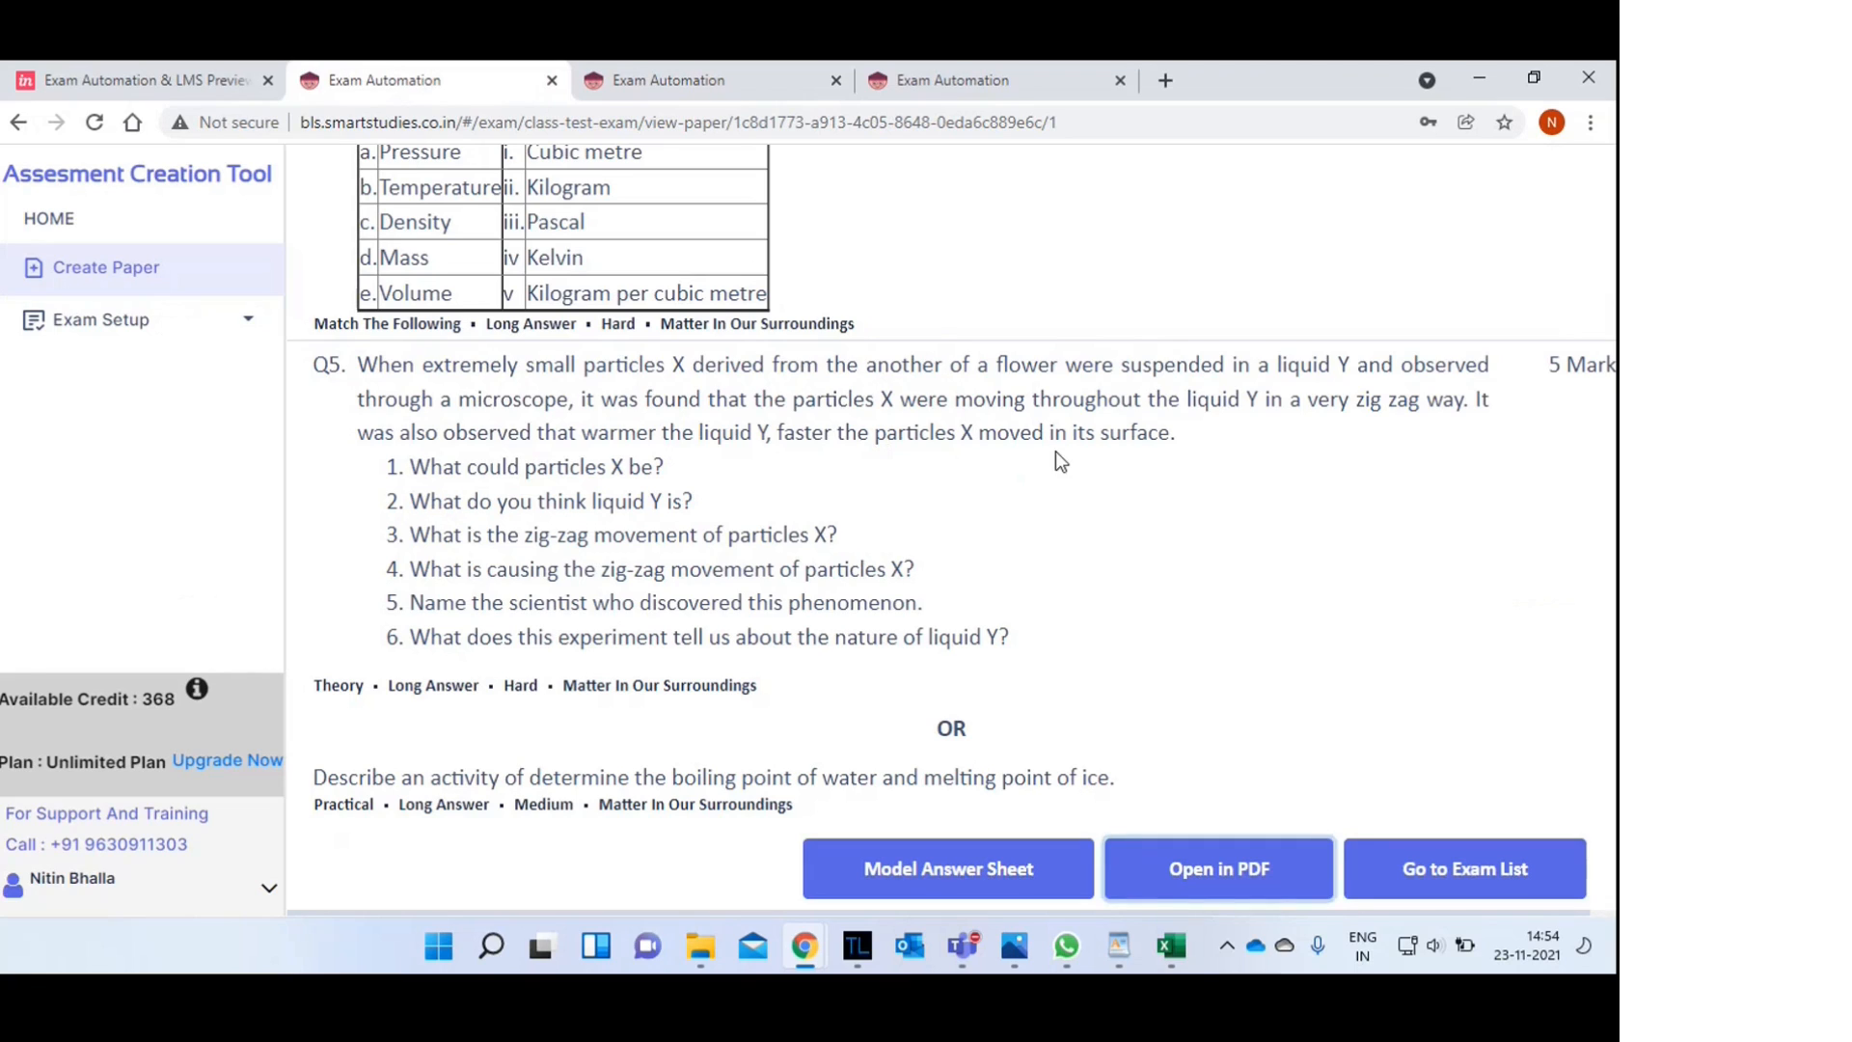